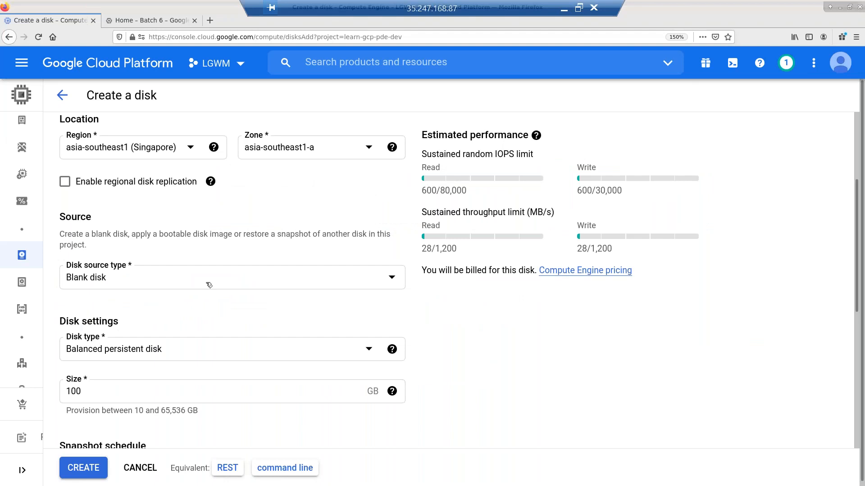
- Set the new disk's source to the snapshot snapshot-1
left_click(209, 285)
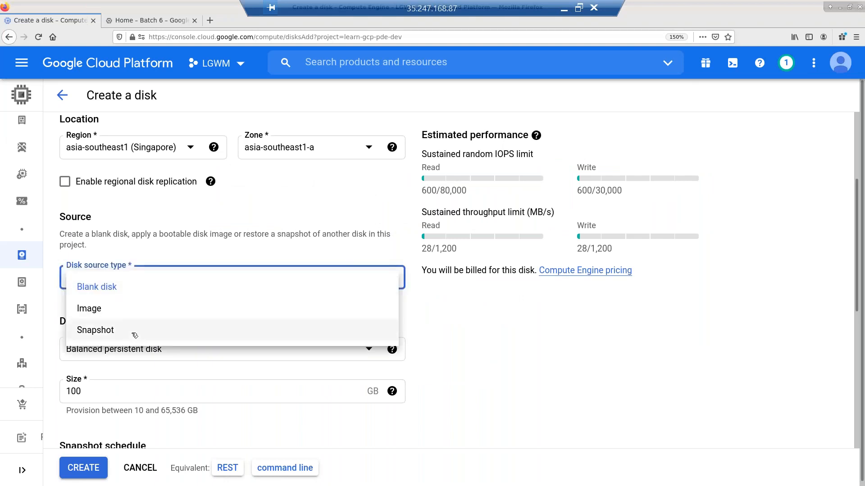
left_click(135, 336)
left_click(130, 320)
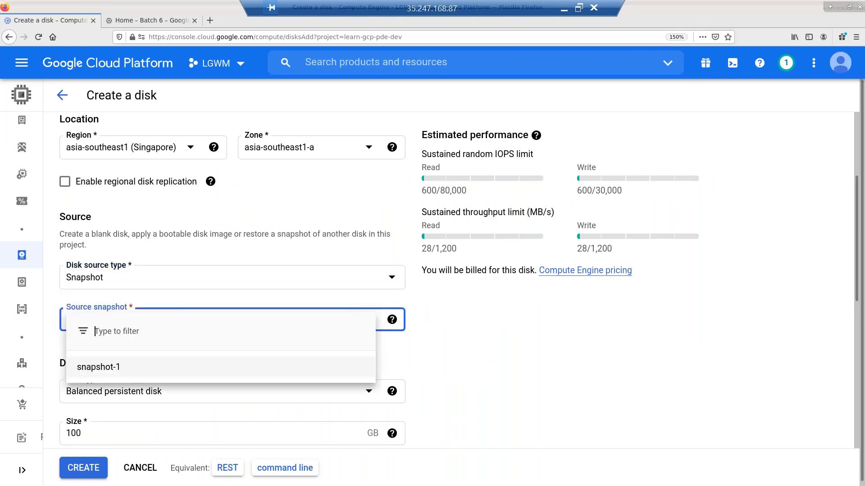
left_click(126, 364)
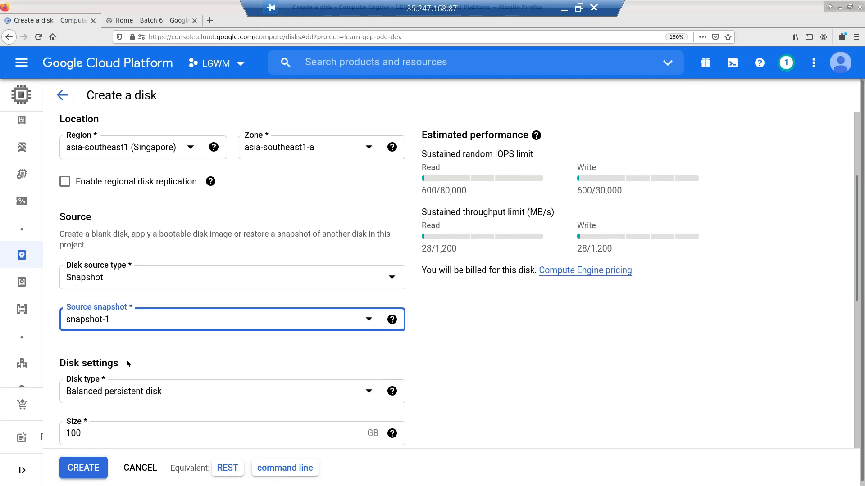
scroll(127, 364, "down", 2)
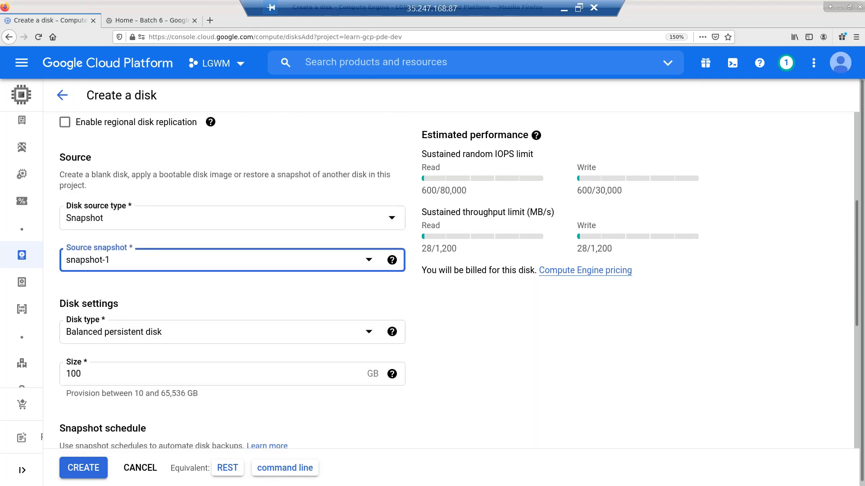
- Make it a Standard persistent disk and change the size from 500 to 10 GB
left_click(154, 334)
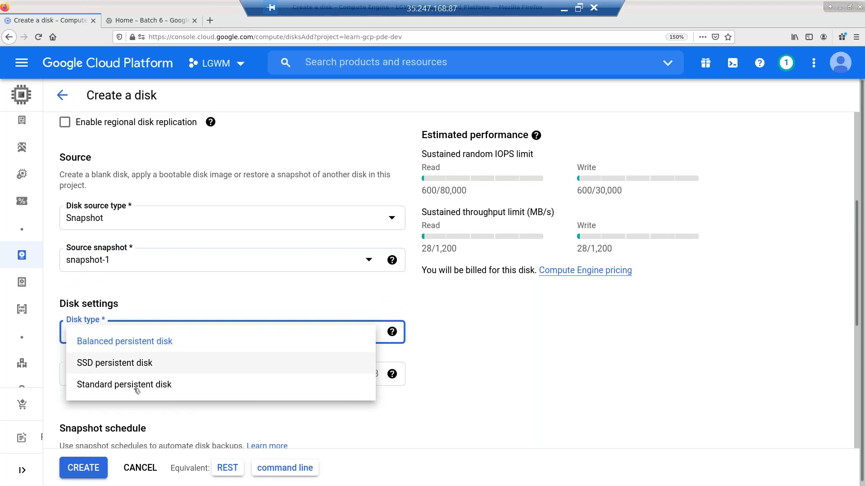
left_click(137, 386)
left_click(136, 375)
key("ctrl+a")
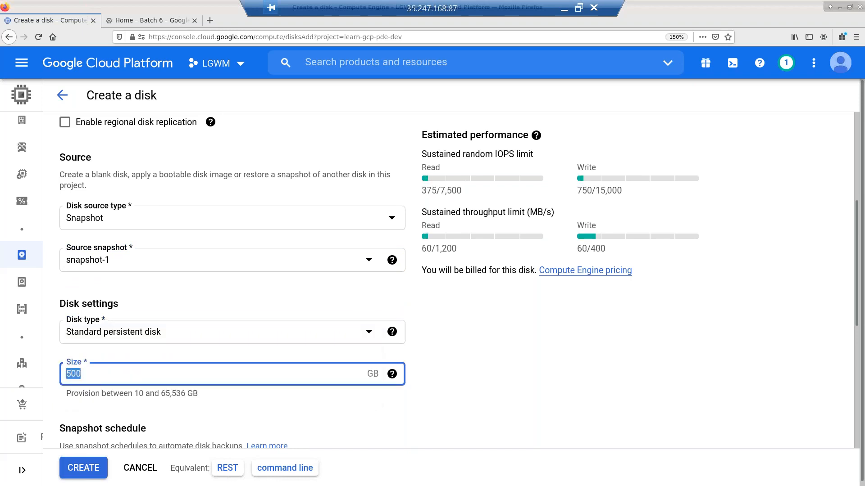
type("10")
left_click(496, 398)
- Review the disk settings and create the disk
scroll(496, 399, "down", 2)
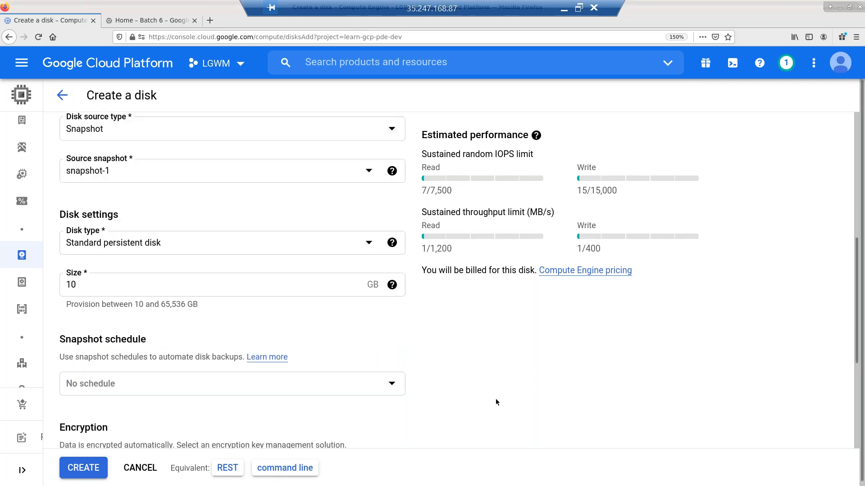
scroll(496, 399, "up", 3)
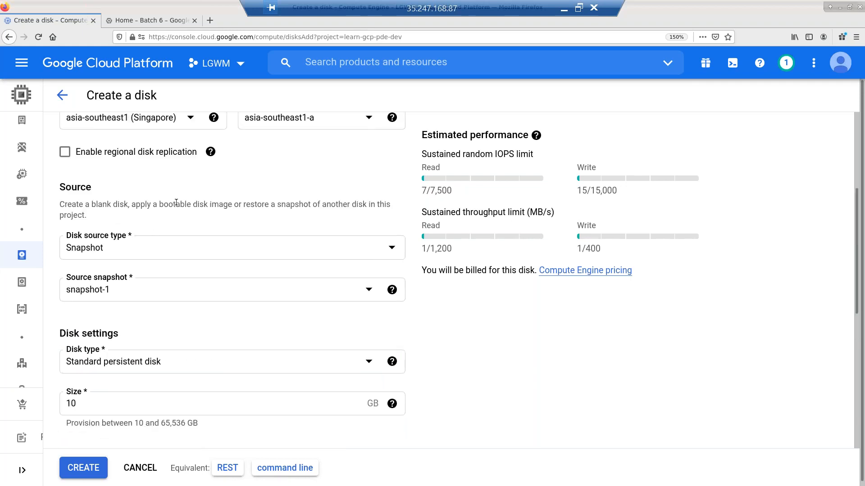
scroll(176, 203, "up", 3)
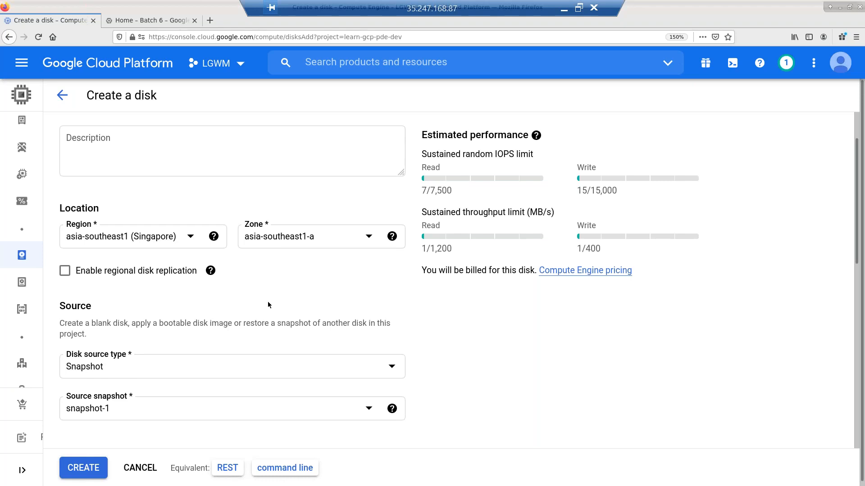
scroll(243, 323, "down", 4)
scroll(108, 413, "down", 3)
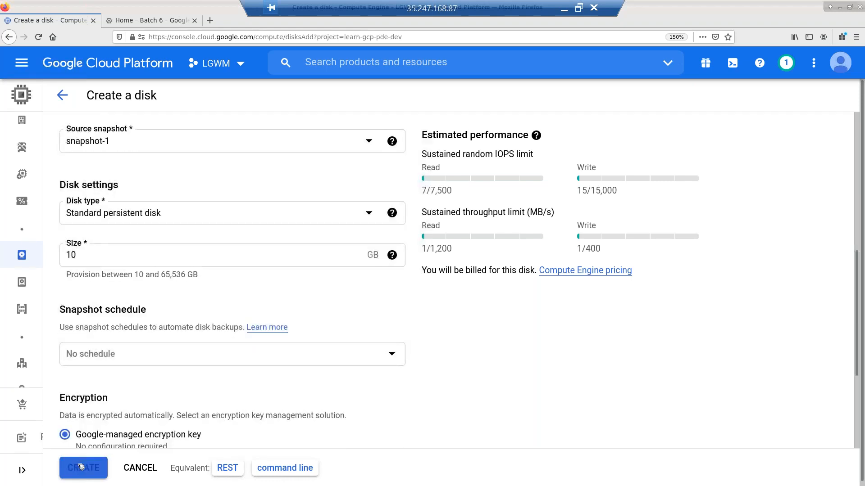
left_click(81, 467)
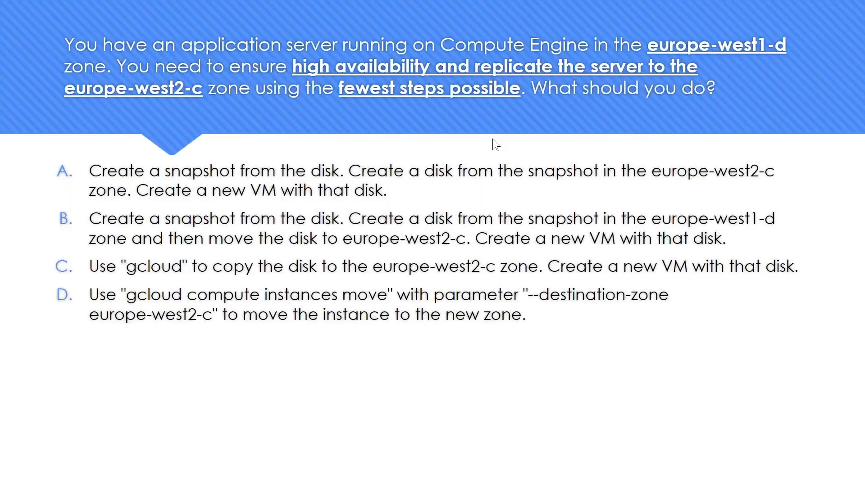
- Point out answer option B on the replication quiz slide, then return to the Cloud Console Disks list
key("ctrl+l")
key("alt+Tab")
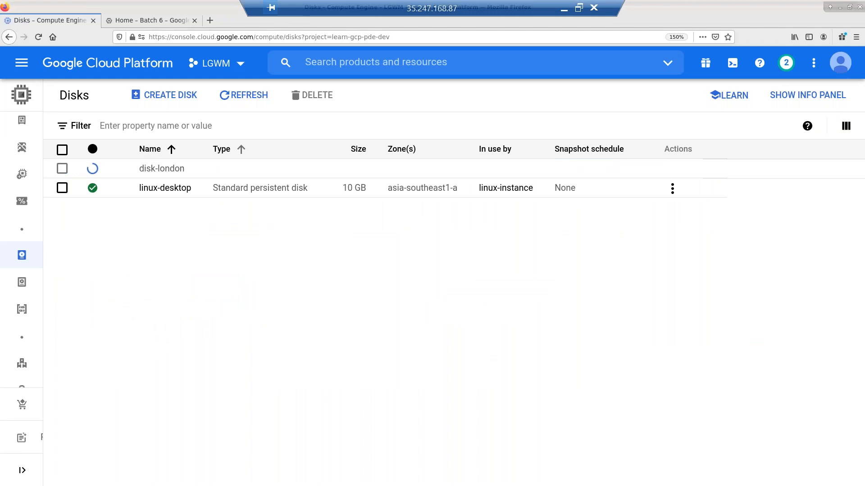
- Refresh the Disks list and start a new VM instance from the now-ready disk-london
left_click(251, 96)
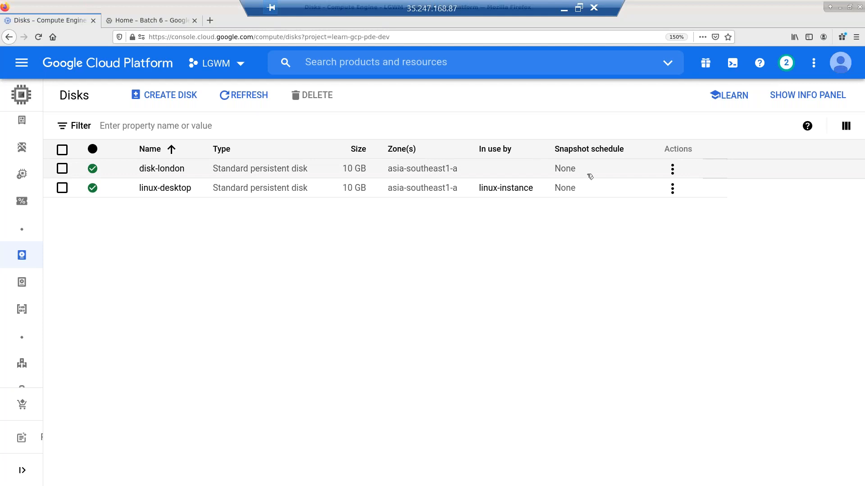
left_click(673, 170)
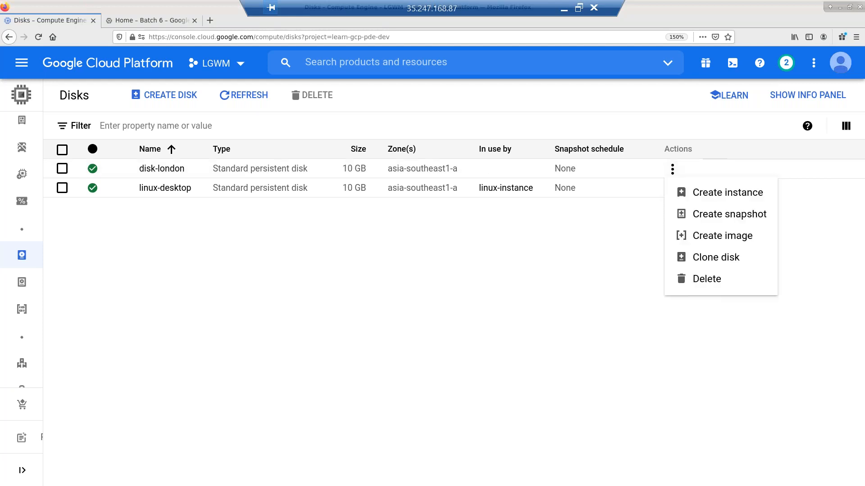
left_click(712, 201)
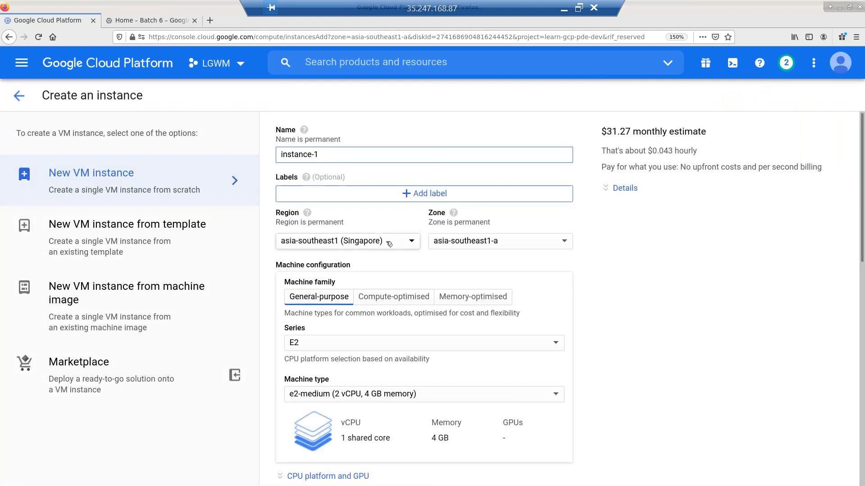
- Set the instance region to asia-southeast2 (Jakarta), zone asia-southeast2-a
scroll(541, 261, "down", 10)
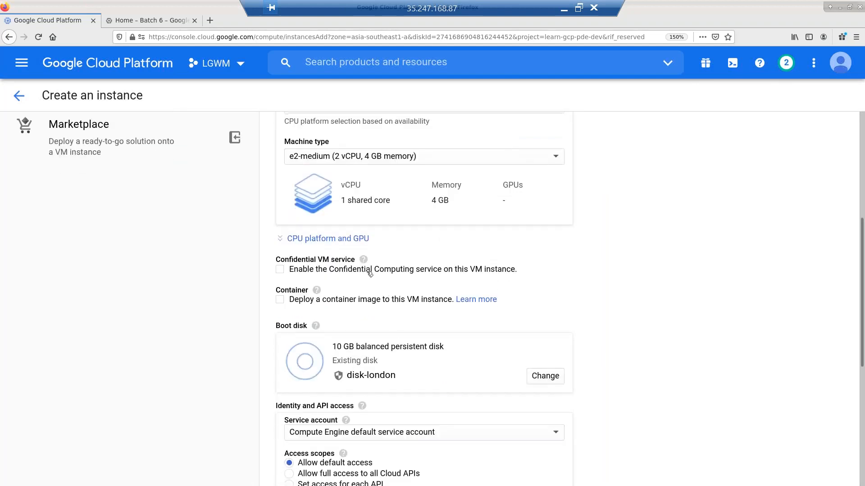
scroll(393, 302, "up", 5)
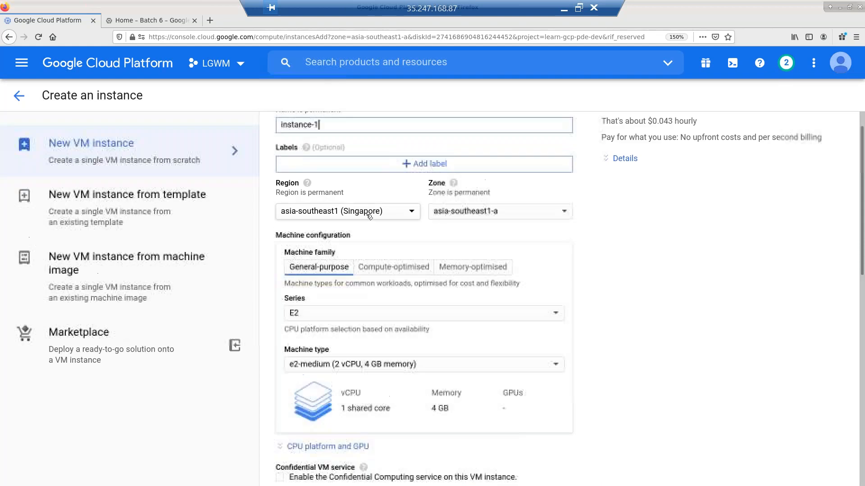
left_click(349, 210)
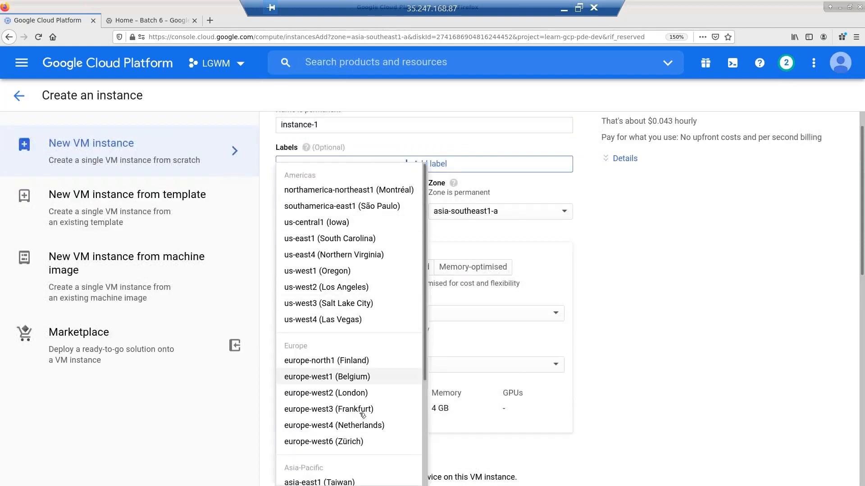
scroll(363, 414, "down", 2)
scroll(360, 411, "down", 2)
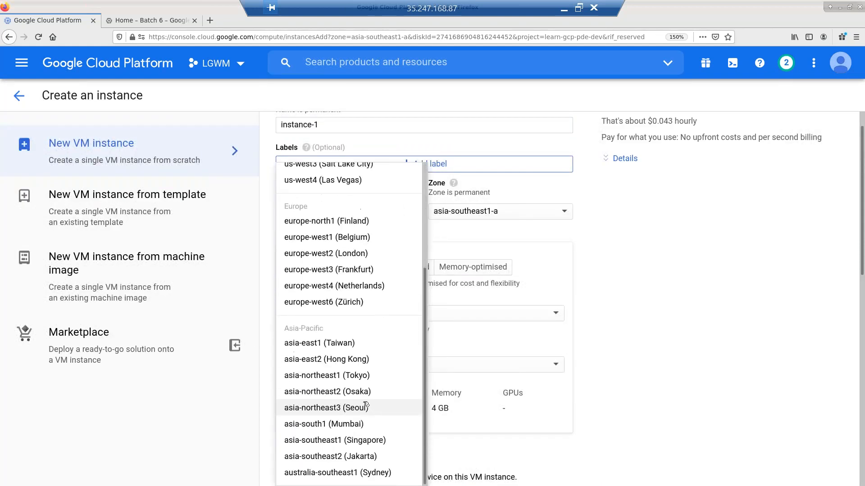
scroll(363, 405, "down", 3)
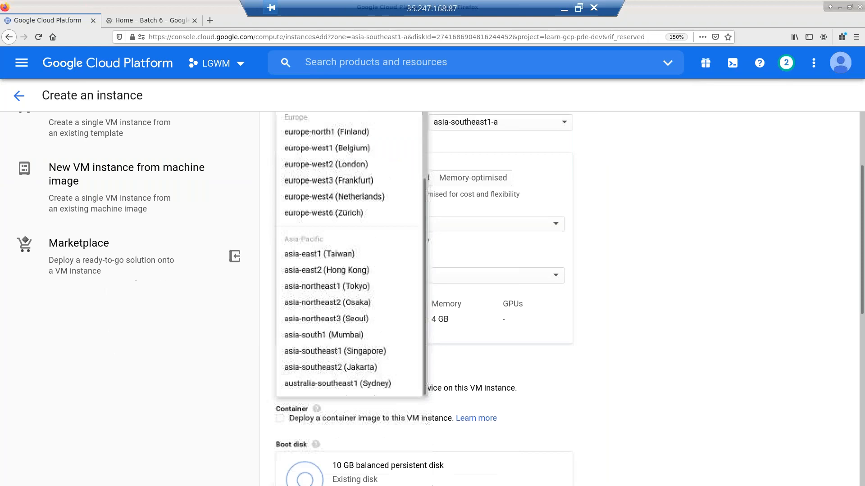
left_click(380, 367)
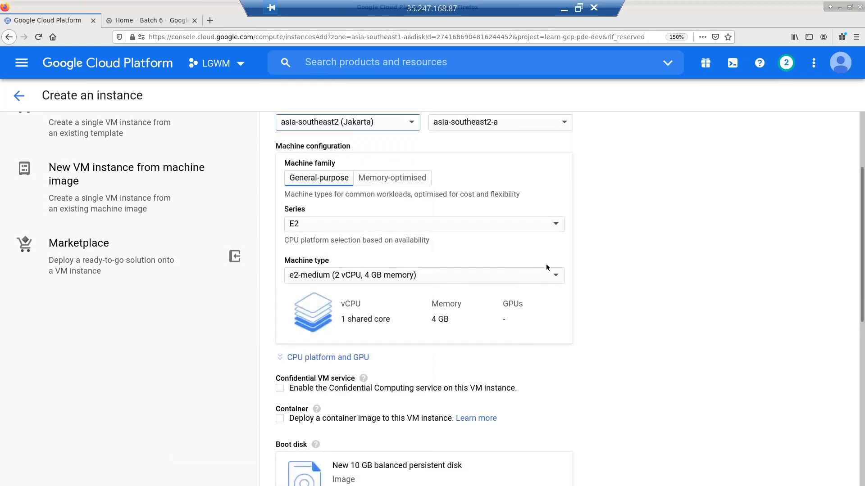
- Check the boot disk's Existing disks, find no unattached disks in asia-southeast2-a, and cancel
scroll(558, 276, "down", 2)
scroll(558, 277, "down", 1)
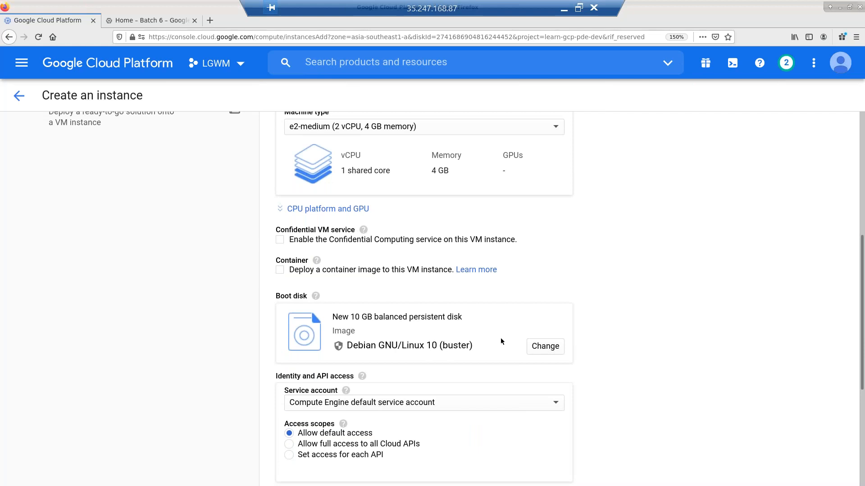
left_click(545, 354)
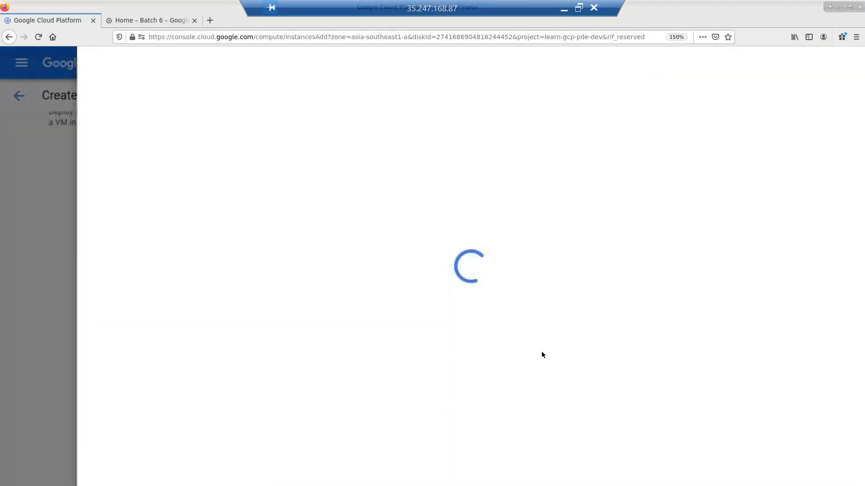
left_click(305, 112)
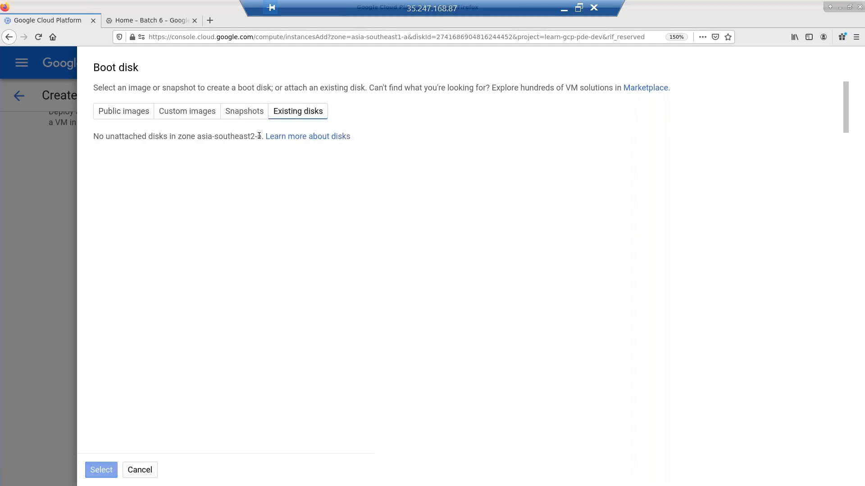
left_click(136, 470)
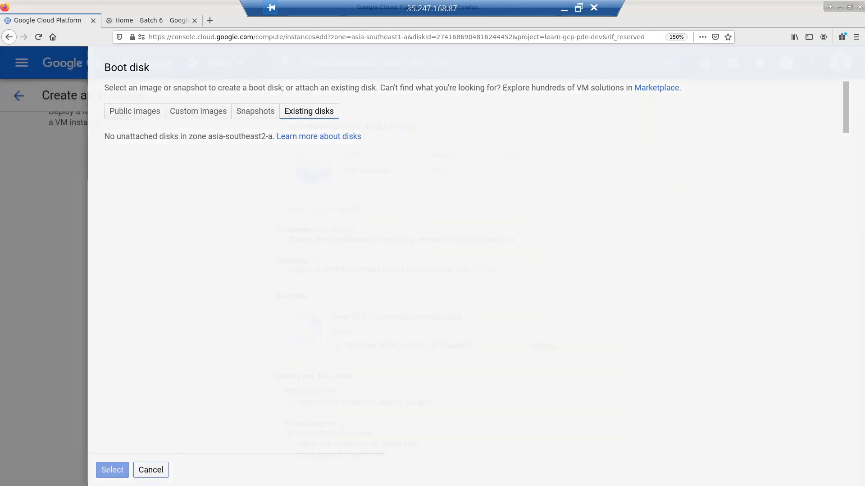
scroll(395, 217, "up", 3)
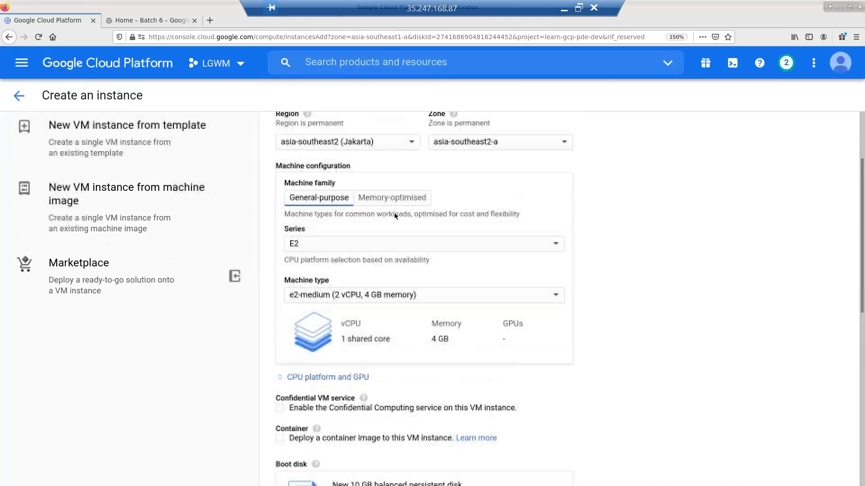
- Change the instance region to asia-southeast1 (Singapore)
left_click(394, 216)
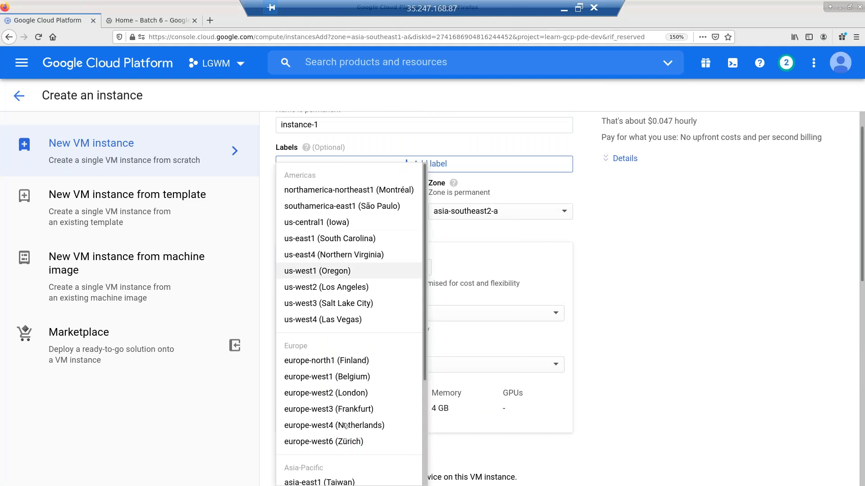
scroll(378, 396, "down", 3)
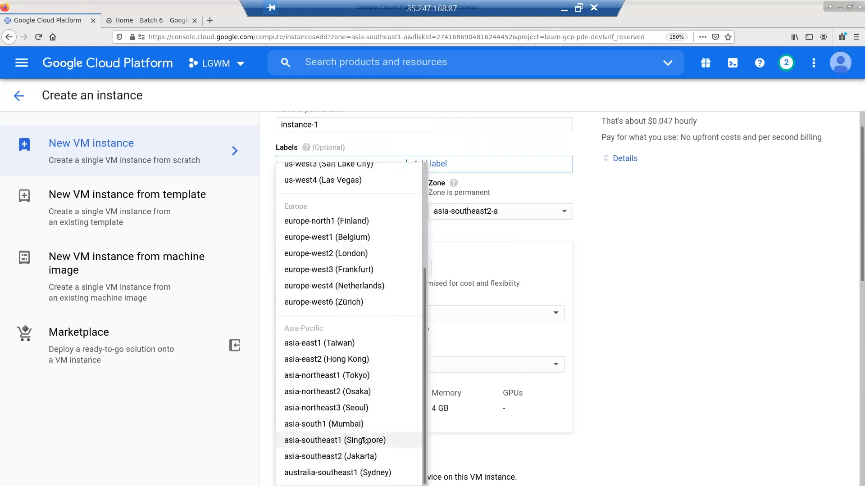
left_click(363, 440)
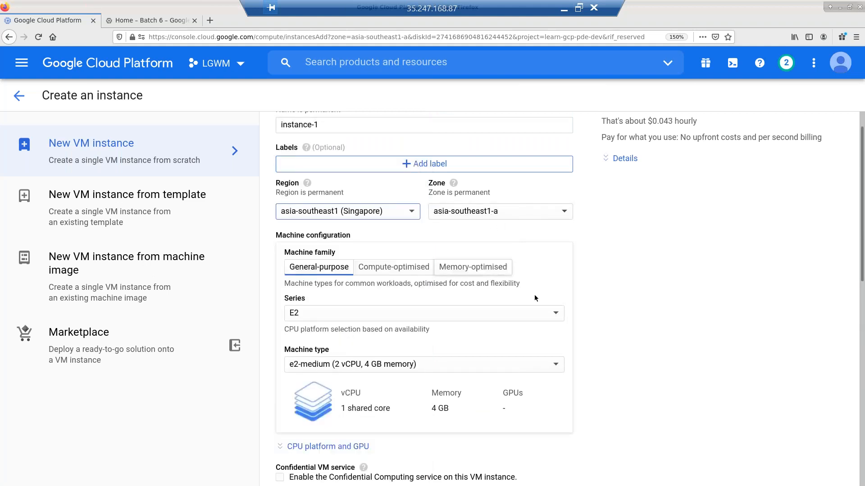
- Confirm disk-london appears under the boot disk's Existing disks, then cancel without applying
scroll(536, 315, "down", 4)
scroll(528, 353, "down", 1)
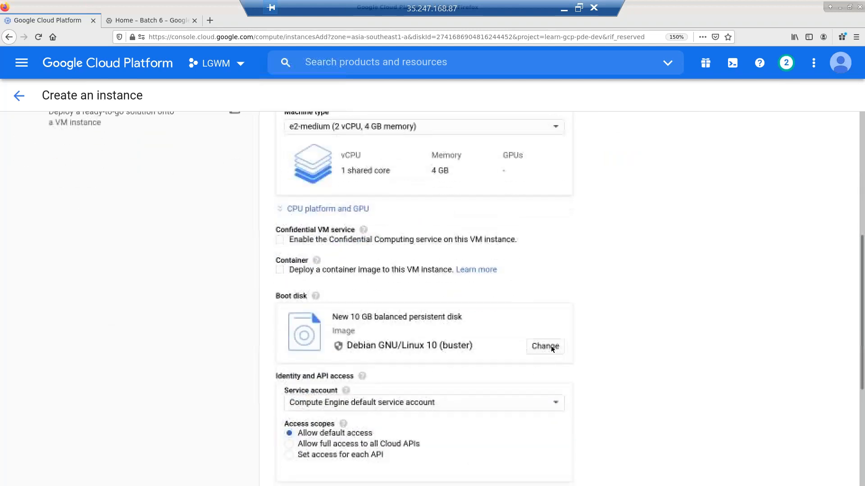
left_click(545, 346)
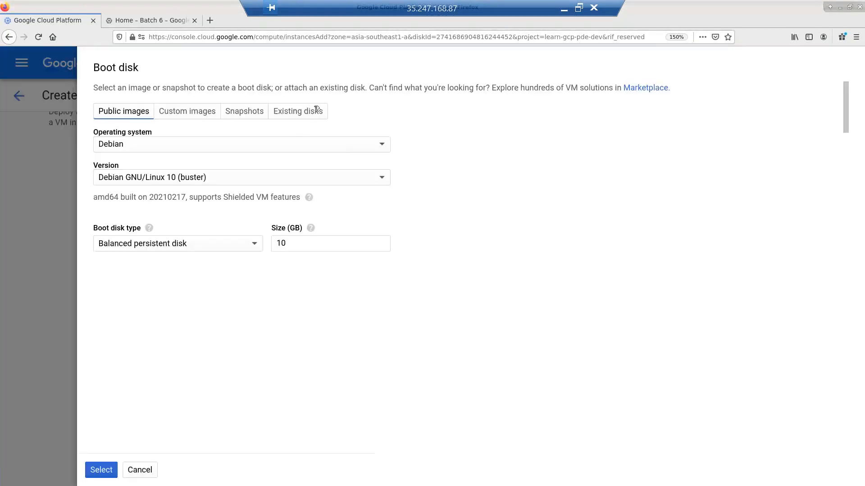
left_click(317, 111)
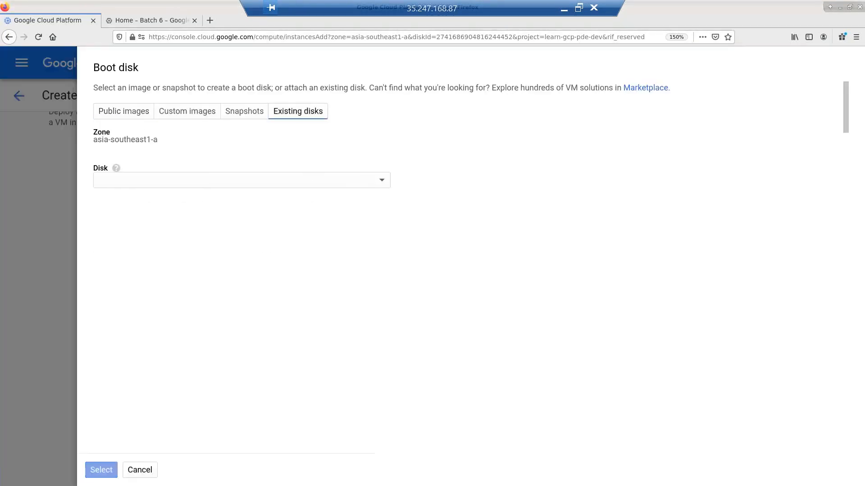
left_click(220, 188)
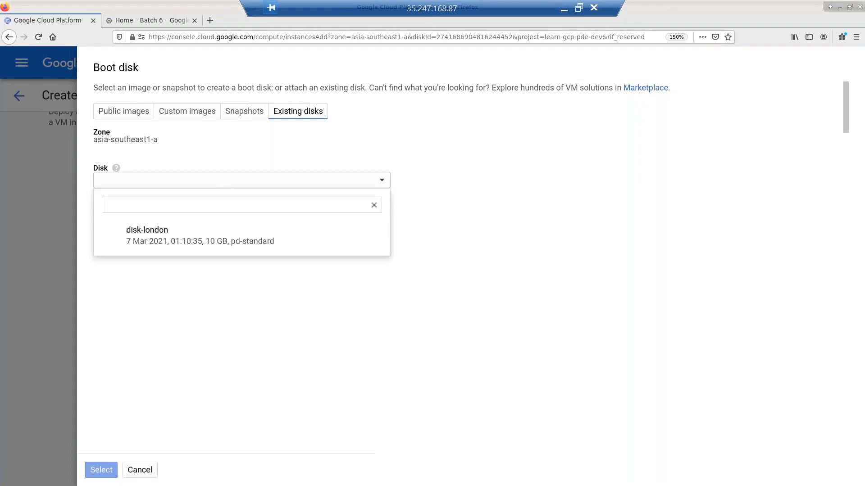
left_click(197, 244)
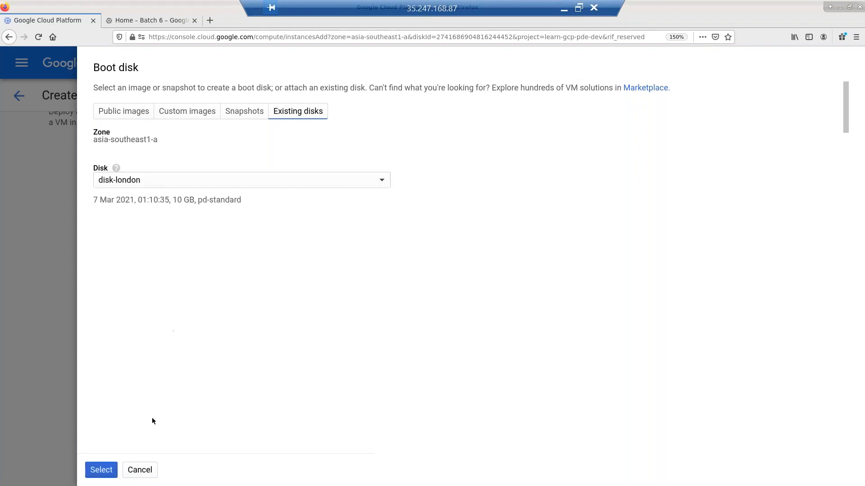
left_click(149, 471)
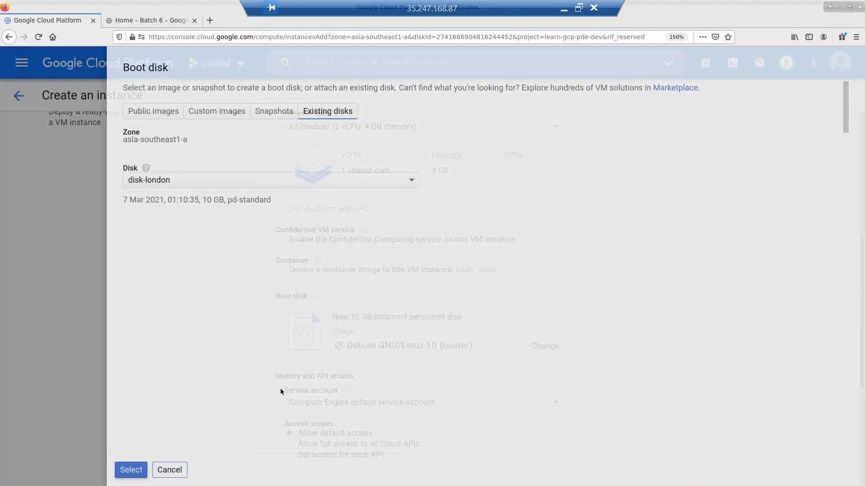
scroll(477, 254, "up", 4)
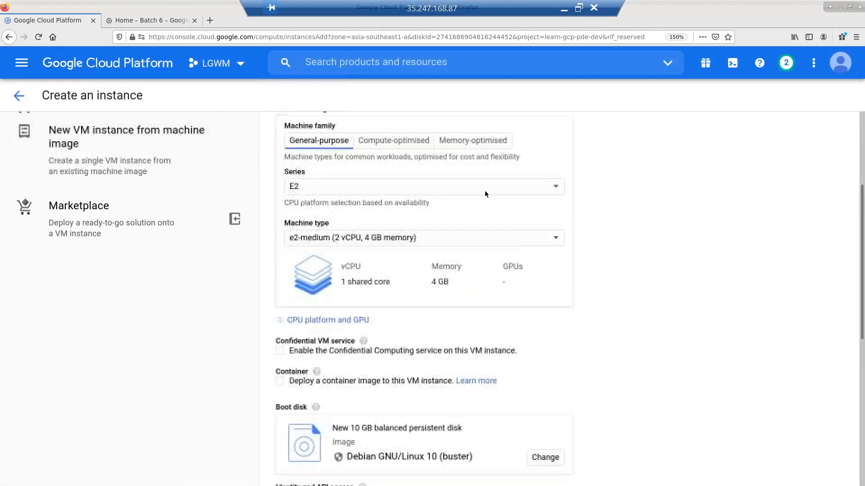
- Change the instance zone to asia-southeast1-c
scroll(494, 171, "up", 1)
left_click(496, 181)
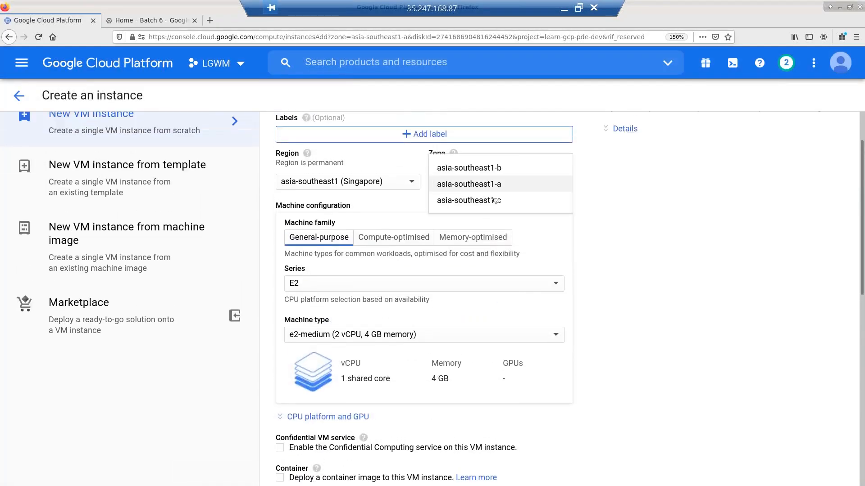
left_click(500, 201)
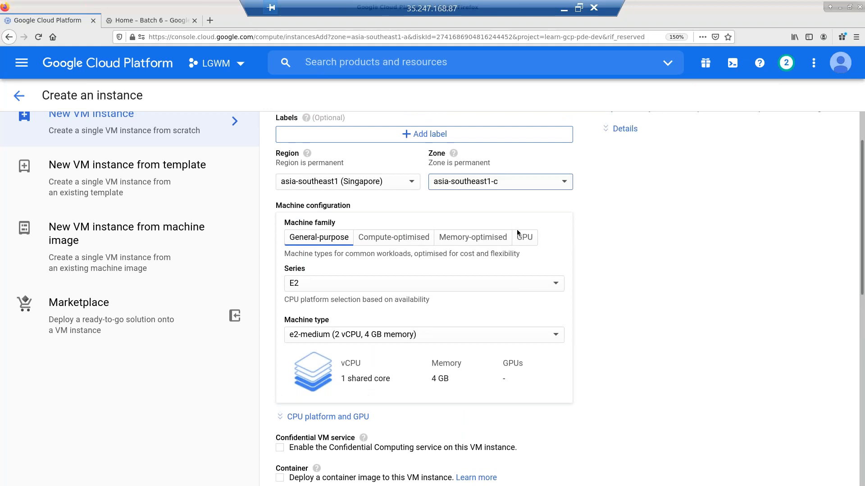
- Check the boot disk's Existing disks, see none unattached in asia-southeast1-c, and cancel
scroll(575, 276, "down", 5)
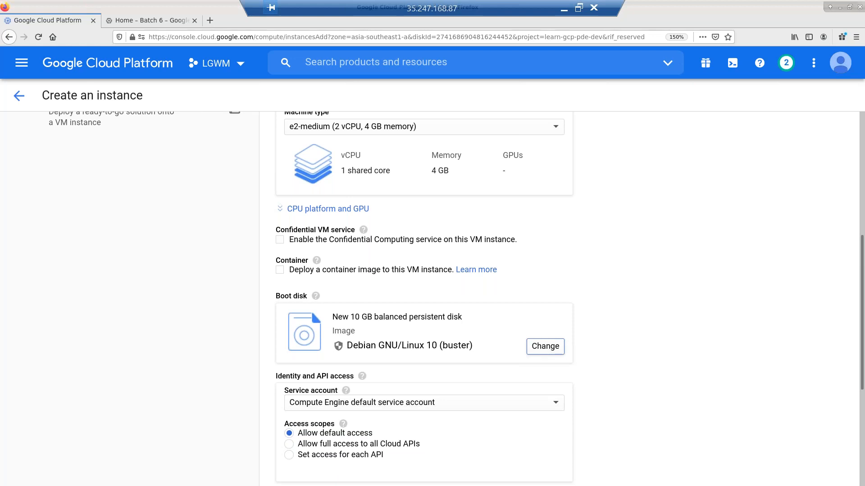
left_click(545, 347)
left_click(297, 111)
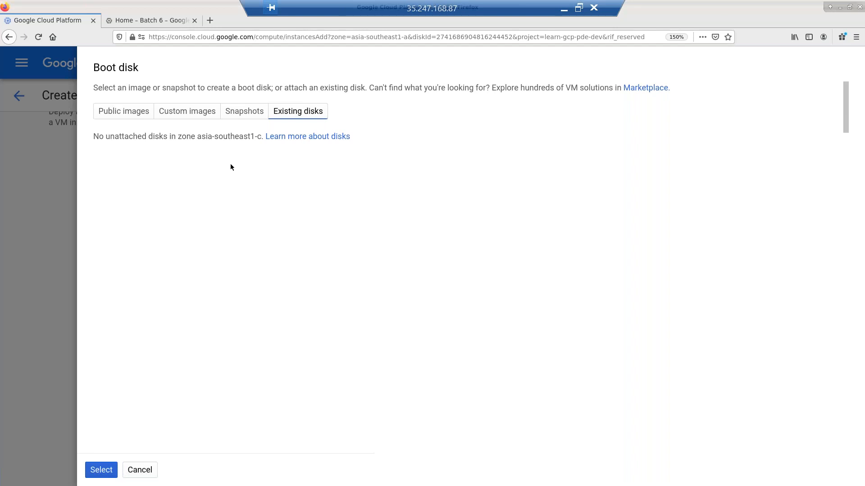
left_click(140, 472)
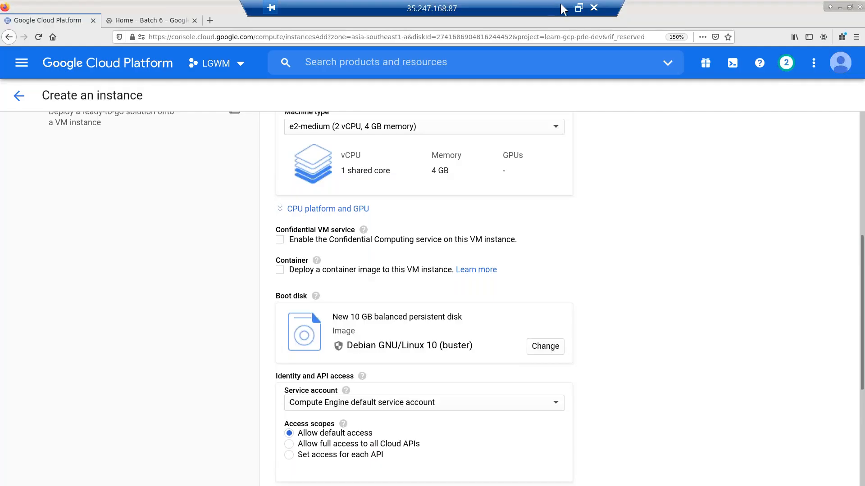
- Leave the instance form for the Disks list, then switch to the europe-west2-c replication quiz slide
left_click(19, 95)
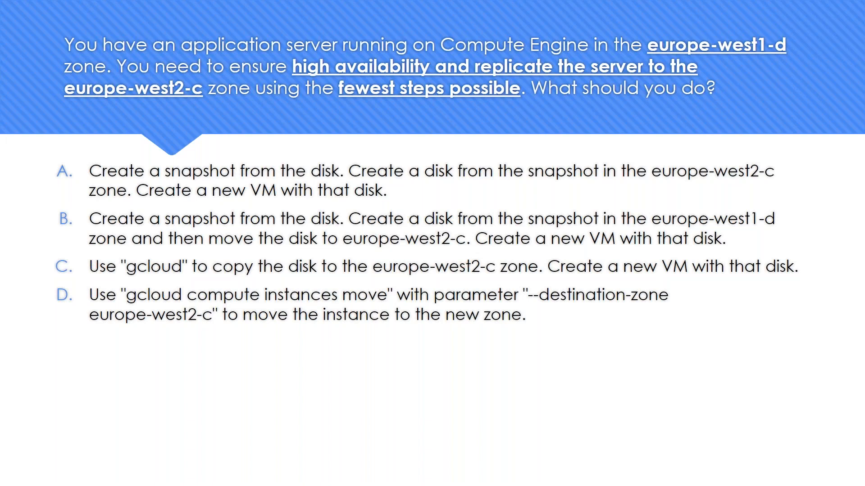
key("alt+Tab")
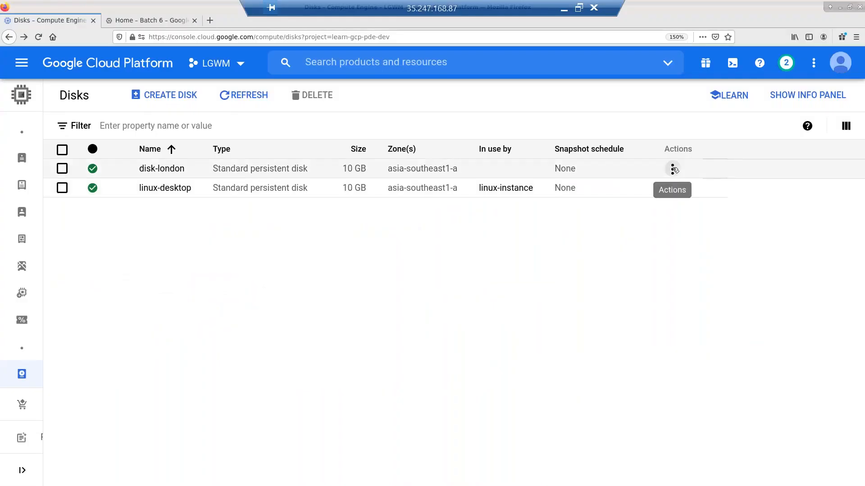
- Open Clone disk for disk-london and name the copy 'cloned', keeping zone asia-southeast1-a
left_click(673, 169)
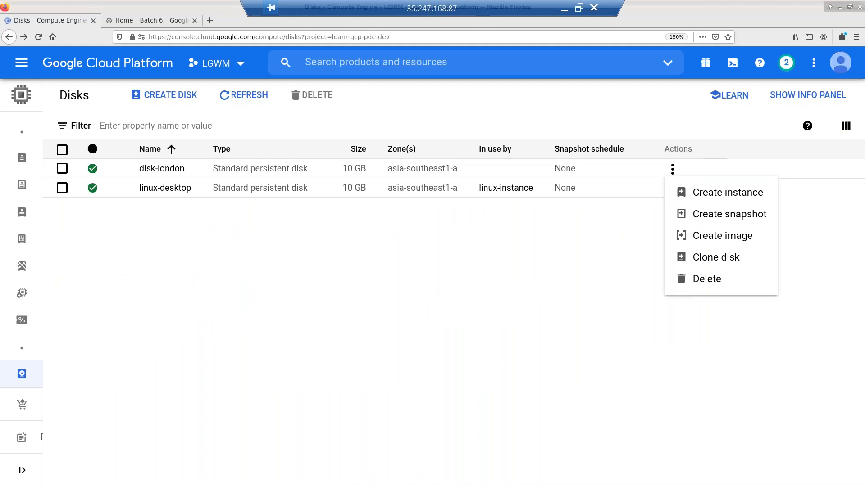
left_click(718, 259)
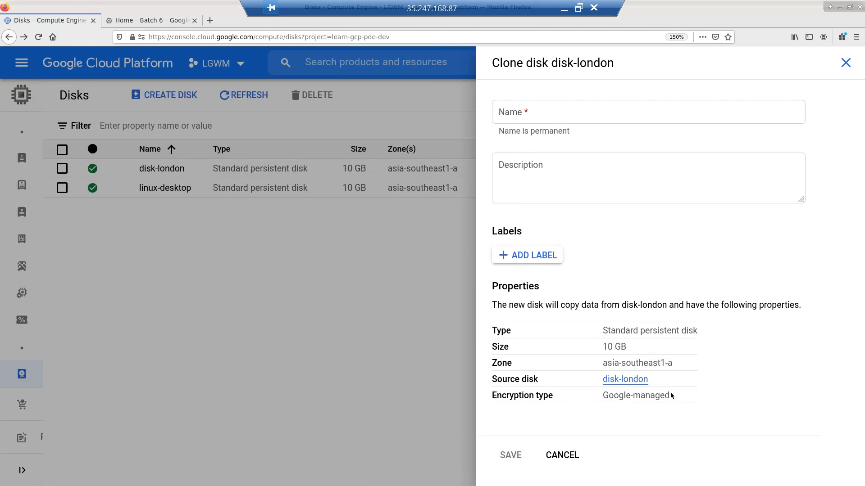
left_click_drag(683, 373, 694, 356)
left_click(695, 359)
left_click(568, 118)
type("cloned")
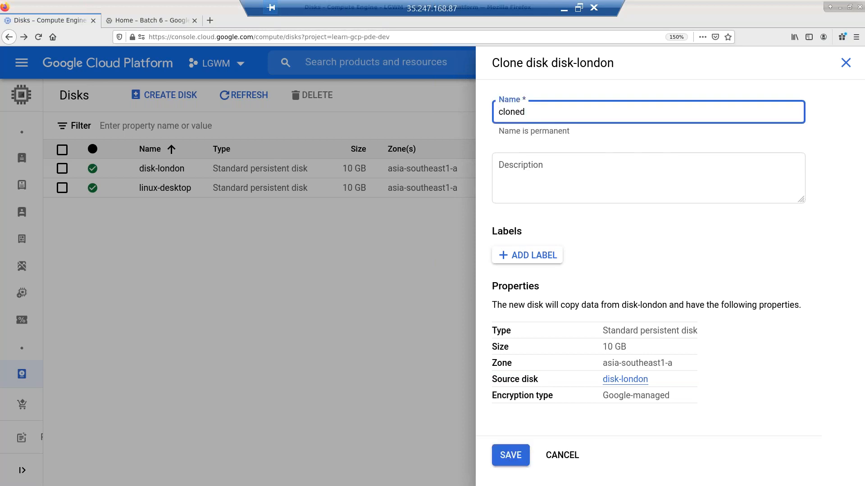
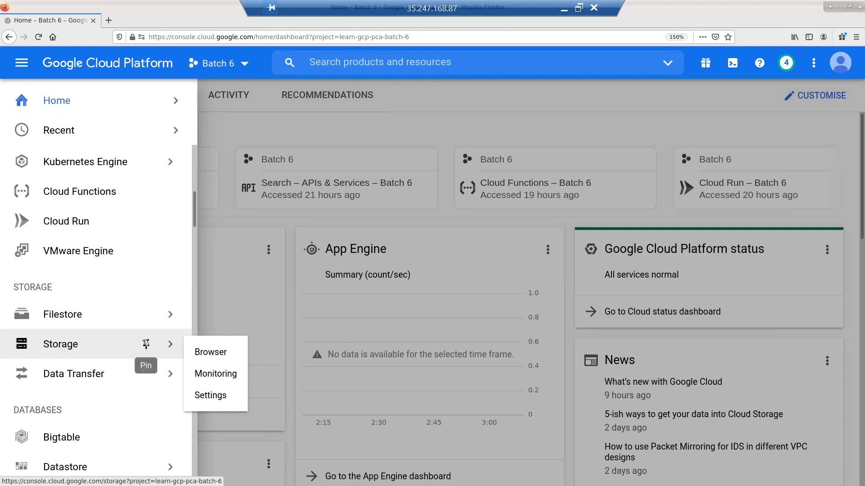
- Pin Storage in the navigation menu, collapse PRODUCTS, and open the Storage browser's bucket list
left_click(146, 344)
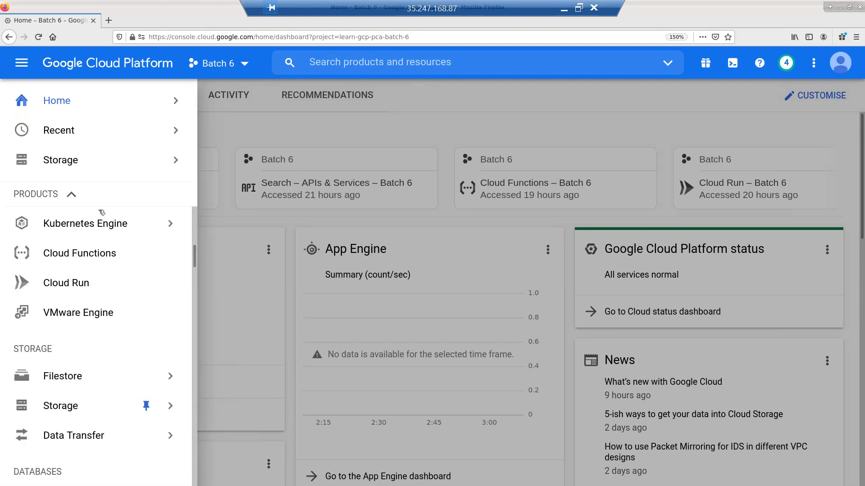
mouse_move(59, 165)
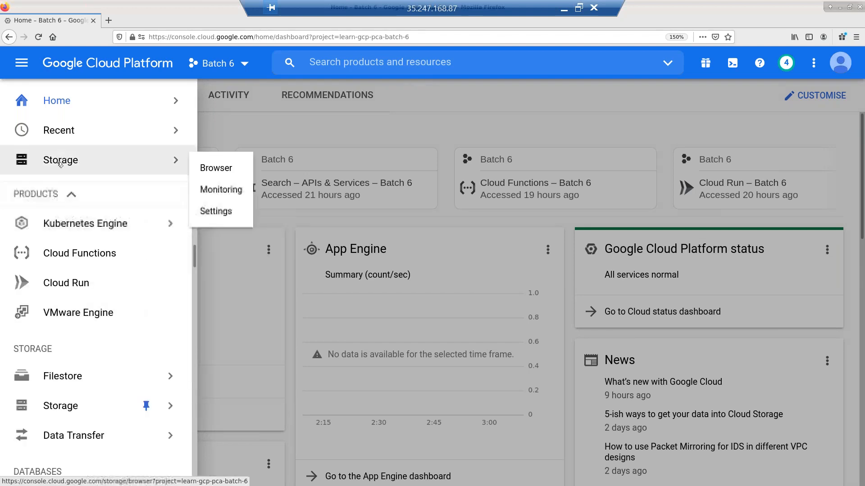
left_click(71, 195)
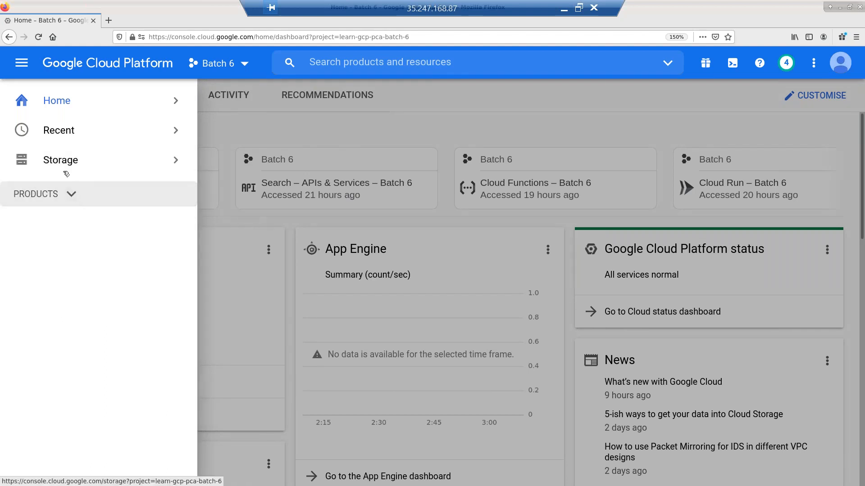
mouse_move(90, 130)
mouse_move(104, 162)
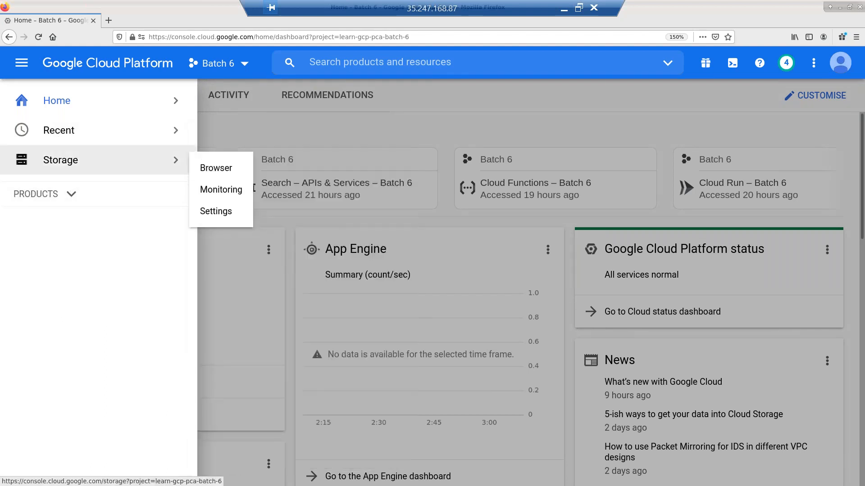
left_click(216, 169)
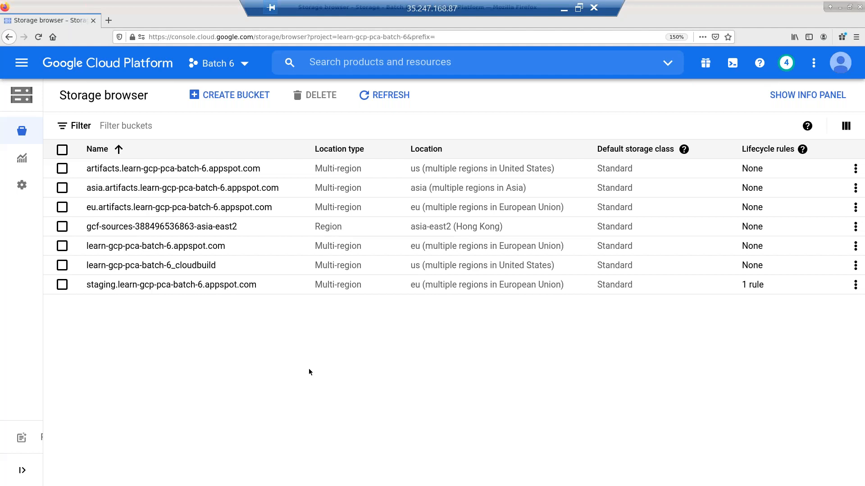
mouse_move(23, 185)
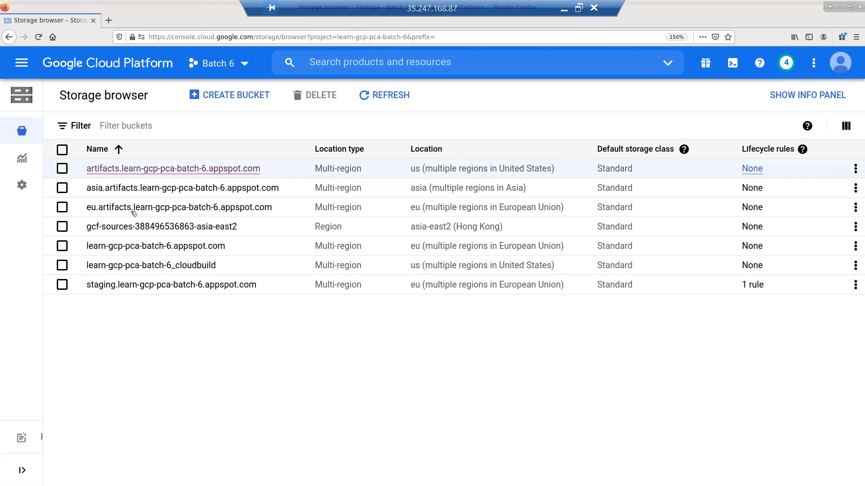
left_click(66, 171)
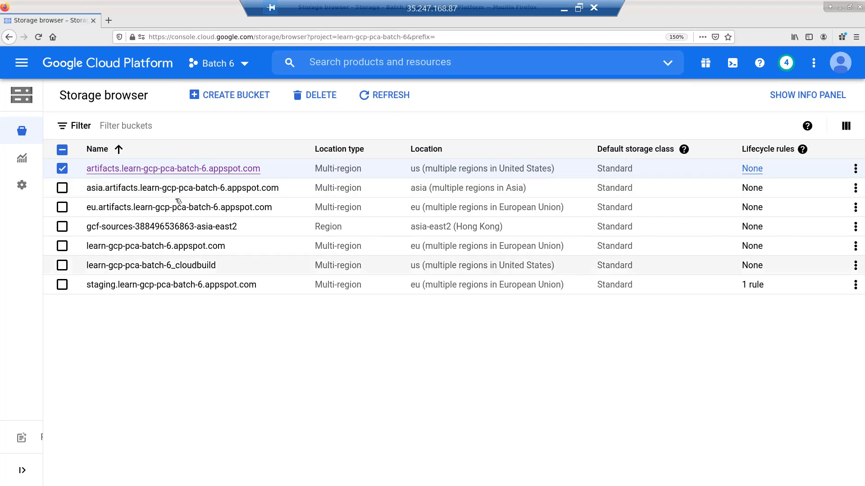
left_click(63, 169)
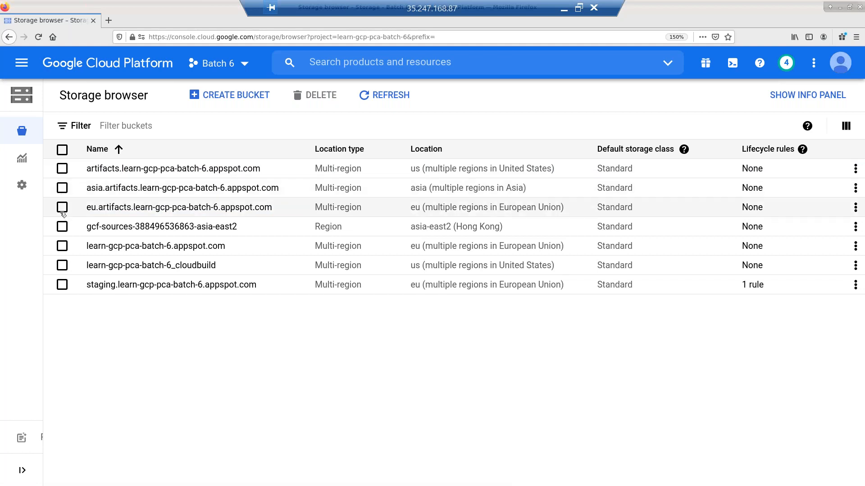
left_click(62, 211)
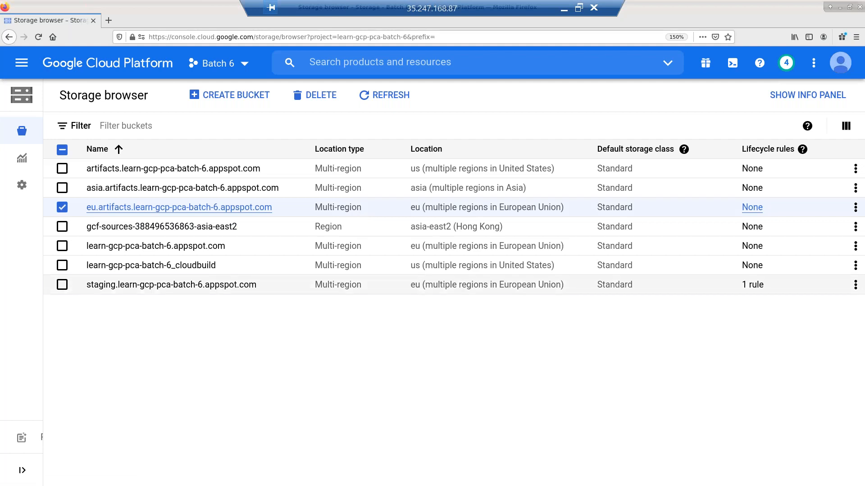
left_click(128, 290)
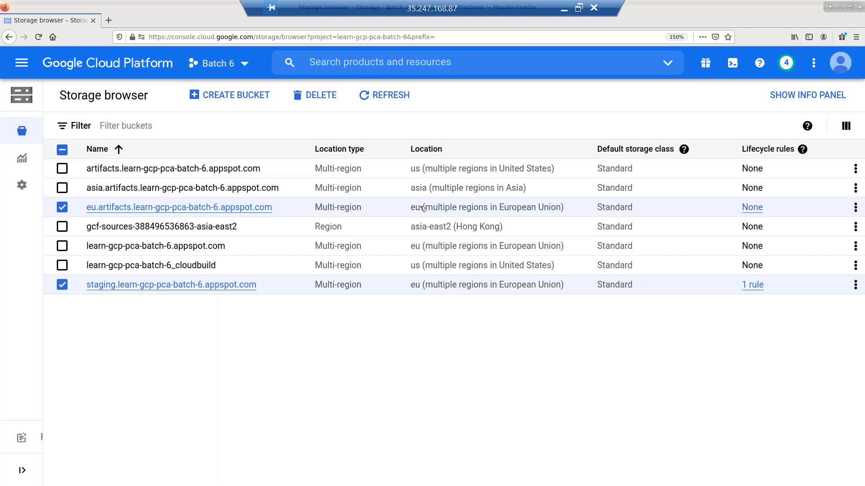
left_click(67, 207)
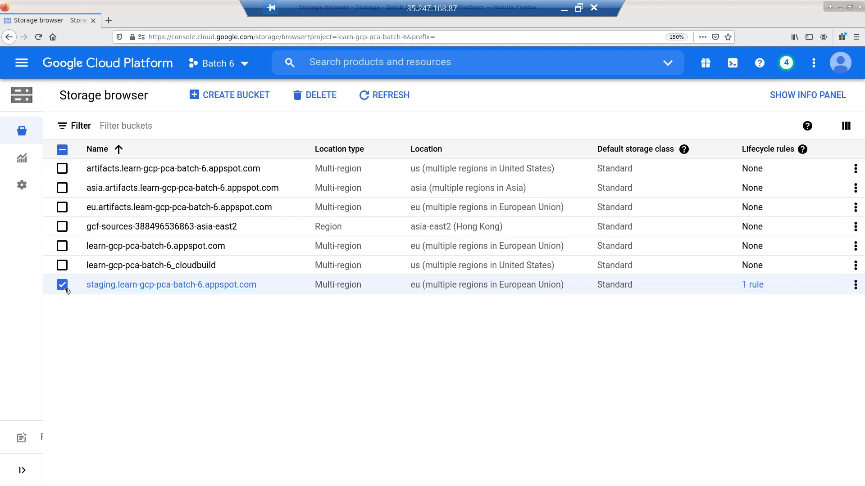
left_click(67, 288)
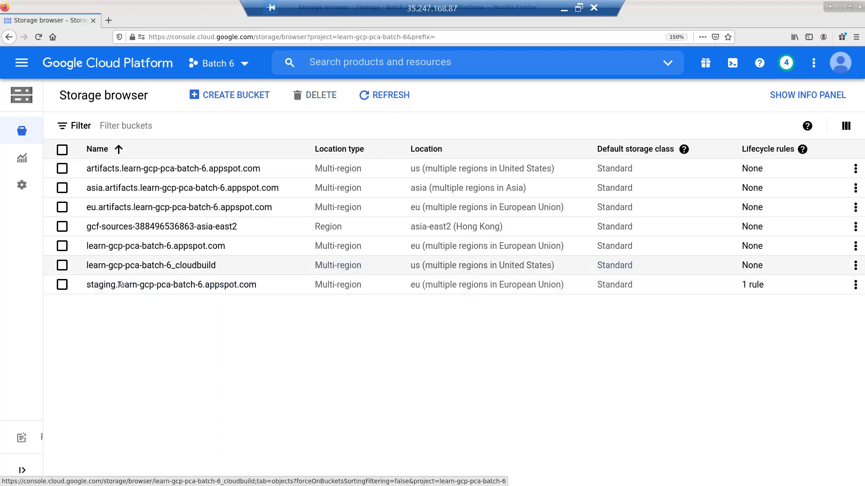
- Try individual bucket checkboxes, then tick the header checkbox to select all seven buckets
left_click(68, 270)
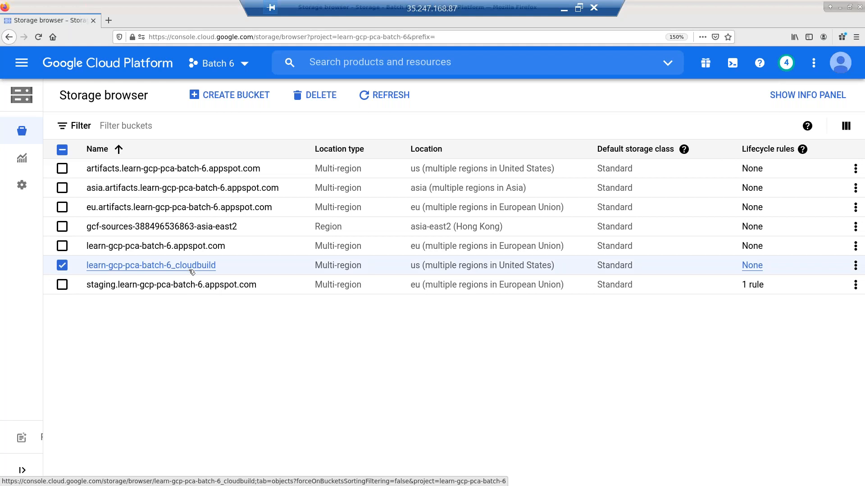
left_click(65, 269)
left_click(63, 227)
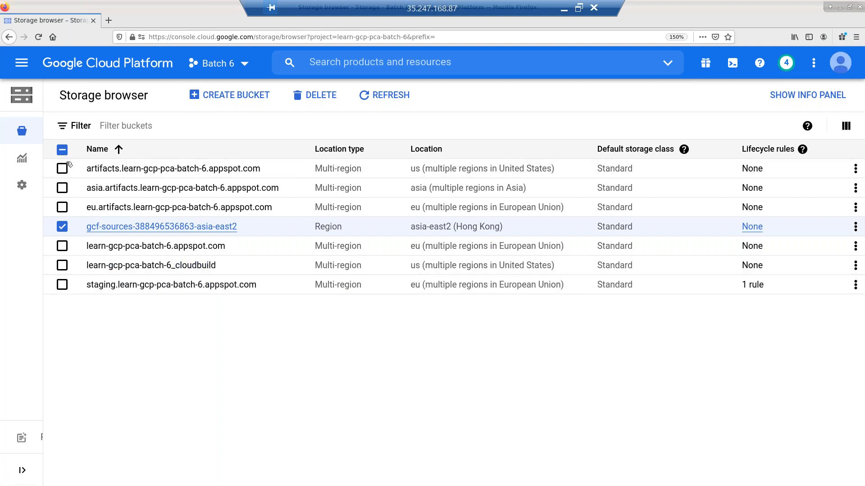
left_click(62, 150)
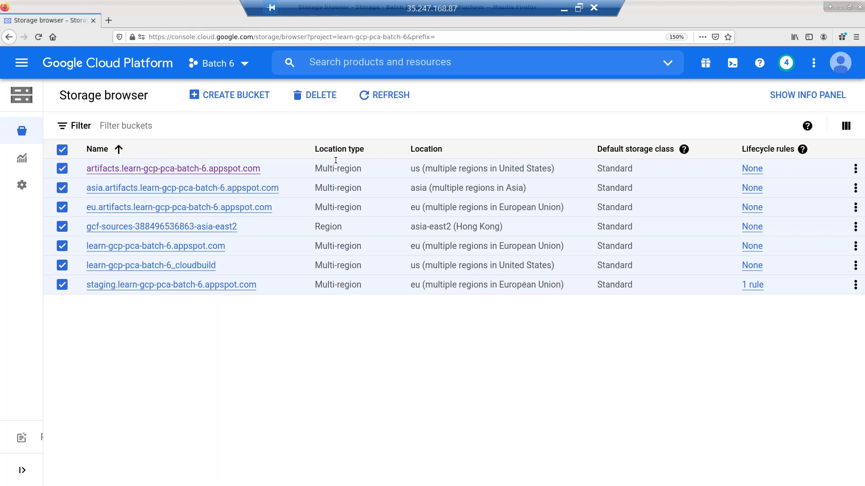
left_click(63, 150)
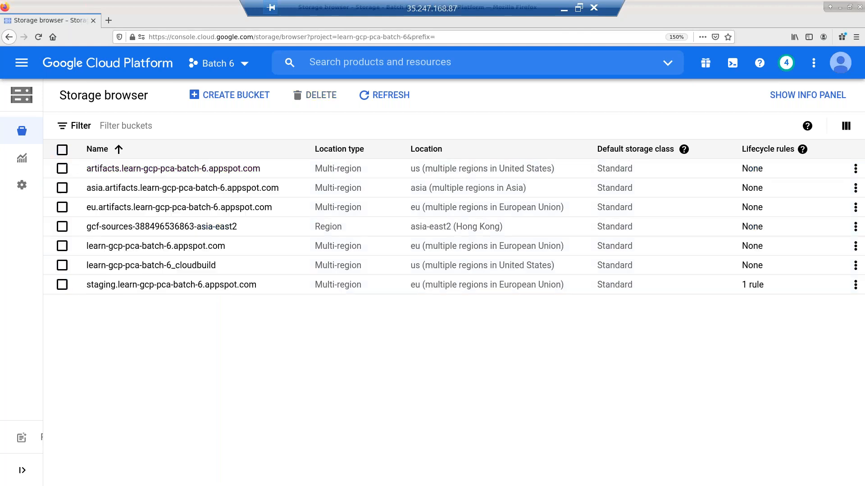
left_click(63, 170)
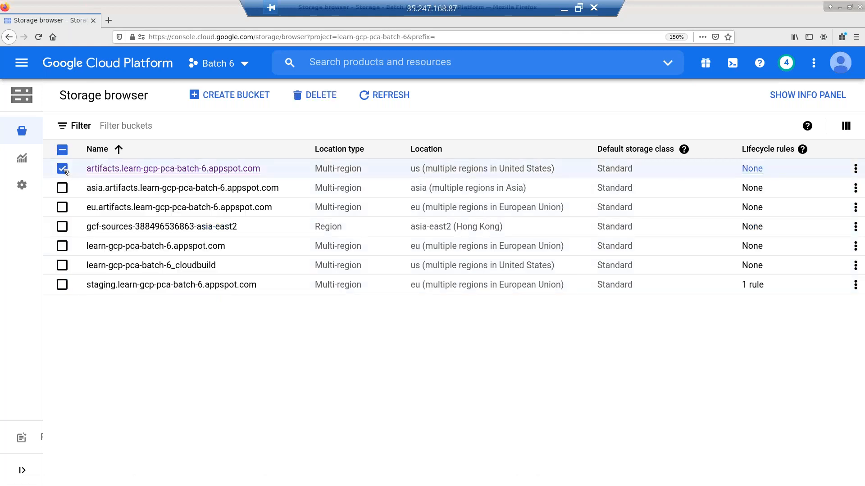
left_click(66, 170)
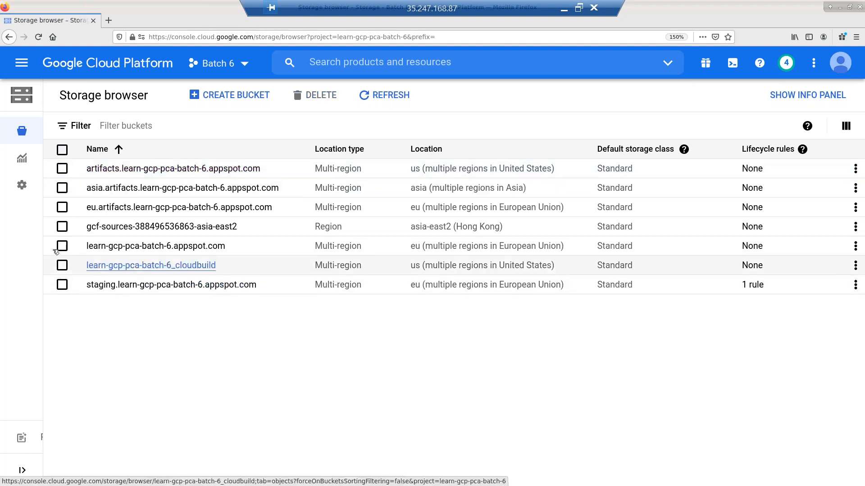
left_click(63, 265)
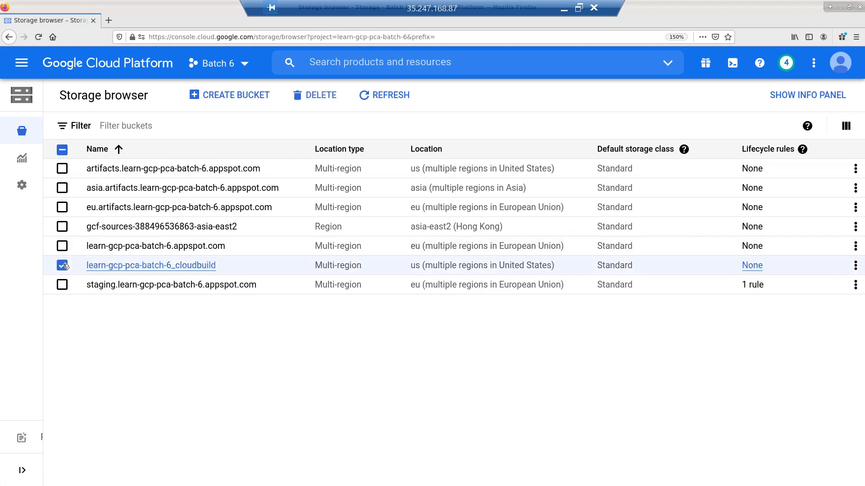
left_click(63, 266)
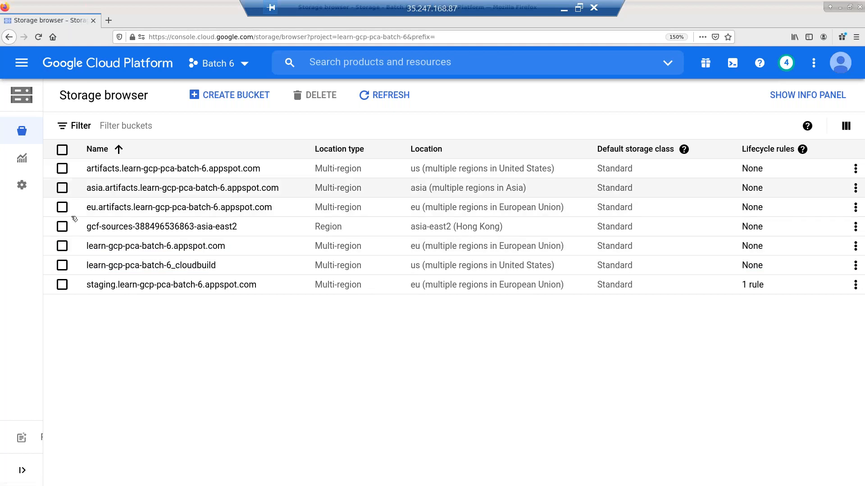
left_click(62, 207)
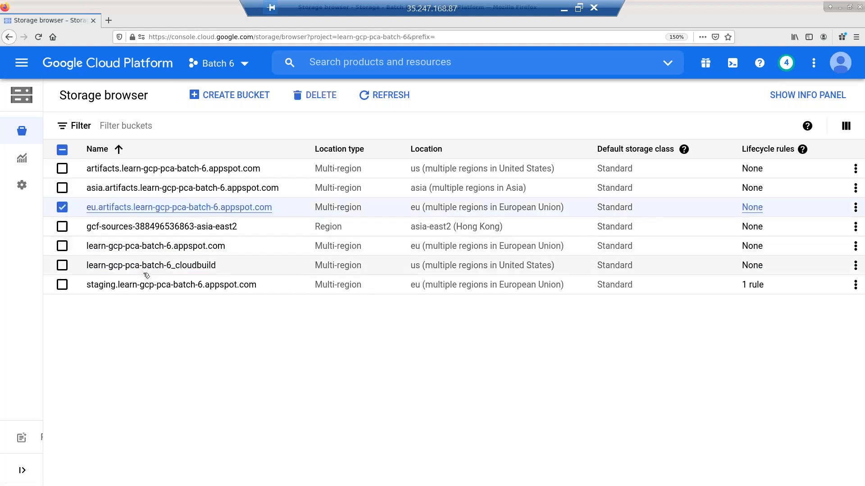
left_click(63, 285)
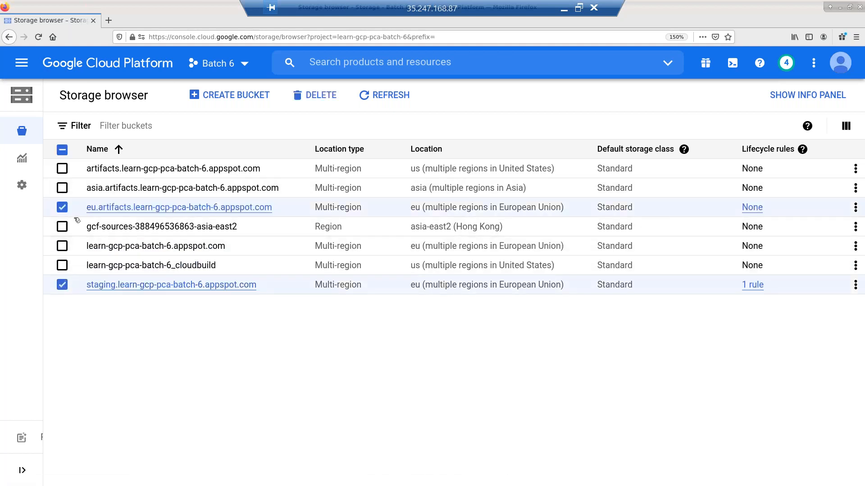
left_click(65, 151)
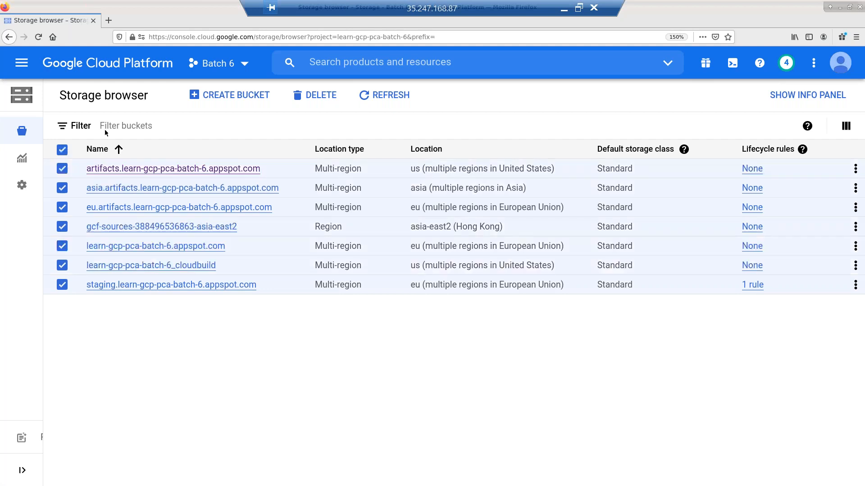
- Delete the seven selected buckets, pasting DELETE into the confirmation field
left_click(311, 96)
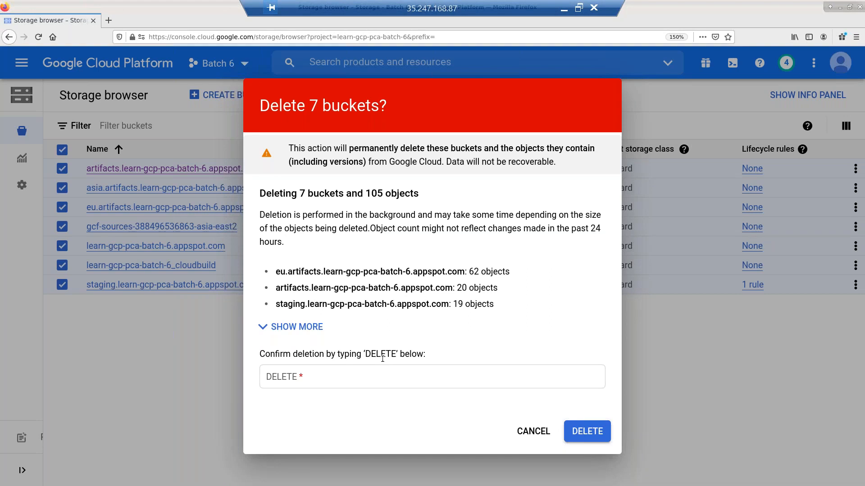
double_click(381, 355)
key("ctrl+c")
left_click(379, 376)
key("ctrl+v")
left_click(584, 431)
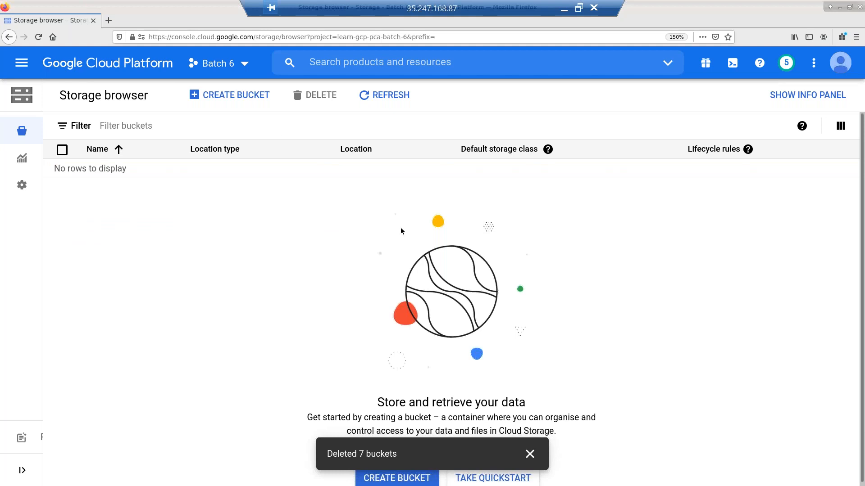
- Start a new bucket and try the name 'demo', which is already taken
left_click(235, 100)
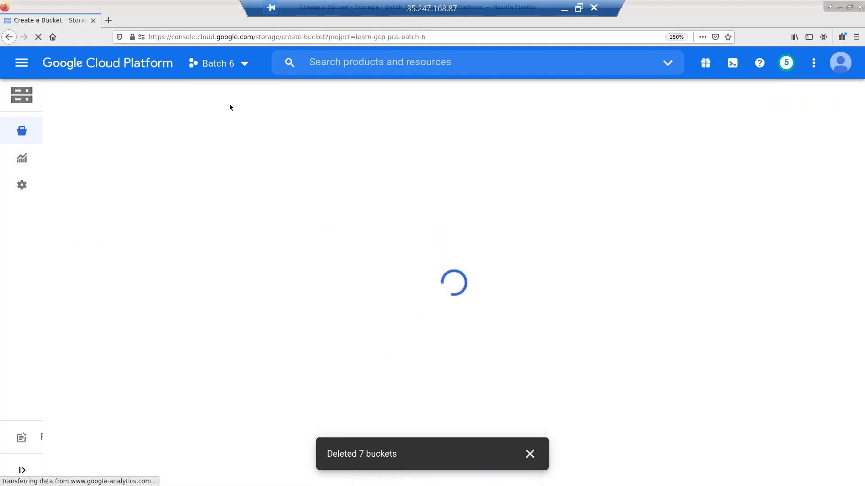
left_click(197, 201)
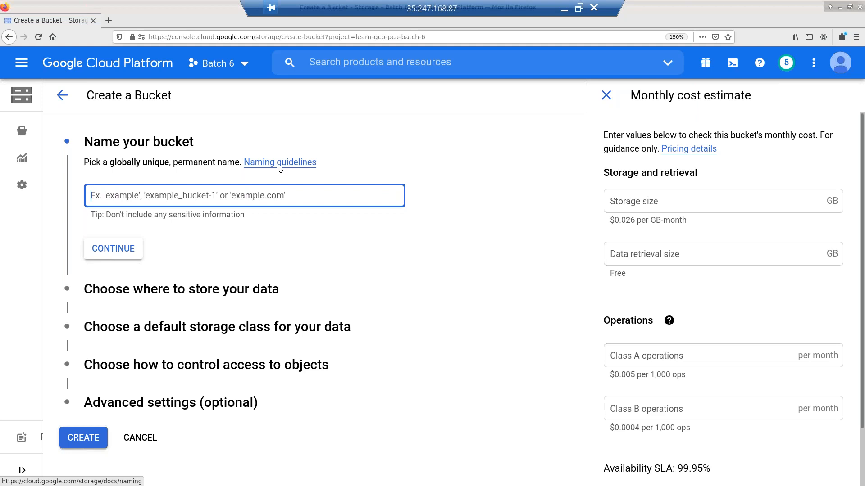
type("demo")
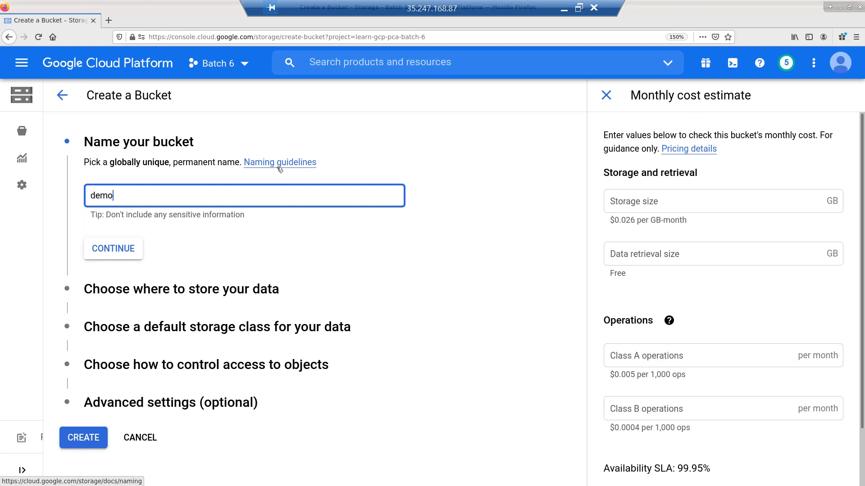
left_click(381, 256)
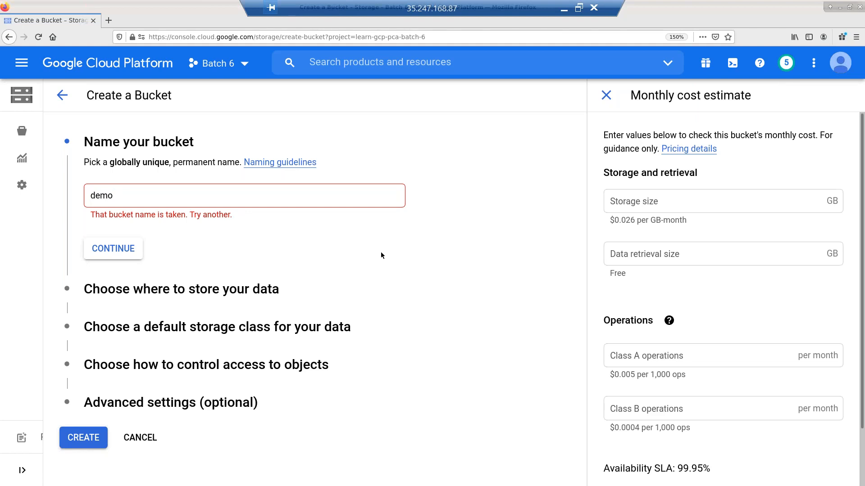
left_click(229, 195)
key("ctrl+a")
- Try test-123 plus a personal-name suffix, clear the name, and open the naming guidelines
type("test")
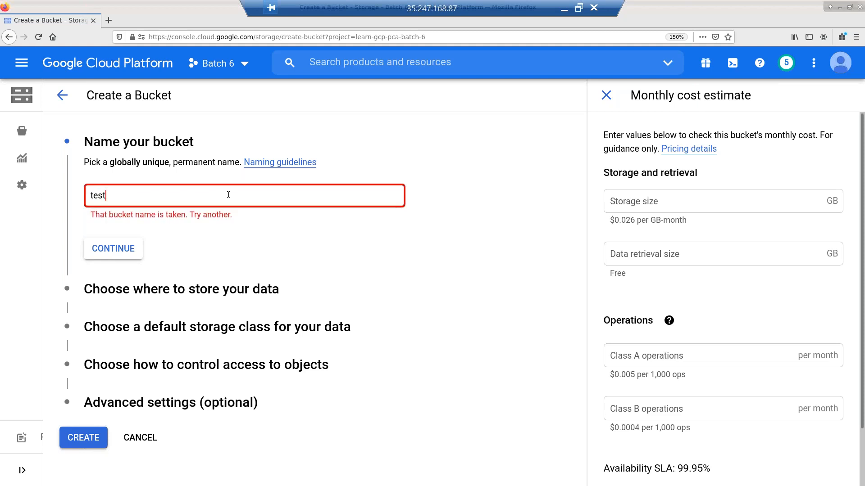
type("-123")
type("-mahesh")
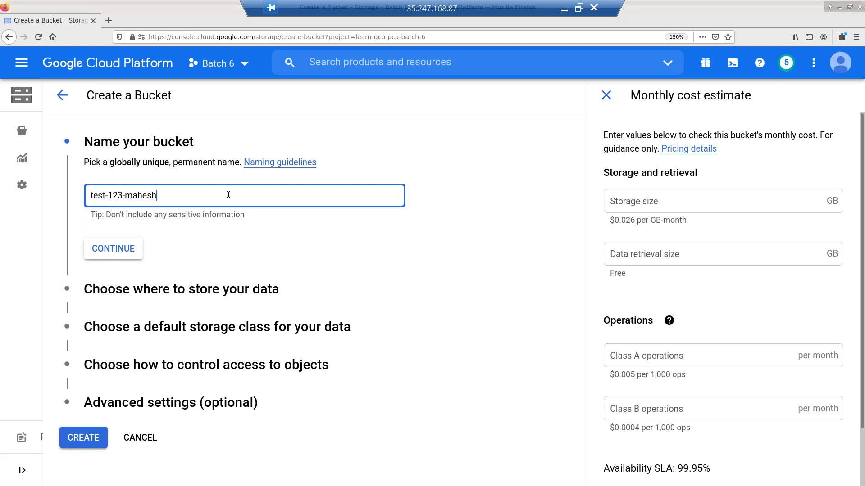
key("ctrl+a")
key("BackSpace")
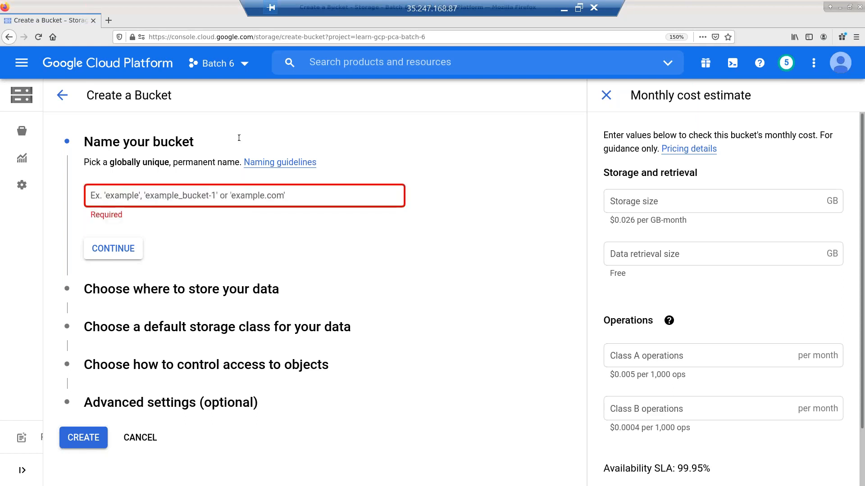
left_click(300, 163)
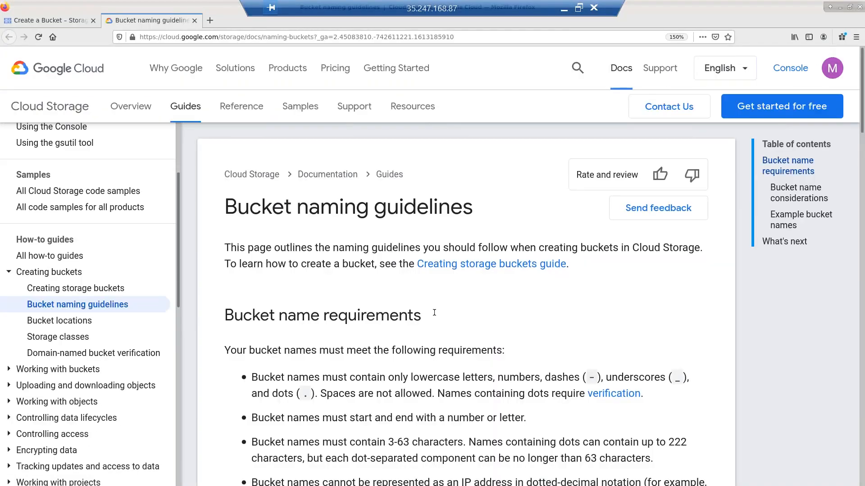
- Read the bucket name requirements down to Example bucket names, then return to the Create a Bucket form
scroll(588, 377, "down", 1)
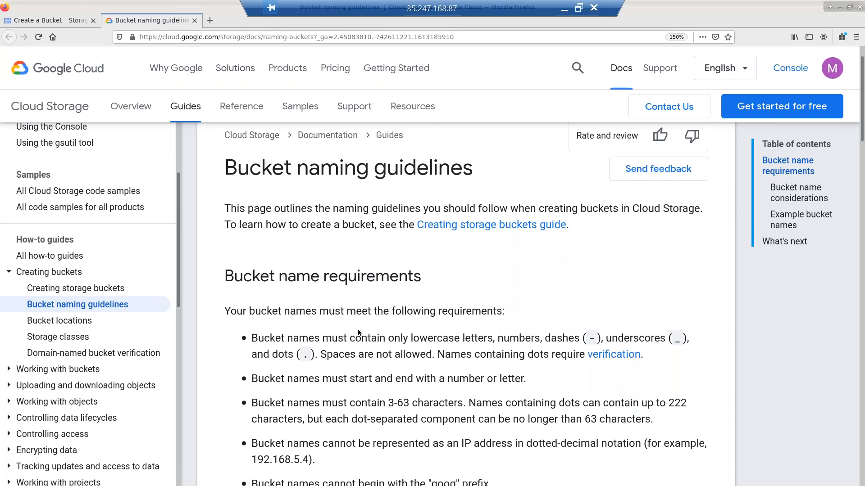
scroll(358, 333, "down", 3)
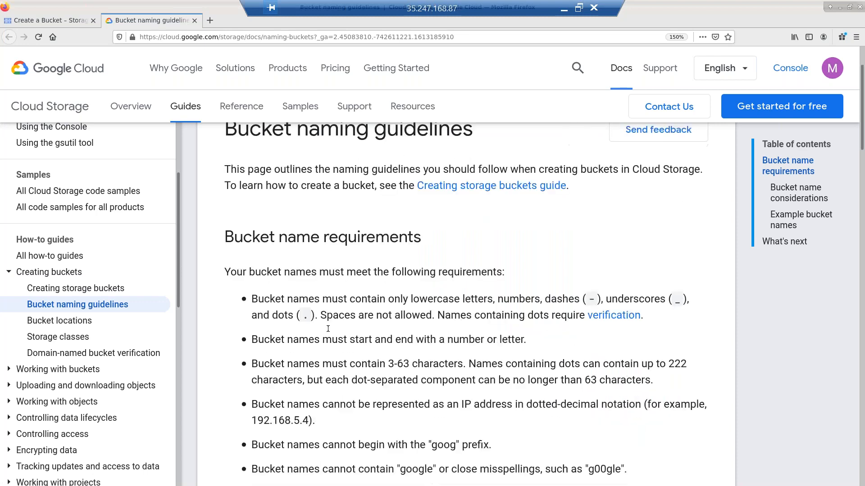
scroll(383, 258, "down", 1)
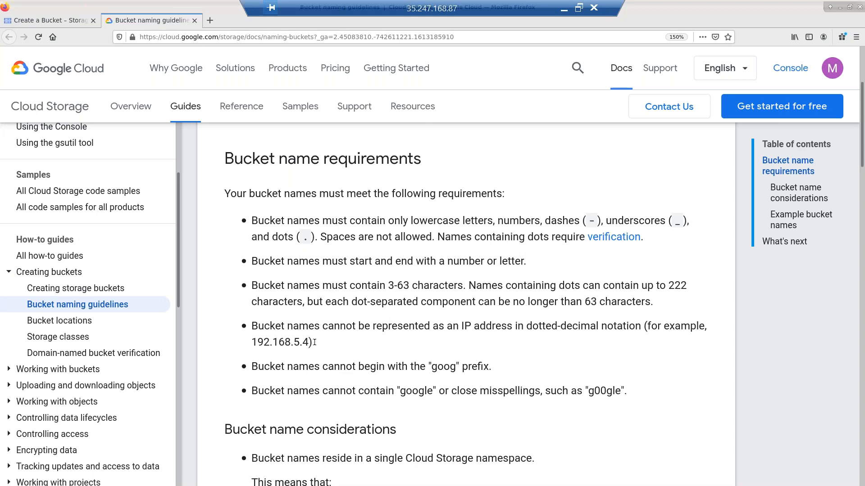
scroll(315, 343, "down", 1)
scroll(315, 341, "down", 3)
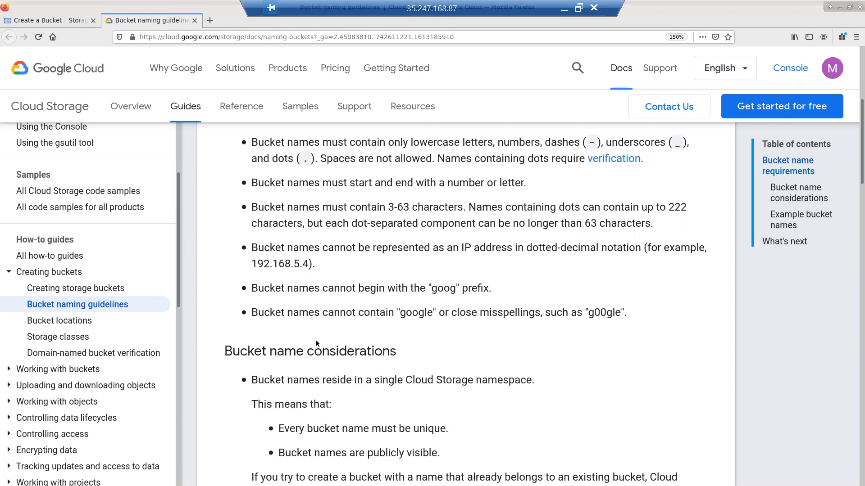
scroll(316, 344, "down", 4)
scroll(383, 336, "down", 2)
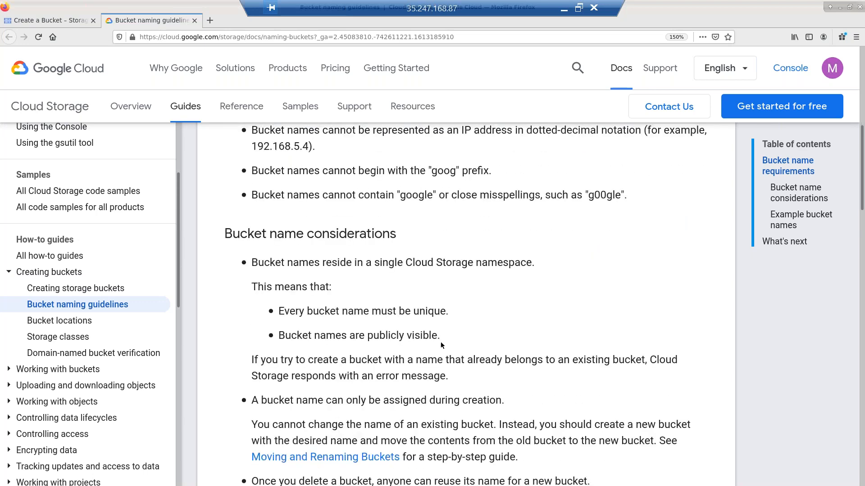
scroll(507, 324, "up", 4)
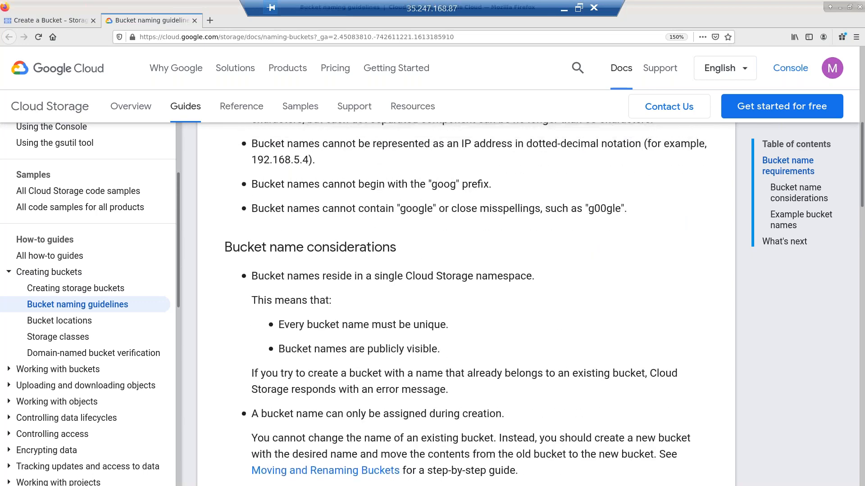
scroll(506, 324, "up", 2)
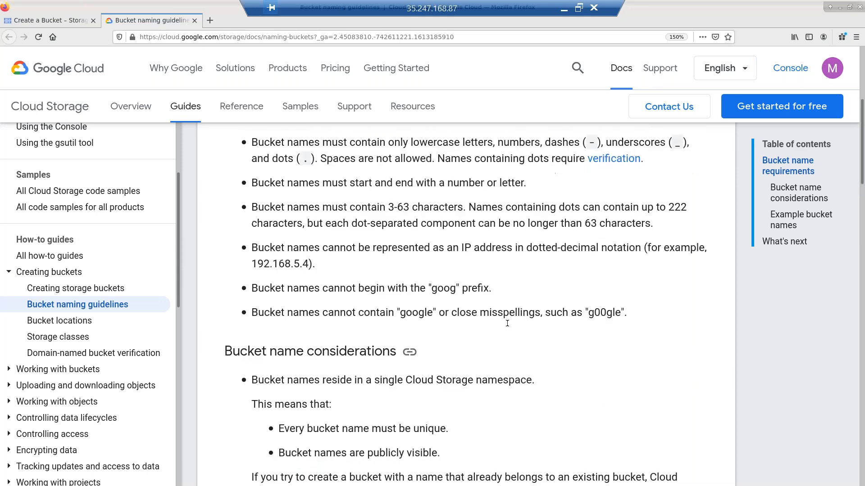
scroll(507, 324, "up", 6)
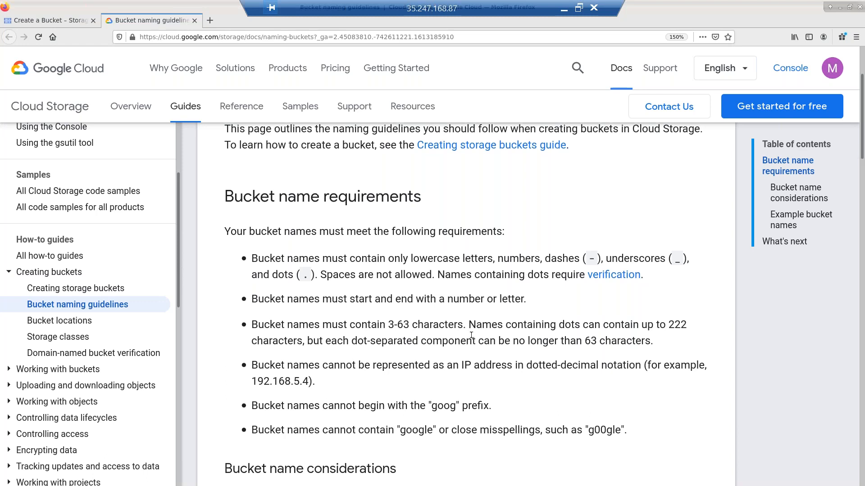
scroll(471, 335, "down", 3)
scroll(474, 338, "down", 2)
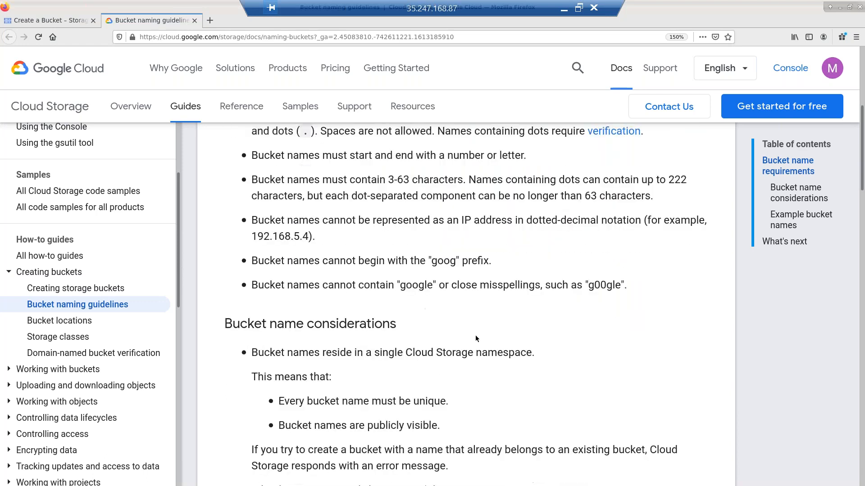
scroll(476, 338, "down", 6)
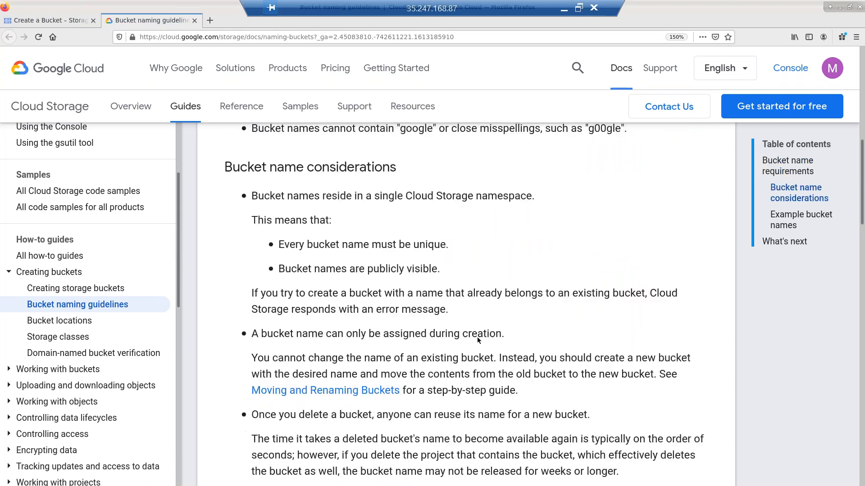
scroll(478, 341, "down", 8)
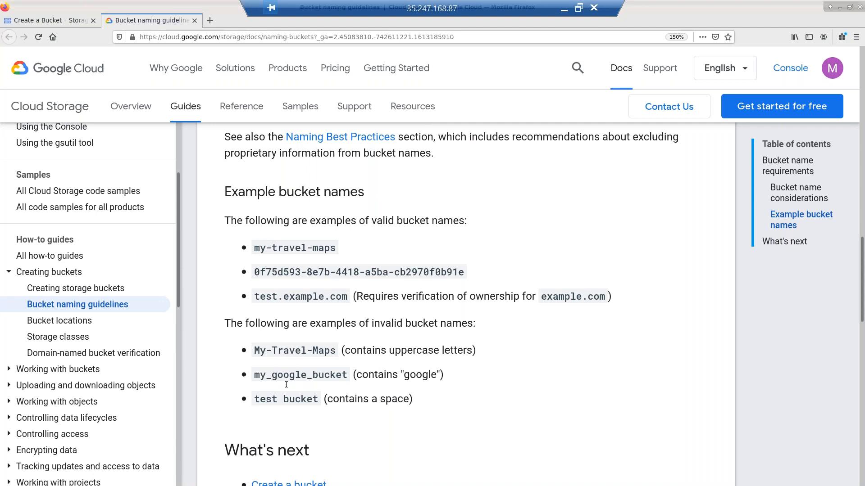
left_click(77, 26)
- Enter the bucket name learn-google-cloud-platform, correcting typos along the way
left_click(239, 200)
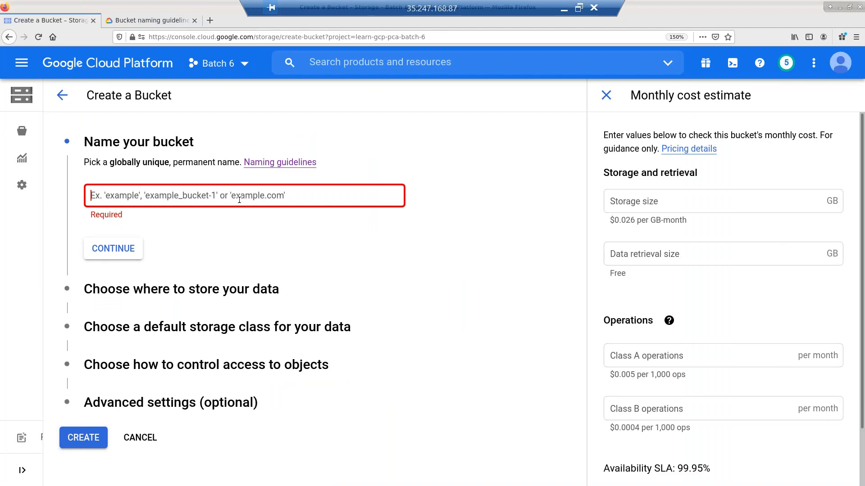
type("learn-")
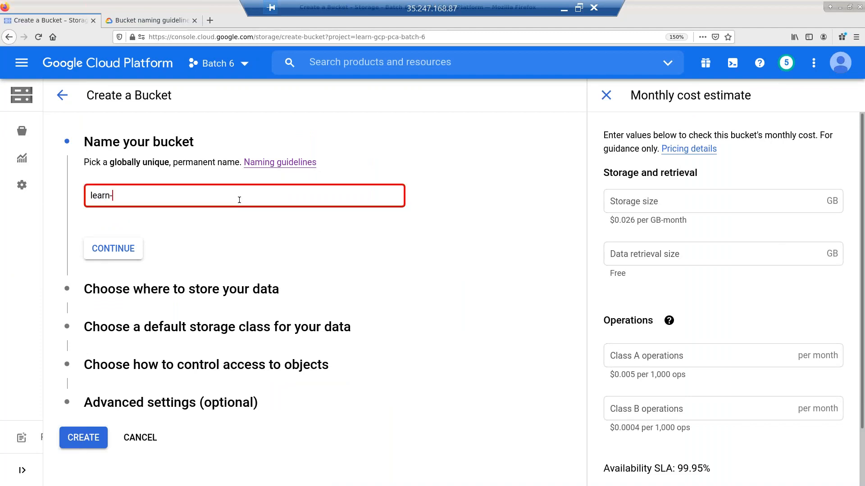
type("google-cloud-")
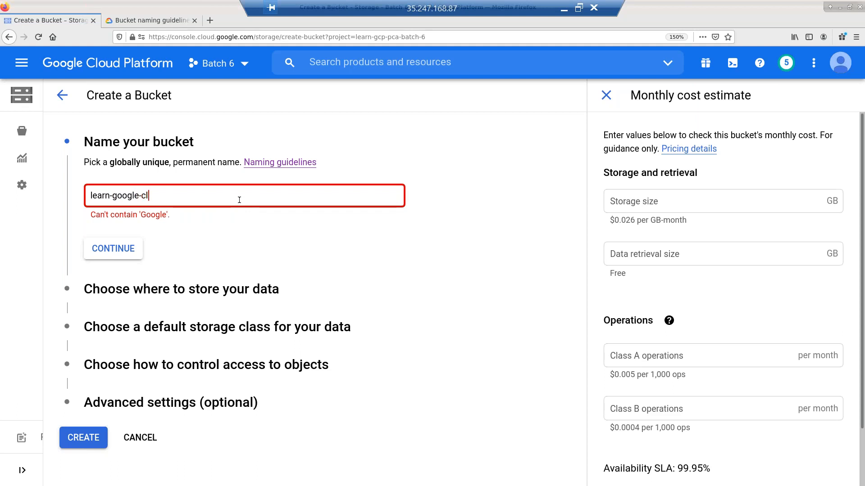
type("tform")
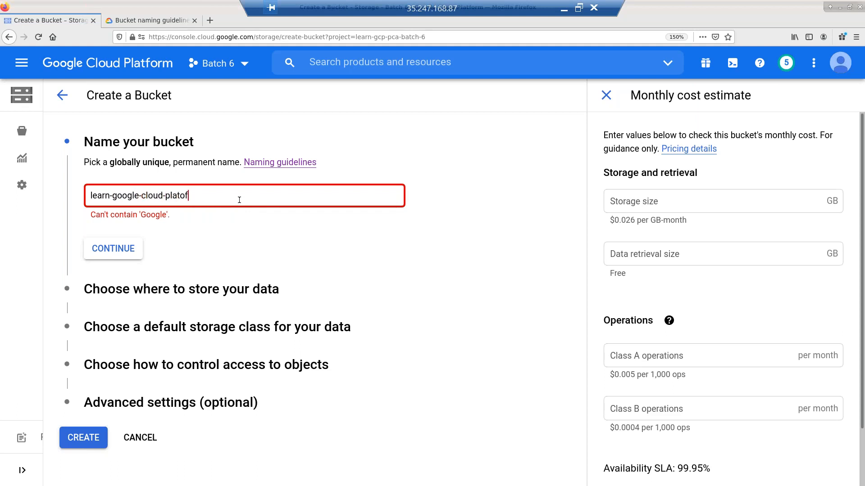
key("BackSpace")
key("BackSpace")
key("BackSpace")
key("BackSpace")
key("BackSpace")
key("BackSpace")
type("tfo")
key("BackSpace")
key("BackSpace")
key("BackSpace")
key("BackSpace")
type("latform")
- Replace both o's in google with zeros so the name reads learn-g00gle-cloud-platform
key("Left")
key("Left")
key("Left")
key("Left")
key("Delete")
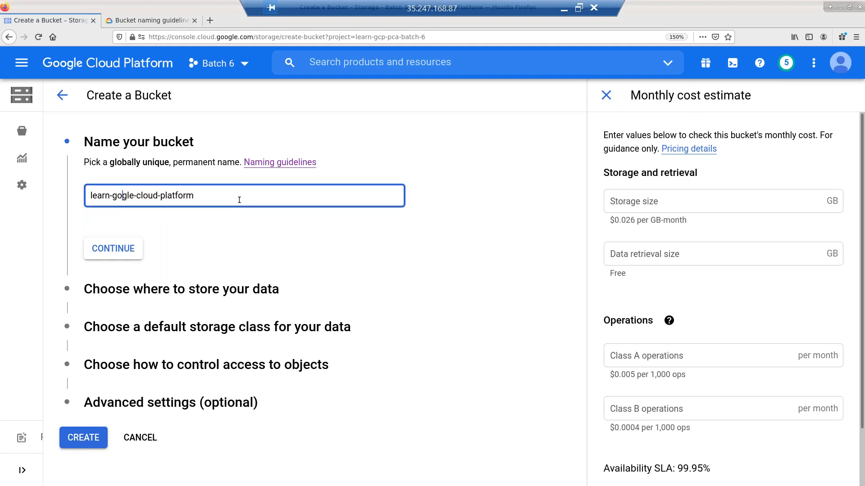
type("0")
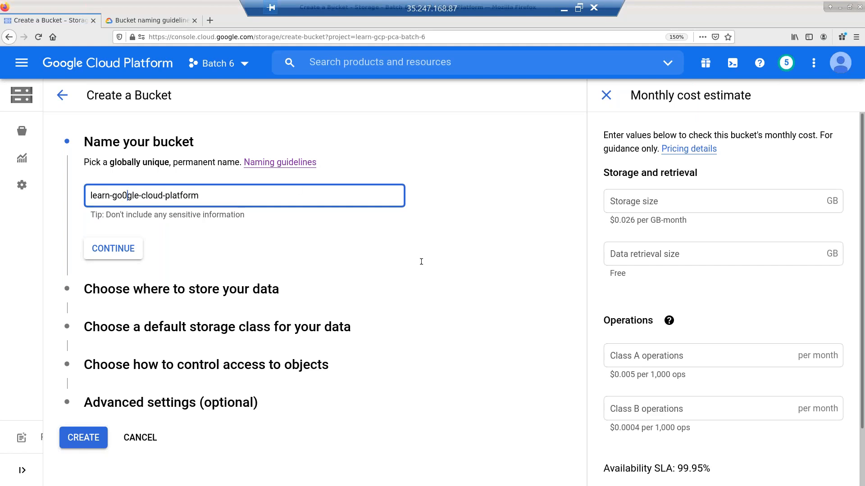
left_click(434, 258)
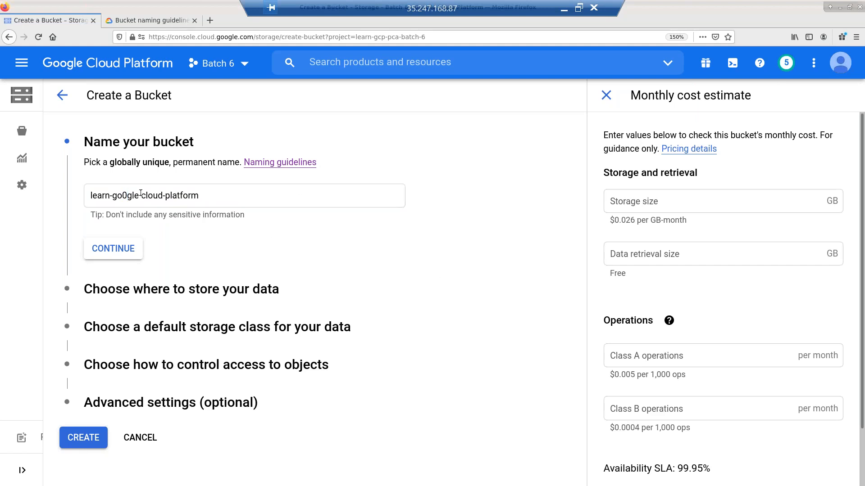
left_click(128, 195)
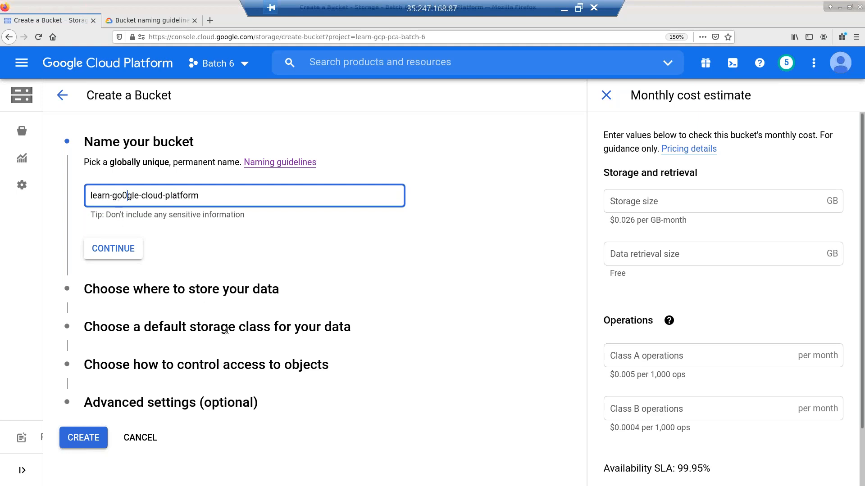
type("0")
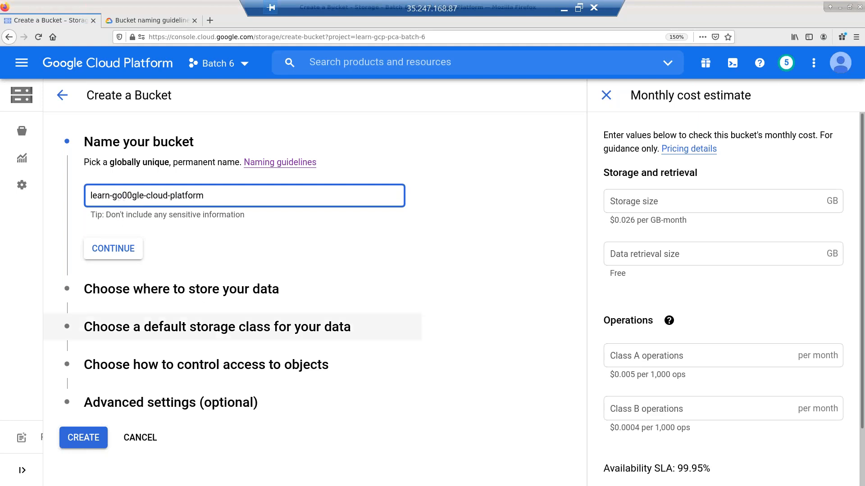
key("BackSpace")
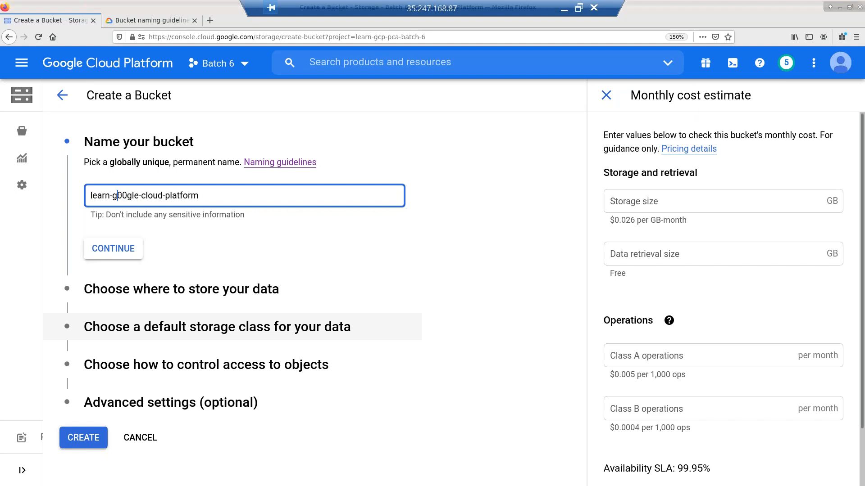
key("Right")
key("Right")
key("Right")
left_click(147, 20)
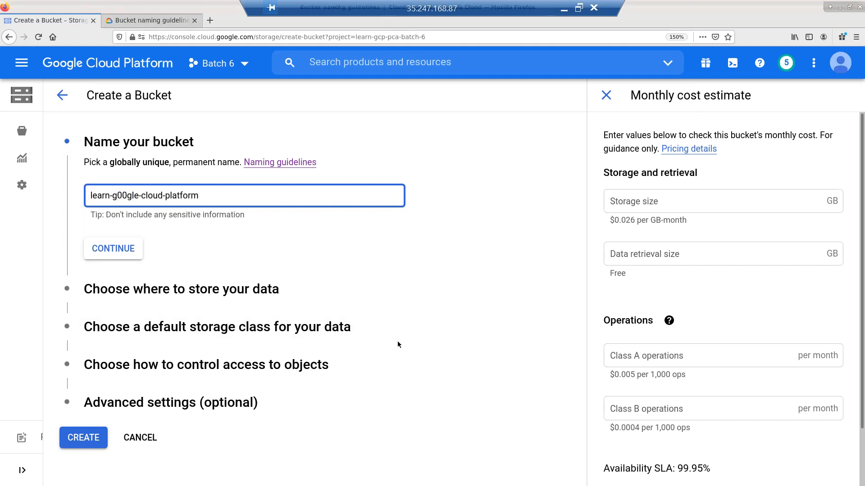
- Recheck the naming guidelines, then go back to the Create a Bucket form
scroll(437, 298, "up", 4)
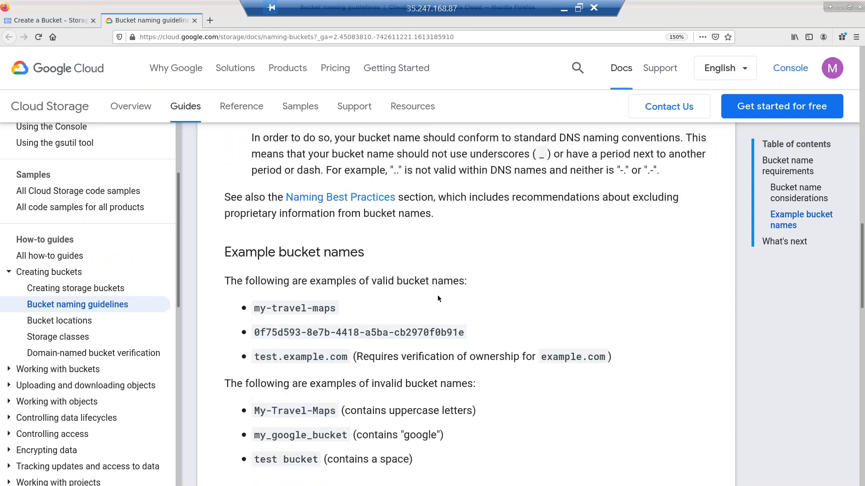
scroll(468, 276, "up", 10)
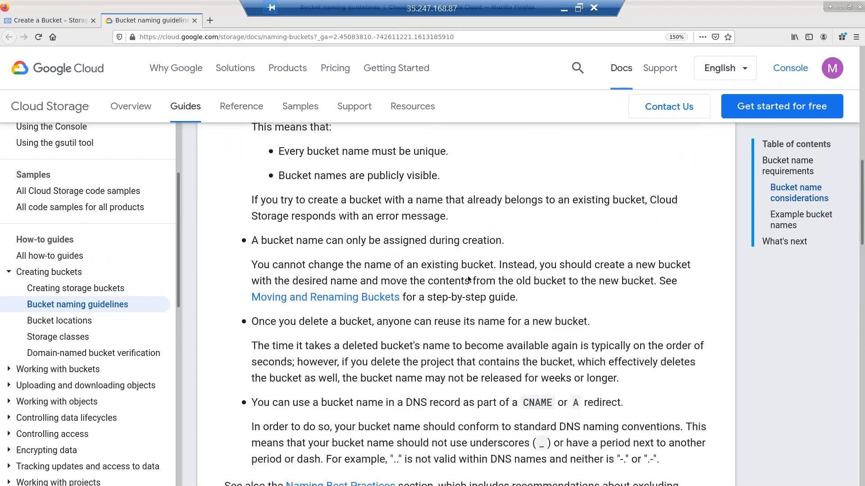
scroll(573, 277, "up", 6)
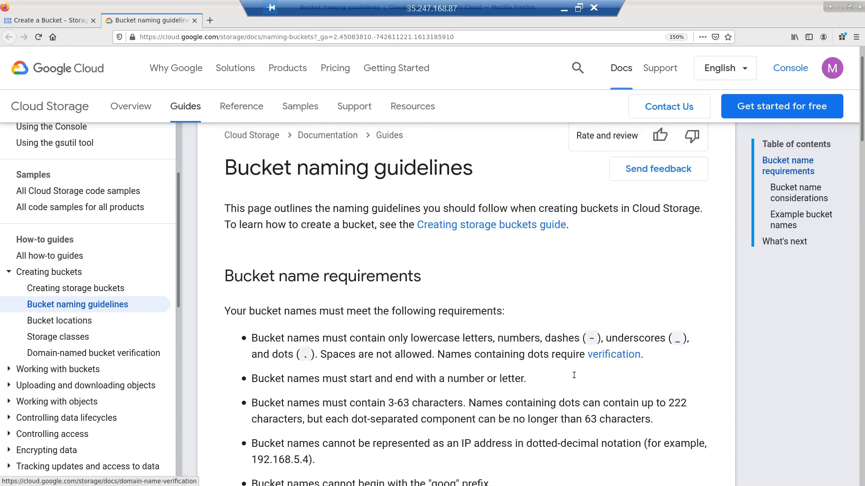
scroll(488, 230, "down", 6)
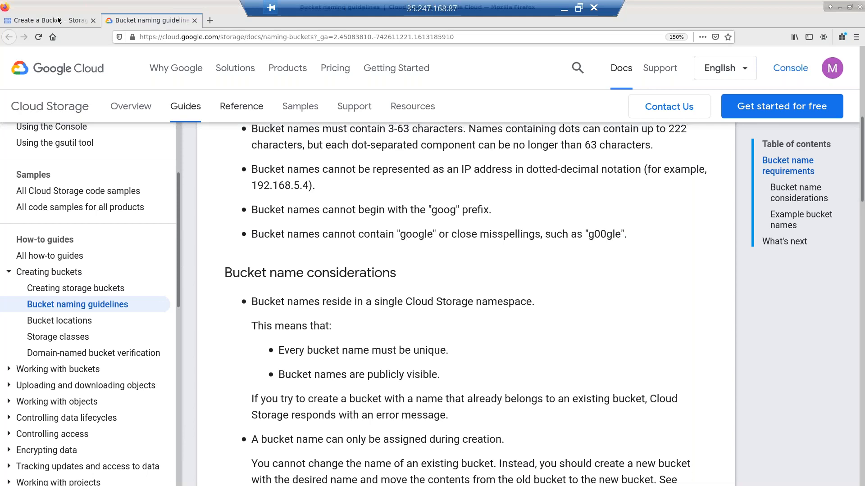
key("ctrl+Page_Up")
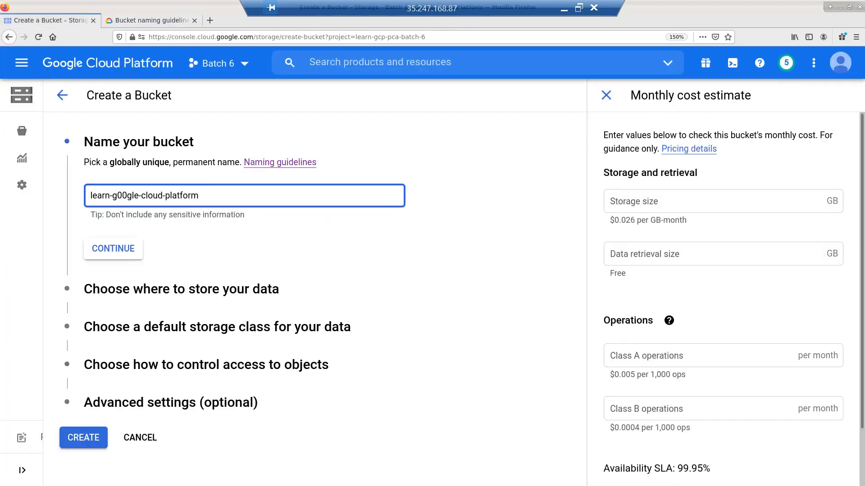
- After g00gle is rejected, rename the bucket learn-g0p0gle-cloud-platform and create it
left_click(87, 439)
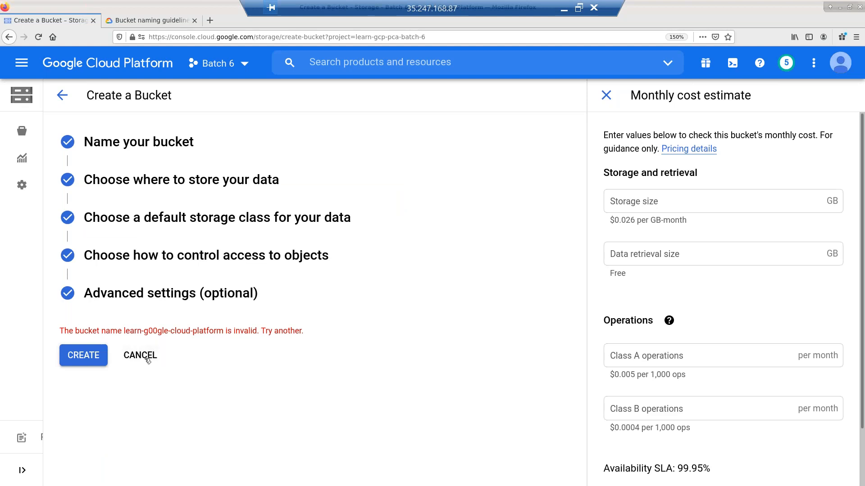
left_click(128, 151)
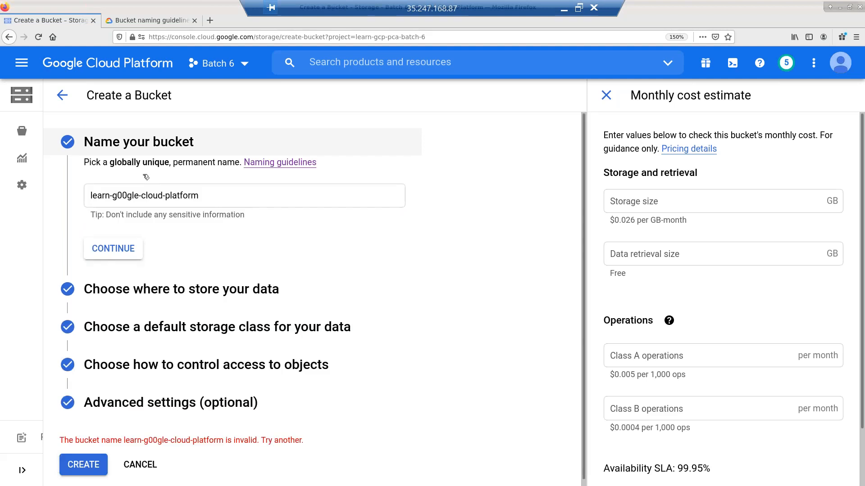
left_click(125, 195)
key("BackSpace")
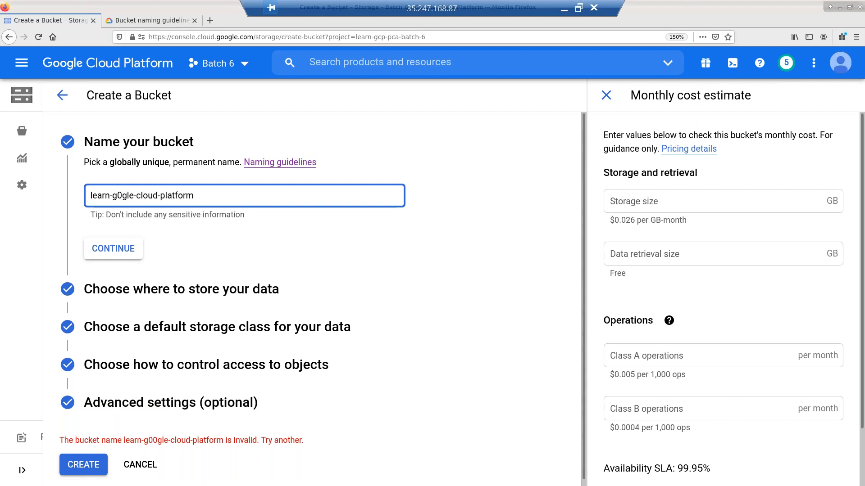
type("[")
key("BackSpace")
type("p0")
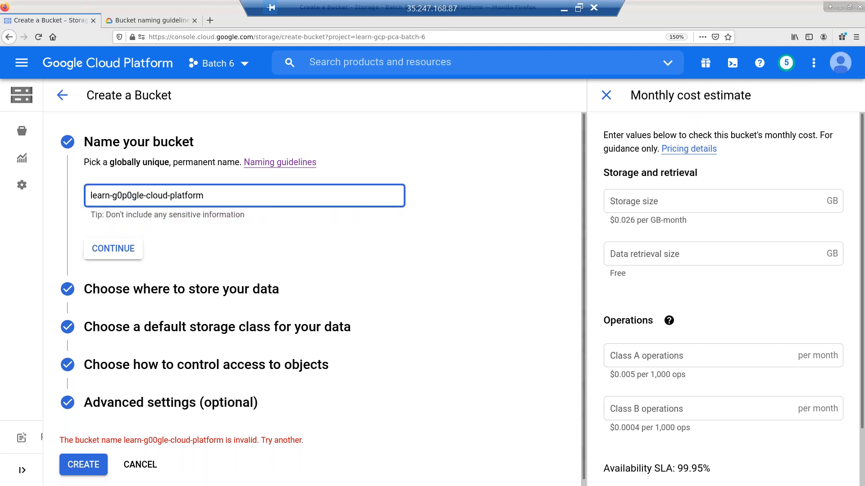
left_click(95, 470)
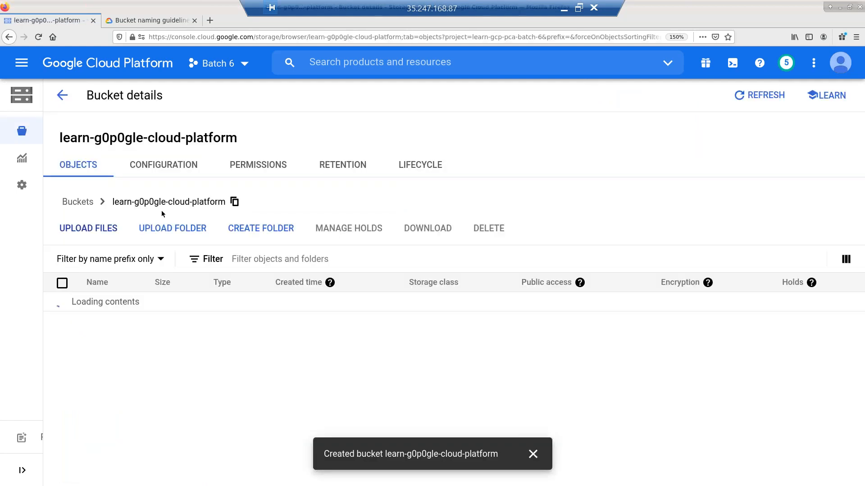
- Delete the learn-g0p0gle-cloud-platform bucket, pasting its name to confirm
left_click(62, 95)
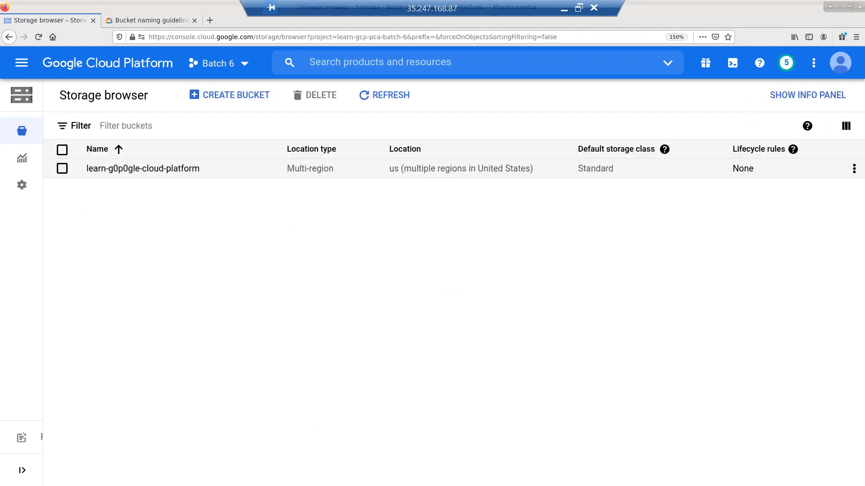
left_click(63, 170)
left_click(327, 104)
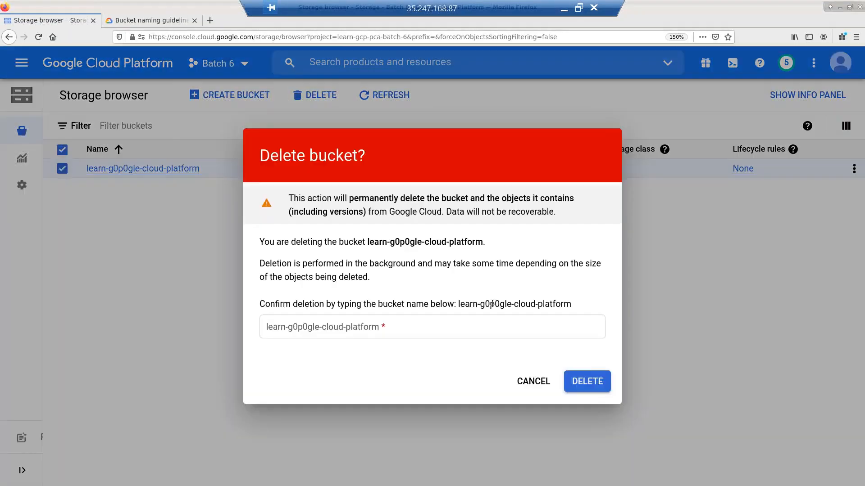
double_click(493, 304)
triple_click(459, 305)
key("ctrl+c")
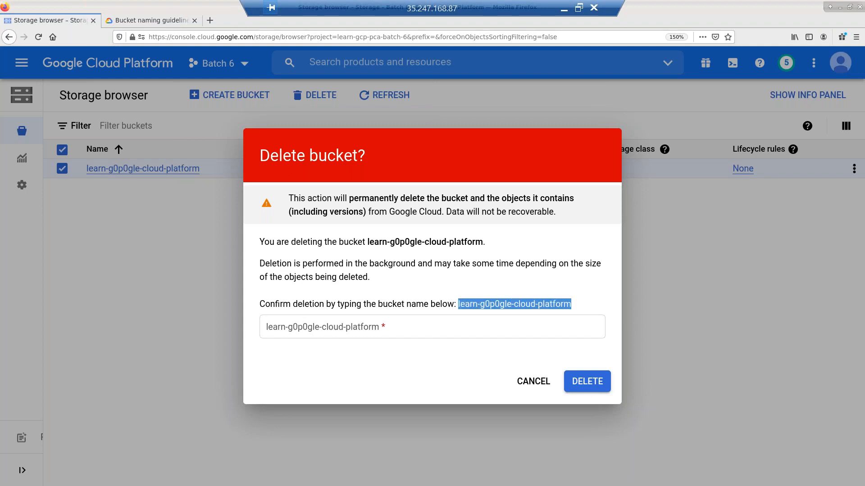
left_click(482, 322)
left_click(482, 322)
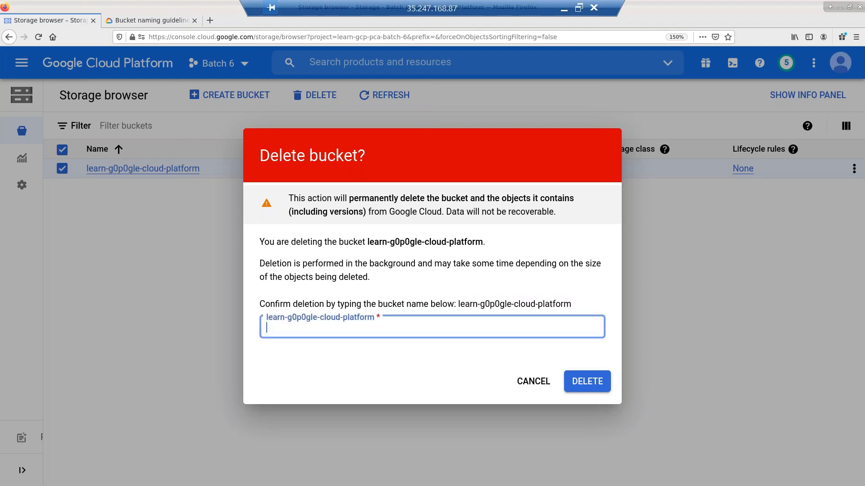
key("ctrl+v")
key("Return")
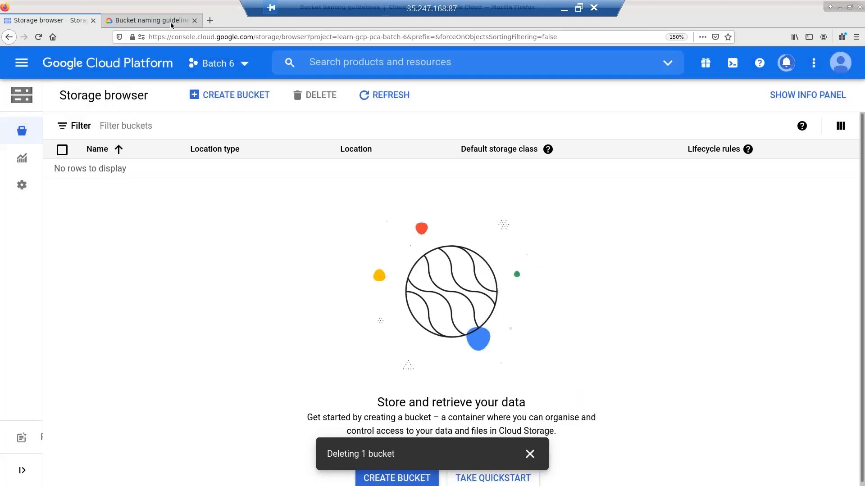
left_click(172, 23)
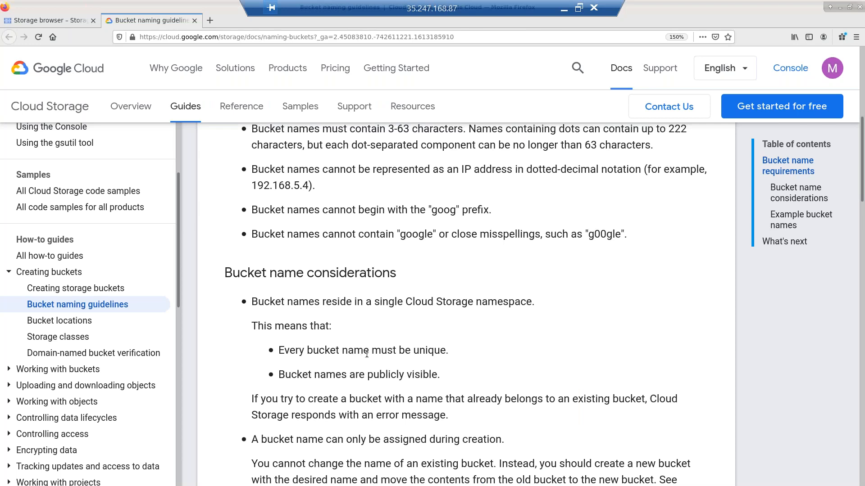
- Scroll the naming guidelines and search the page for 'emai', which finds nothing
scroll(424, 367, "down", 5)
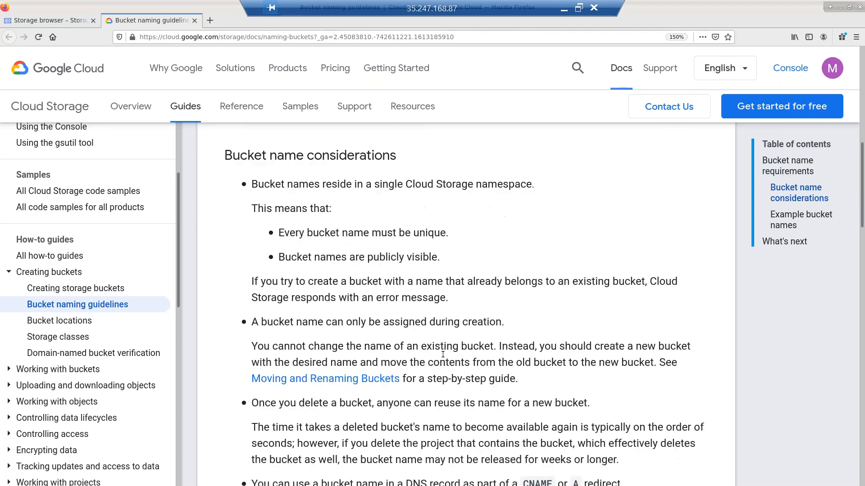
scroll(443, 354, "down", 5)
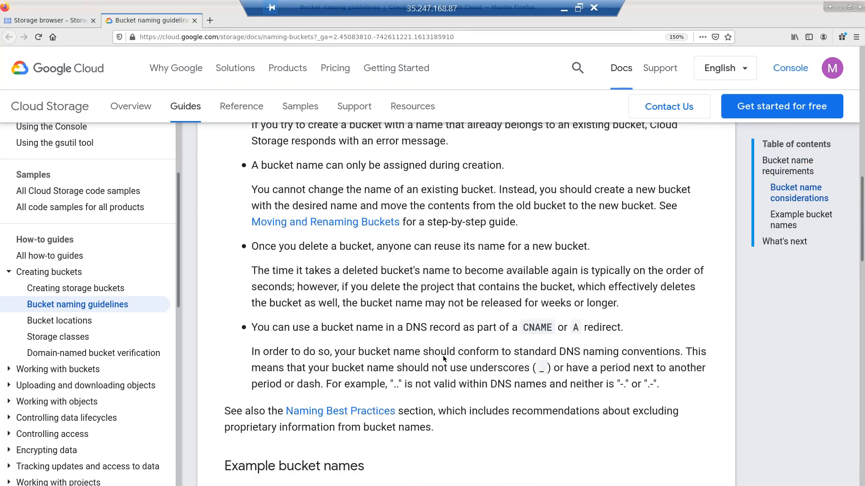
scroll(444, 357, "down", 8)
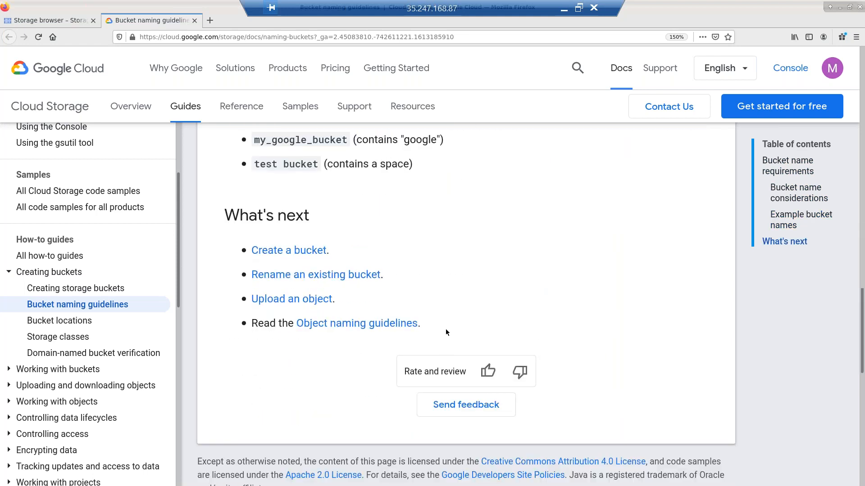
scroll(449, 296, "up", 10)
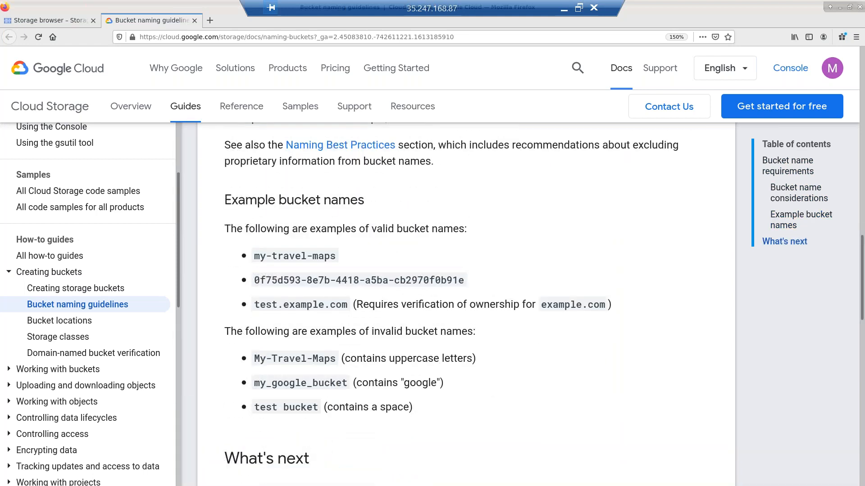
scroll(450, 292, "up", 1)
scroll(450, 292, "up", 4)
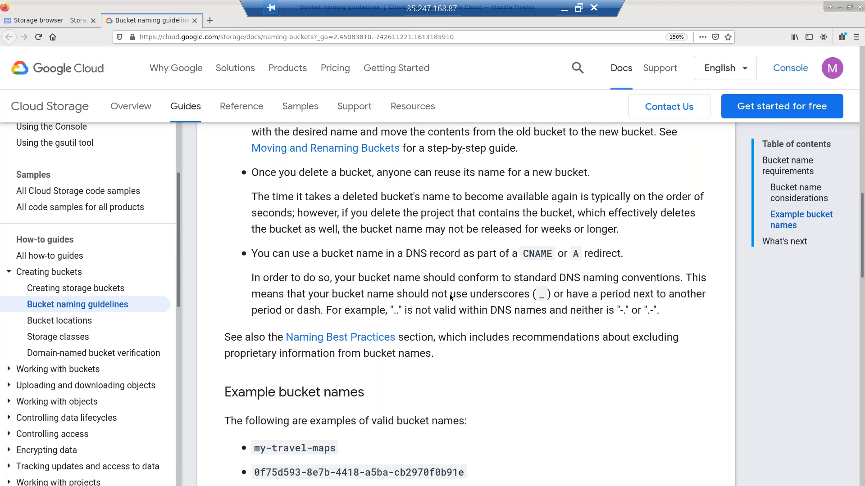
scroll(462, 305, "up", 1)
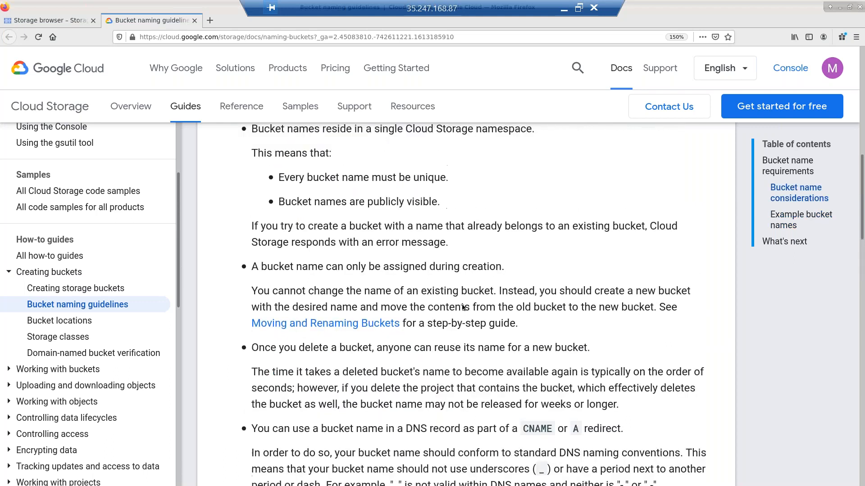
scroll(465, 307, "up", 8)
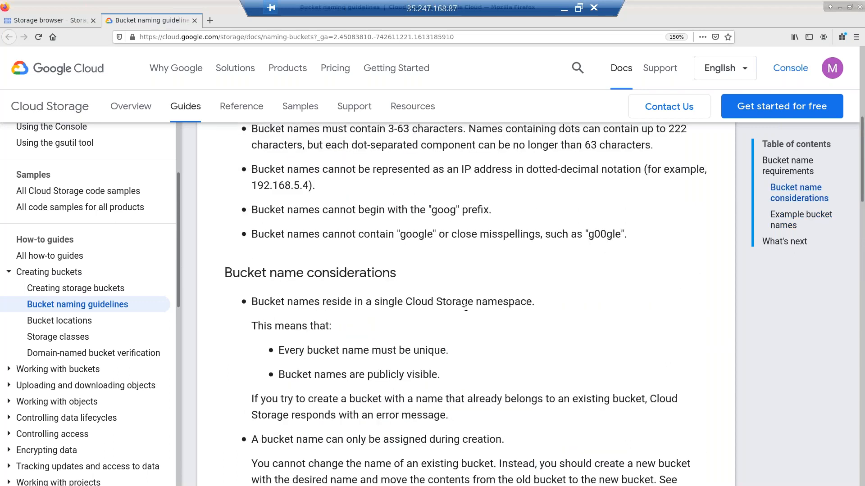
scroll(471, 314, "up", 4)
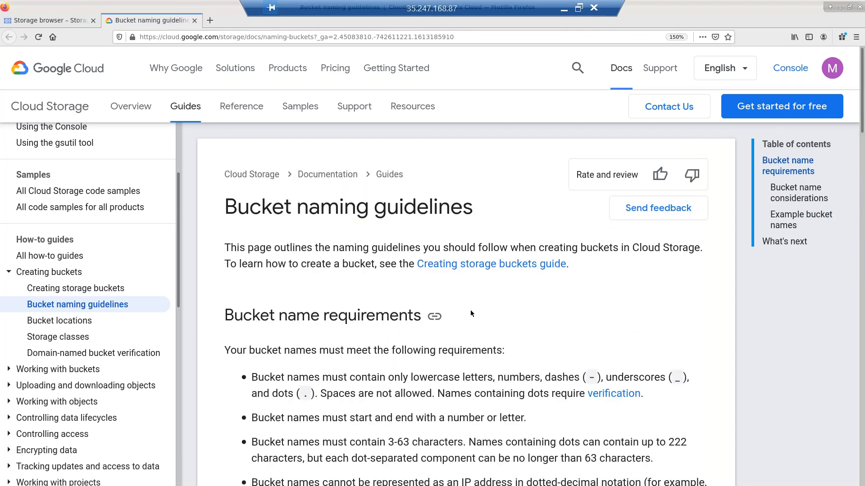
key("ctrl+f")
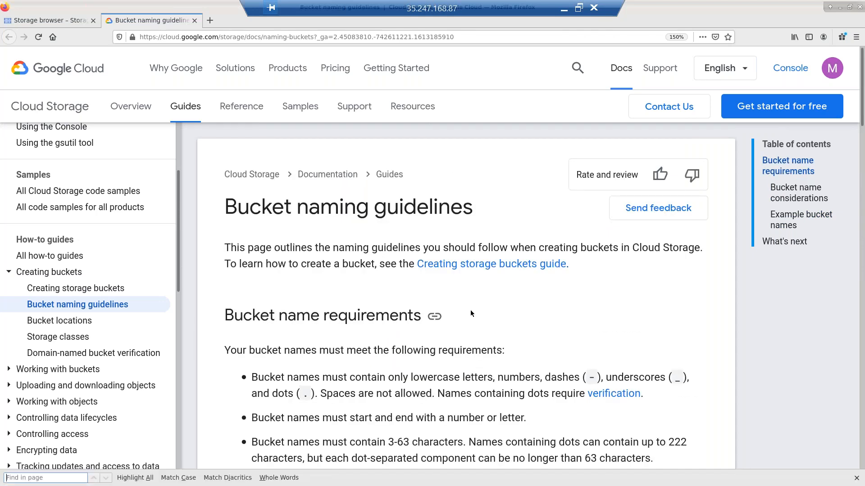
type("ema")
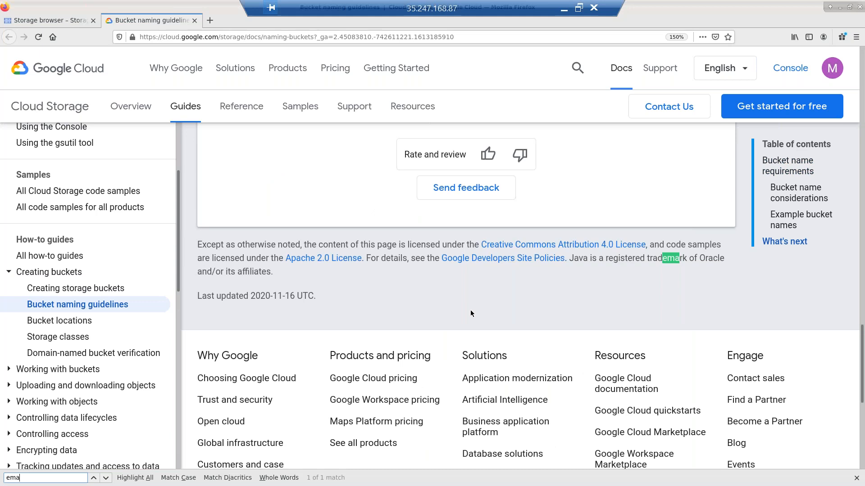
type("i")
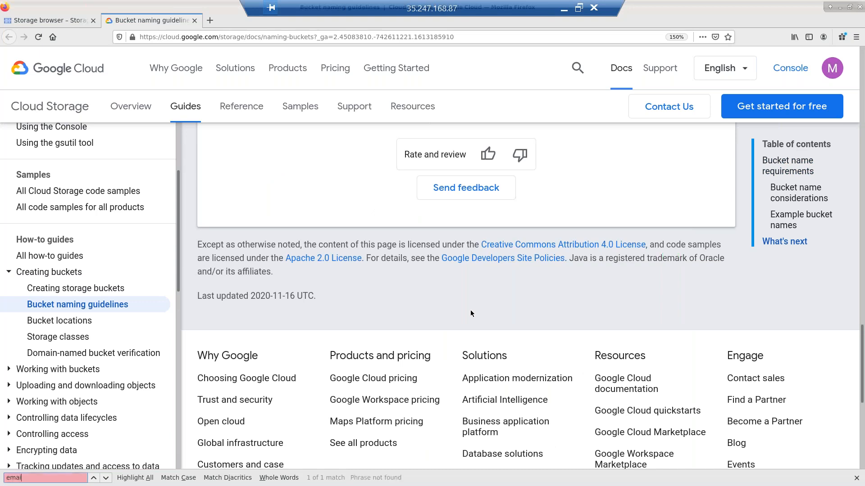
key("BackSpace")
key("BackSpace")
key("BackSpace")
key("BackSpace")
key("BackSpace")
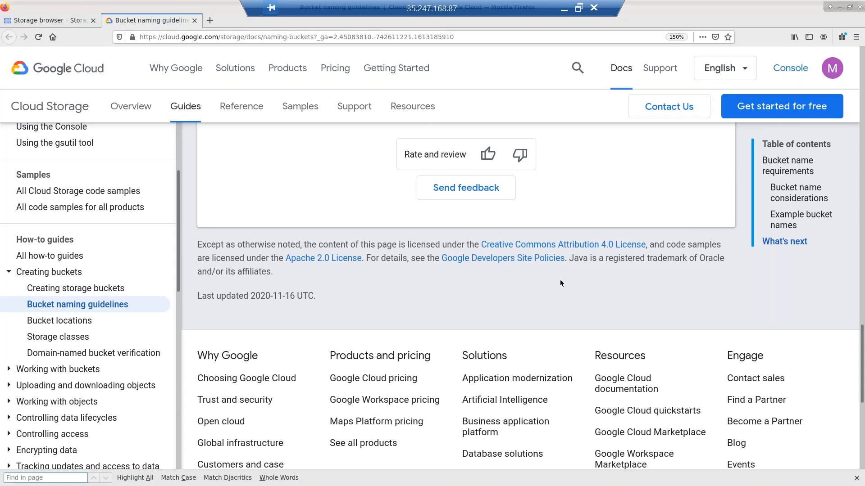
- Search the guidelines for 'sensi', then return to the now-empty Storage browser bucket list
scroll(560, 281, "up", 8)
scroll(680, 248, "up", 5)
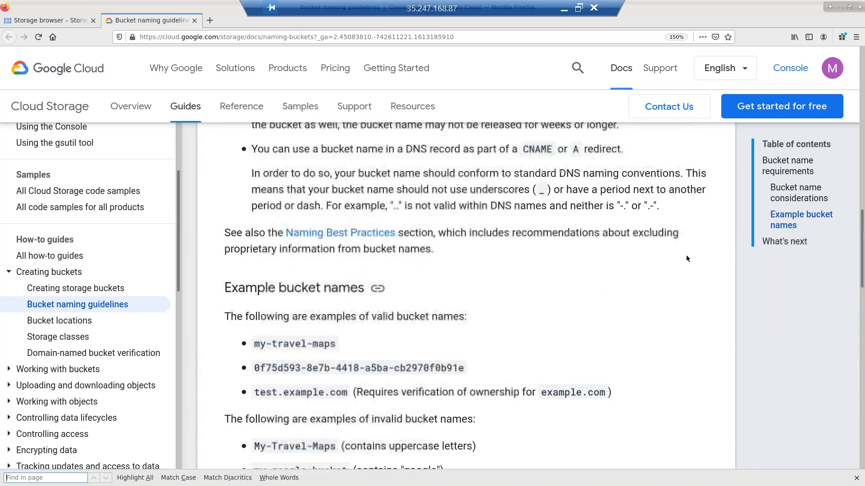
scroll(687, 261, "up", 5)
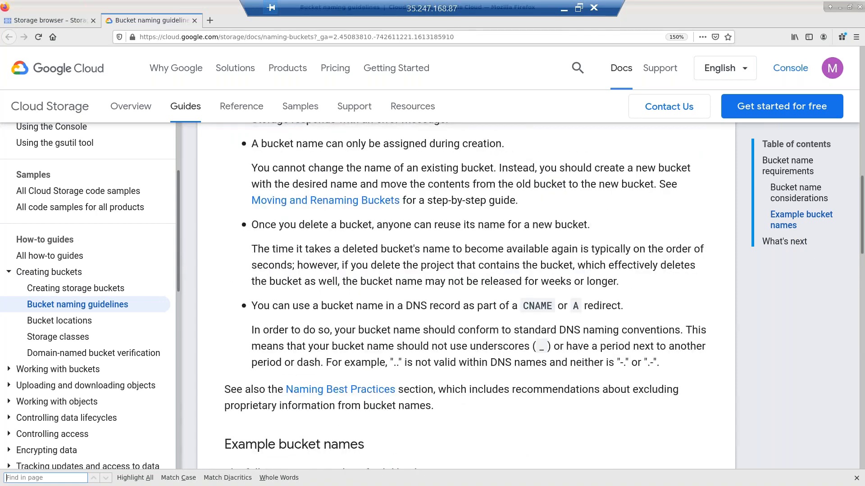
type("sen")
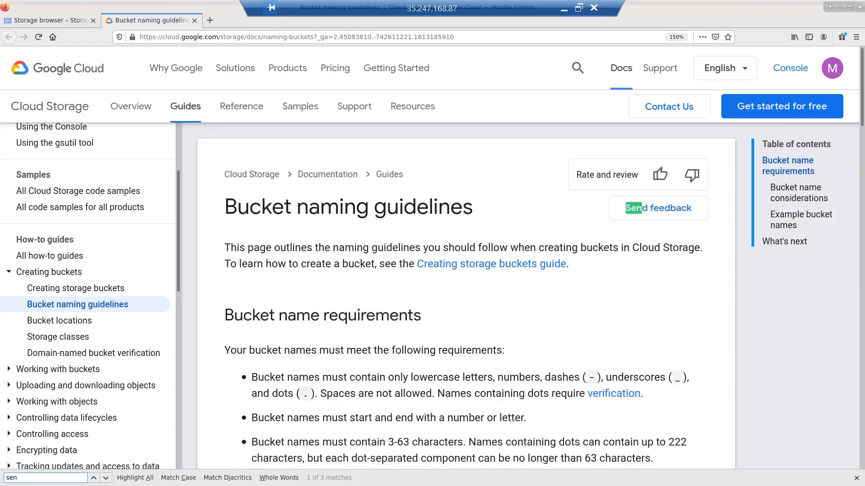
type("s")
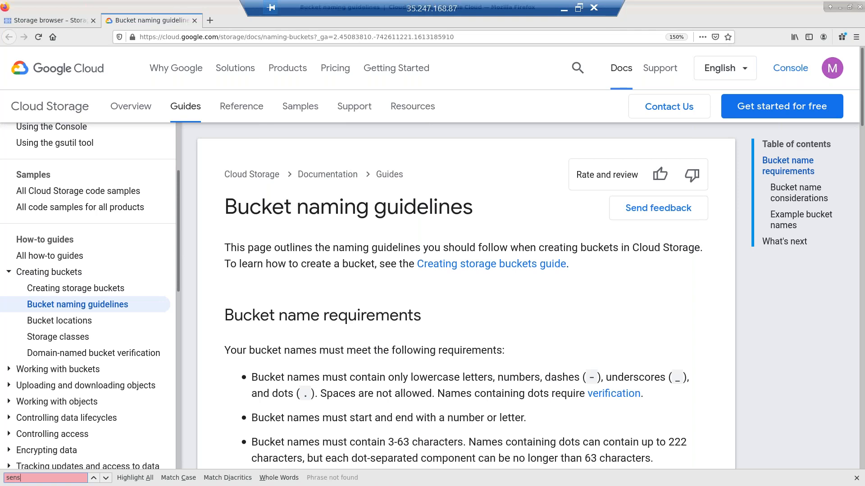
type("i")
key("ctrl+a")
key("BackSpace")
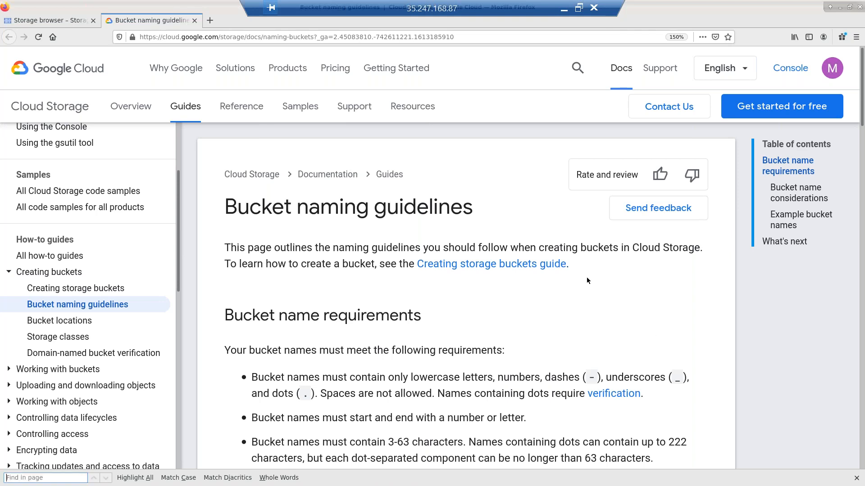
scroll(511, 326, "down", 5)
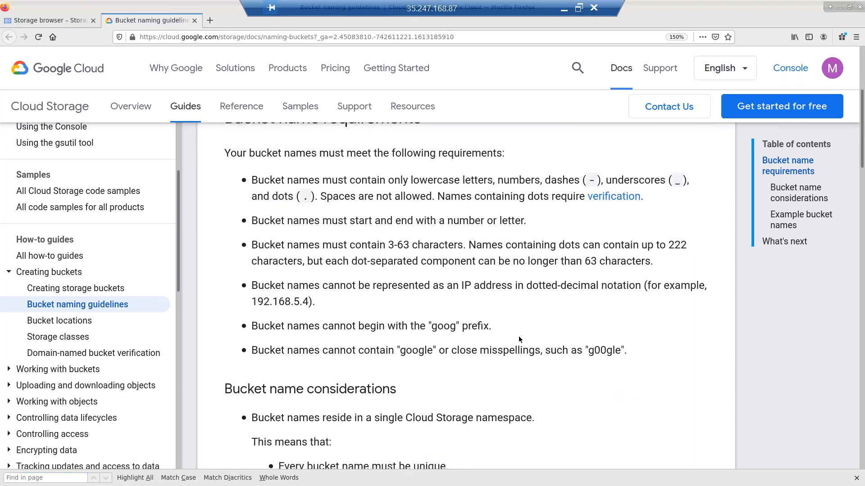
scroll(518, 340, "down", 2)
scroll(475, 363, "down", 2)
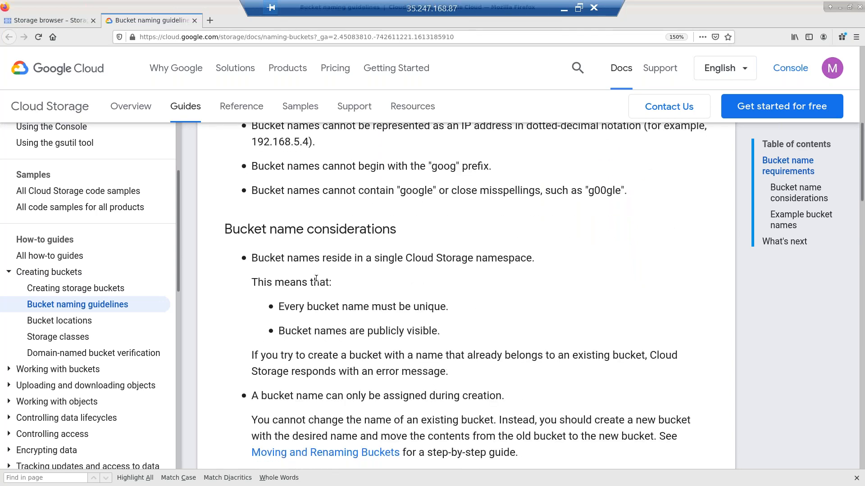
scroll(385, 228, "down", 1)
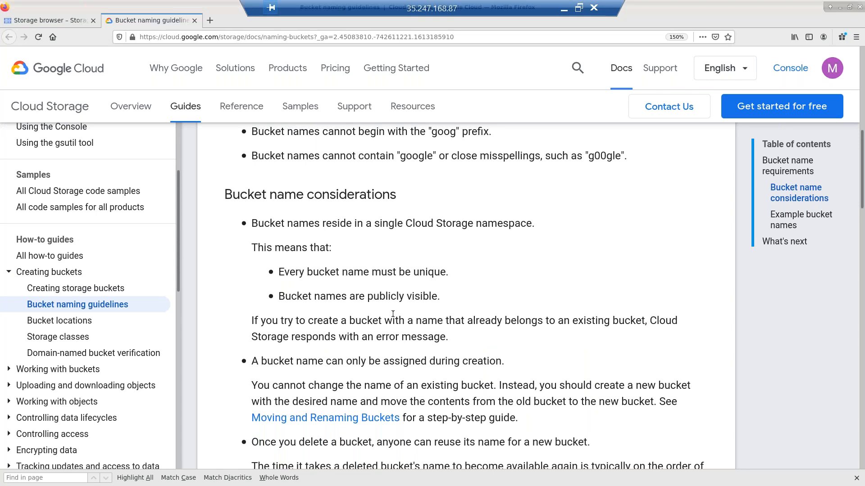
scroll(392, 314, "up", 3)
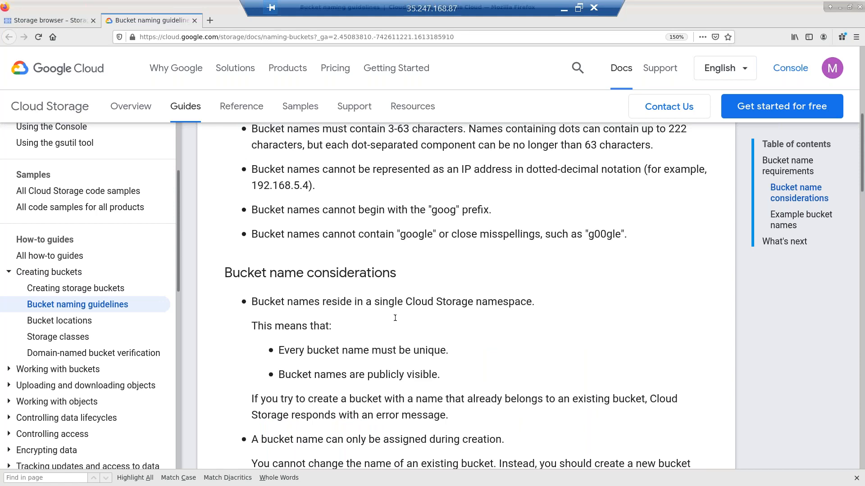
scroll(395, 318, "up", 1)
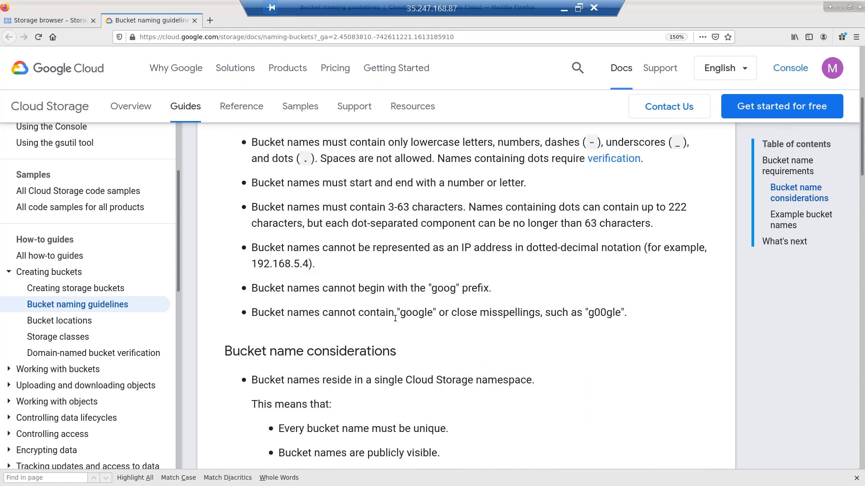
left_click(45, 21)
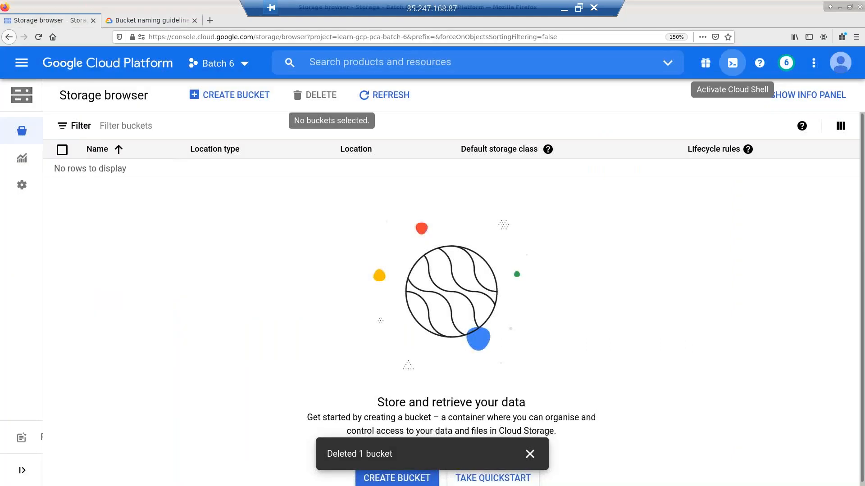
- Copy the account e-mail address from the account details panel
left_click(841, 63)
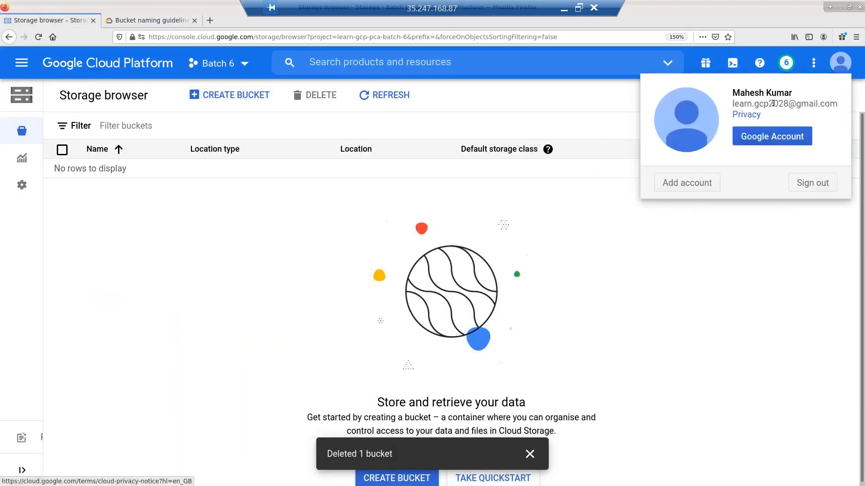
left_click_drag(788, 104, 734, 106)
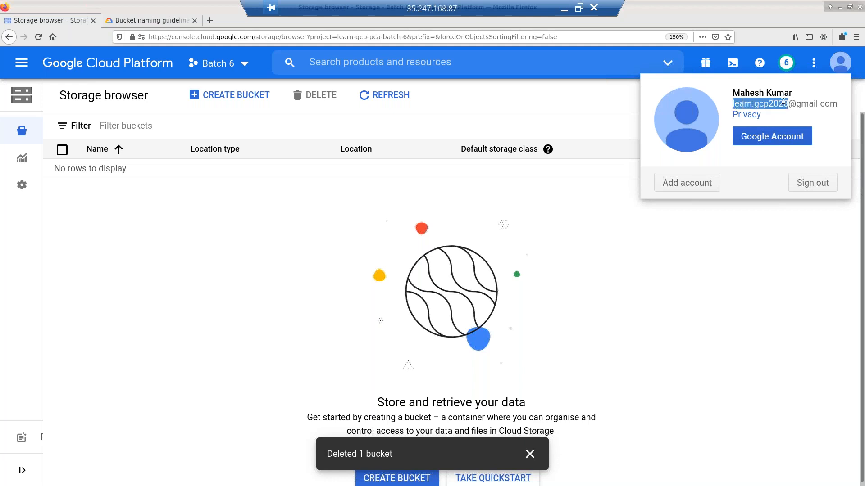
left_click_drag(839, 104, 732, 104)
key("ctrl+c")
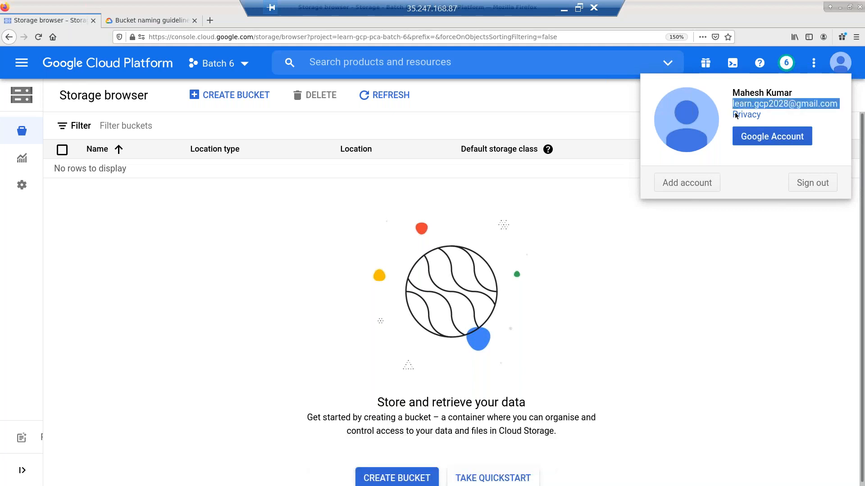
left_click(234, 98)
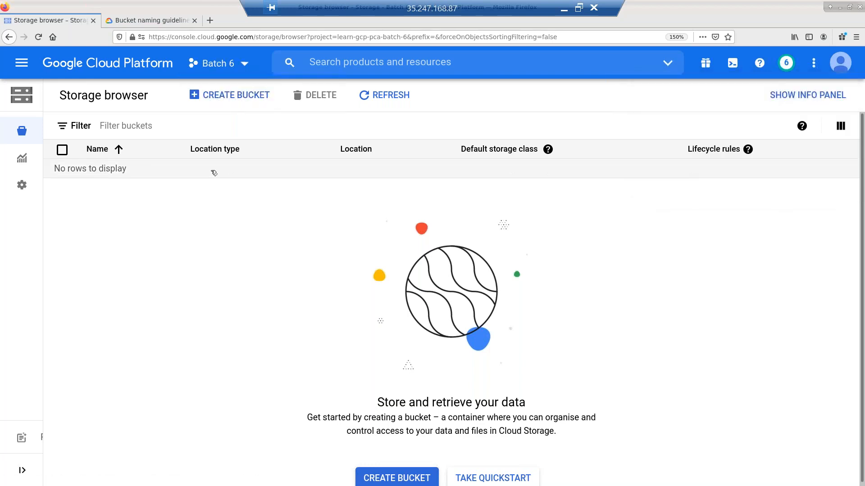
- Start a new bucket and name it with the pasted e-mail, removing the @ and both dots
left_click(240, 99)
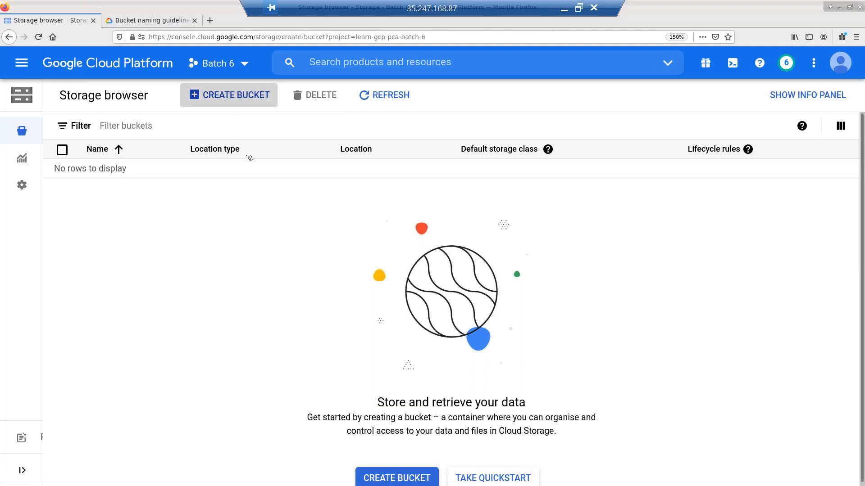
left_click(224, 199)
key("ctrl+v")
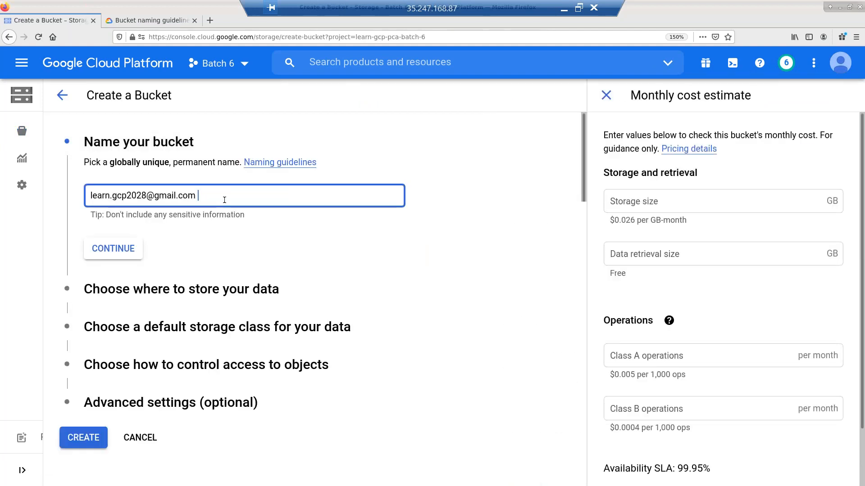
key("Left")
key("Left")
key("Left")
key("Left")
key("Left")
key("Left")
key("Left")
key("Left")
key("Left")
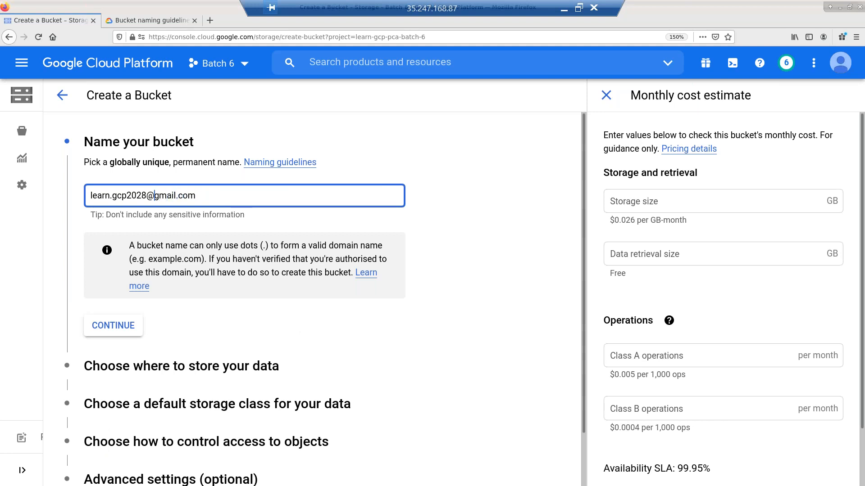
key("Delete")
key("Left")
key("Left")
key("Left")
key("Left")
key("Left")
key("Left")
key("Left")
key("Left")
key("Left")
key("Left")
key("Left")
key("Right")
key("Right")
key("Delete")
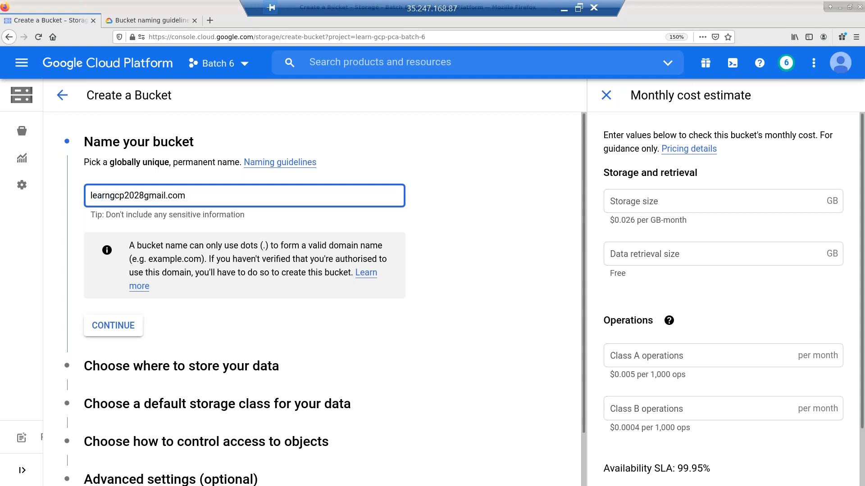
key("Right")
key("Delete")
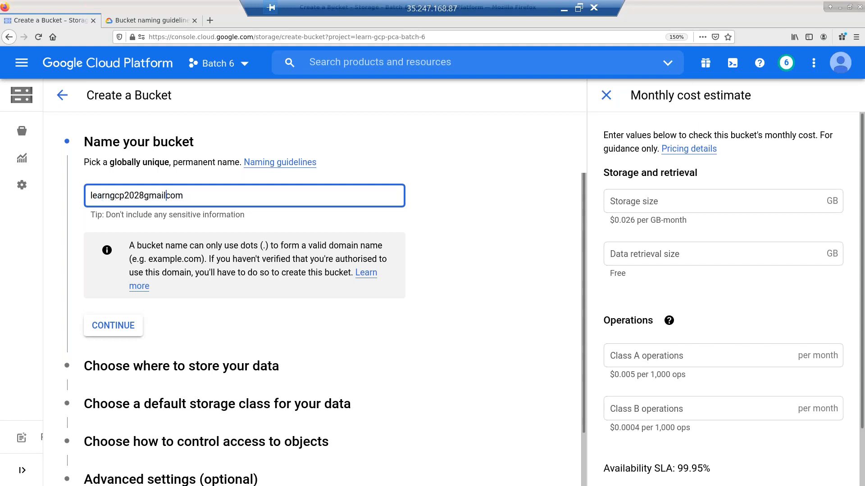
left_click(377, 348)
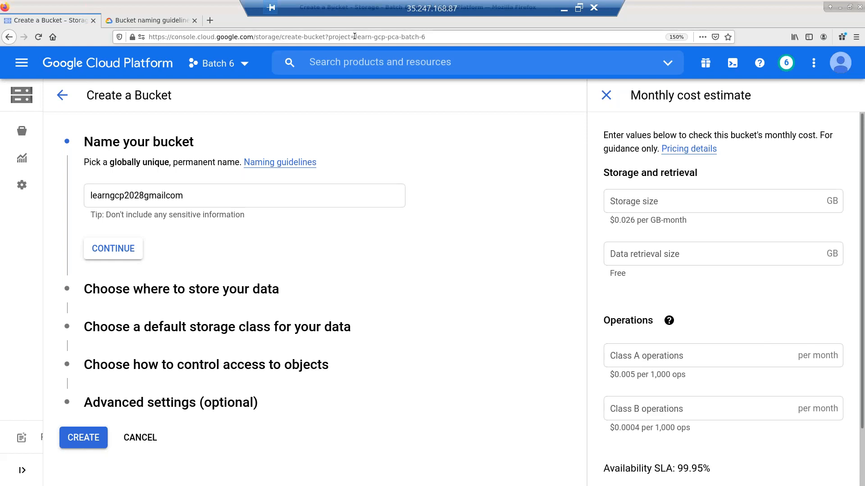
- Replace the bucket name with the project ID learn-gcp-pca-batch-6, then view the bucket naming guidelines
left_click_drag(355, 37, 448, 37)
key("ctrl+c")
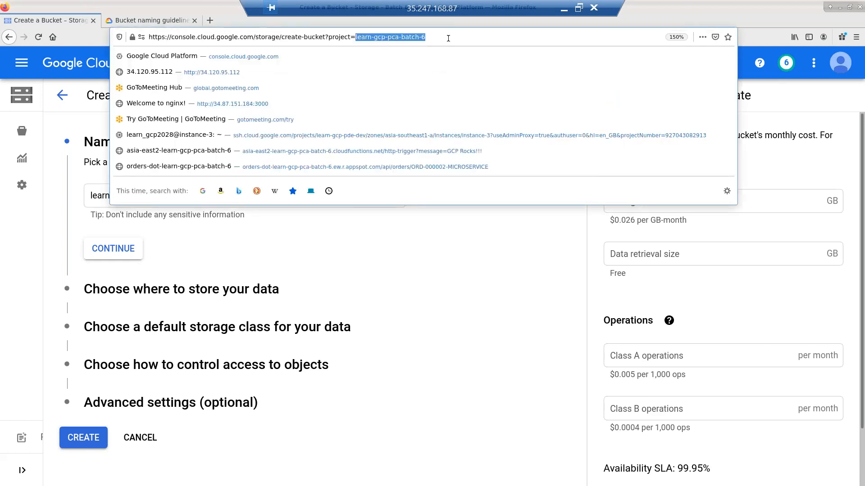
left_click(512, 306)
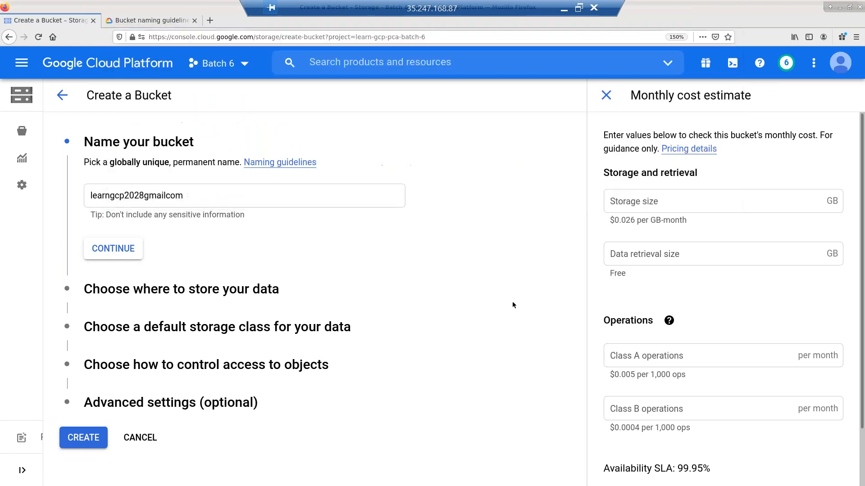
double_click(242, 192)
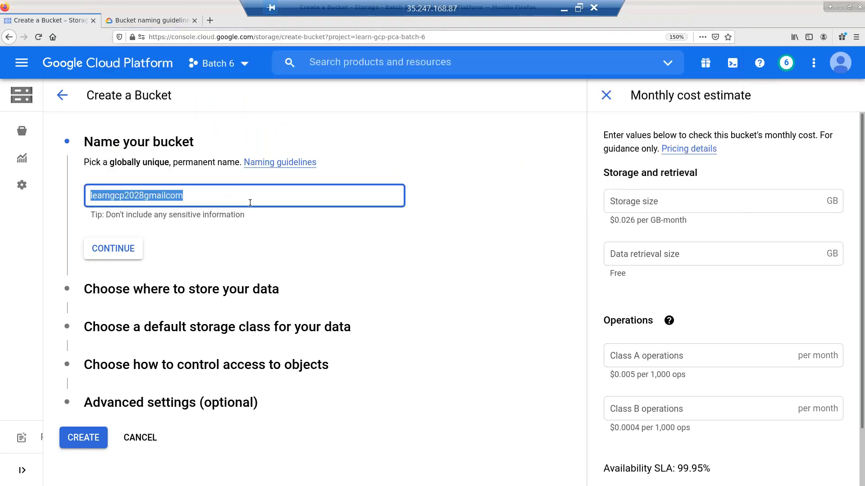
key("ctrl+v")
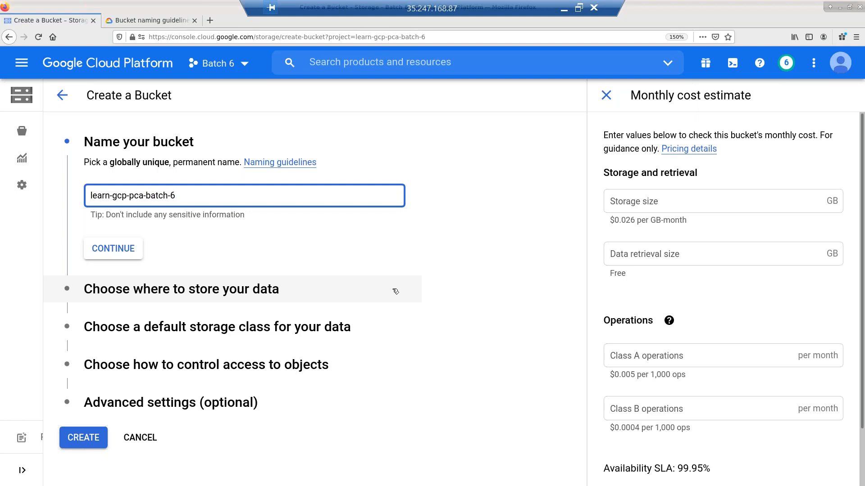
left_click(129, 22)
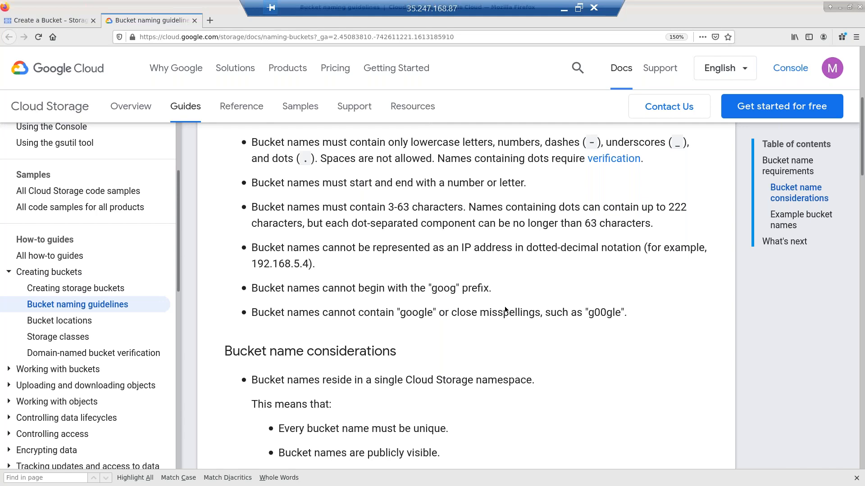
- Review the valid and invalid bucket name examples, then go back to the Create a Bucket form
scroll(505, 310, "down", 5)
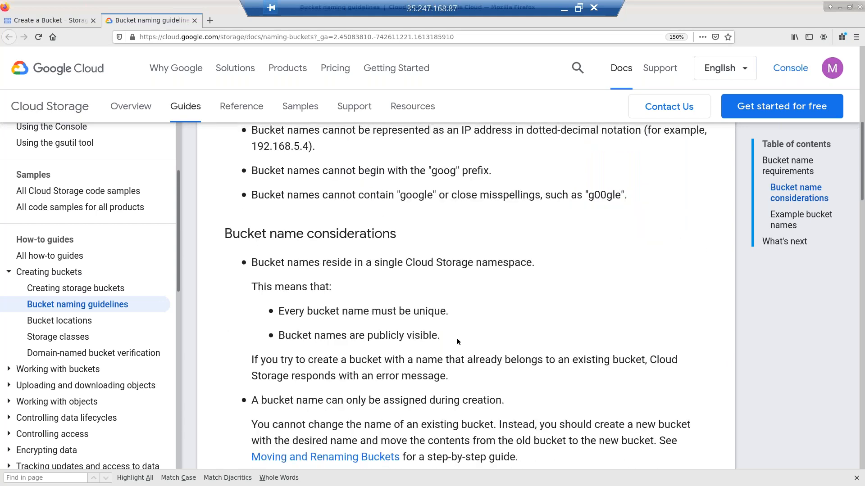
scroll(435, 282, "down", 3)
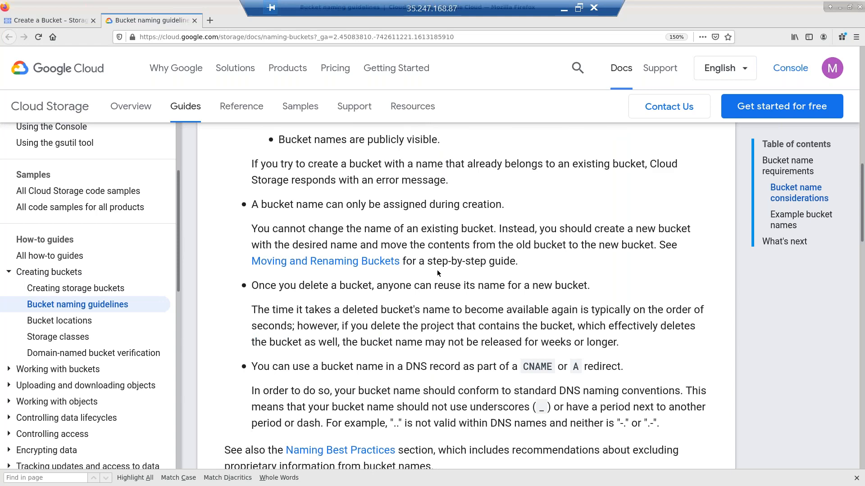
scroll(448, 323, "up", 1)
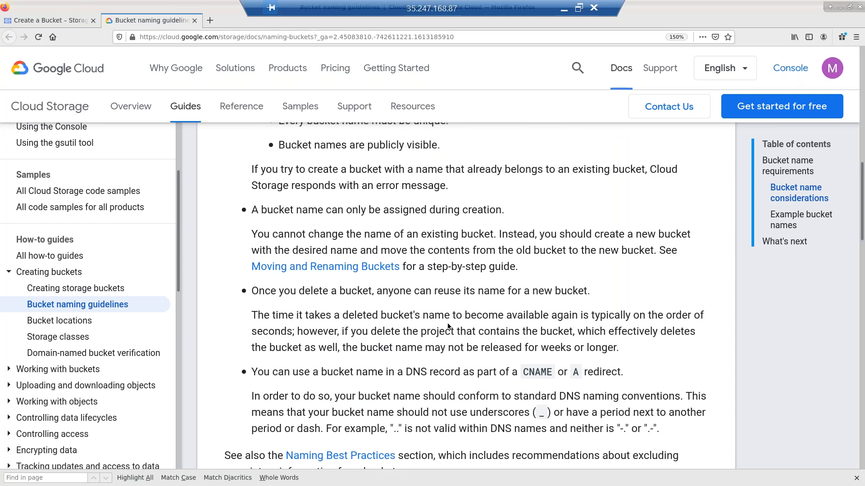
scroll(449, 325, "down", 12)
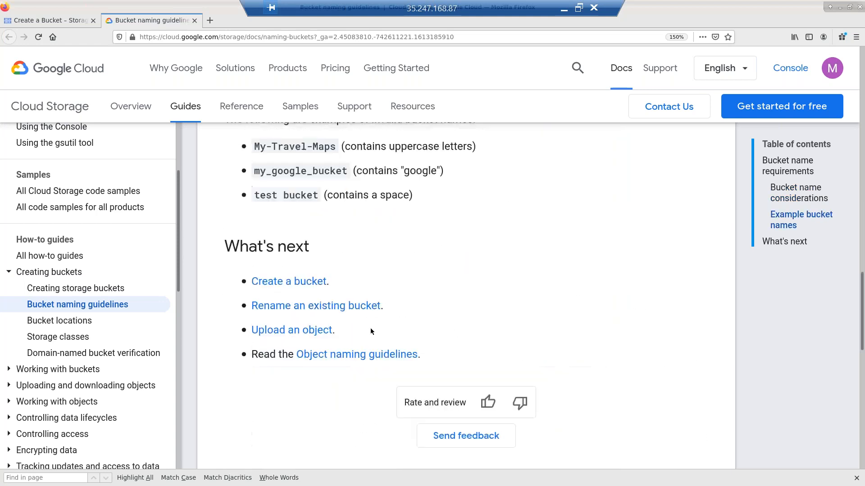
scroll(374, 287, "up", 1)
scroll(375, 286, "up", 2)
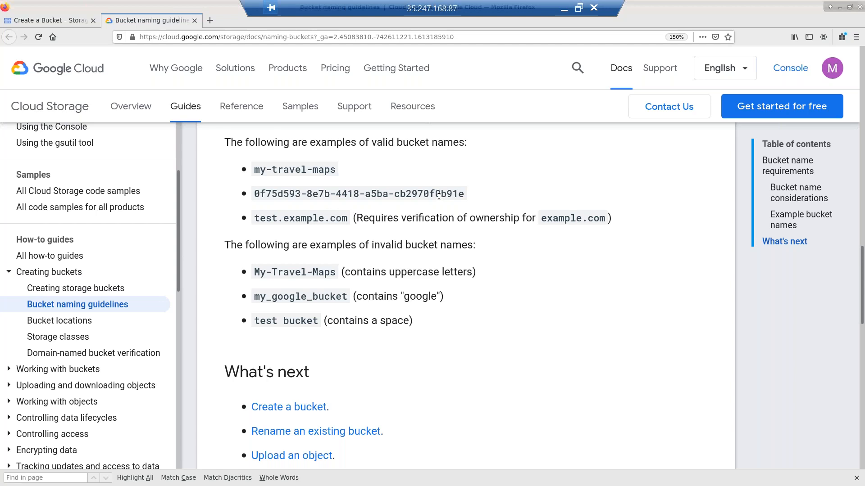
left_click(61, 23)
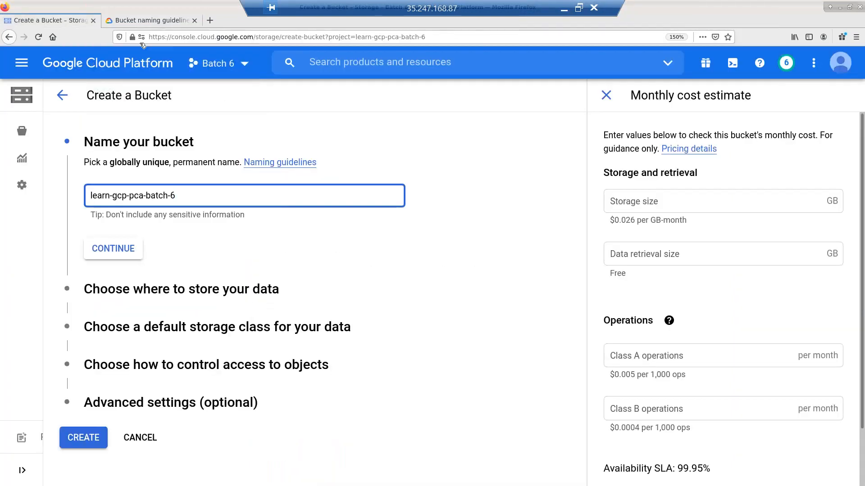
- Search for 'online guid generator' in a new tab and open the Free Online GUID Generator site
left_click(211, 20)
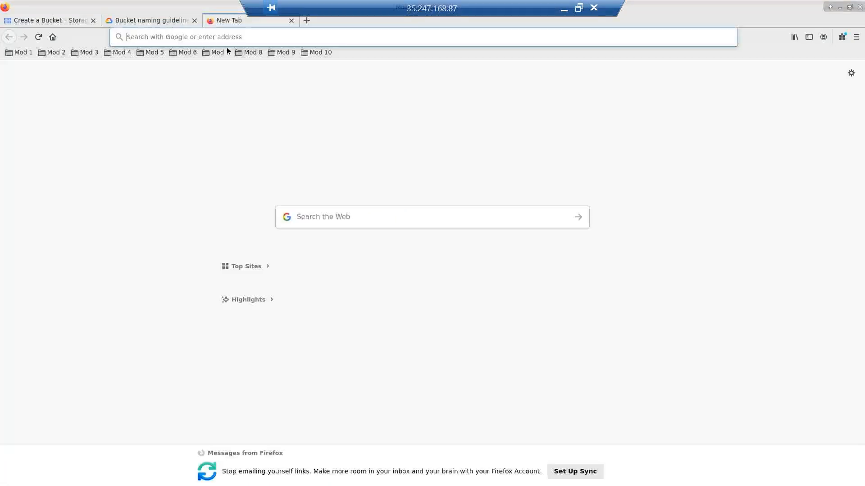
type("onli")
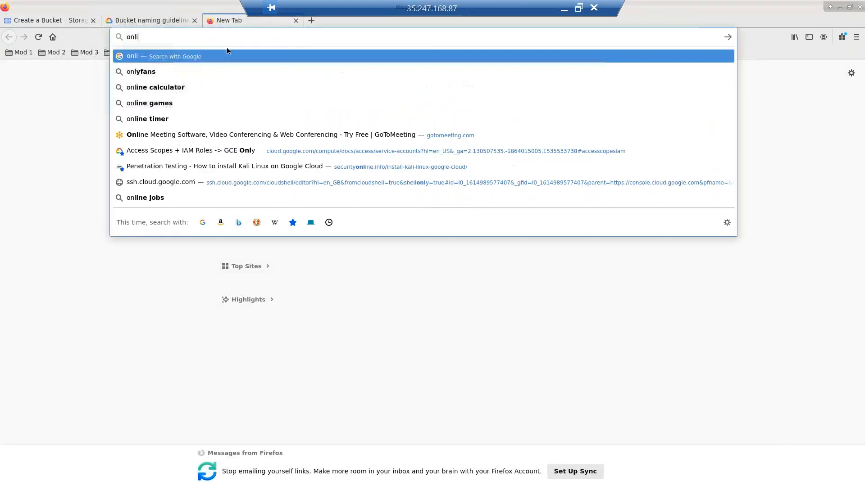
type("ne gui")
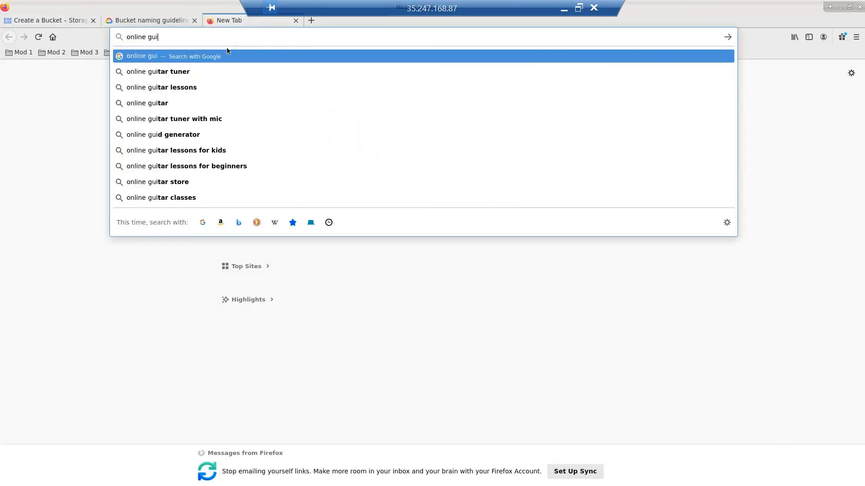
type("d")
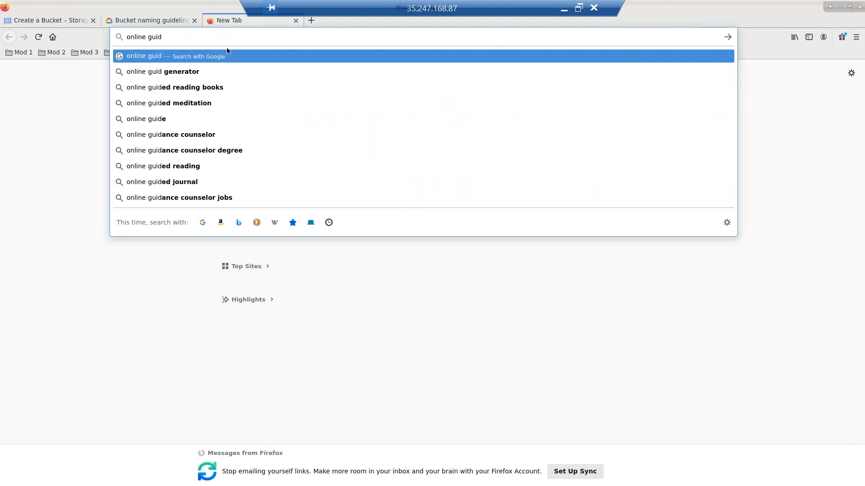
key("Down")
key("Return")
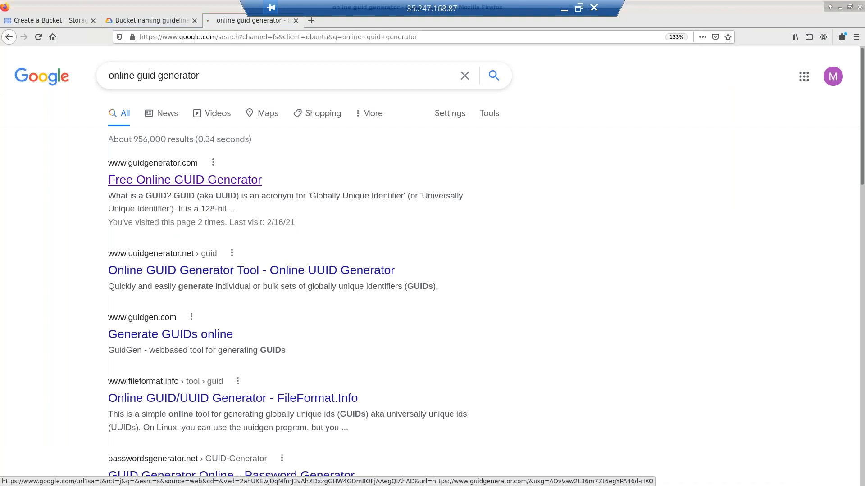
left_click(185, 180)
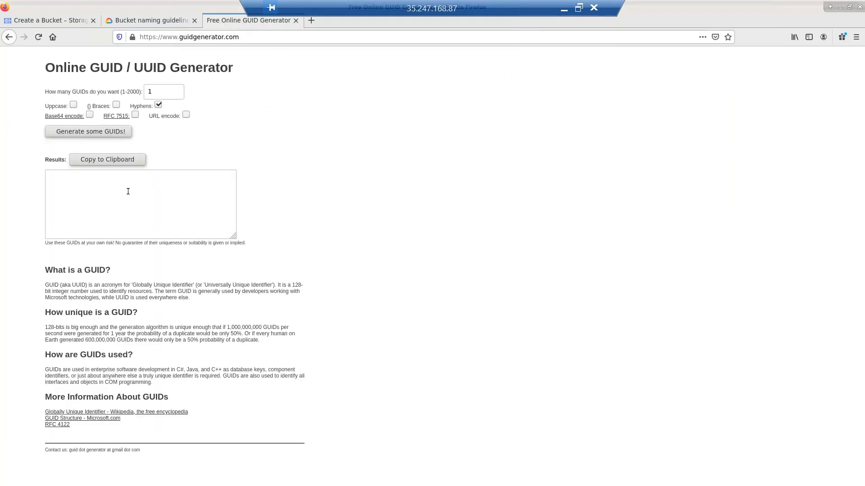
- Zoom the GUID generator page to 120%, generate one GUID, copy it, and return to the bucket form
key("ctrl+plus")
key("ctrl+plus")
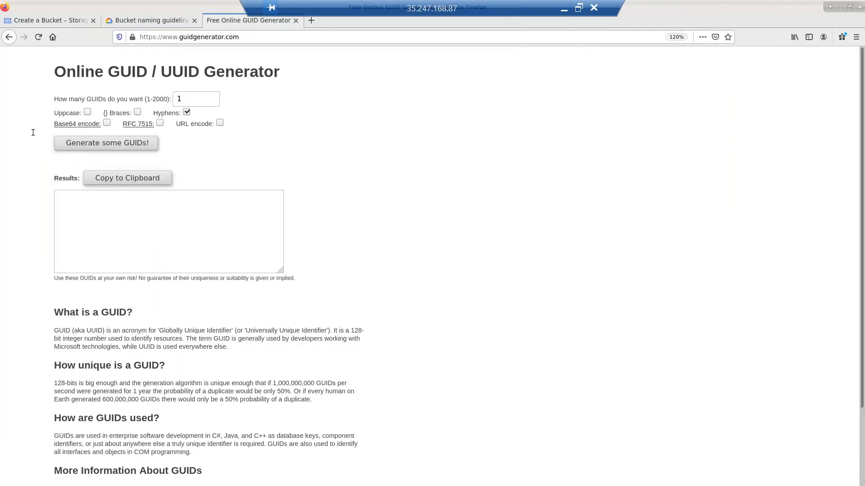
left_click(126, 145)
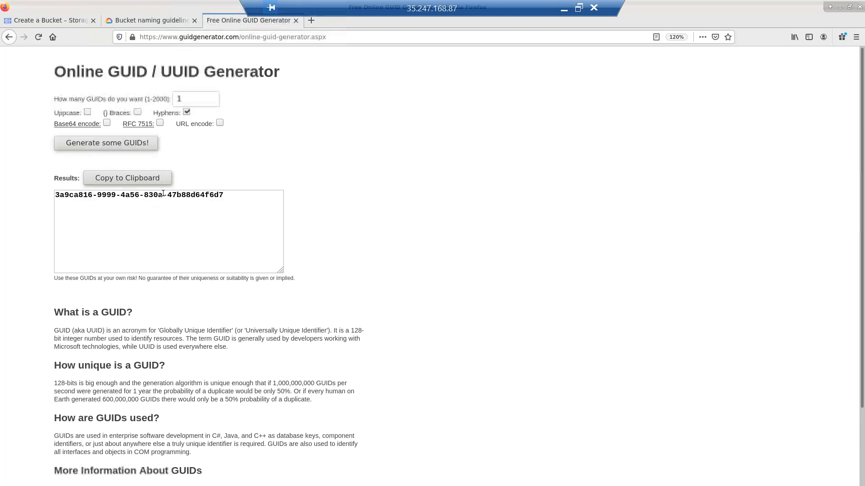
left_click(137, 179)
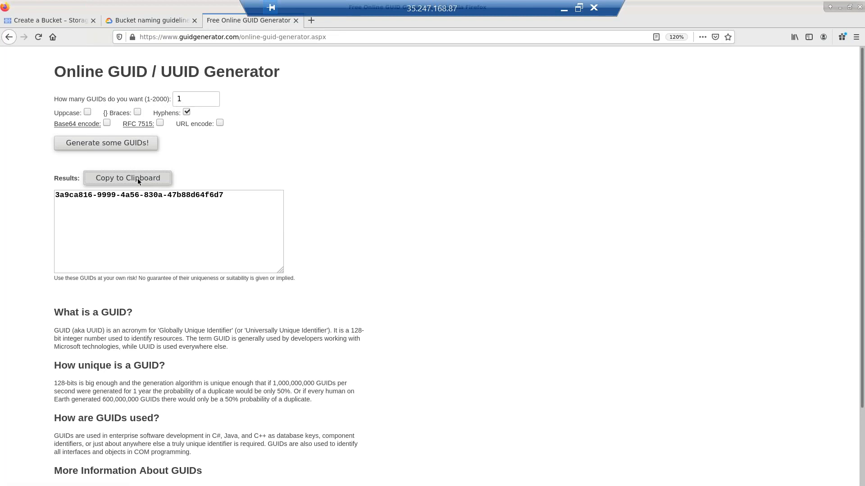
left_click(53, 21)
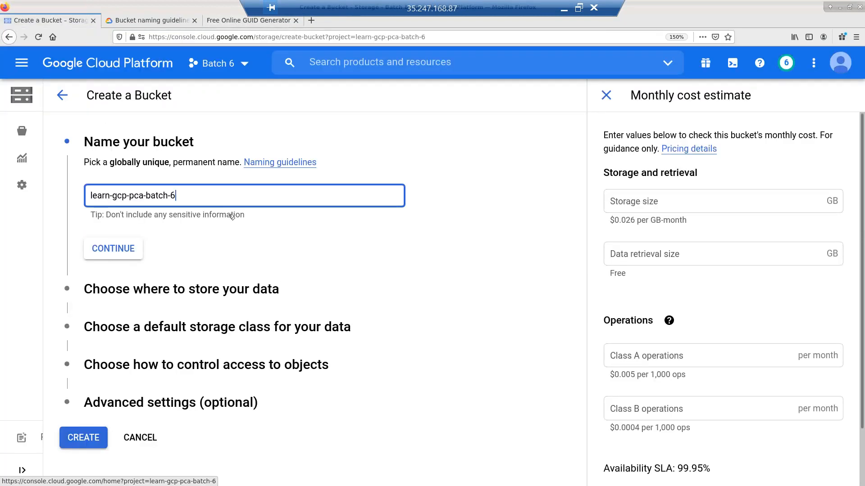
- Name the bucket with the copied GUID plus '-mr' and continue to the location step
key("ctrl+a")
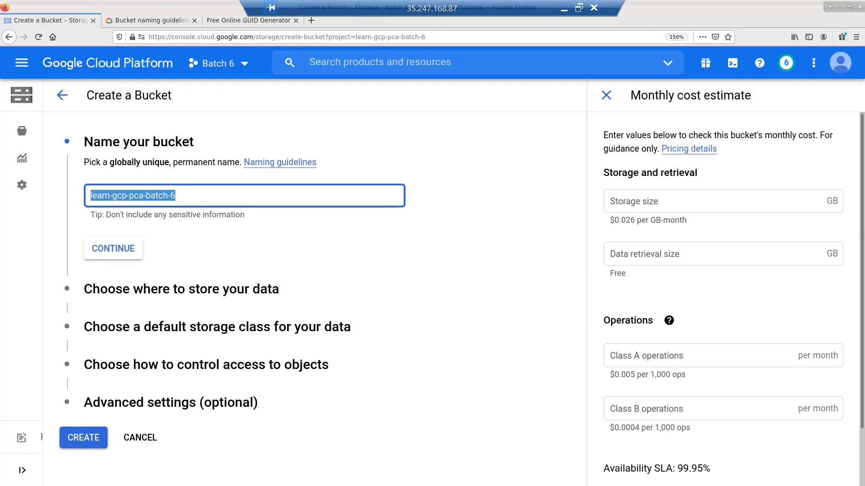
key("ctrl+v")
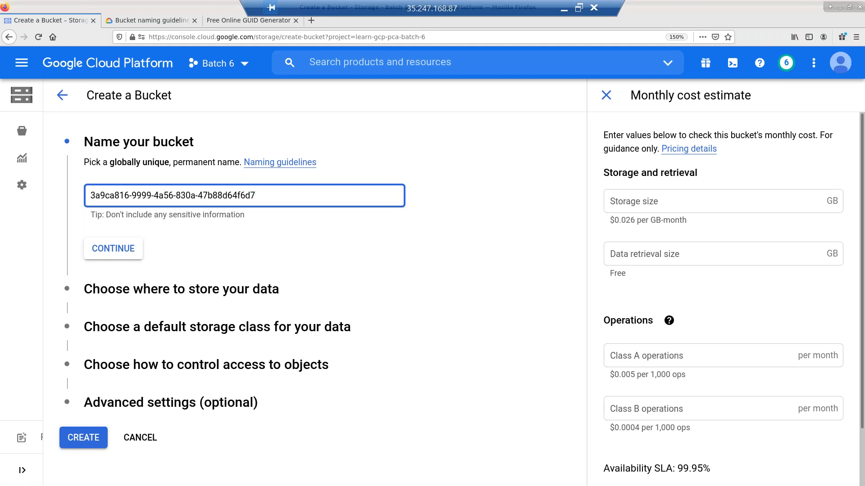
type("-")
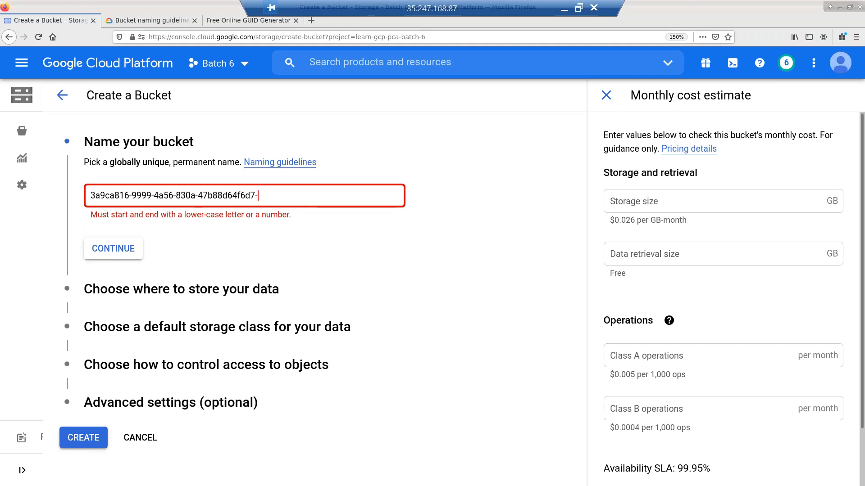
type("mr")
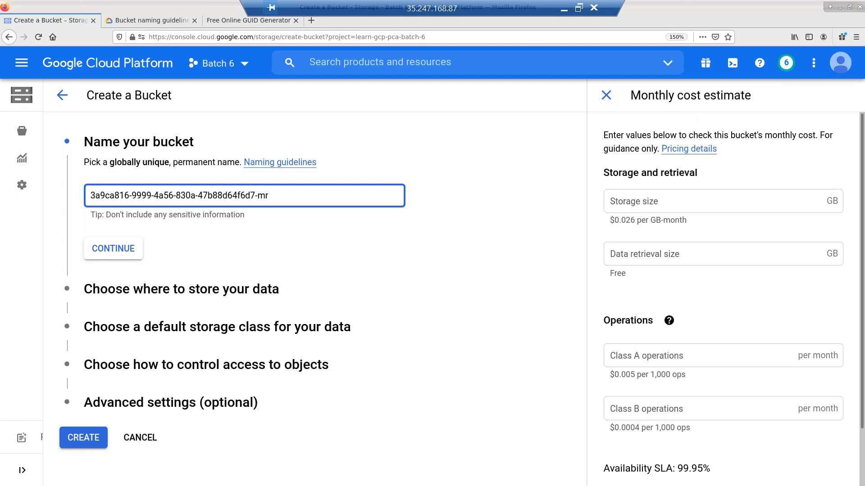
left_click(134, 257)
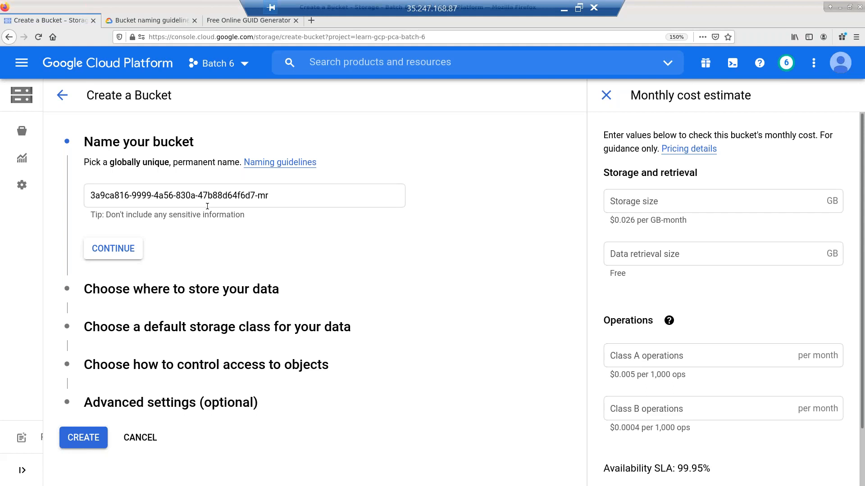
left_click(127, 250)
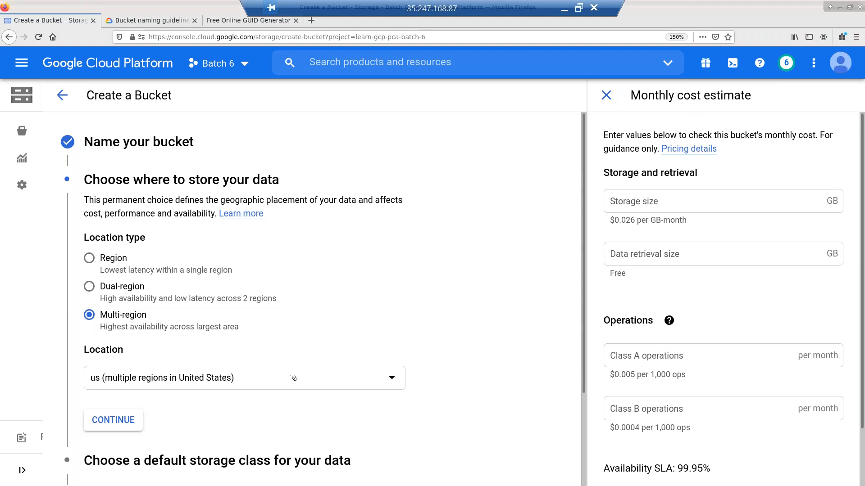
- Check the multi-region list, then switch the location type to Dual-region and view its choices (nam4, eur4, asia1)
left_click(383, 381)
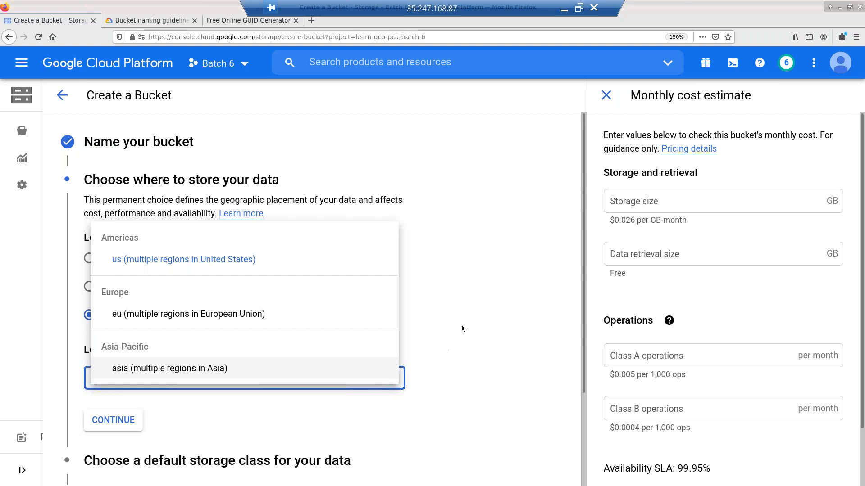
left_click(493, 292)
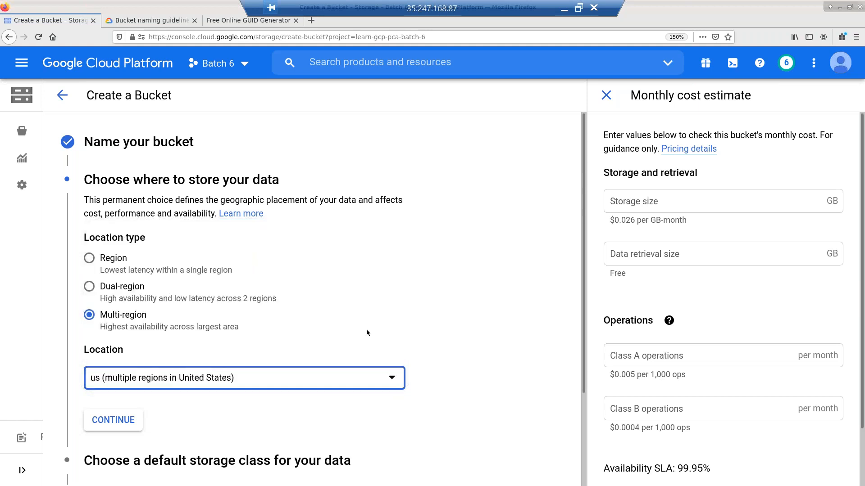
left_click(201, 380)
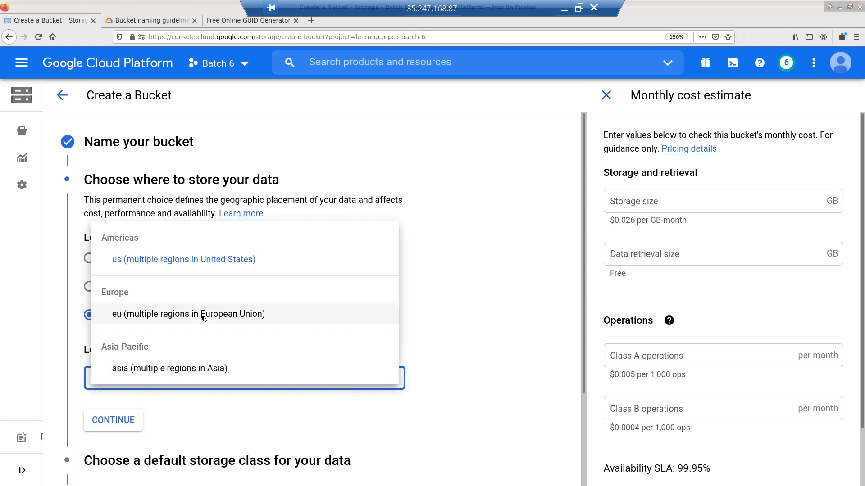
left_click(509, 126)
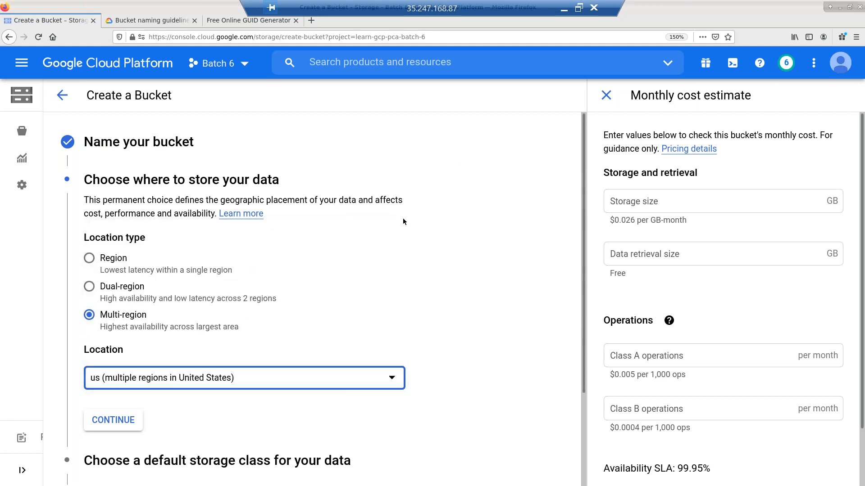
left_click(117, 289)
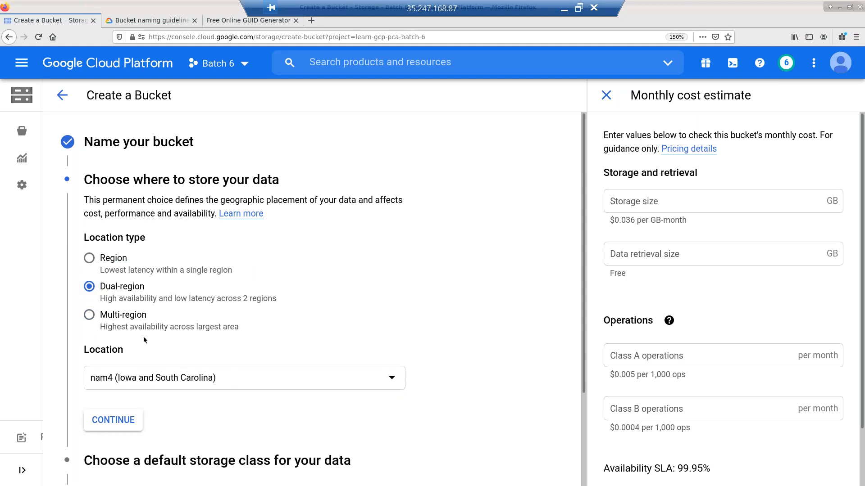
left_click(278, 386)
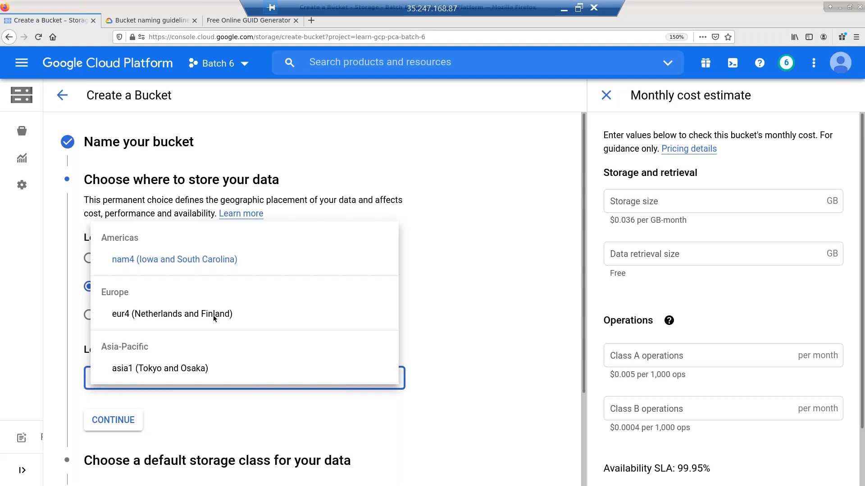
- Switch to a single Region and browse the region list, keeping us-east1
left_click(460, 203)
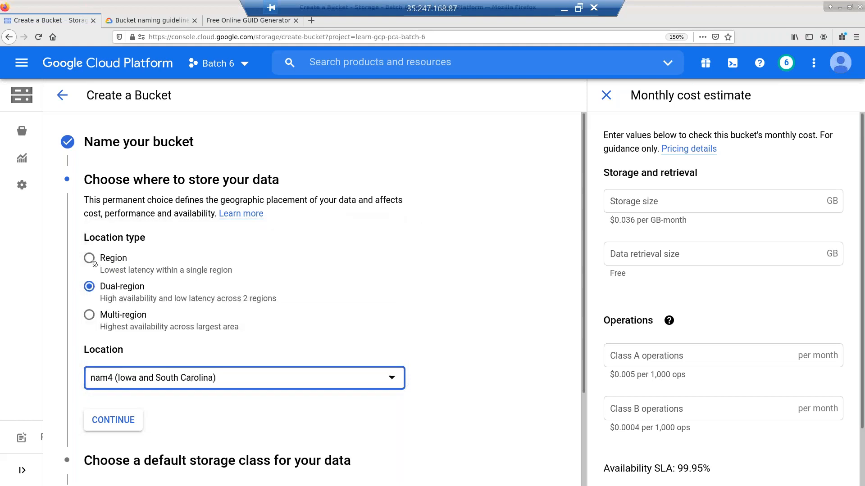
left_click(90, 258)
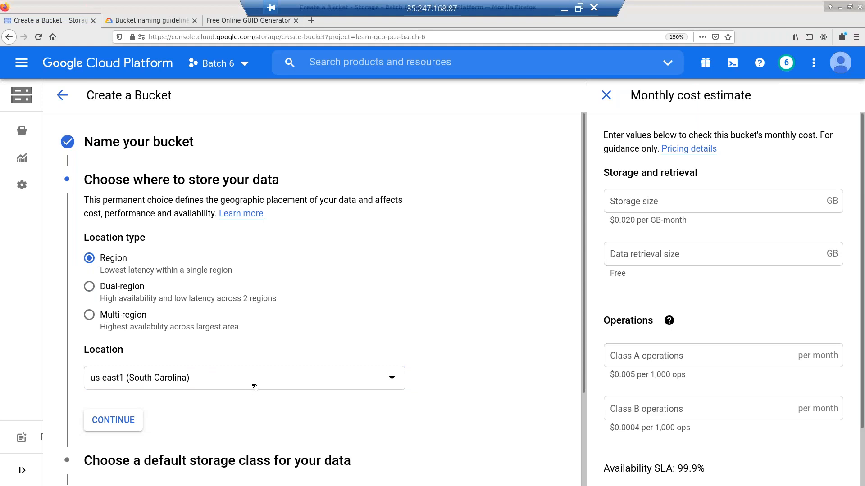
left_click(255, 388)
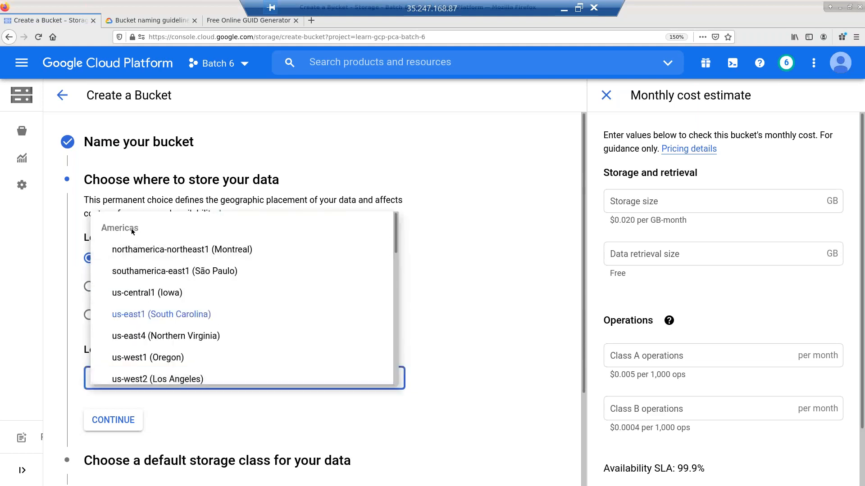
scroll(151, 289, "down", 3)
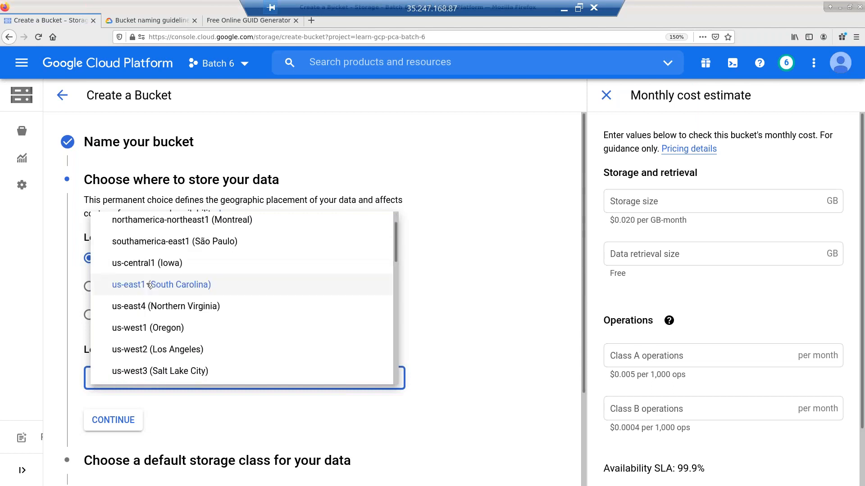
scroll(176, 338, "down", 5)
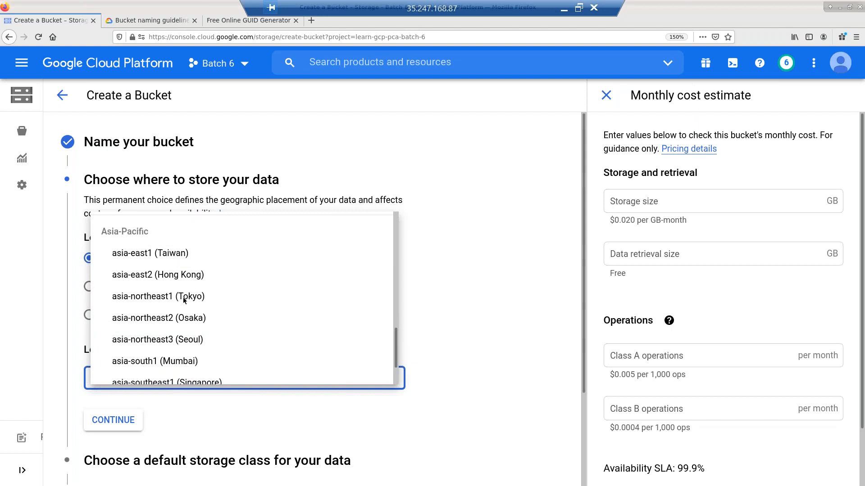
scroll(203, 336, "down", 2)
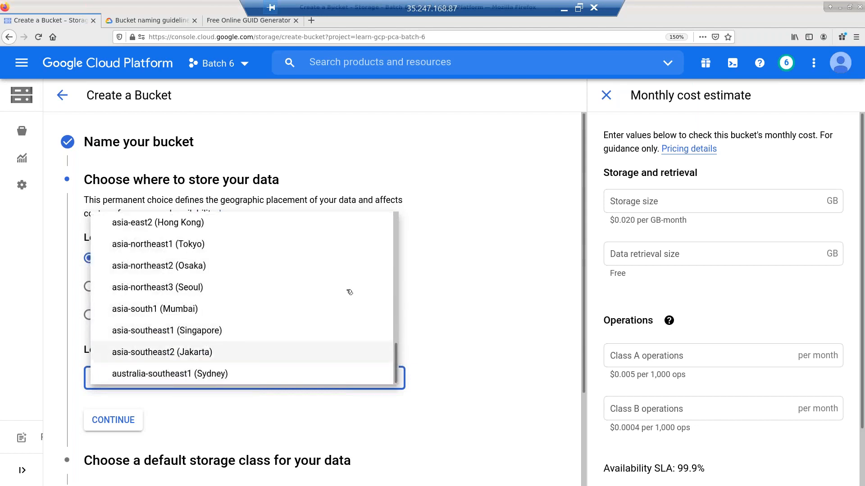
left_click(458, 242)
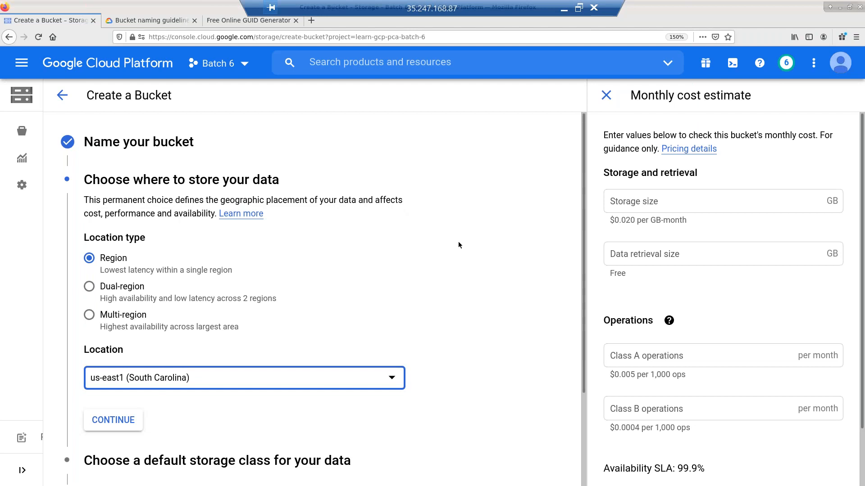
- Set the location type to Multi-region with location 'asia (multiple regions in Asia)'
left_click(108, 320)
left_click(178, 381)
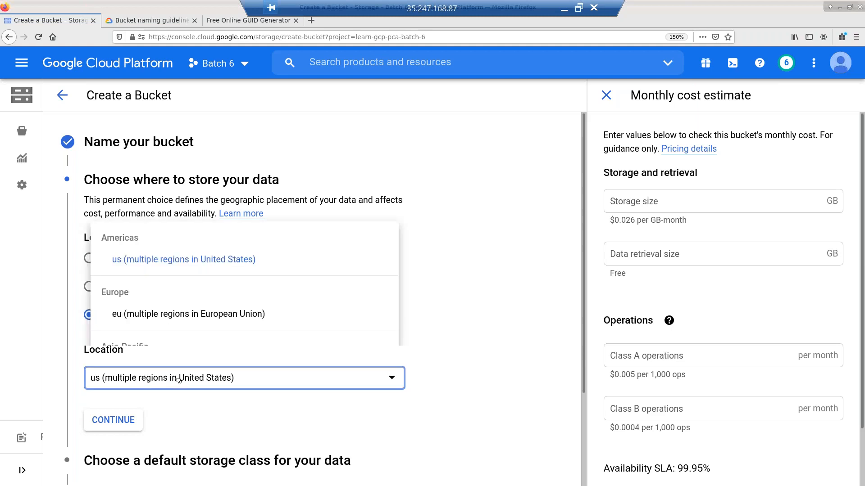
left_click(178, 369)
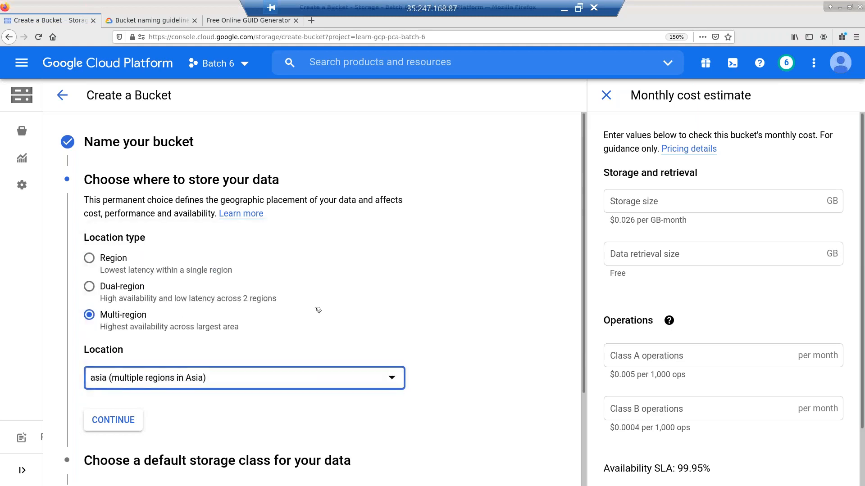
scroll(318, 309, "down", 3)
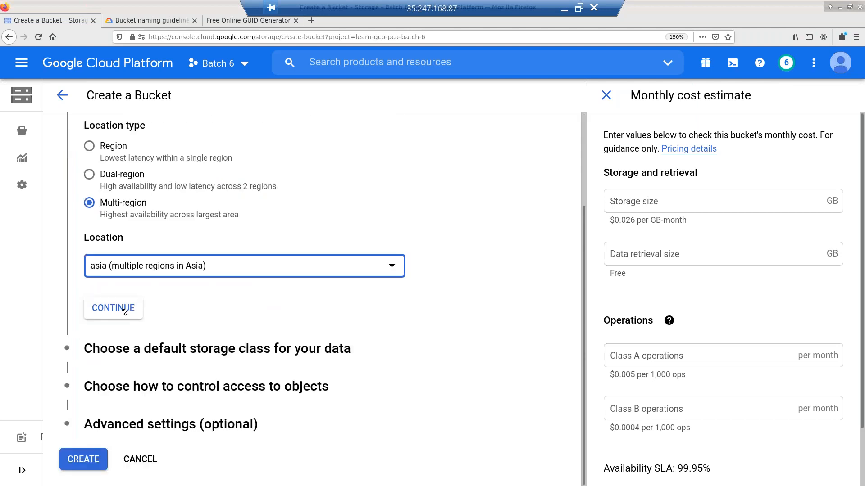
- Confirm the asia location, check the Standard storage class help, and keep Standard
left_click(113, 308)
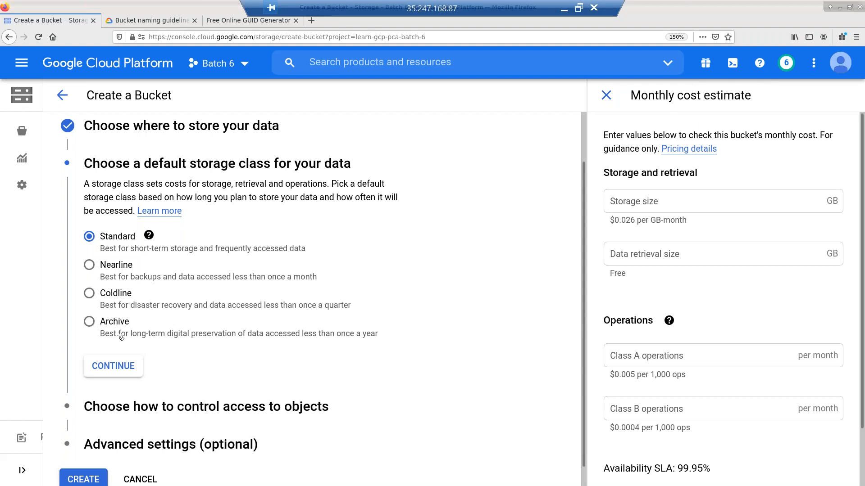
left_click(149, 236)
left_click(128, 366)
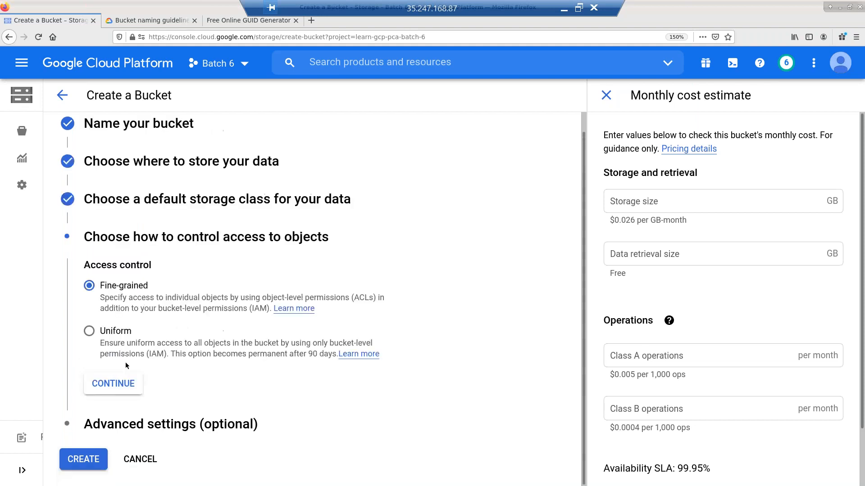
- Keep Standard storage and Fine-grained access control, proceeding to Advanced settings (optional)
left_click(144, 206)
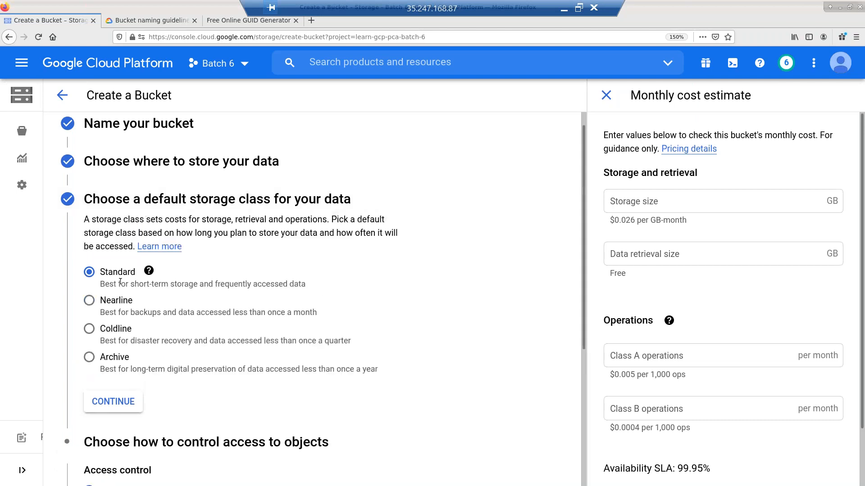
left_click(122, 402)
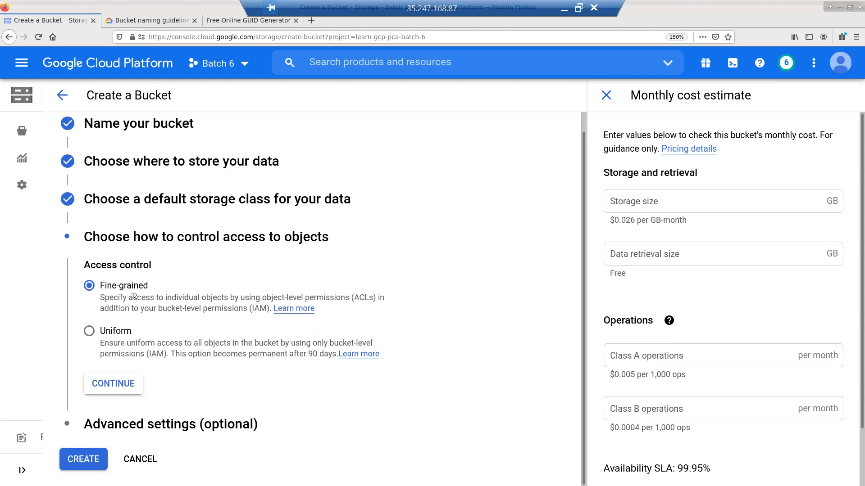
left_click(113, 384)
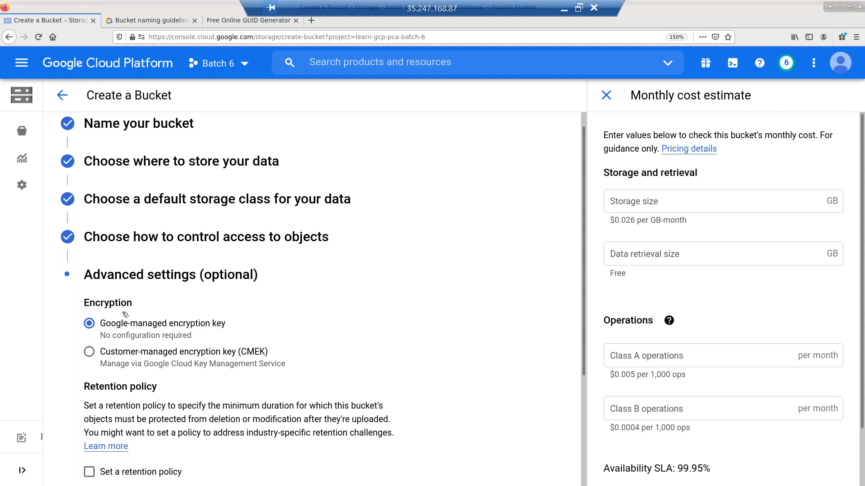
scroll(201, 287, "down", 3)
scroll(136, 315, "down", 1)
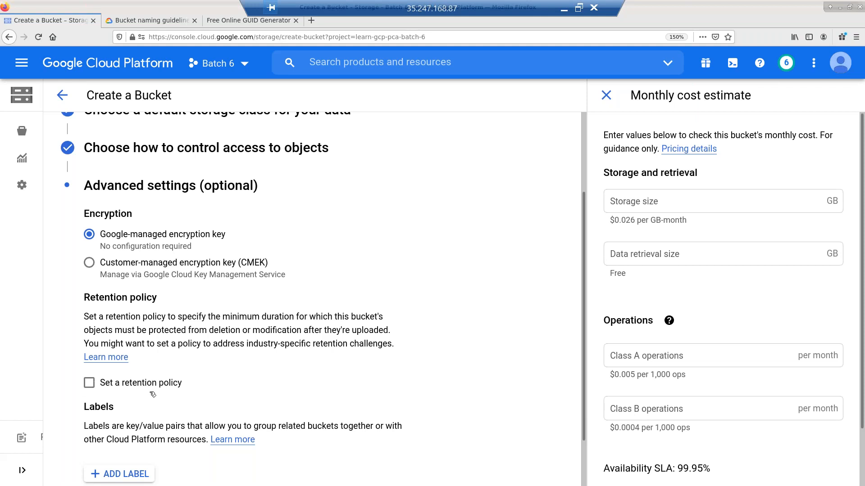
- Enable a bucket retention policy measured in years, first entering 999 years
left_click(140, 383)
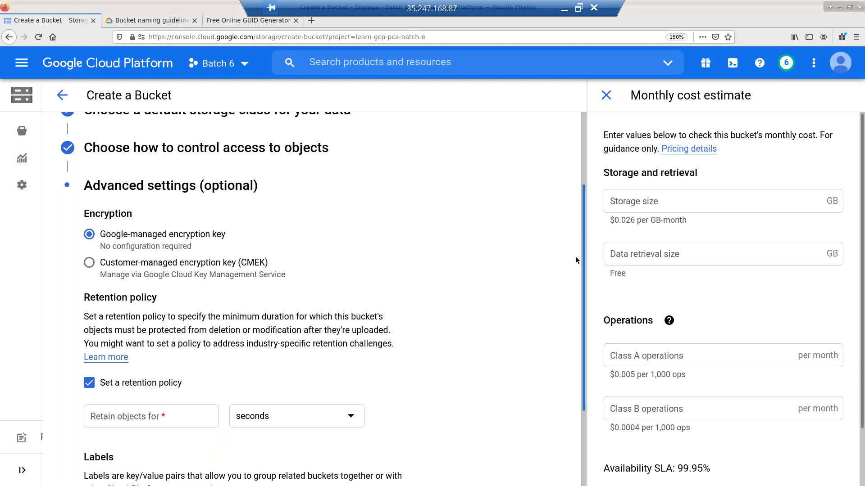
scroll(322, 345, "down", 3)
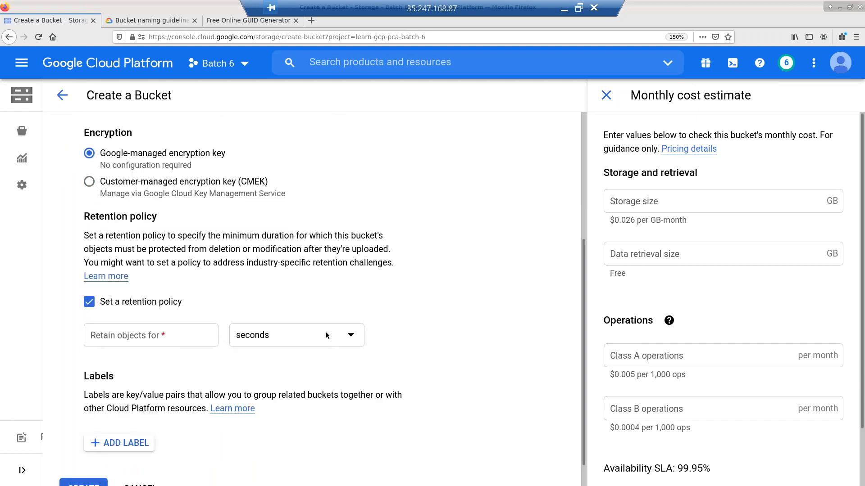
left_click(325, 335)
left_click(274, 410)
left_click(177, 337)
left_click(177, 337)
type("999")
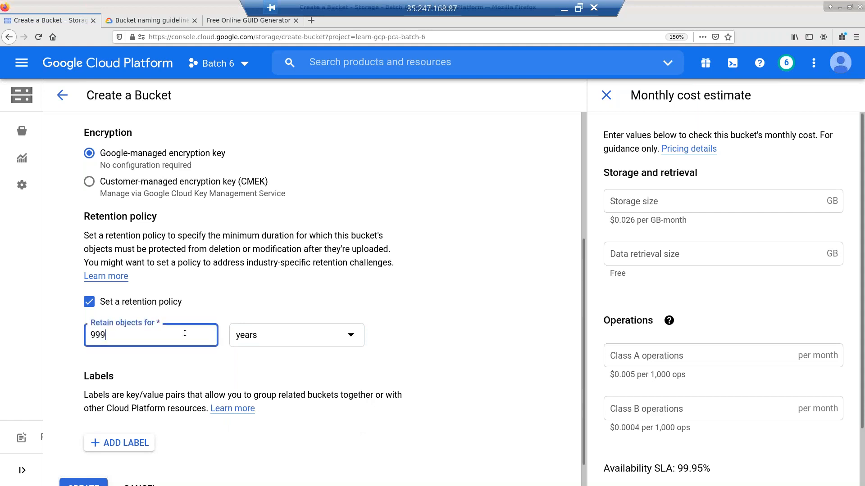
left_click(450, 367)
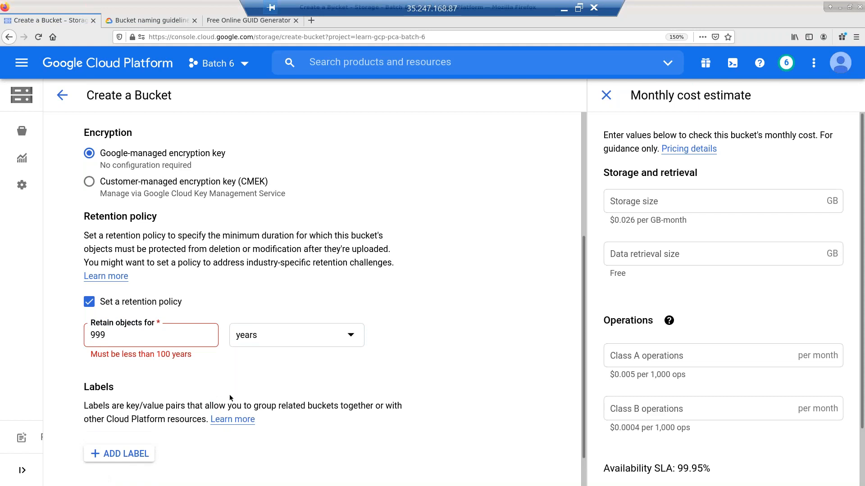
- Correct the invalid retention period, settling on 99 years
left_click(168, 336)
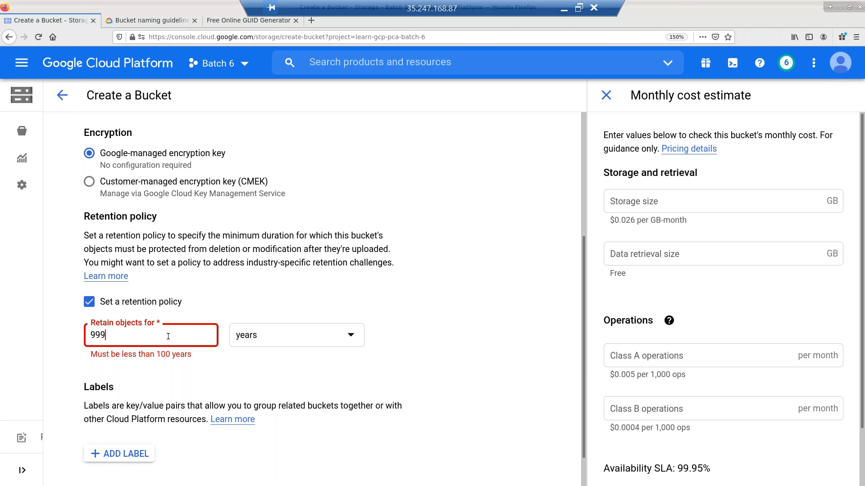
key("BackSpace")
key("BackSpace")
key("BackSpace")
type("100")
key("ctrl+a")
type("99")
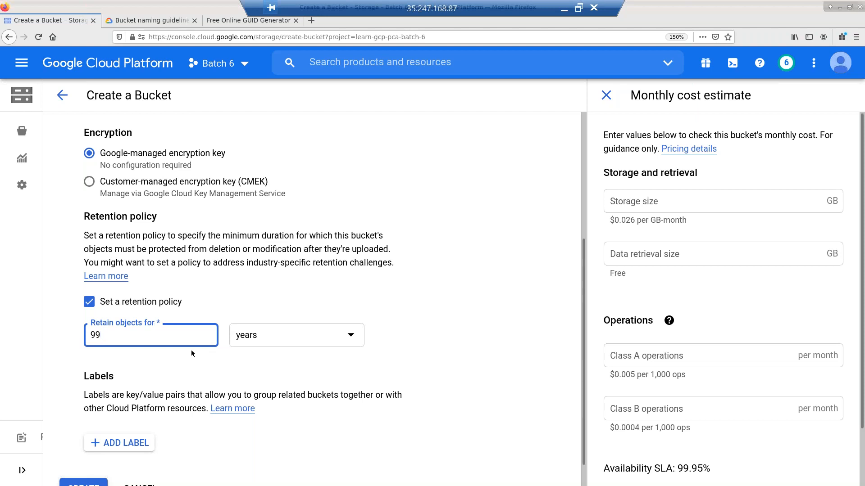
double_click(227, 249)
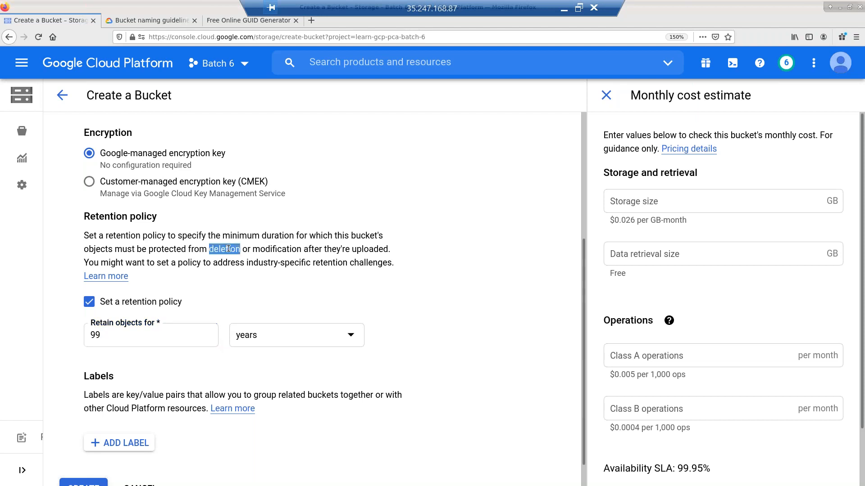
double_click(277, 249)
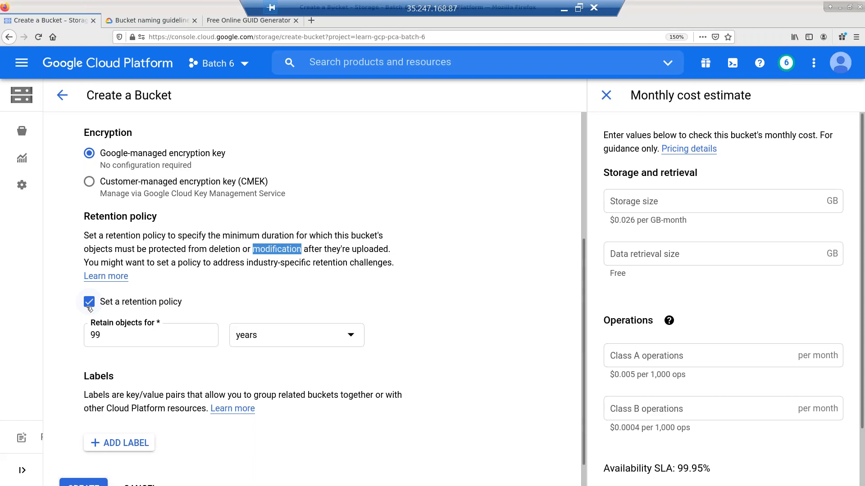
- Switch the retention policy off and add the label env = dev
key("space")
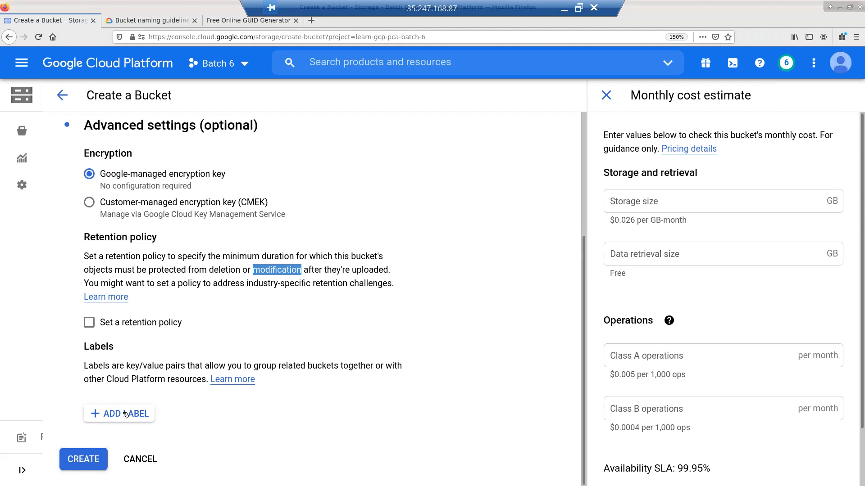
left_click(126, 414)
type("env")
key("Tab")
type("dev")
- Add a second label owner = payroll, fixing typos in the value
scroll(155, 433, "down", 1)
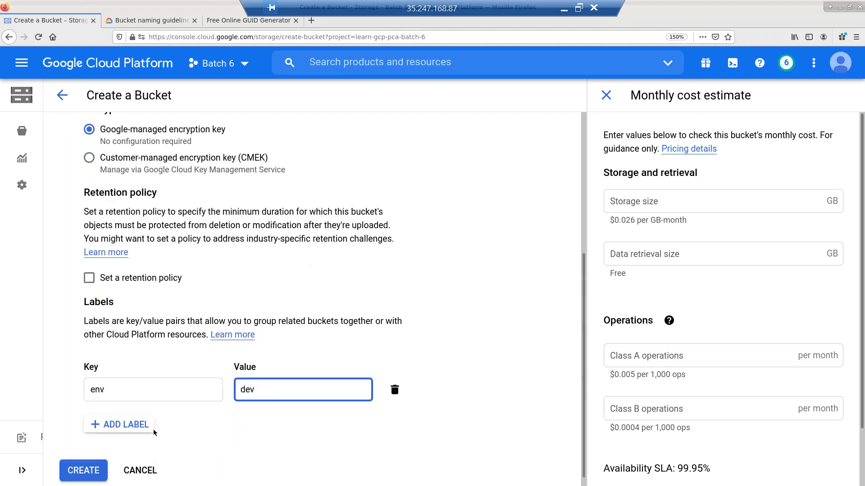
left_click(126, 414)
type("owner")
key("Tab")
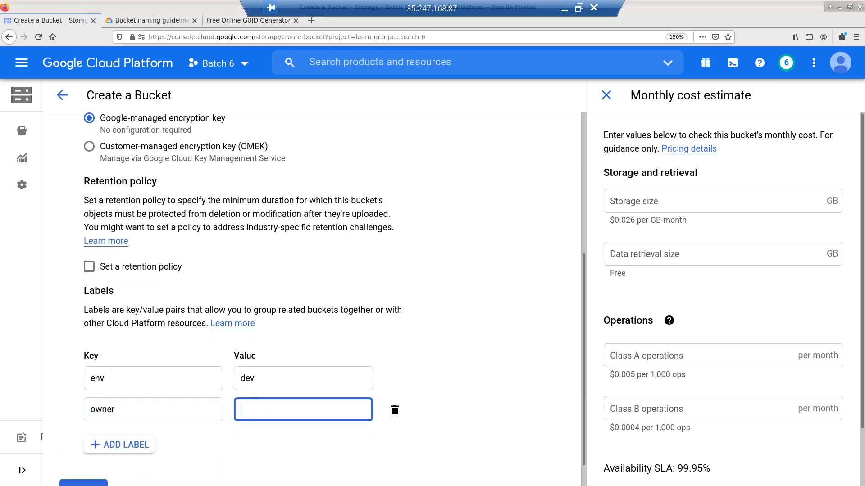
type("financi")
key("BackSpace")
key("BackSpace")
type("ice")
key("BackSpace")
key("BackSpace")
key("BackSpace")
key("BackSpace")
key("BackSpace")
key("BackSpace")
key("BackSpace")
key("BackSpace")
type("payroo")
key("BackSpace")
type("ll")
- Review the Standard class and asia multi-region location, create the -mr bucket, and return to the list
scroll(172, 281, "down", 1)
scroll(173, 281, "up", 6)
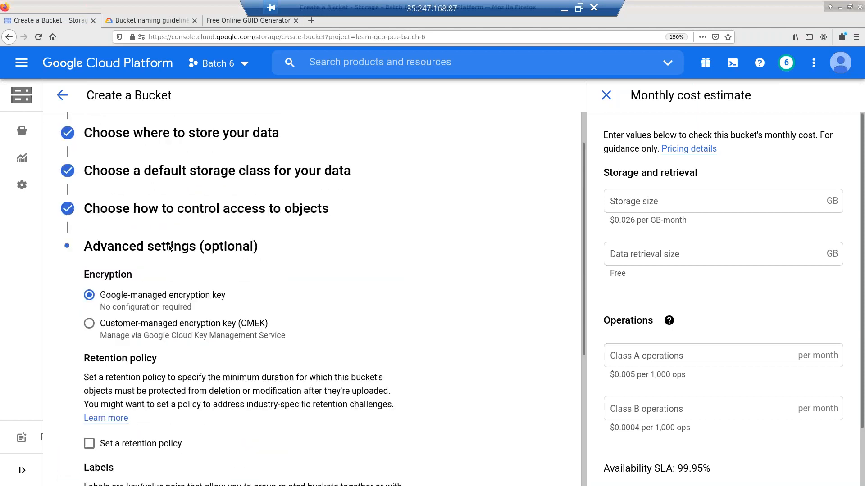
left_click(156, 170)
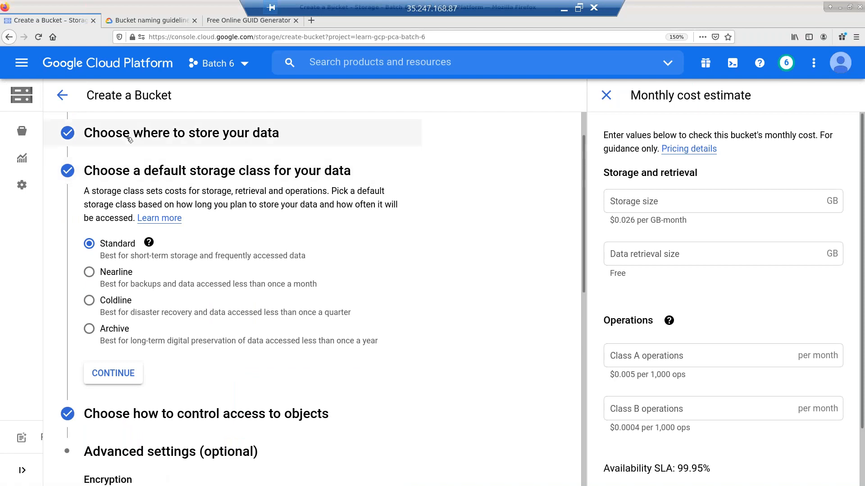
left_click(142, 135)
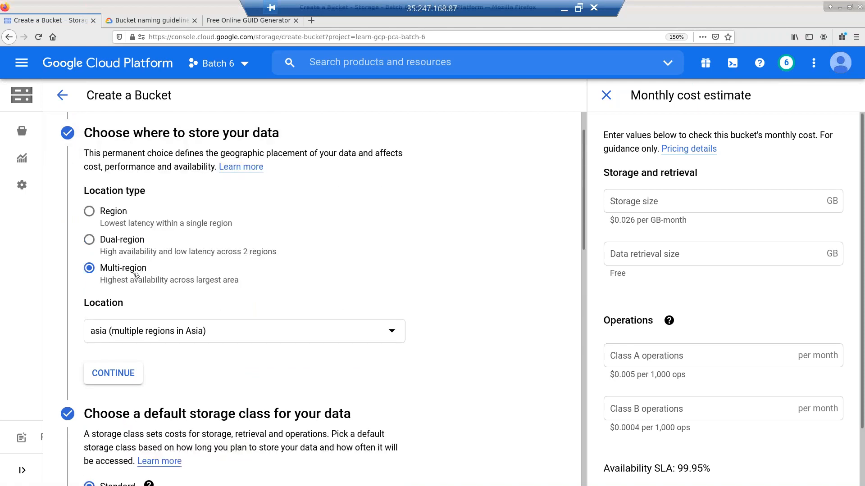
scroll(146, 275, "up", 2)
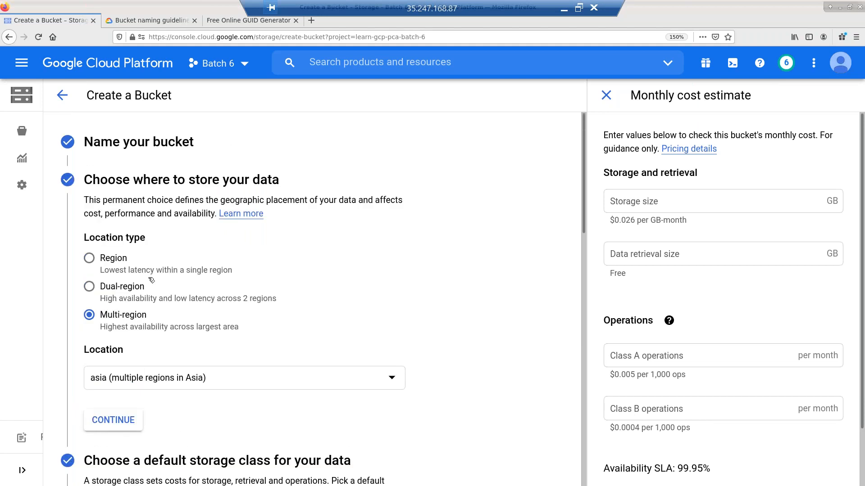
scroll(153, 281, "down", 2)
scroll(173, 307, "down", 5)
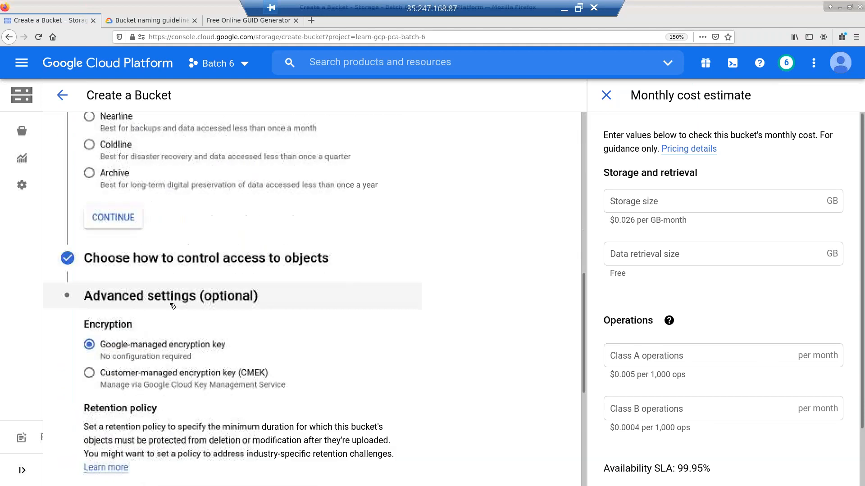
scroll(173, 306, "down", 5)
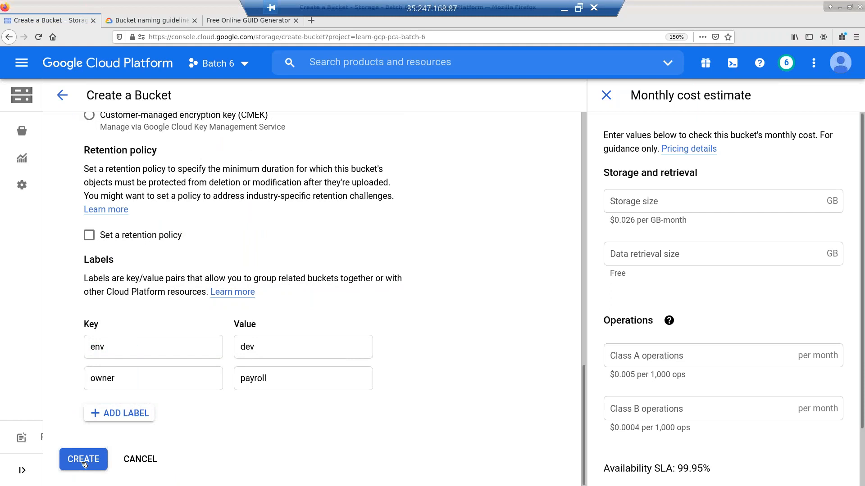
left_click(83, 460)
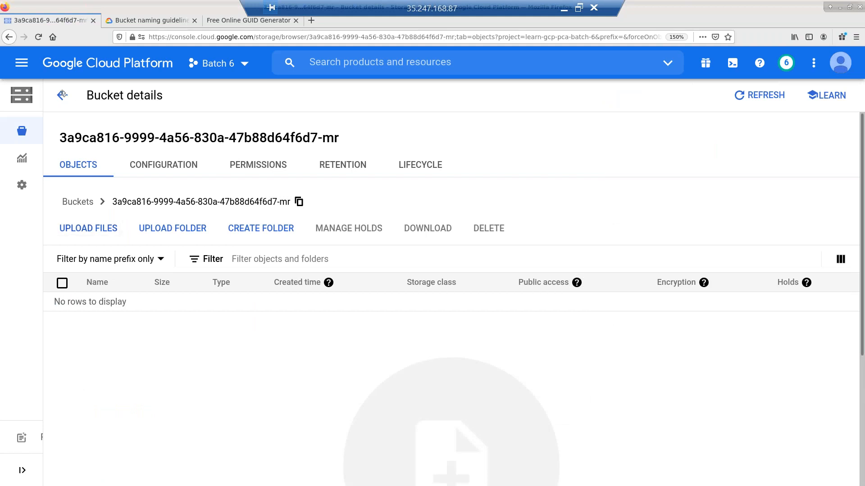
left_click(62, 95)
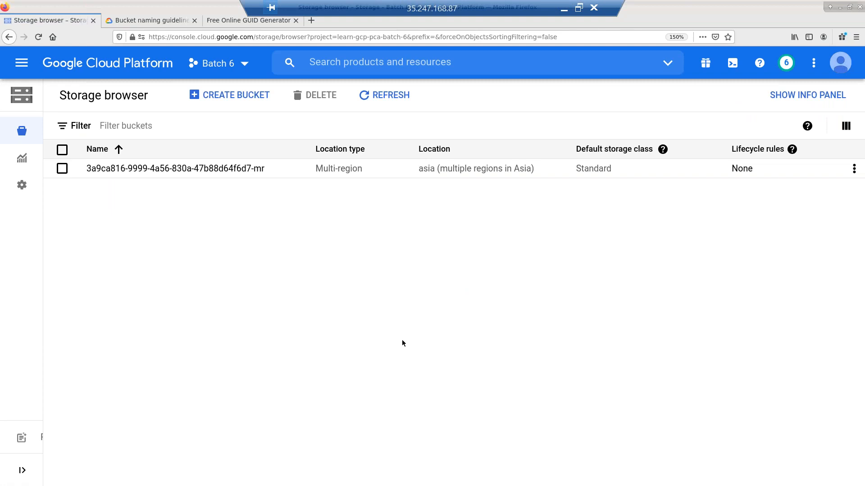
- Hide the Location type and Location columns in the bucket table
left_click(845, 126)
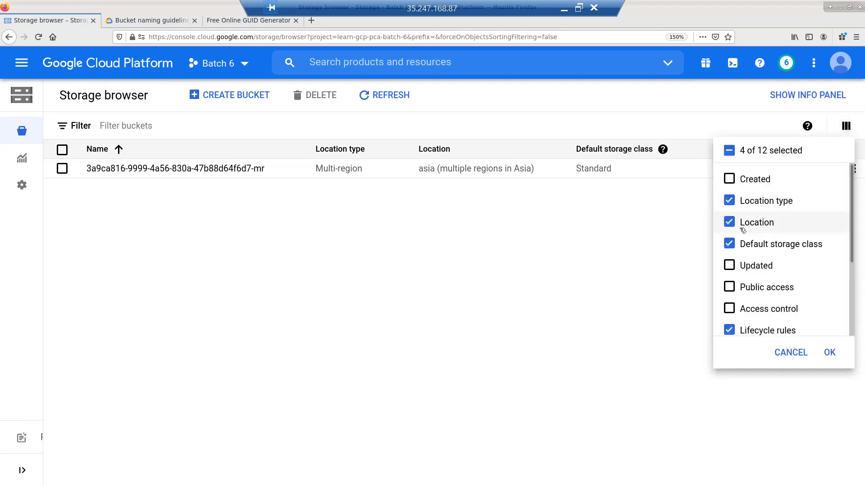
left_click(730, 201)
left_click(731, 226)
left_click(829, 353)
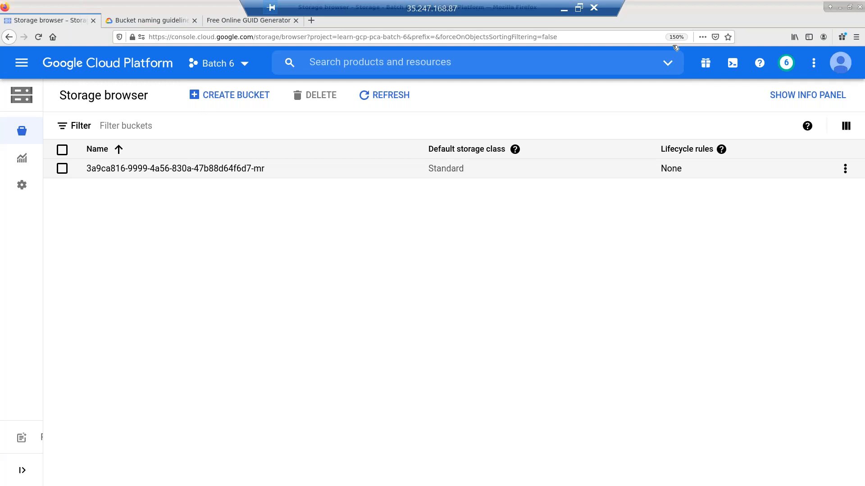
- Show the Location type column again and add the Location column to the table
left_click(846, 125)
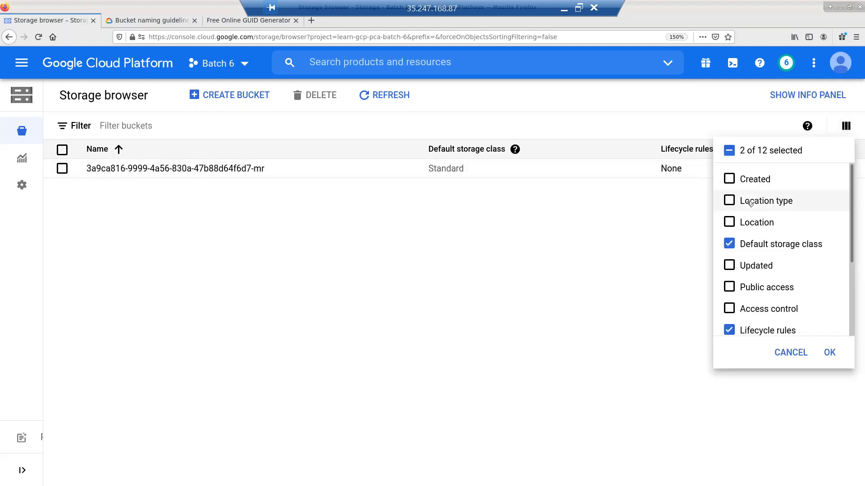
left_click(731, 201)
left_click(831, 353)
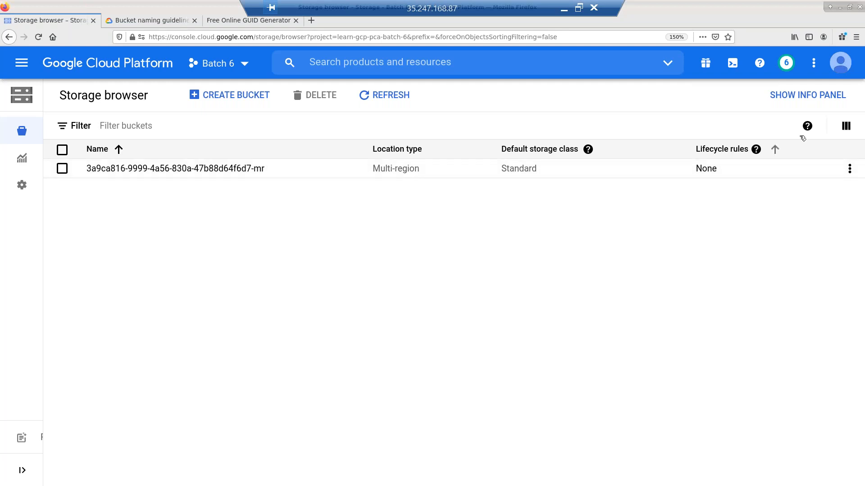
left_click(847, 127)
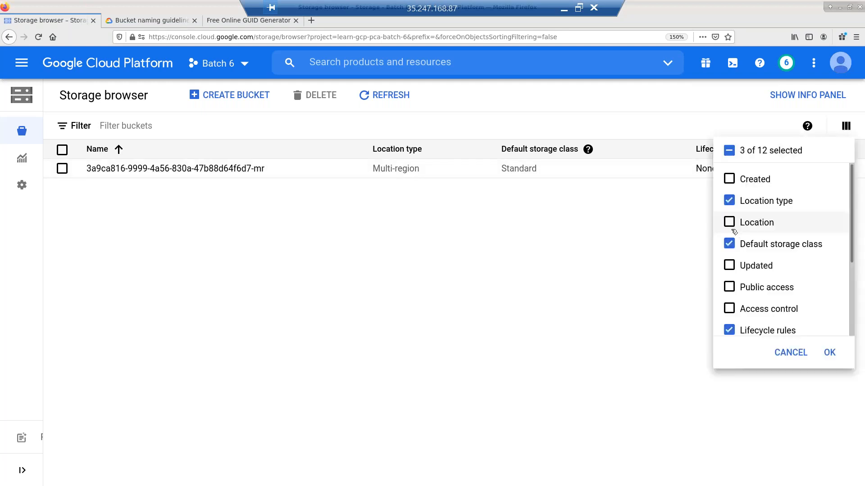
left_click(730, 223)
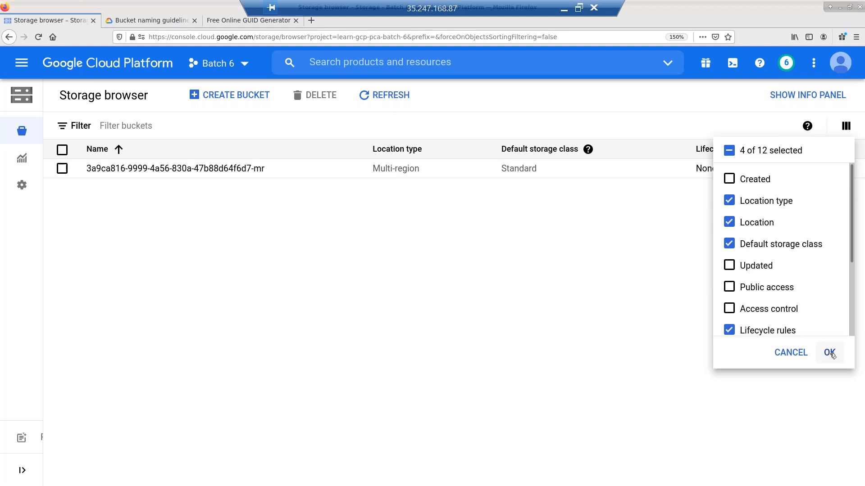
left_click(830, 352)
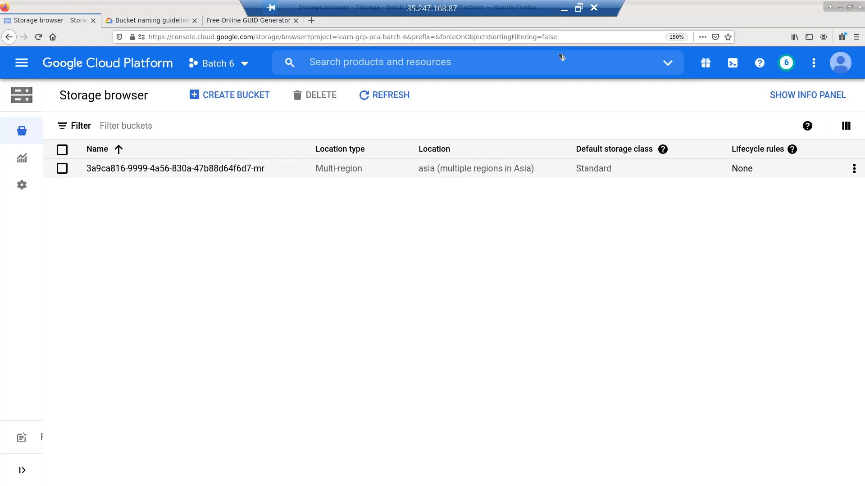
- Copy the current GUID from the generator and start creating a new bucket
left_click(225, 21)
left_click(161, 175)
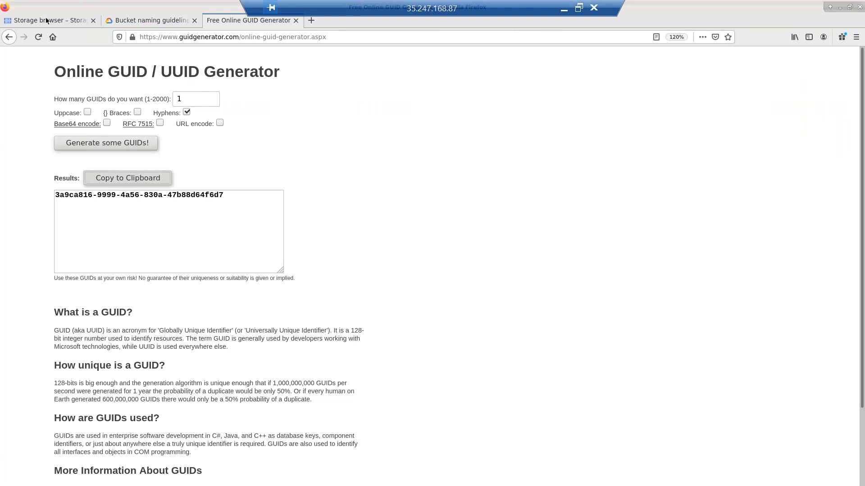
left_click(47, 21)
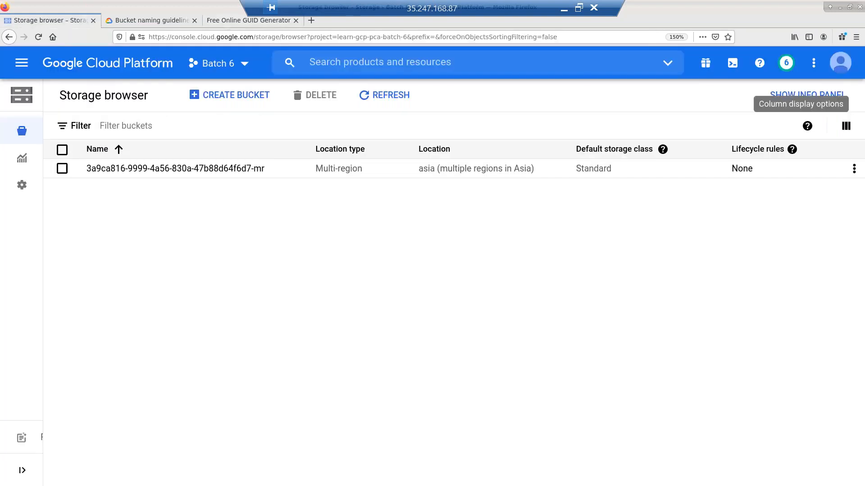
left_click(260, 103)
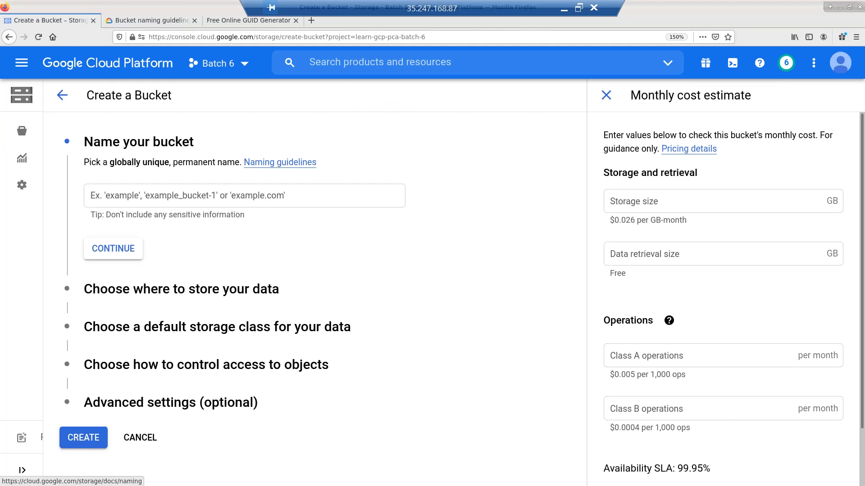
- Generate a fresh GUID and name the bucket aa503c28-70c0-4263-a986-cc28206123aa-mr
left_click(220, 21)
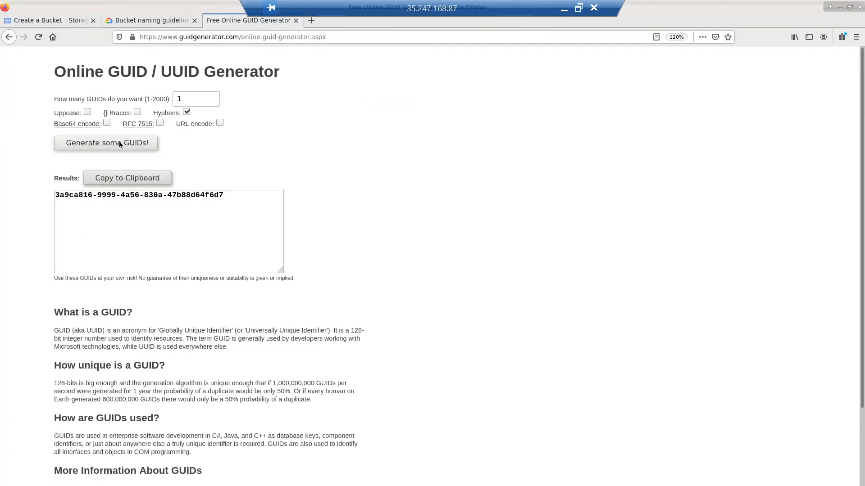
left_click(119, 143)
left_click(136, 178)
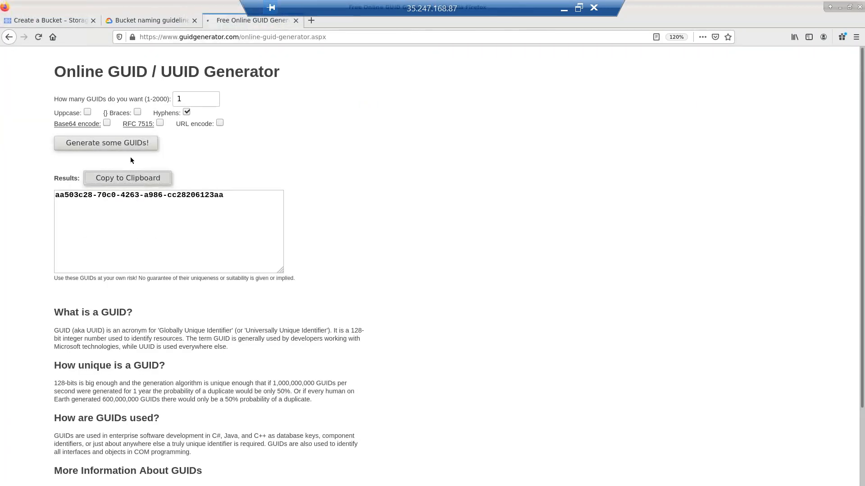
left_click(61, 20)
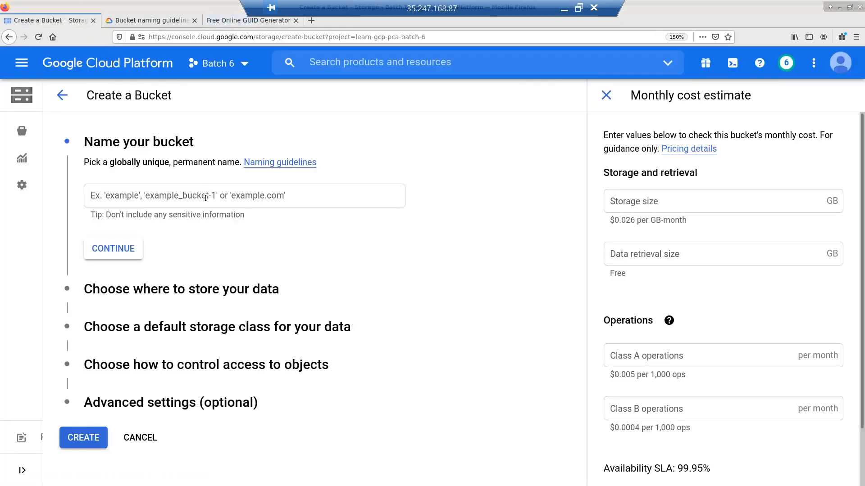
left_click(204, 197)
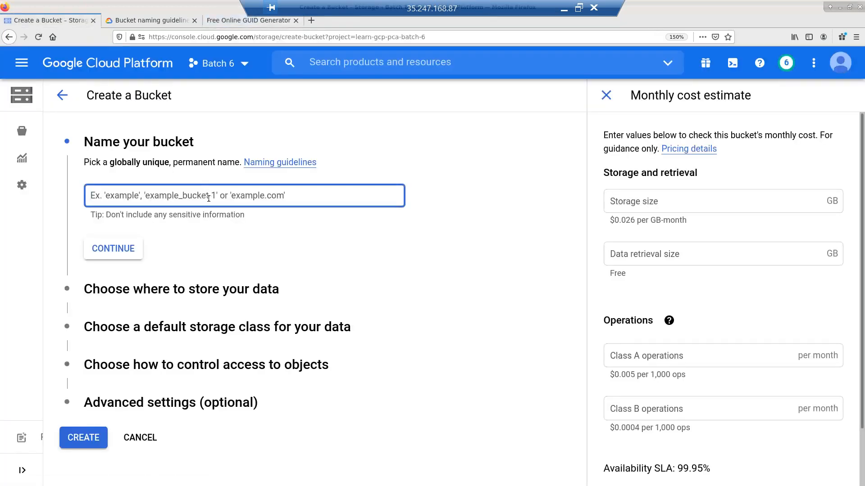
left_click(209, 199)
key("ctrl+v")
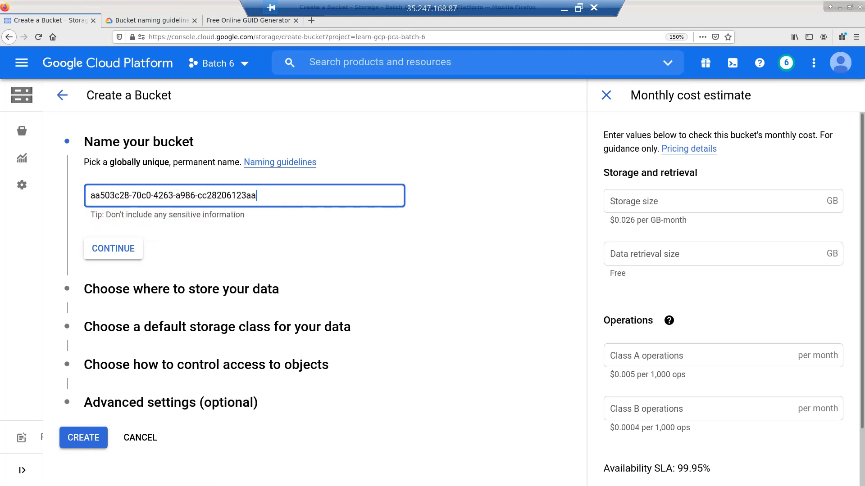
type("-mr")
- Confirm the GUID bucket name and multi-region location, then view the Standard storage class explanation
left_click(126, 251)
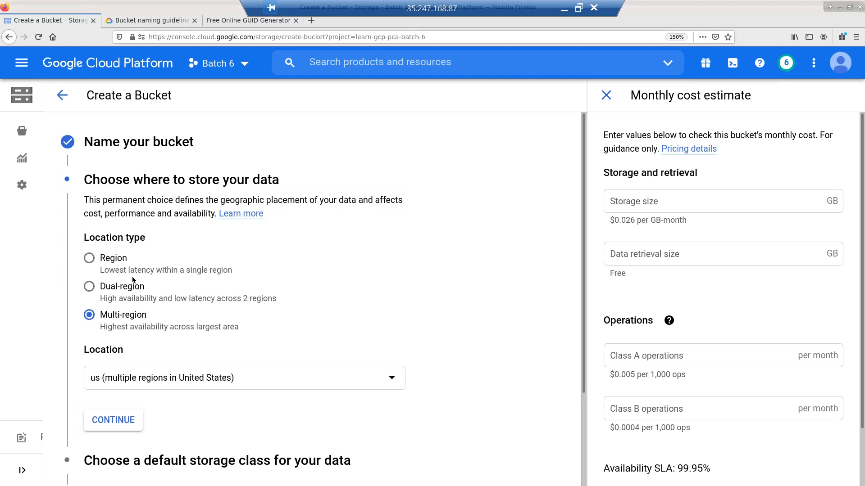
scroll(135, 311, "down", 3)
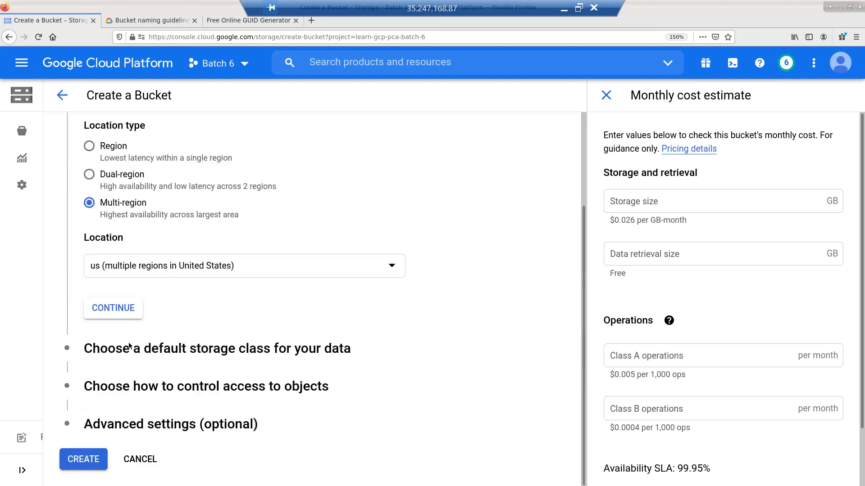
left_click(132, 318)
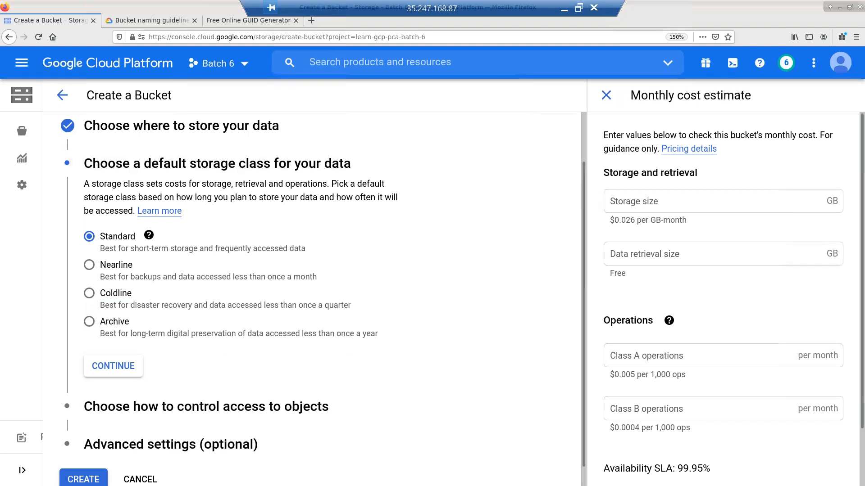
left_click(150, 235)
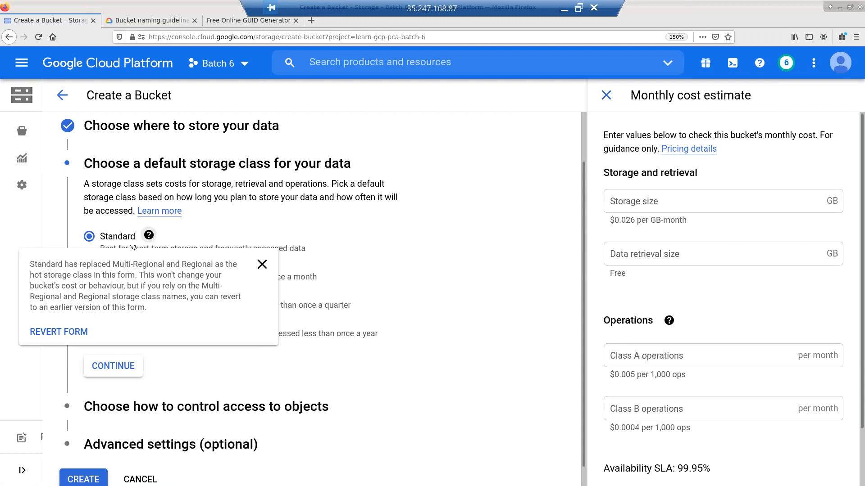
- Revert to the older bucket form and choose Multi-Regional location asia (multiple regions in Asia)
left_click(59, 332)
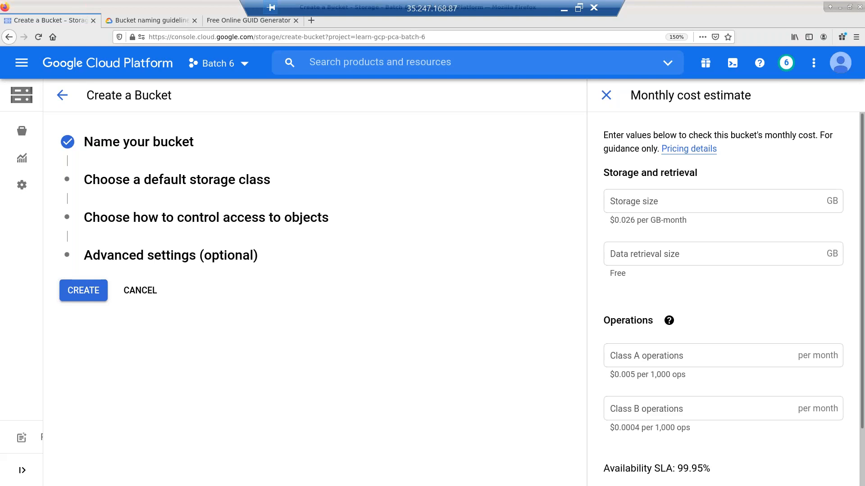
left_click(171, 154)
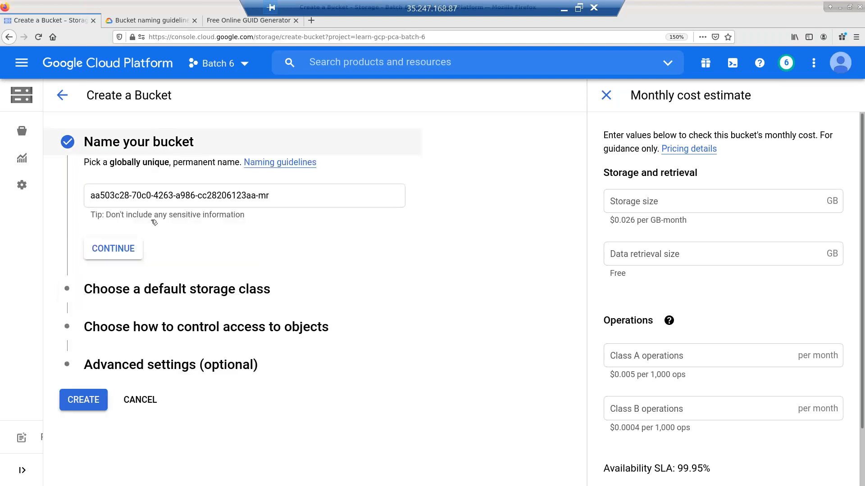
left_click(167, 296)
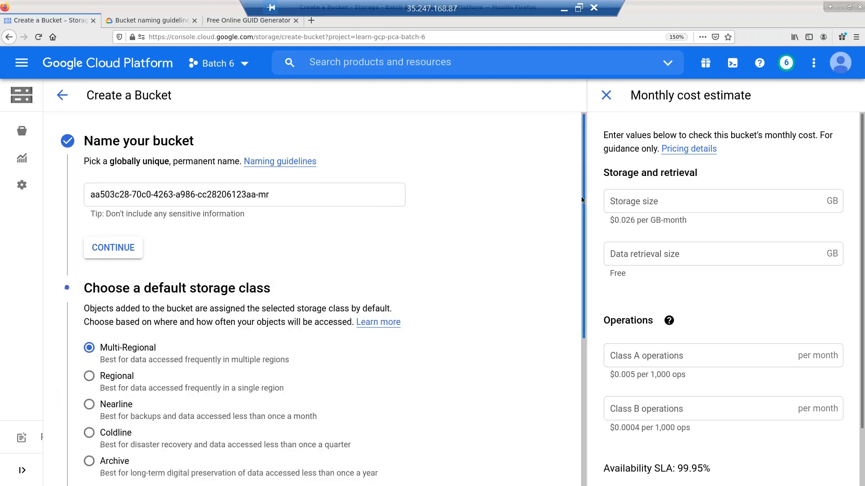
scroll(578, 189, "down", 3)
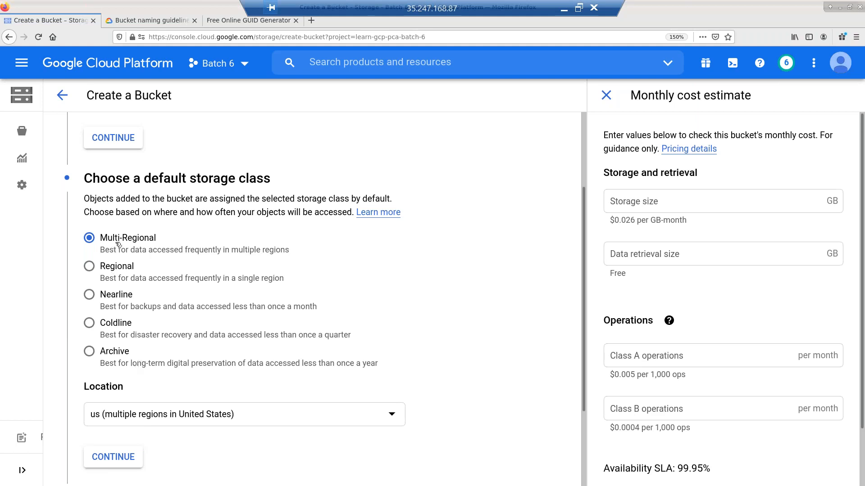
scroll(288, 270, "down", 1)
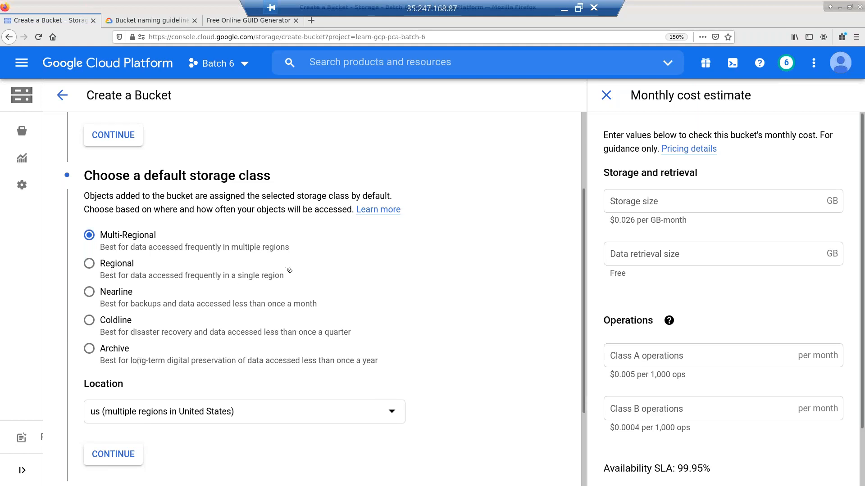
scroll(289, 270, "down", 3)
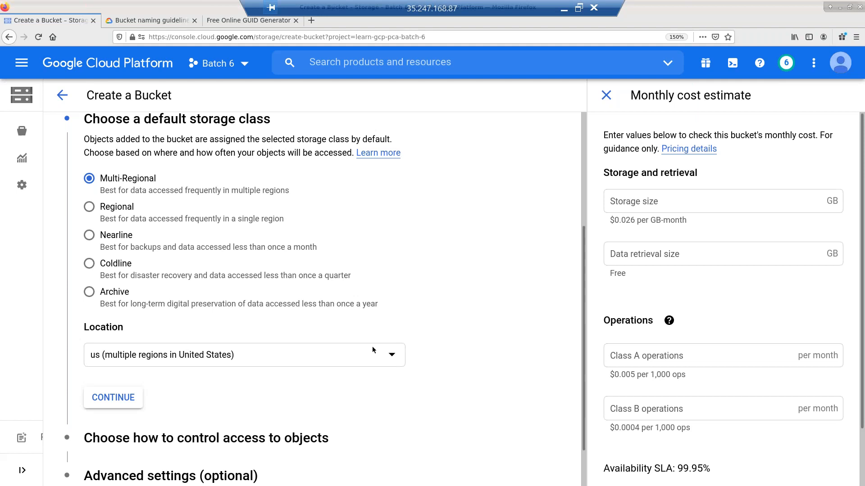
scroll(391, 315, "down", 2)
left_click(388, 305)
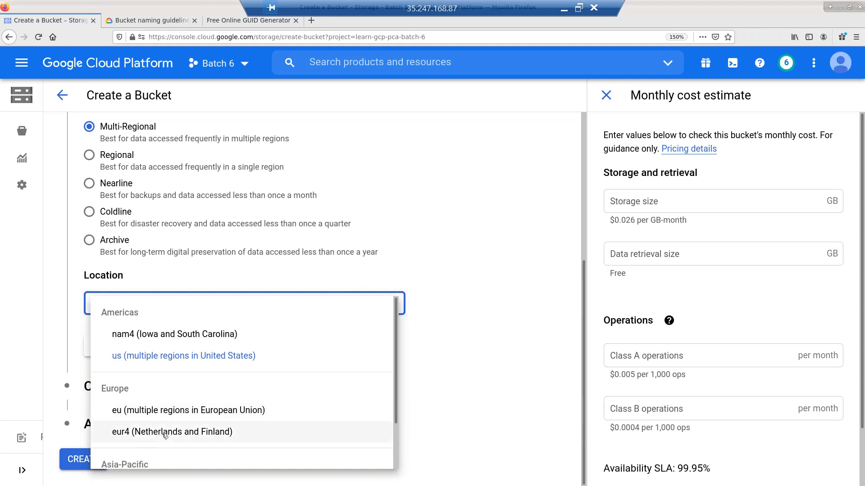
scroll(172, 371, "down", 1)
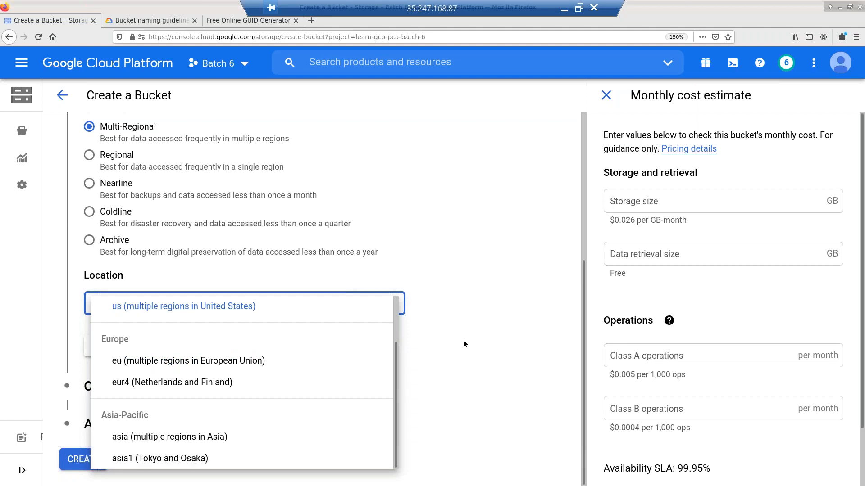
left_click(210, 437)
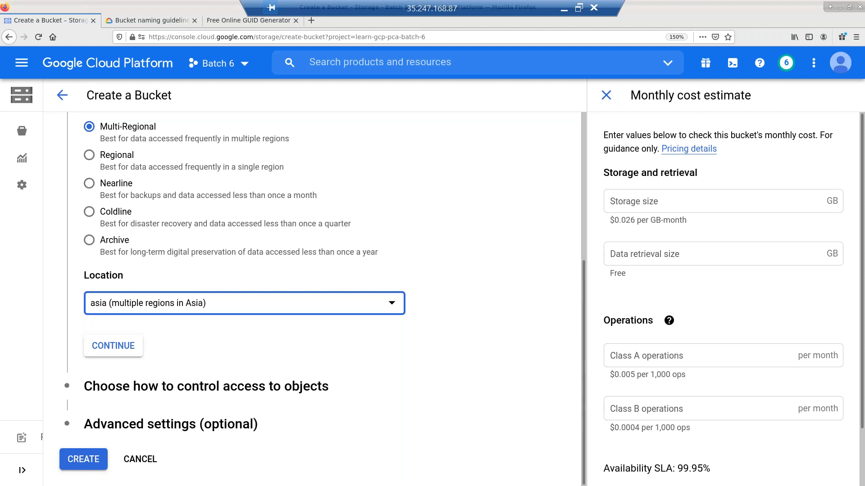
- Keep the default access control and create the aa503c28-…-mr bucket
left_click(109, 345)
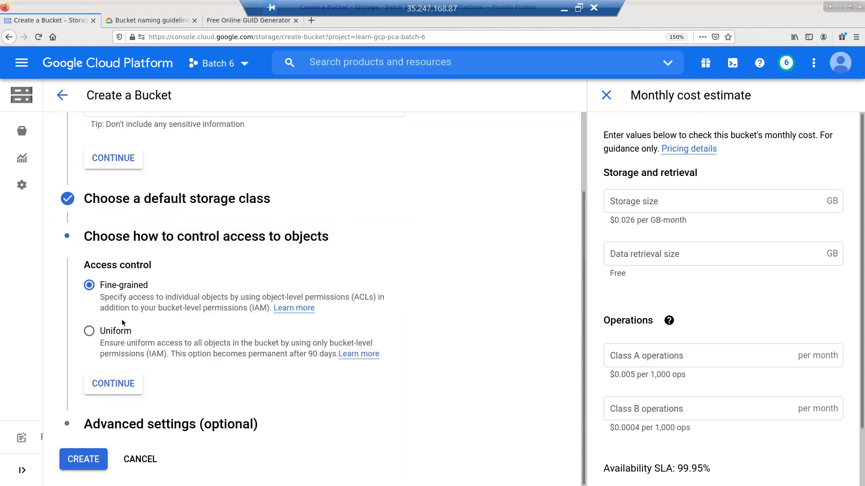
left_click(128, 389)
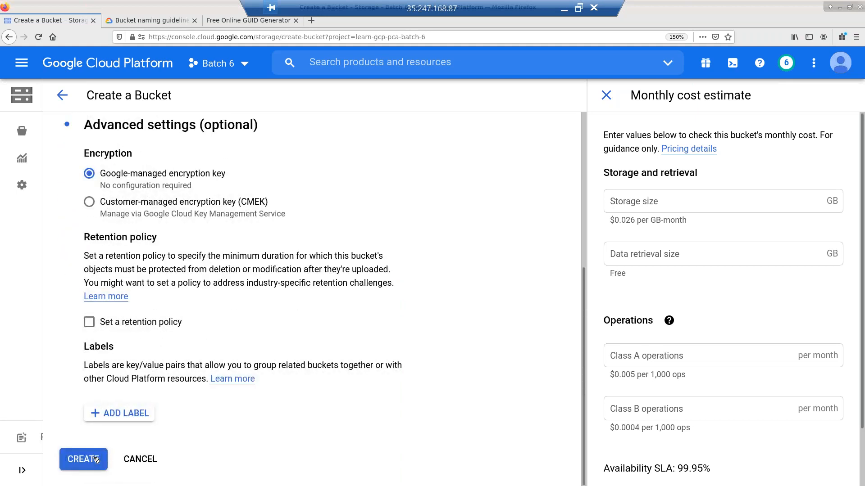
left_click(95, 459)
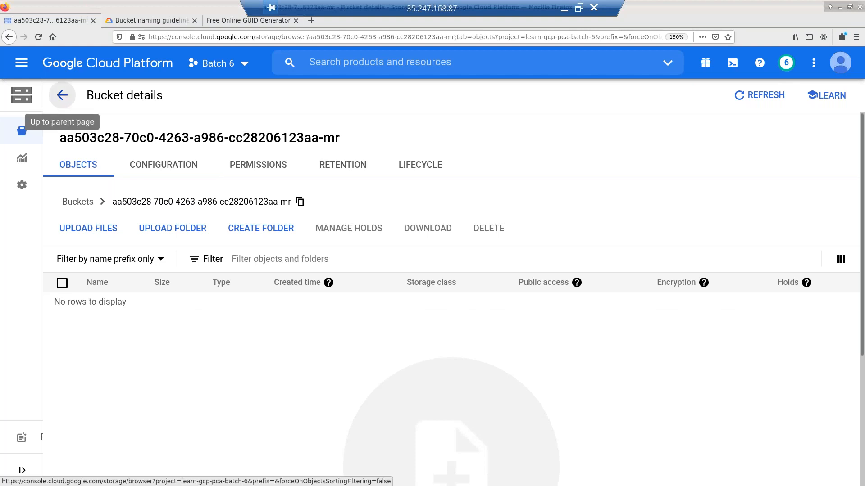
- Go up to the Storage browser listing both asia multi-region buckets
left_click(62, 95)
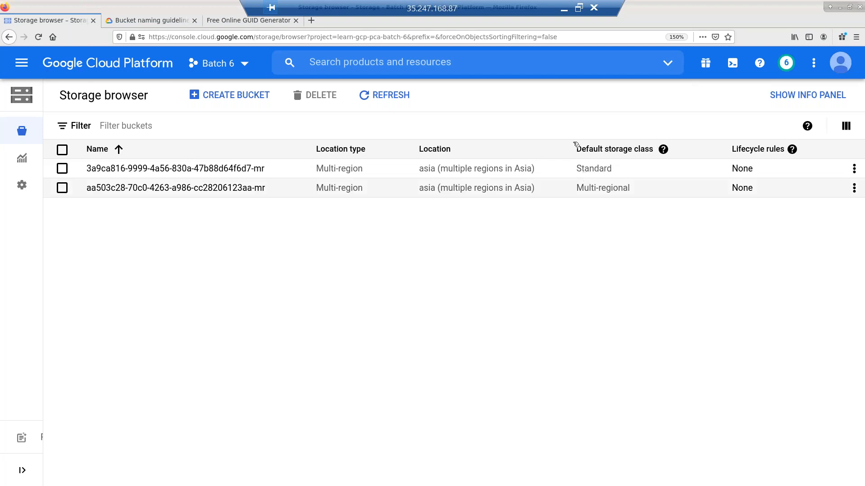
- Hide the Location type and Location columns in the bucket list
left_click(832, 135)
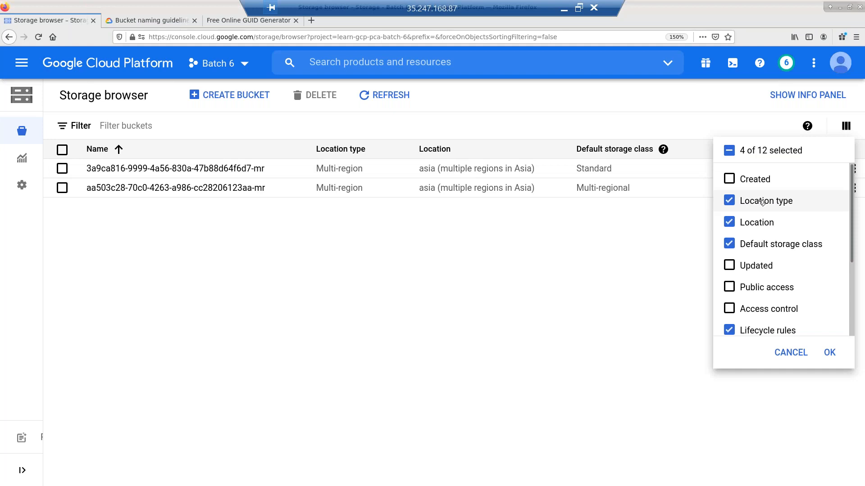
left_click(762, 202)
left_click(765, 222)
left_click(830, 353)
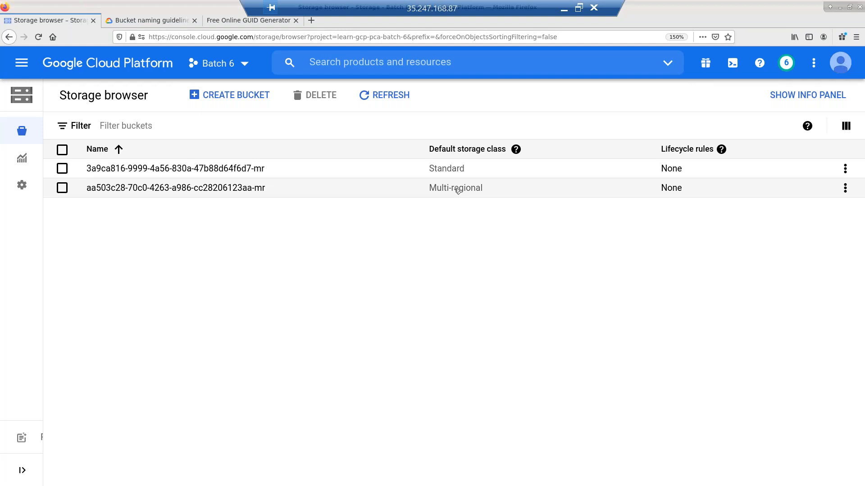
- Restore both location columns and select the Standard-class 3a9ca816-…-mr bucket
left_click(845, 126)
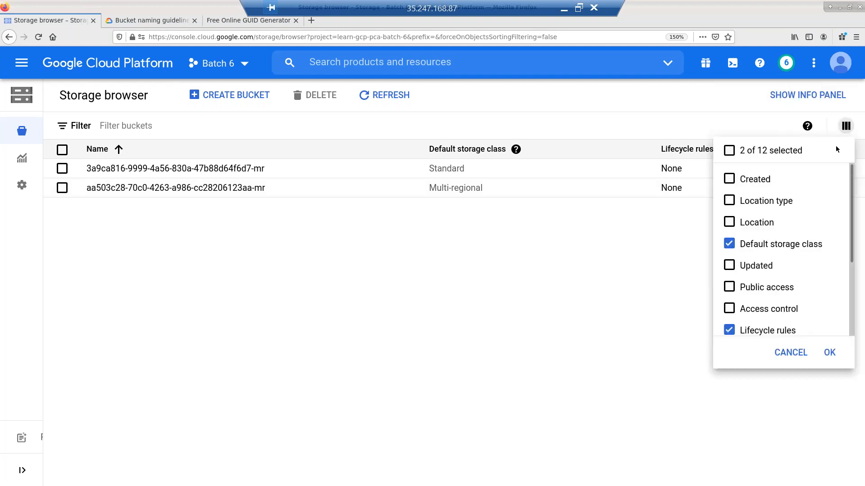
left_click(729, 200)
left_click(733, 227)
left_click(830, 353)
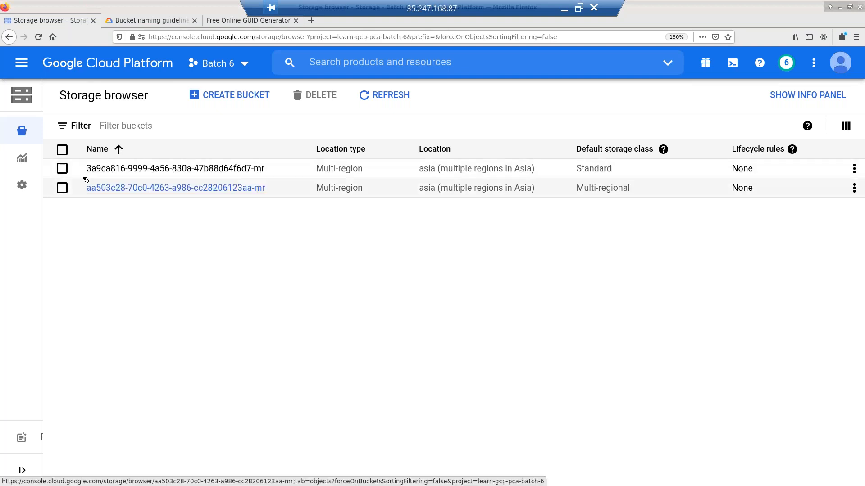
left_click(62, 169)
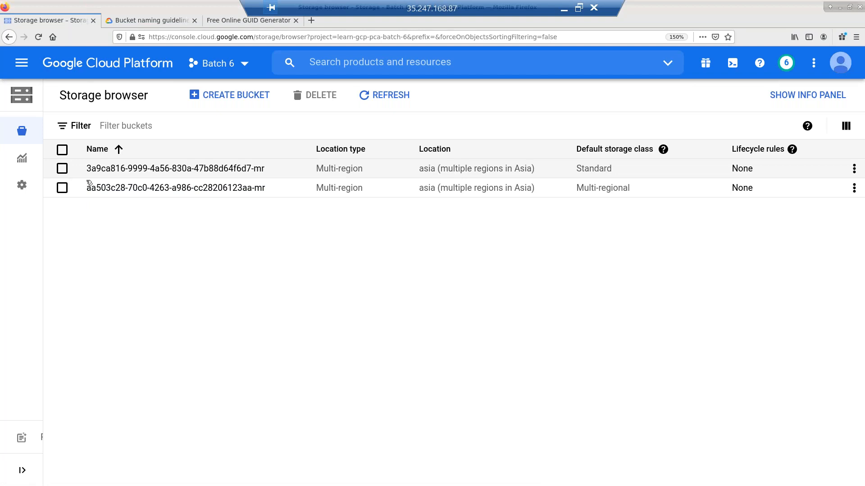
- Delete the Standard-class bucket, pasting its name into the confirmation field
left_click(337, 106)
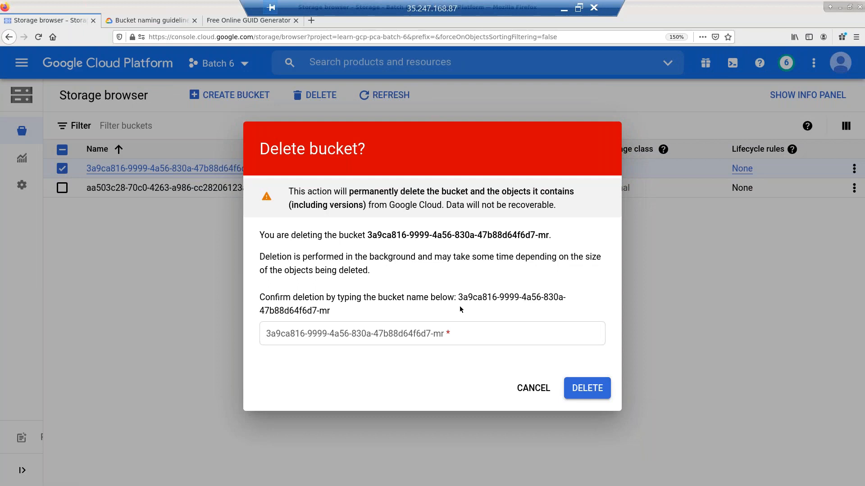
double_click(460, 309)
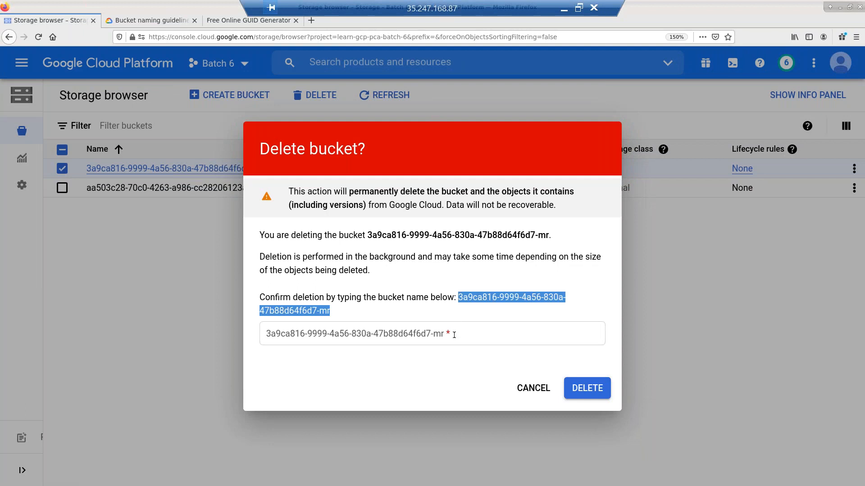
key("ctrl+c")
left_click(455, 331)
key("ctrl+v")
key("Return")
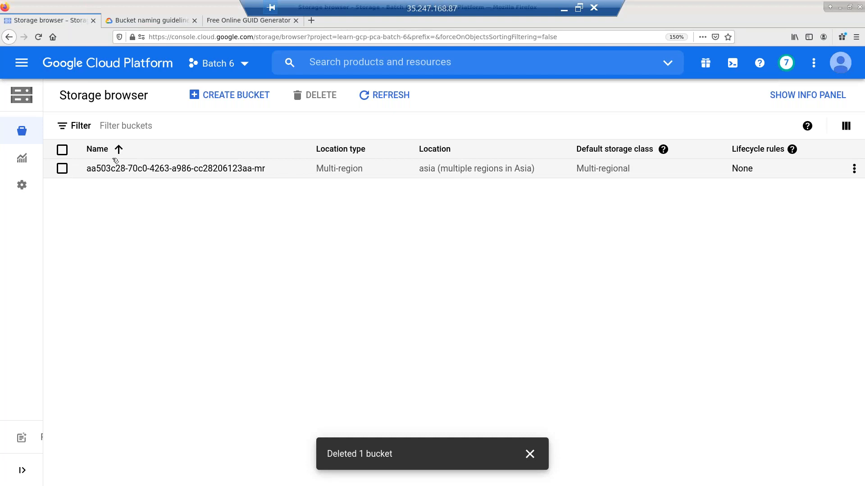
- Delete the remaining Multi-regional bucket the same way, then begin creating a new bucket
left_click(62, 169)
left_click(328, 95)
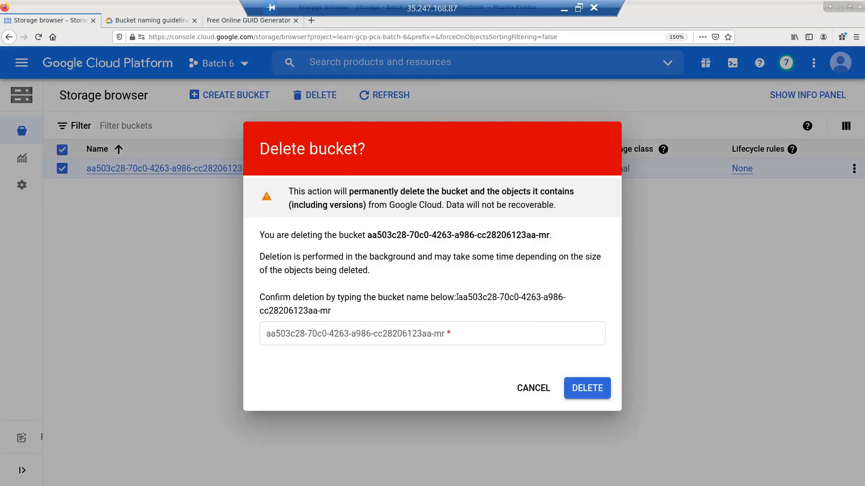
left_click_drag(457, 297, 473, 319)
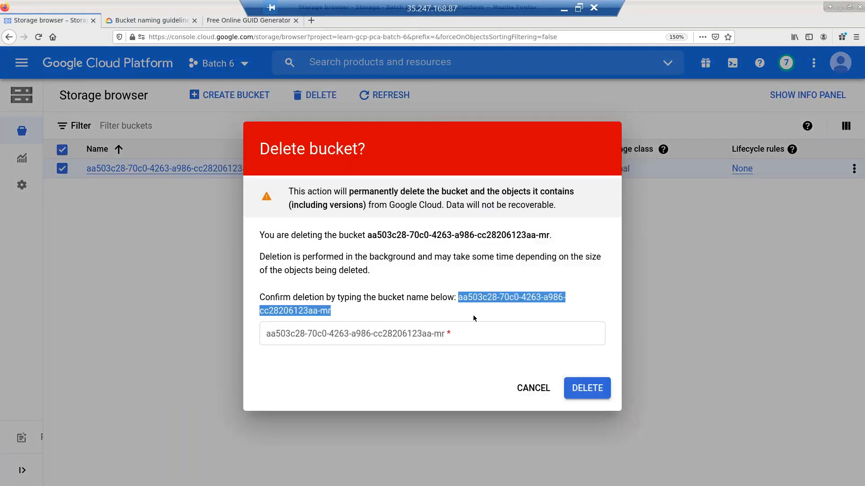
left_click(458, 334)
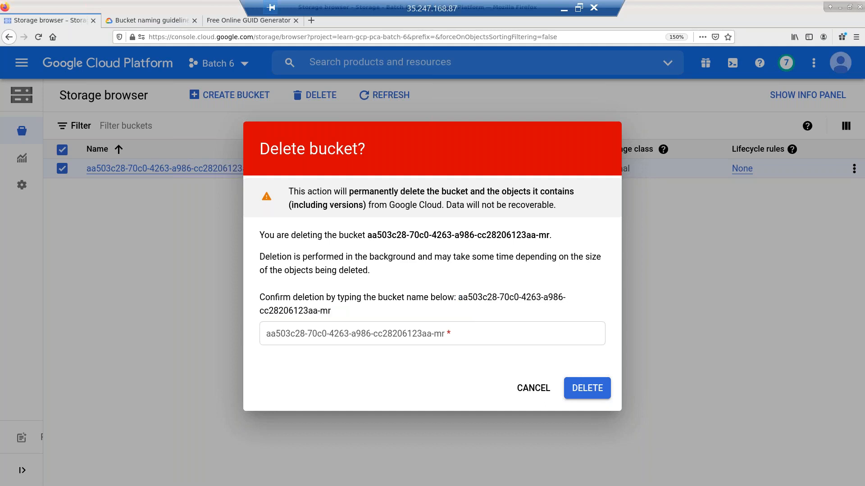
key("ctrl+v")
left_click(578, 390)
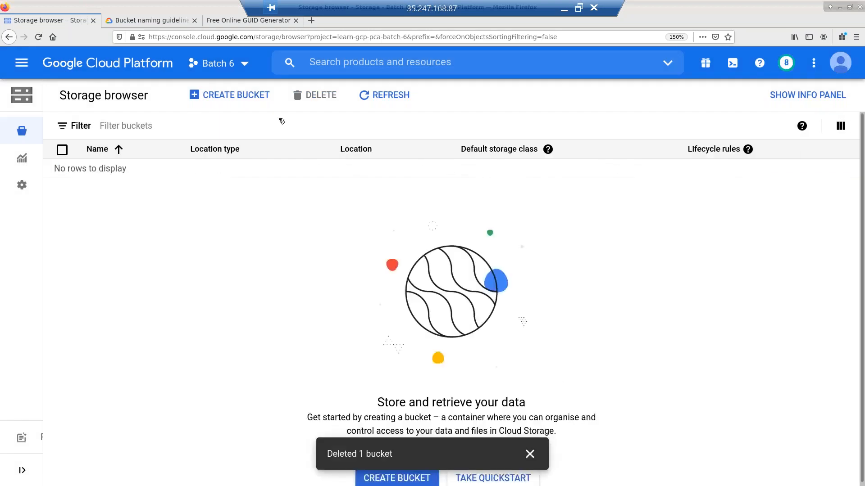
left_click(243, 98)
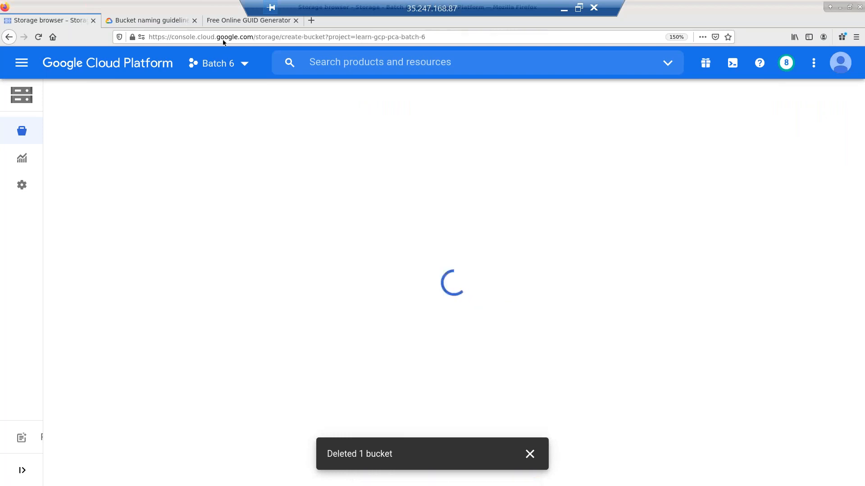
- Paste aa503c28-70c0-4263-a986-cc28206123aa-mr as the bucket name and confirm it
left_click(195, 20)
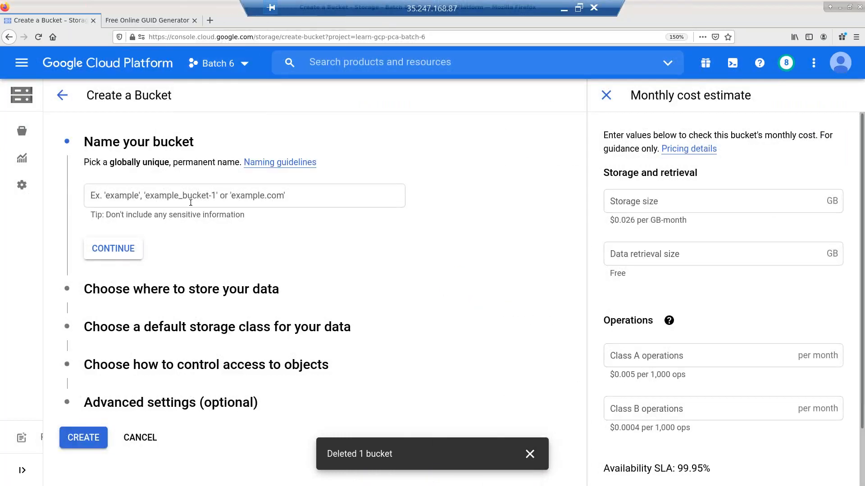
left_click(192, 197)
key("ctrl+v")
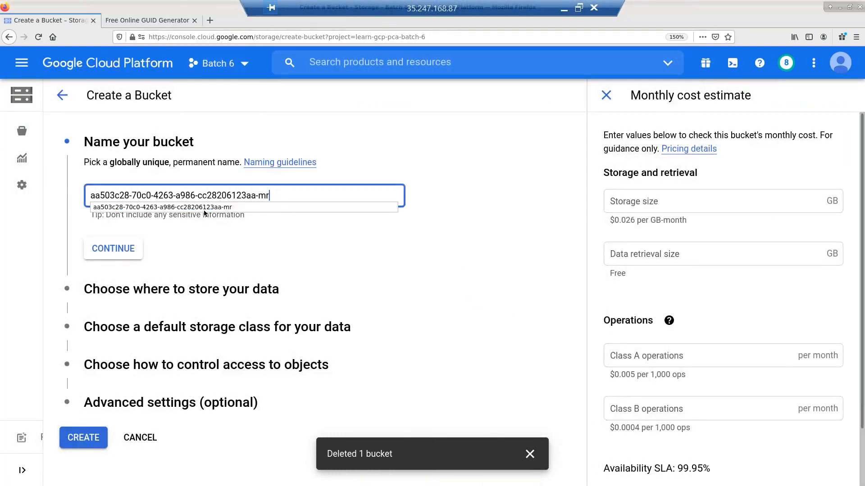
left_click(357, 254)
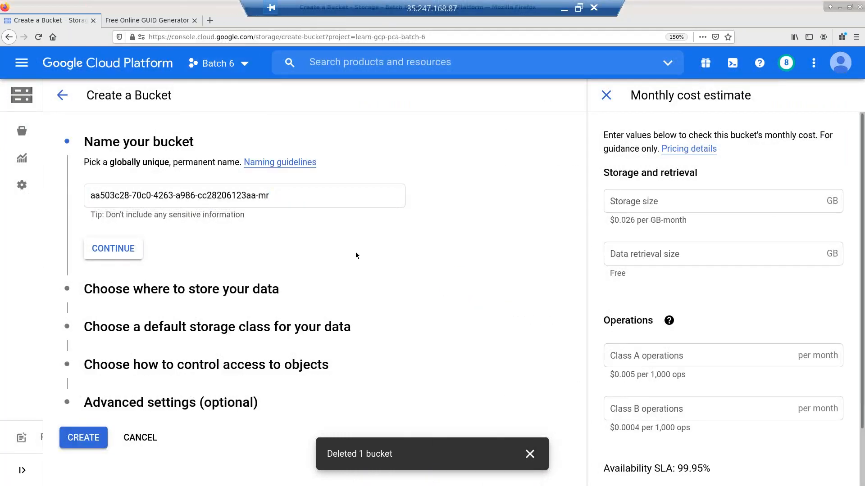
left_click(133, 257)
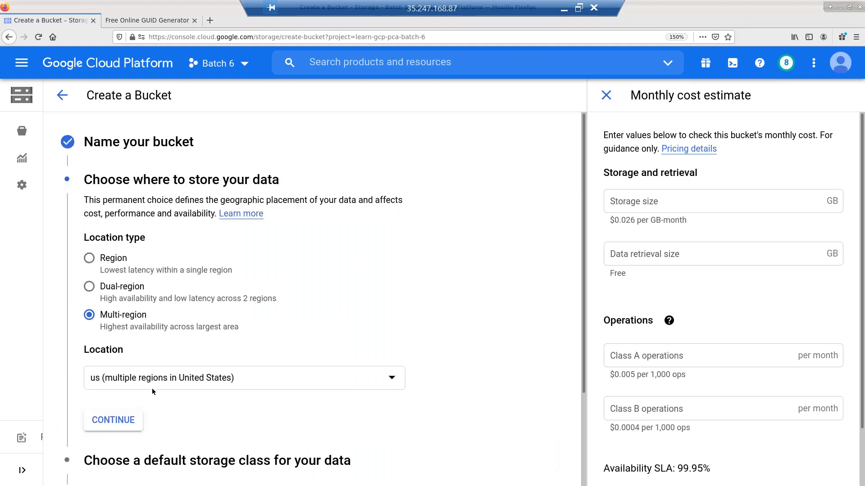
- Revert the bucket creation form to its older version
scroll(153, 392, "down", 3)
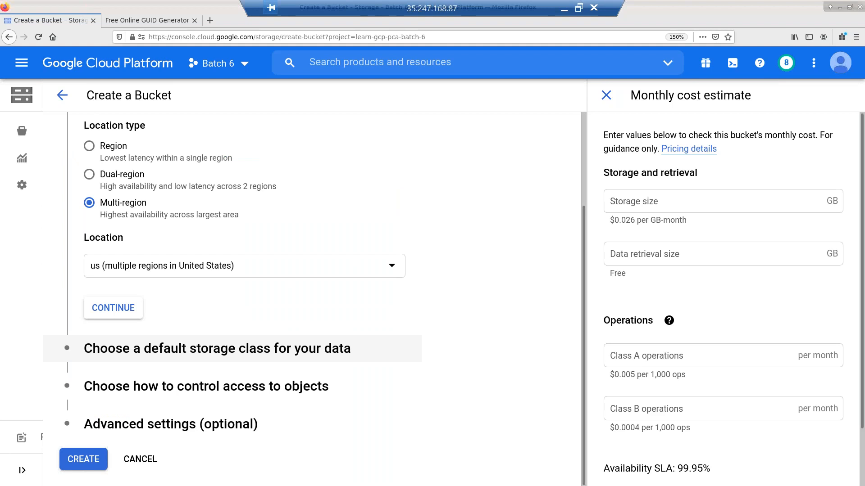
left_click(162, 349)
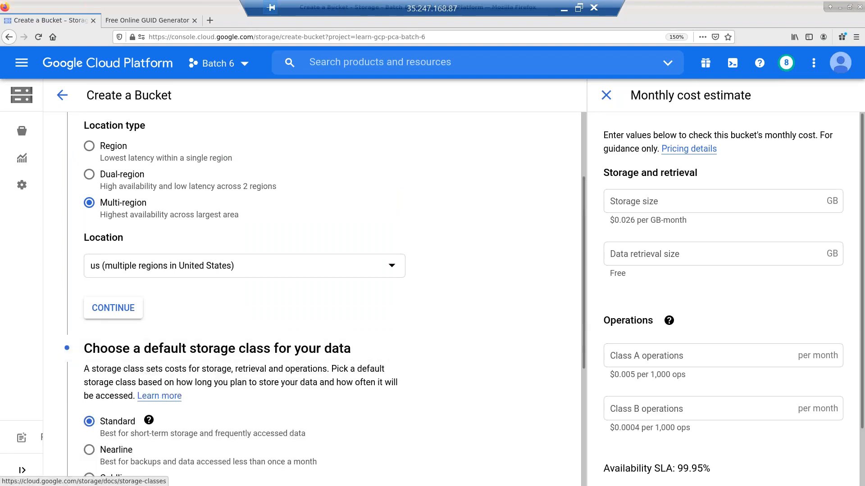
scroll(160, 395, "down", 2)
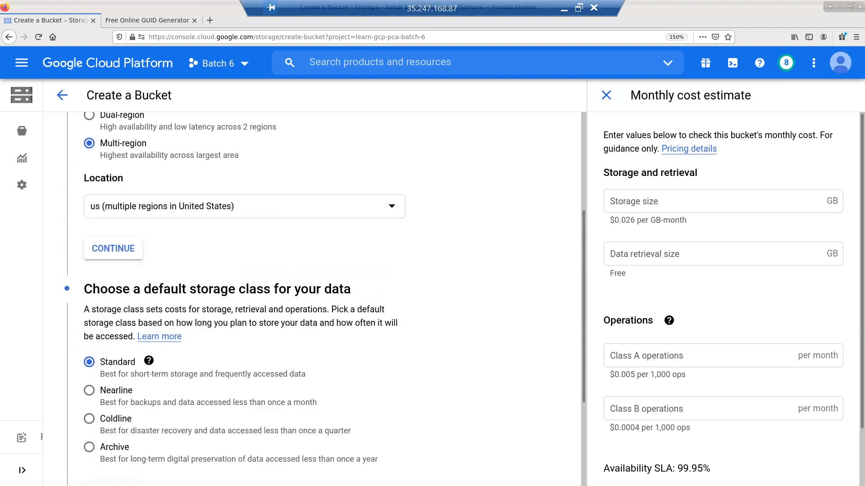
mouse_move(148, 361)
left_click(59, 458)
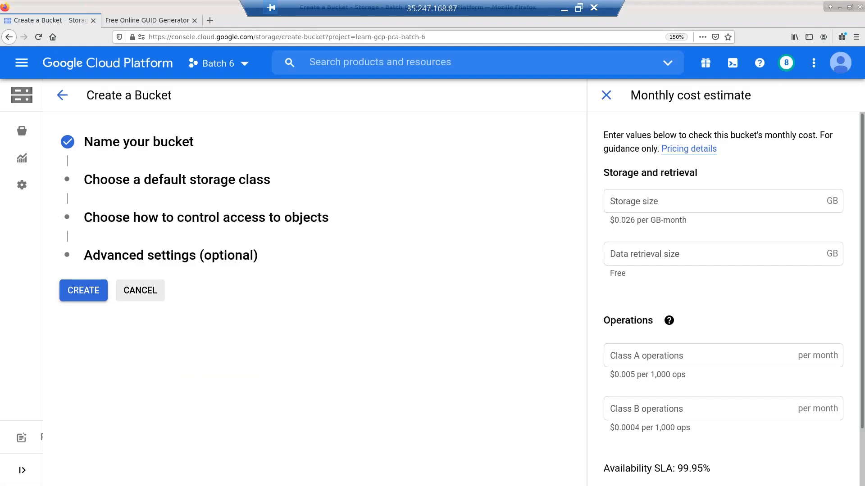
- Review the Multi-Regional estimate: free retrieval, Class A at $0.005 per 1,000, 99.95% availability
left_click(140, 182)
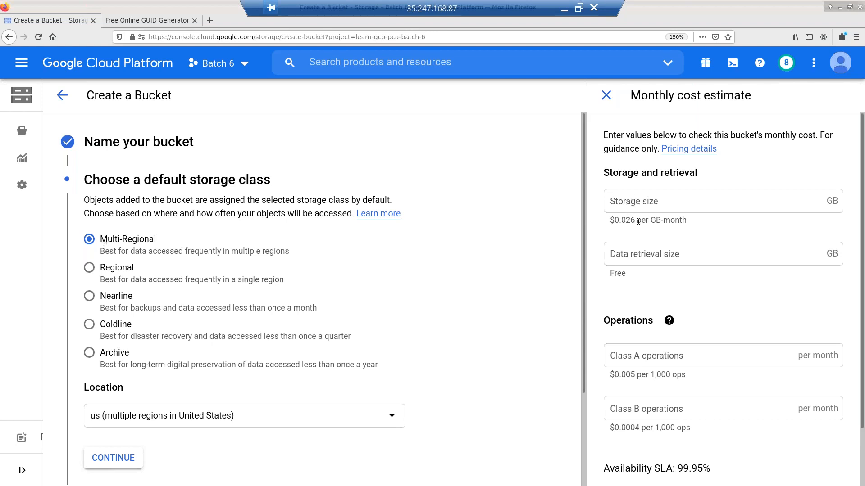
double_click(622, 273)
scroll(653, 318, "down", 2)
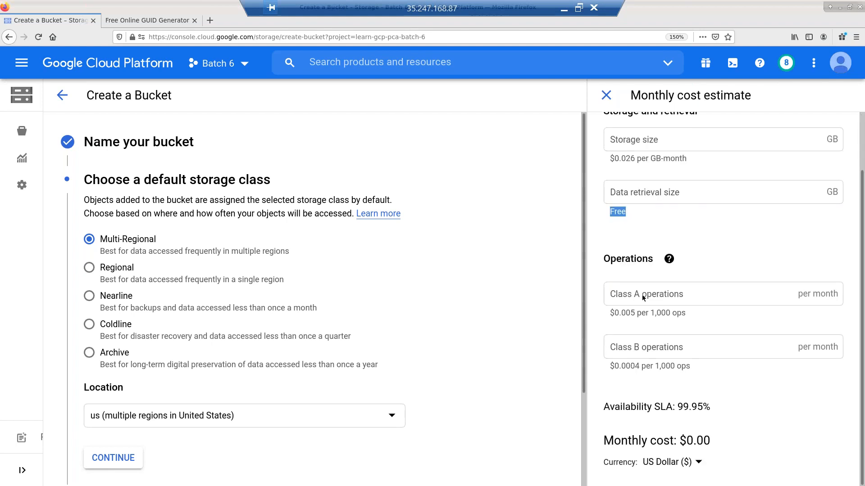
left_click(670, 260)
left_click_drag(621, 314, 642, 314)
left_click_drag(675, 405, 710, 409)
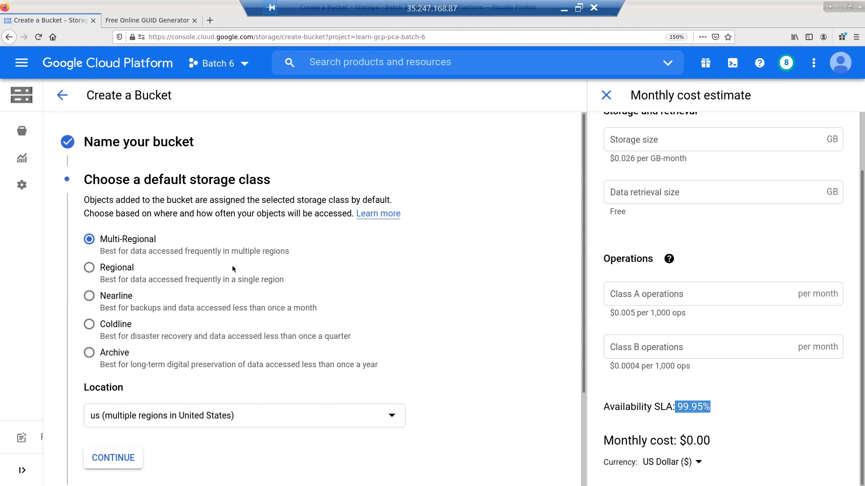
- Choose Regional storage and check its storage price and 99.9% availability
left_click(90, 269)
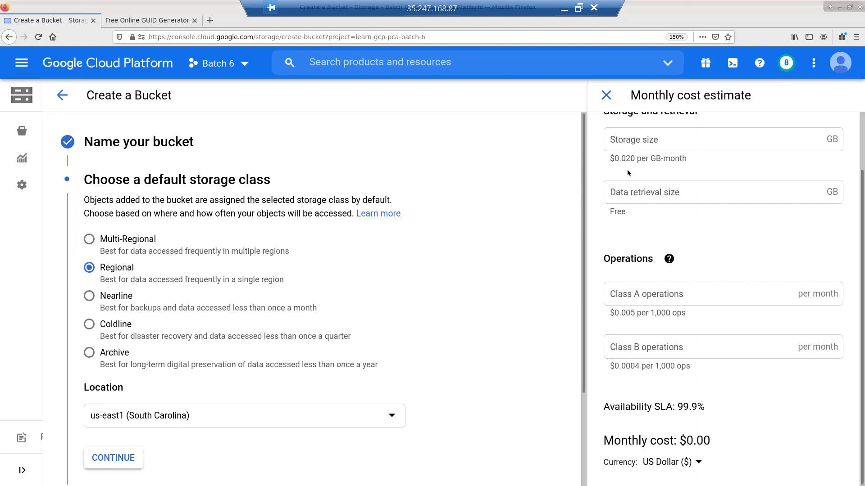
scroll(631, 189, "up", 1)
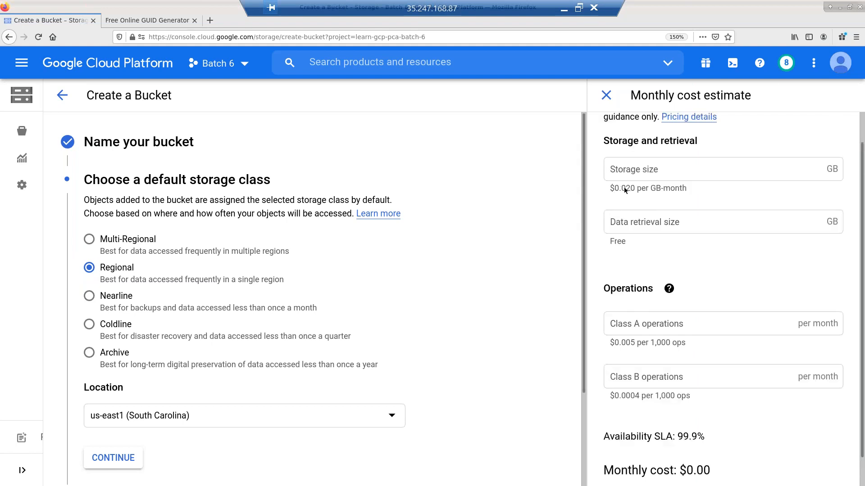
left_click_drag(633, 189, 626, 189)
scroll(626, 239, "down", 1)
left_click(685, 406)
left_click_drag(677, 406, 705, 407)
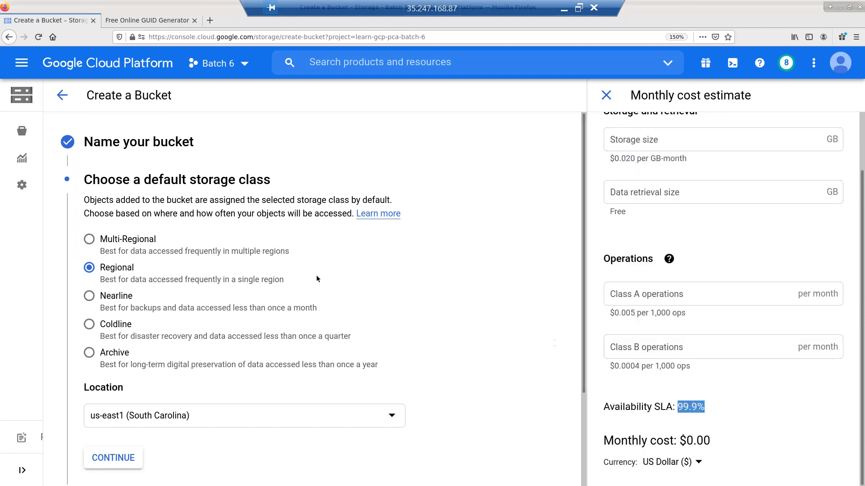
- Compare Nearline's storage and retrieval prices, then settle on Coldline ($0.004 storage, $0.020 retrieval)
left_click(99, 295)
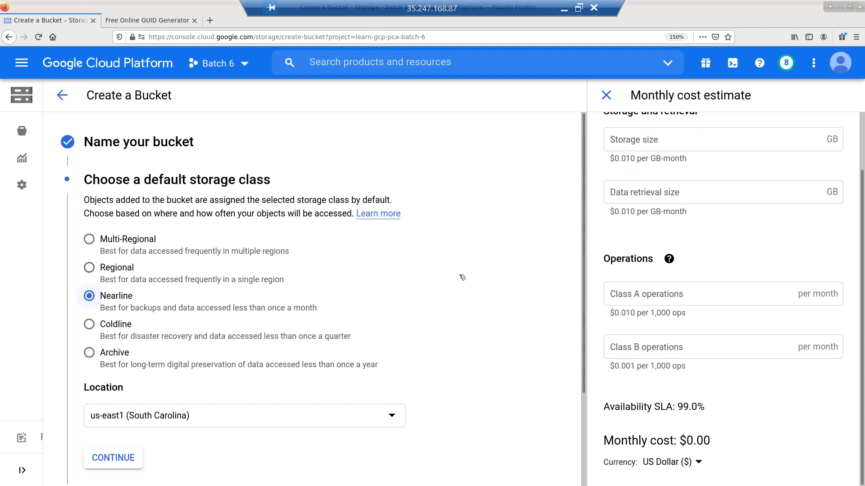
scroll(612, 209, "up", 1)
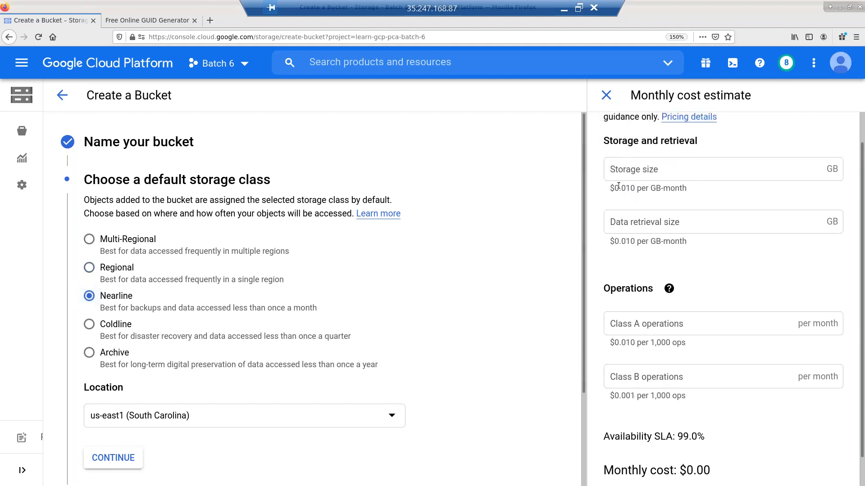
left_click_drag(619, 188, 641, 189)
left_click_drag(615, 242, 637, 243)
scroll(684, 314, "down", 1)
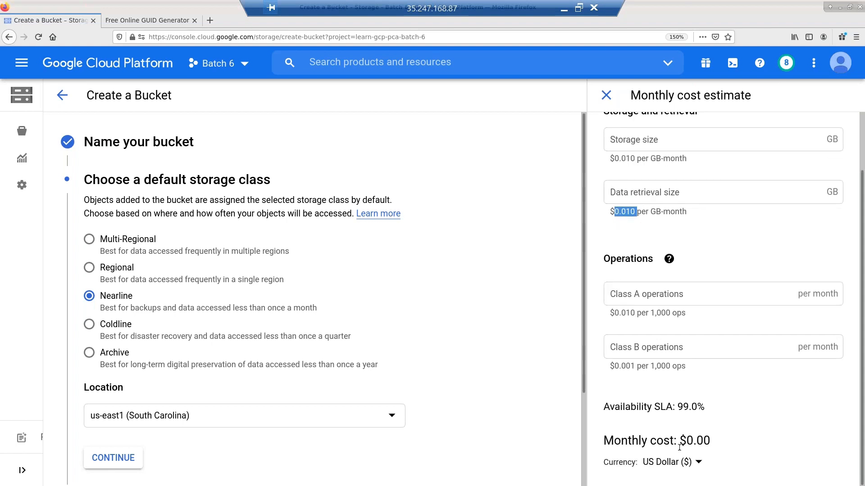
left_click(100, 331)
scroll(624, 218, "up", 2)
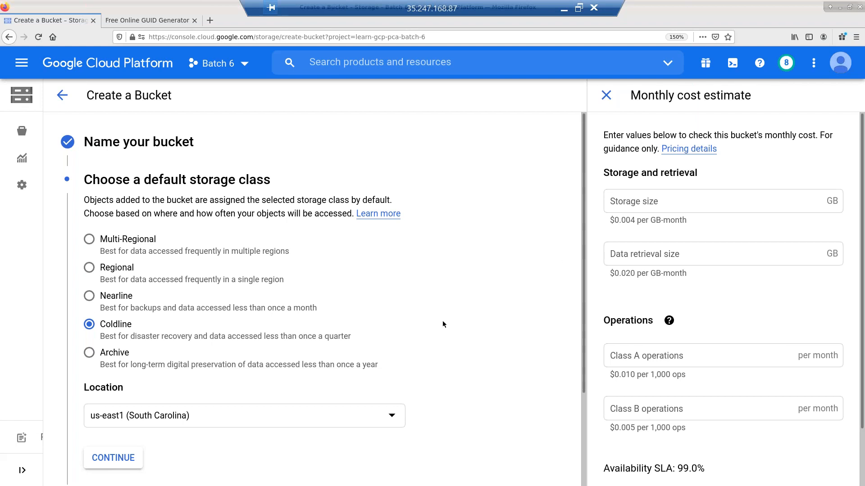
- Try the Archive storage class and check that its Availability SLA is None
left_click(94, 358)
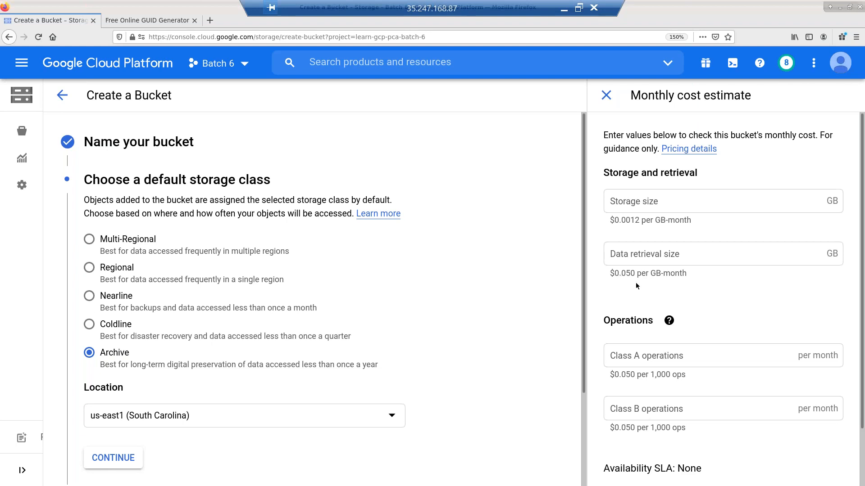
scroll(646, 331, "down", 1)
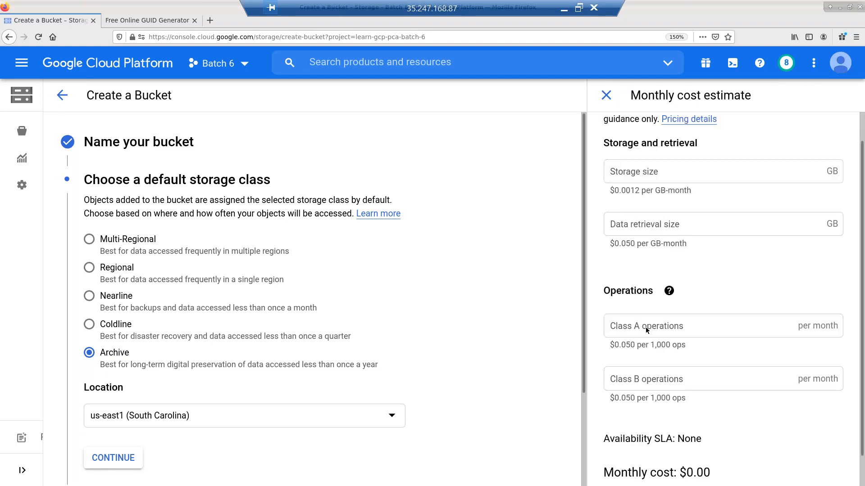
scroll(647, 330, "down", 1)
double_click(688, 407)
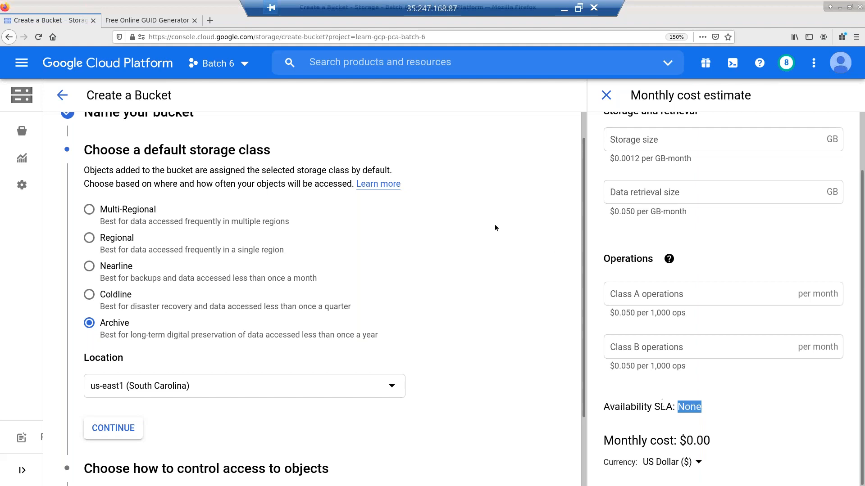
- Switch the default storage class to Multi-Regional in us, estimated at $0.026 per GB-month
scroll(495, 228, "up", 1)
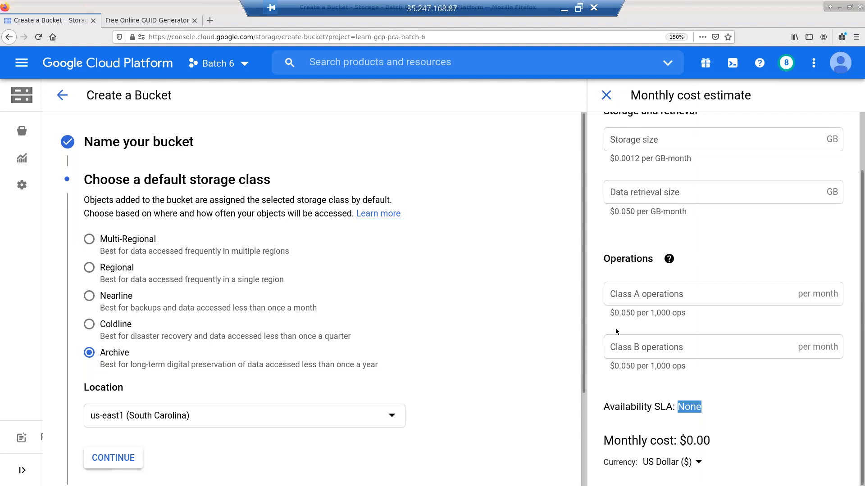
scroll(715, 263, "up", 2)
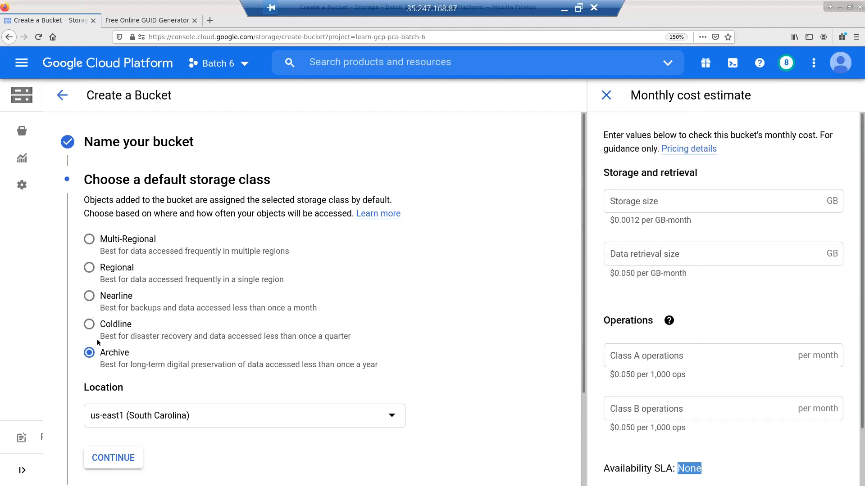
left_click(88, 239)
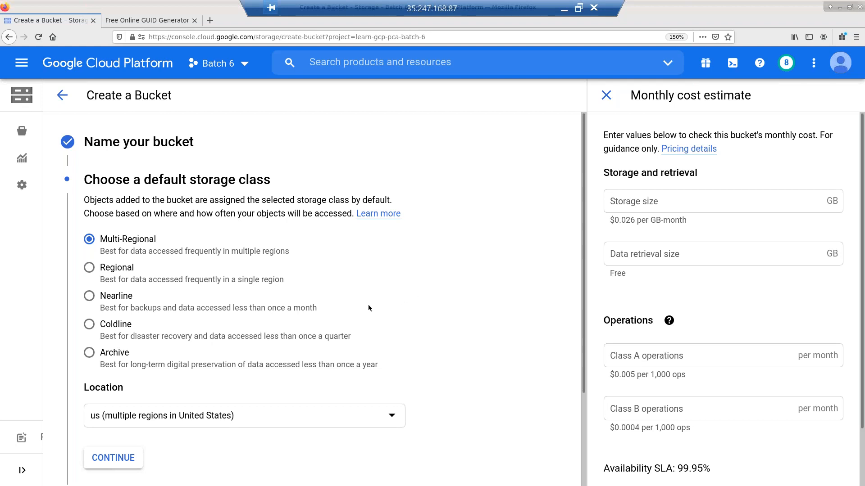
- Try the eu and then asia multi-region bucket locations
scroll(356, 311, "down", 2)
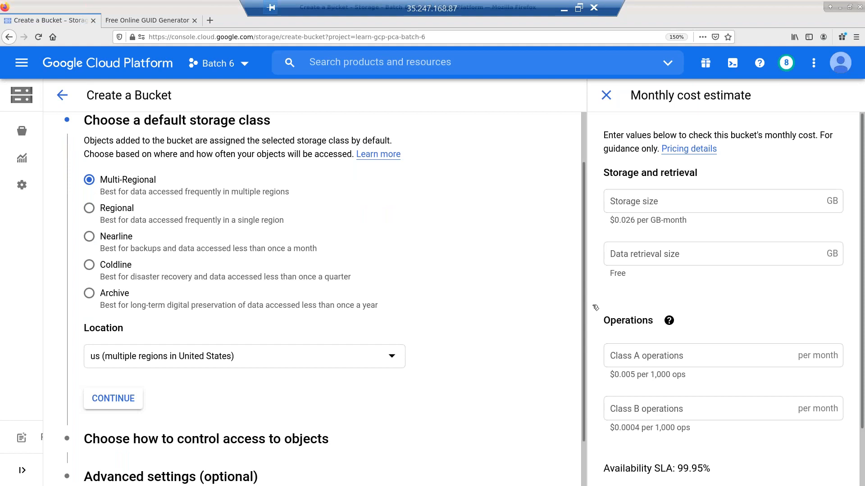
left_click(370, 363)
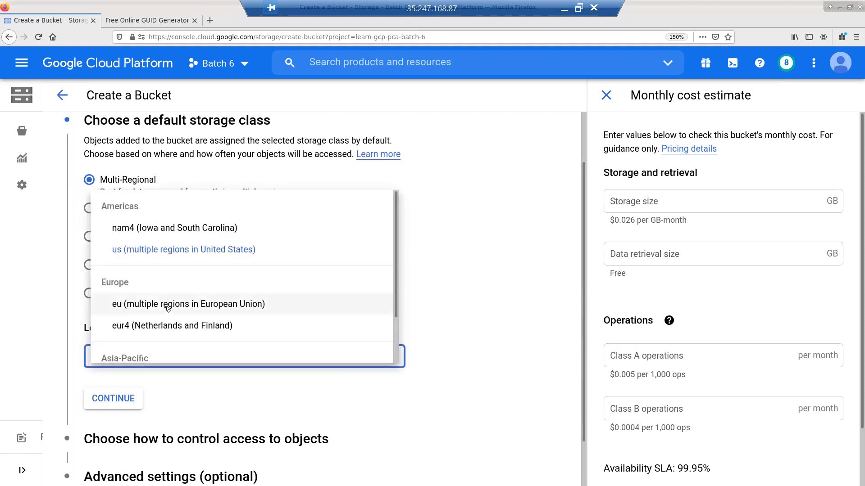
left_click(168, 308)
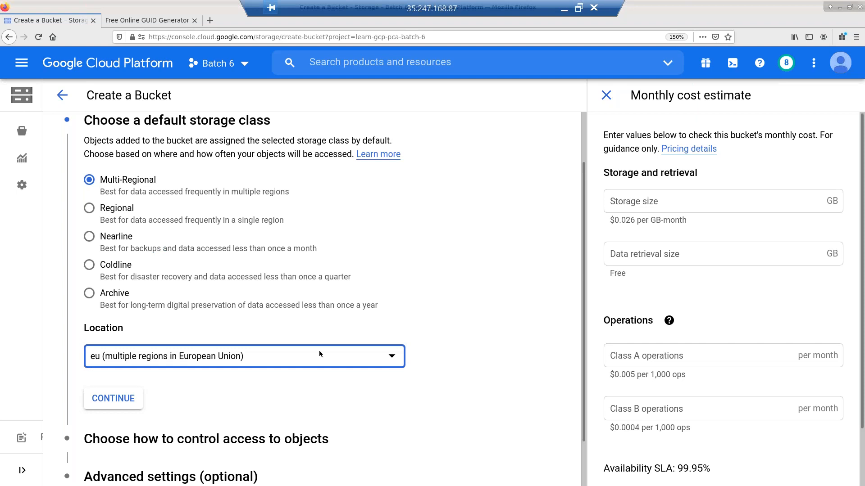
left_click(220, 357)
scroll(212, 336, "down", 2)
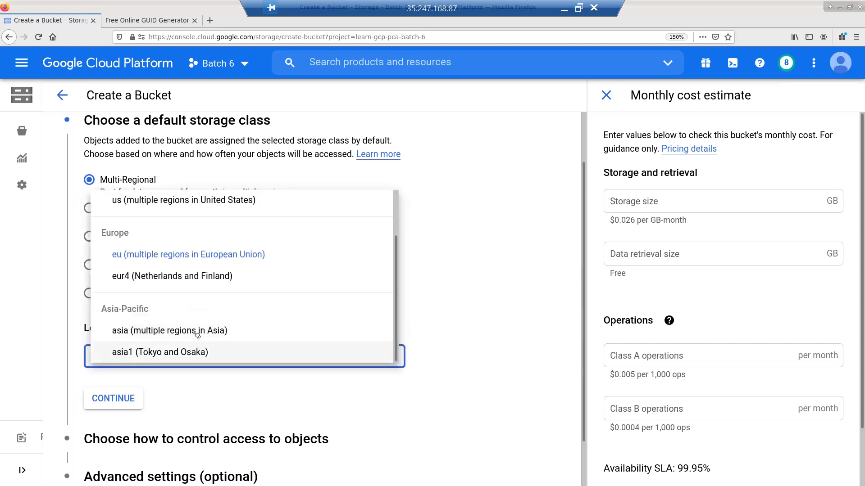
left_click(199, 332)
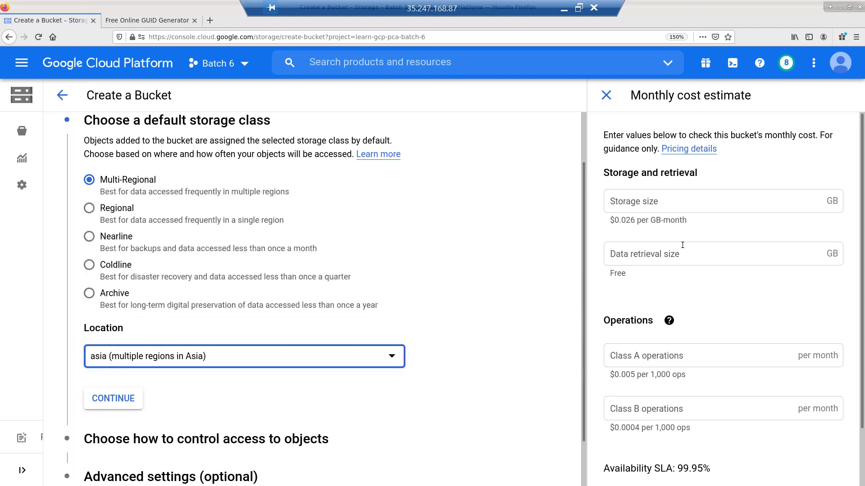
- Switch to Regional and try us-central1, asia-southeast1 and asia-south1 as the region
left_click(90, 208)
left_click(203, 362)
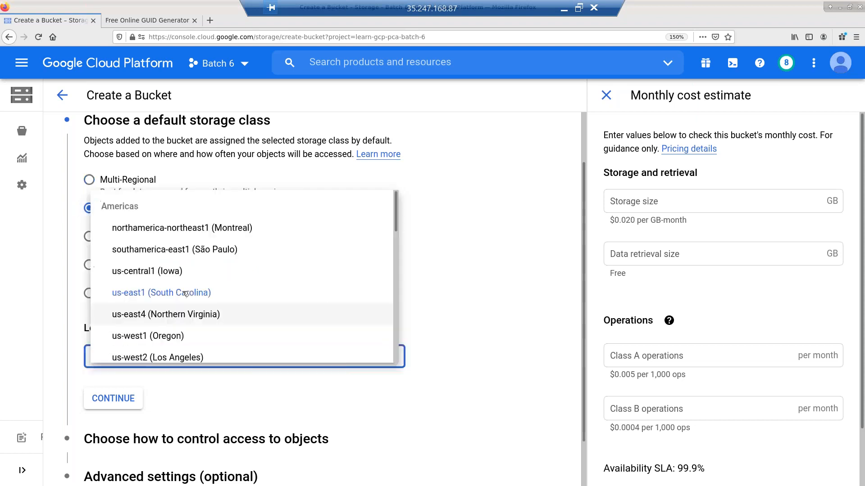
left_click(169, 274)
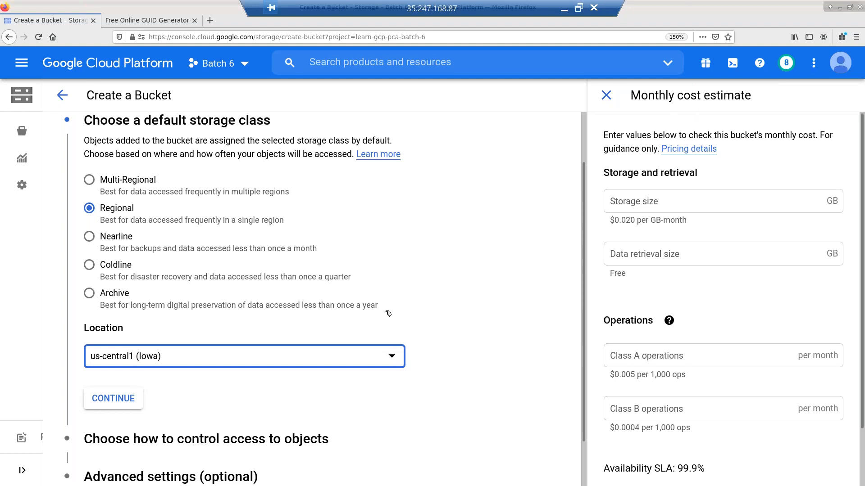
left_click(270, 359)
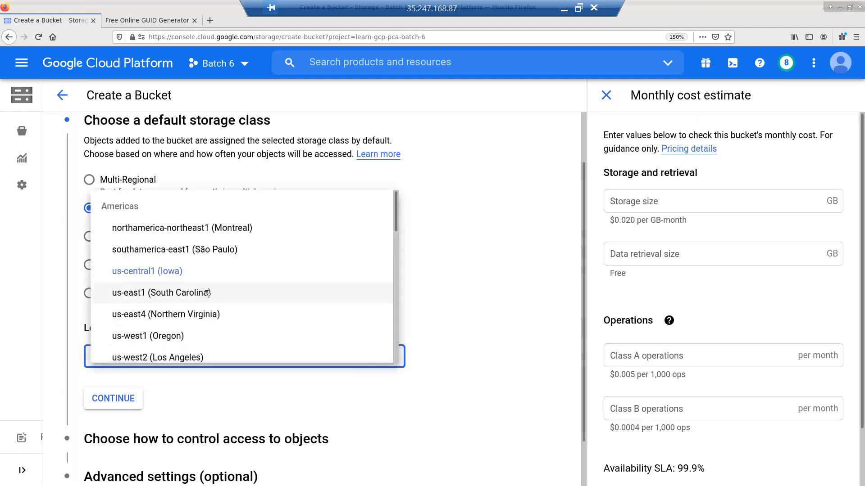
scroll(207, 293, "down", 10)
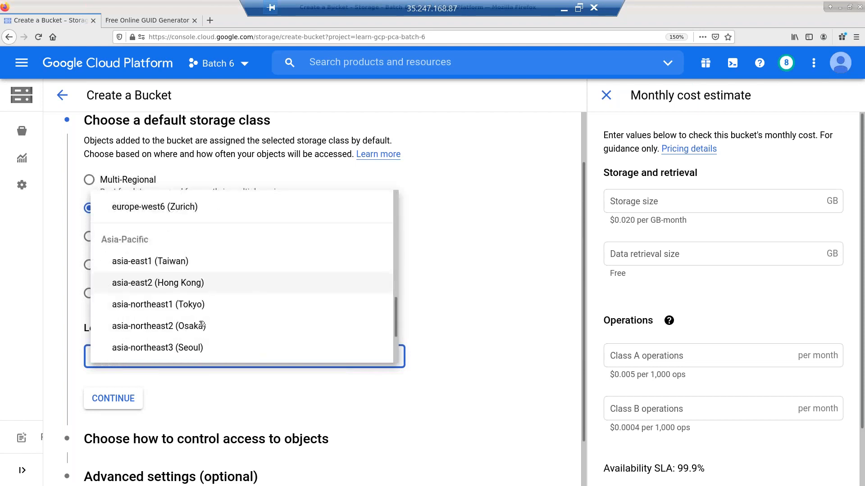
scroll(202, 325, "down", 2)
left_click(203, 329)
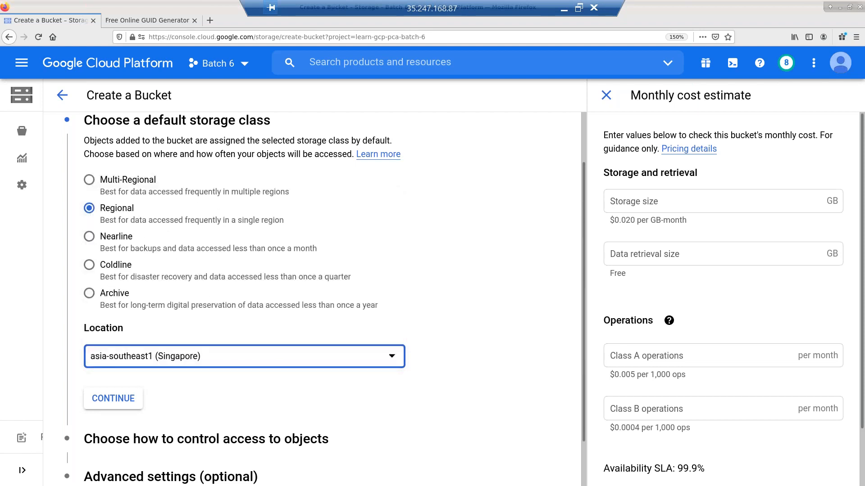
left_click(215, 360)
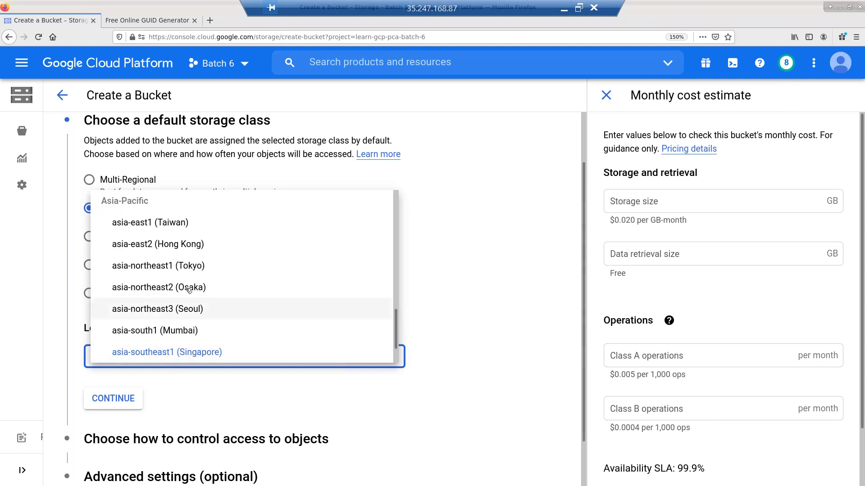
left_click(198, 331)
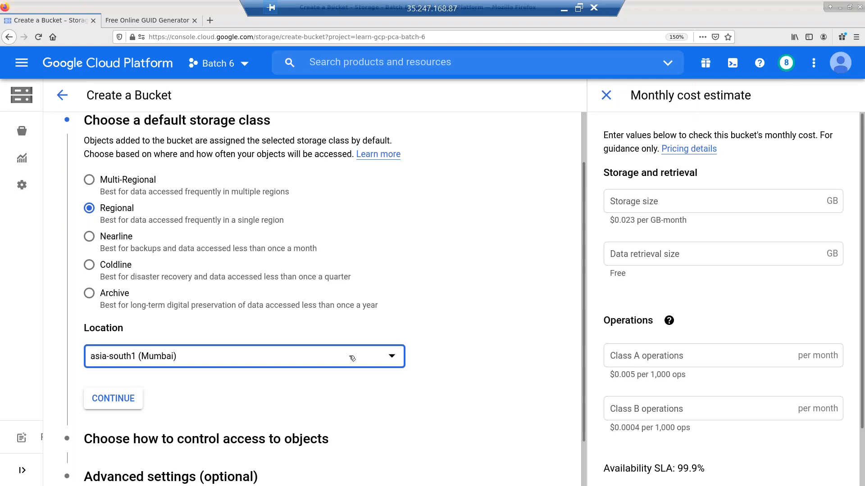
- Try Tokyo, Jakarta and Osaka, then settle on asia-east1 (Taiwan) at $0.020 per GB-month
left_click(293, 356)
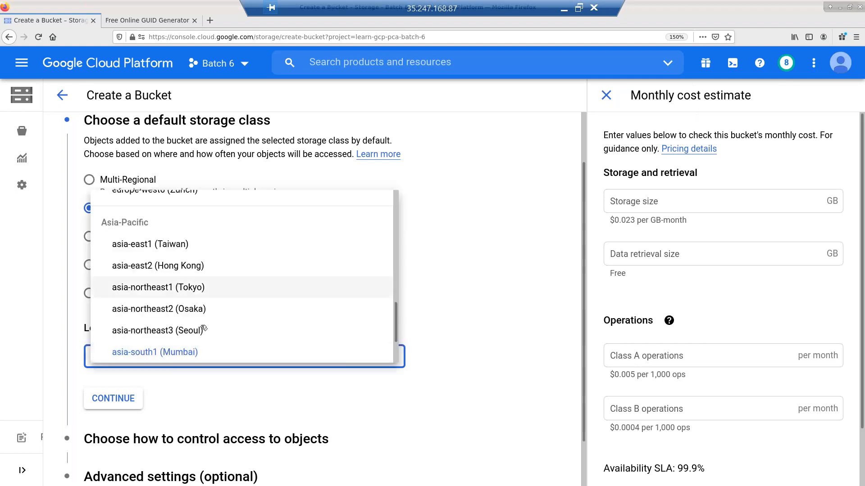
left_click(191, 288)
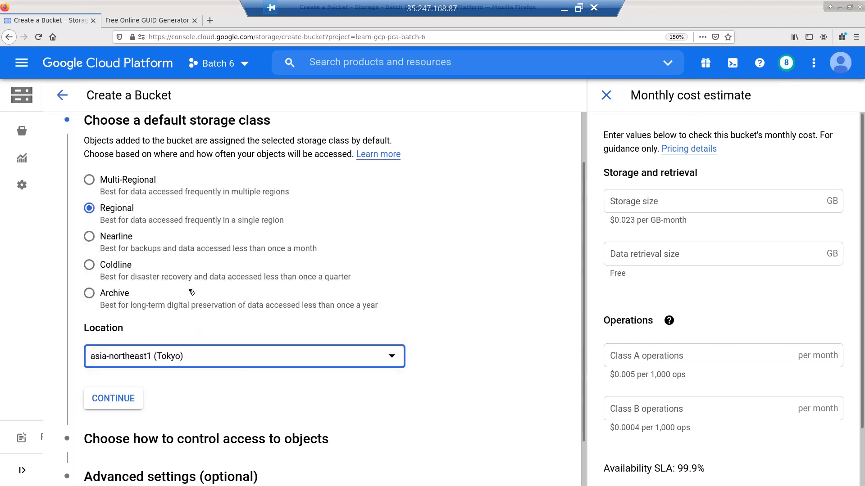
left_click(175, 353)
scroll(179, 329, "down", 3)
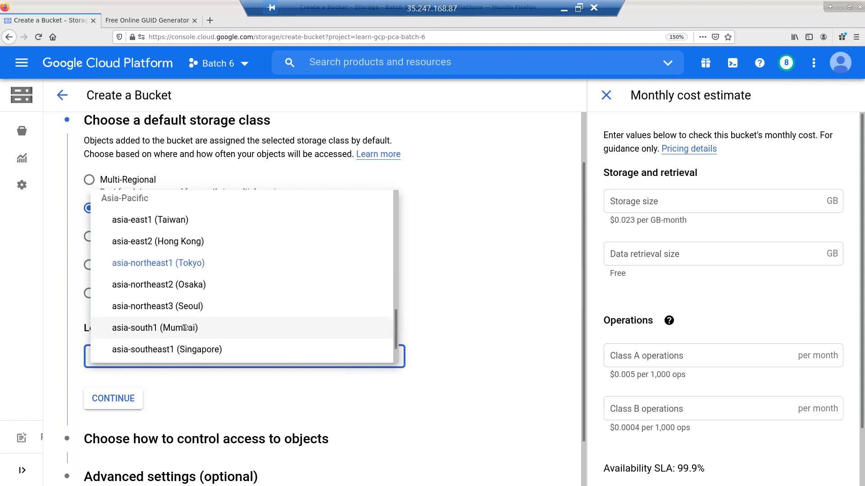
left_click(204, 336)
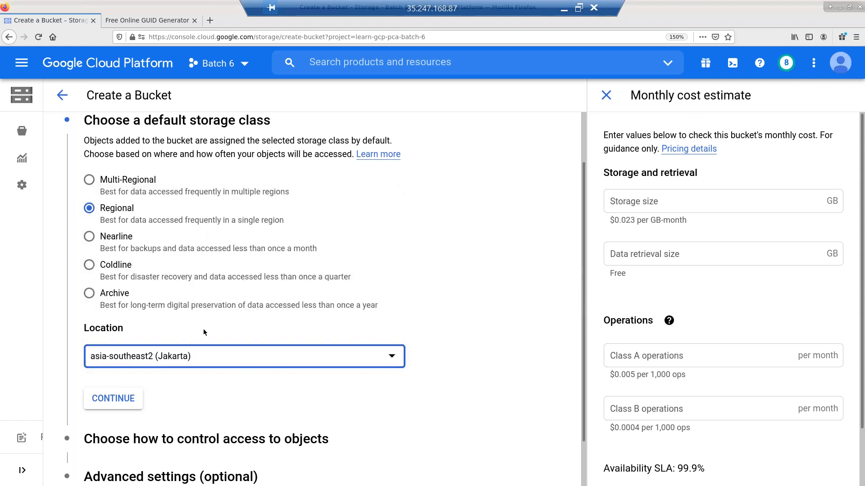
left_click(239, 360)
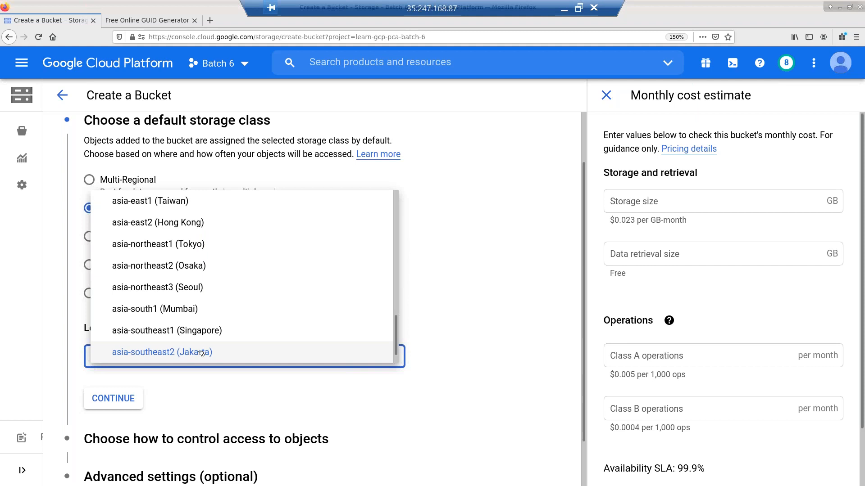
left_click(189, 269)
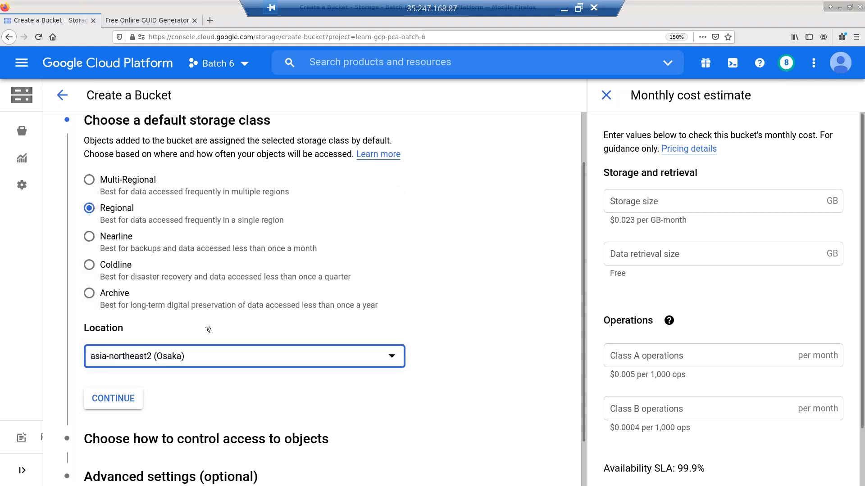
left_click(185, 356)
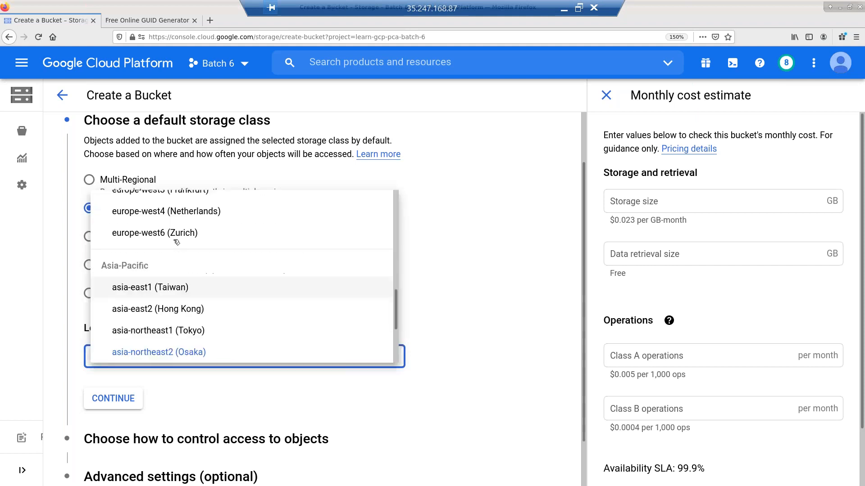
left_click(180, 291)
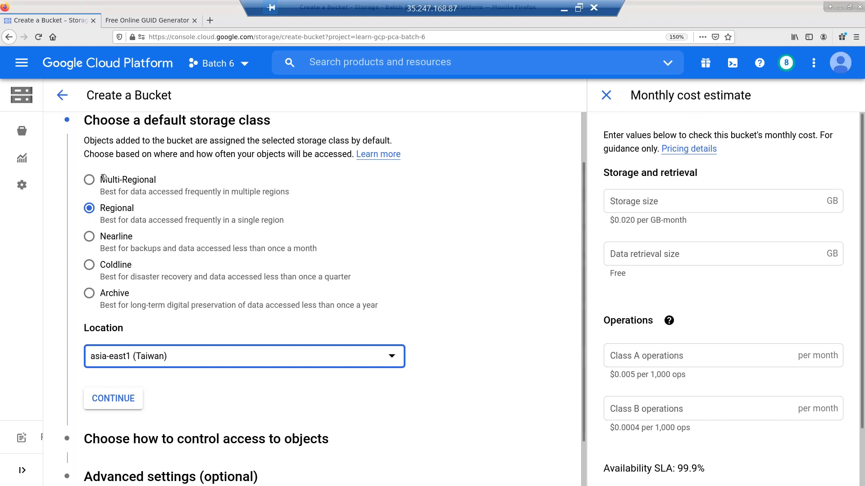
- Set the storage class to Multi-Regional with the US multi-region as location
left_click(90, 182)
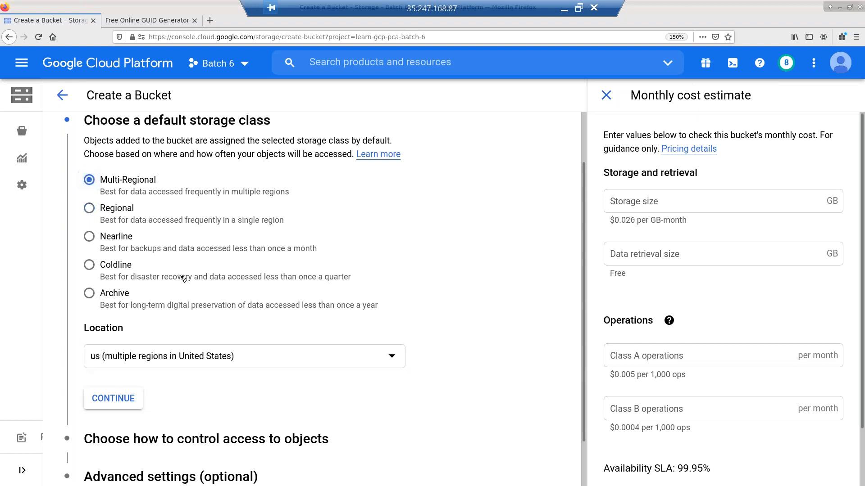
left_click(205, 358)
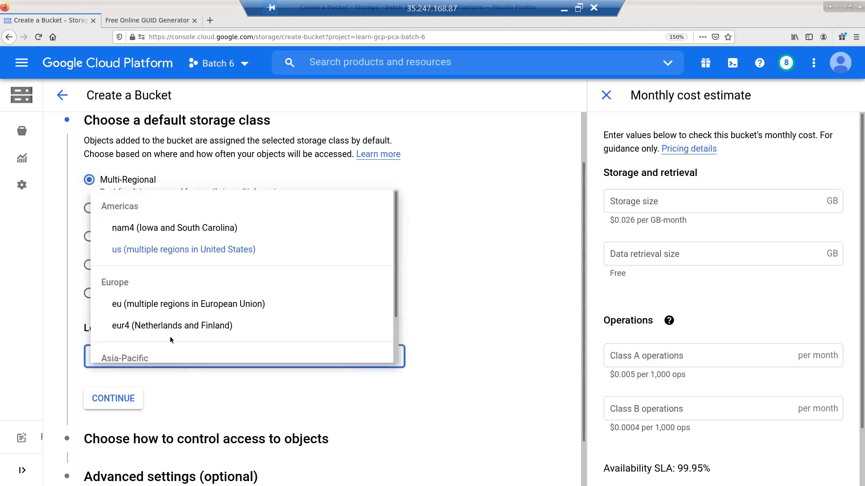
scroll(174, 315, "down", 2)
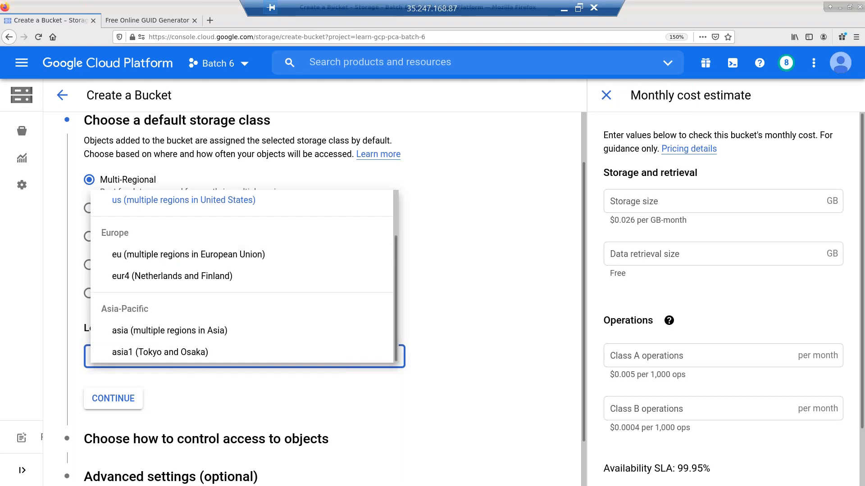
scroll(160, 254, "up", 2)
left_click(160, 254)
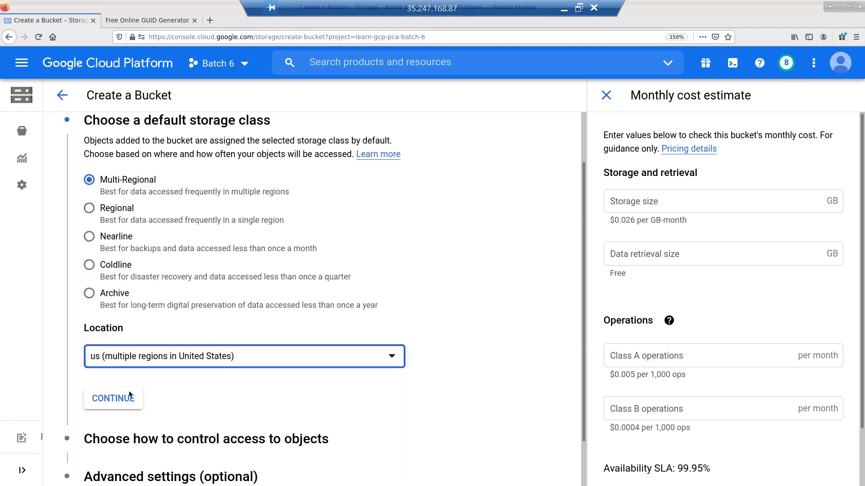
- Create the bucket with fine-grained access and return to the bucket list
left_click(110, 399)
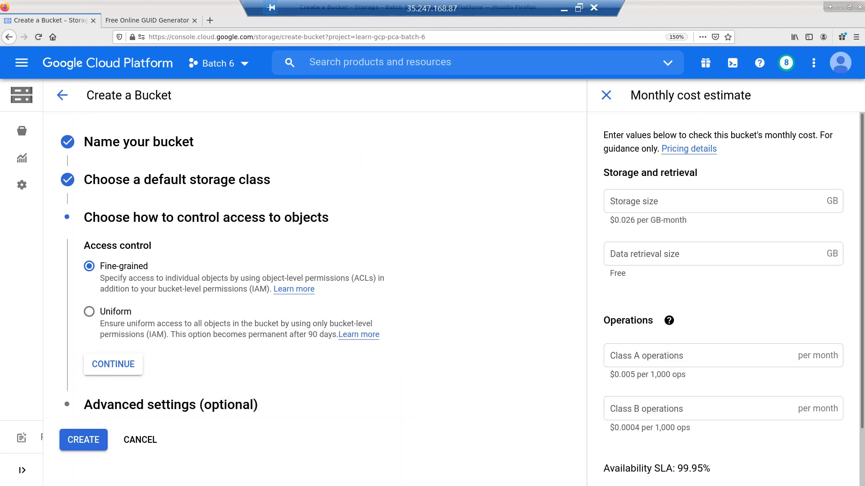
left_click(83, 439)
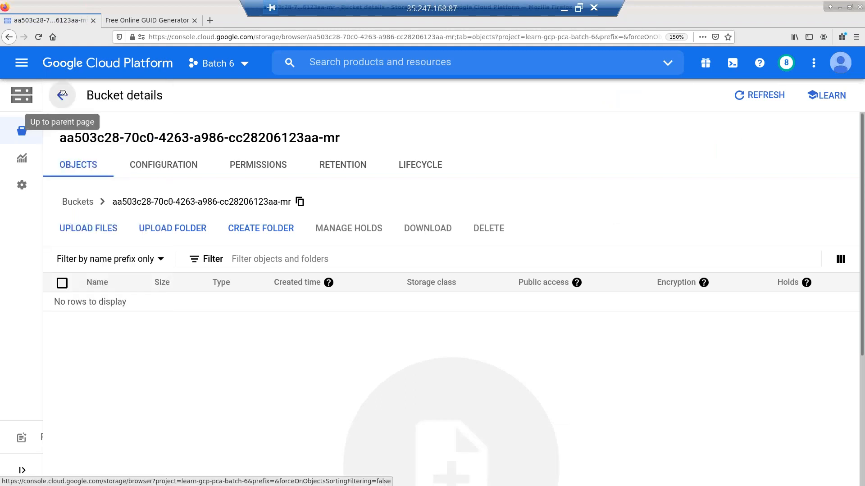
left_click(62, 94)
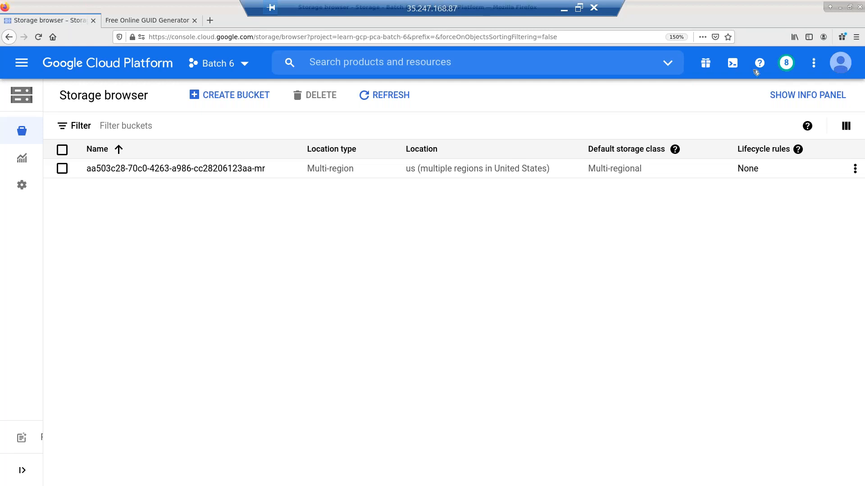
- Open Cloud Shell, copy a generated GUID and clear and enlarge the terminal
left_click(731, 64)
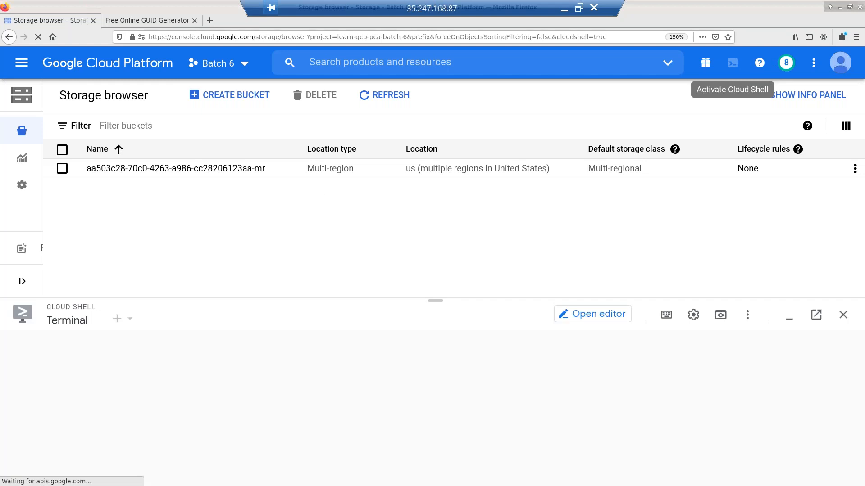
left_click(146, 20)
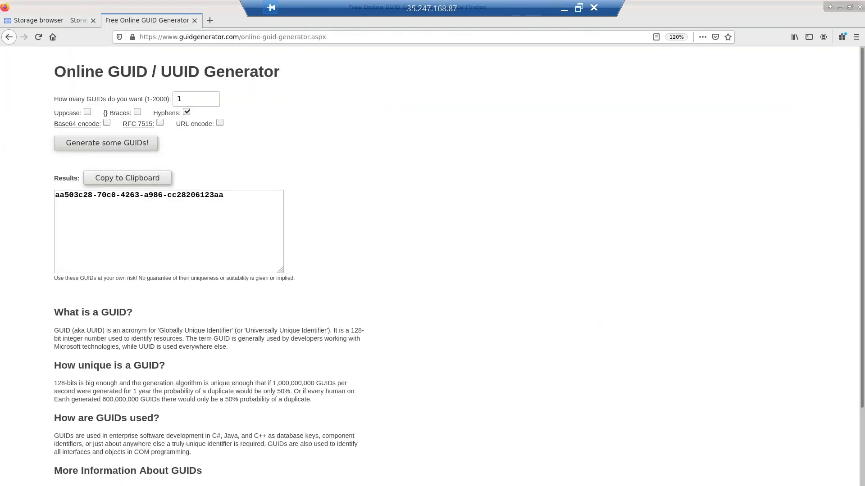
left_click(128, 177)
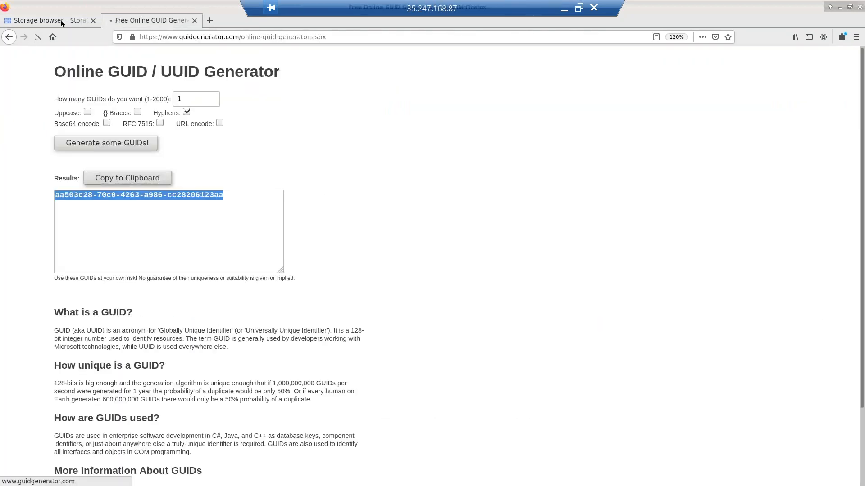
left_click(61, 20)
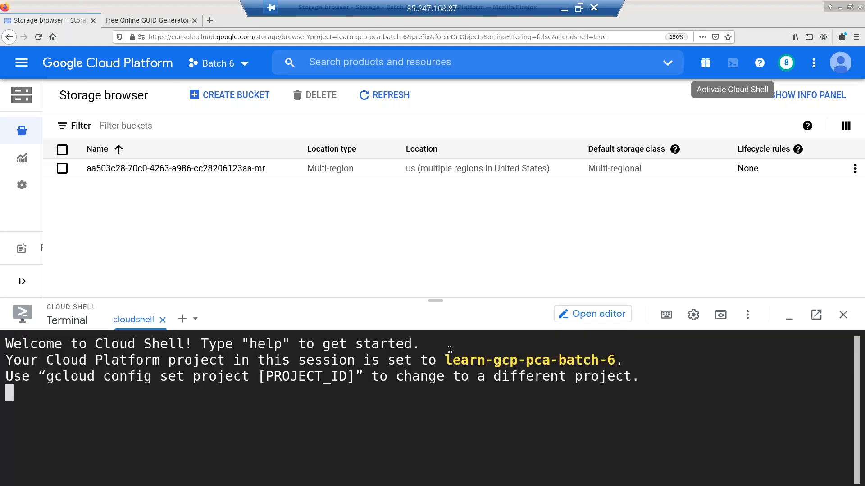
key("ctrl+l")
type("p")
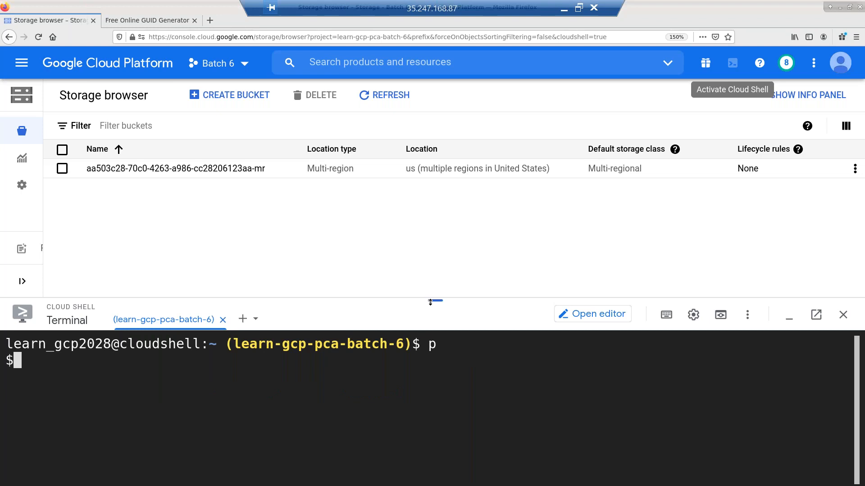
left_click_drag(431, 231, 432, 227)
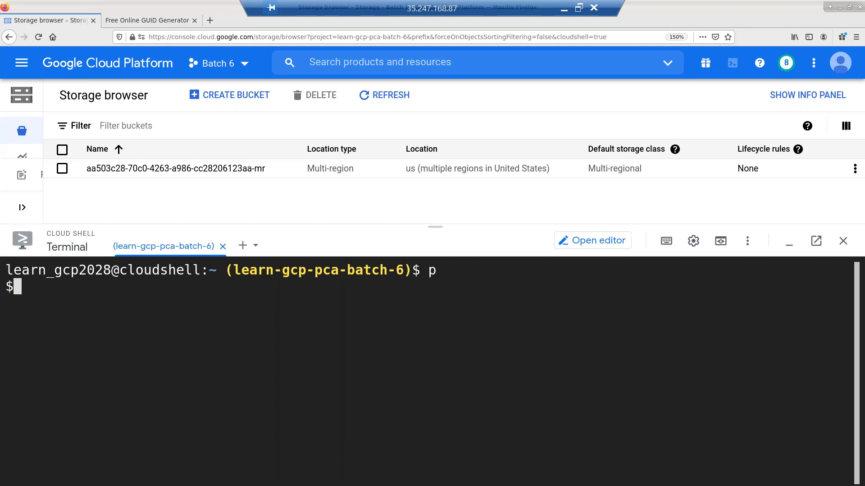
- Run gsutil mb gs://<GUID>-default-values, authorise it, and refresh to see the Standard bucket
type("gsutil ")
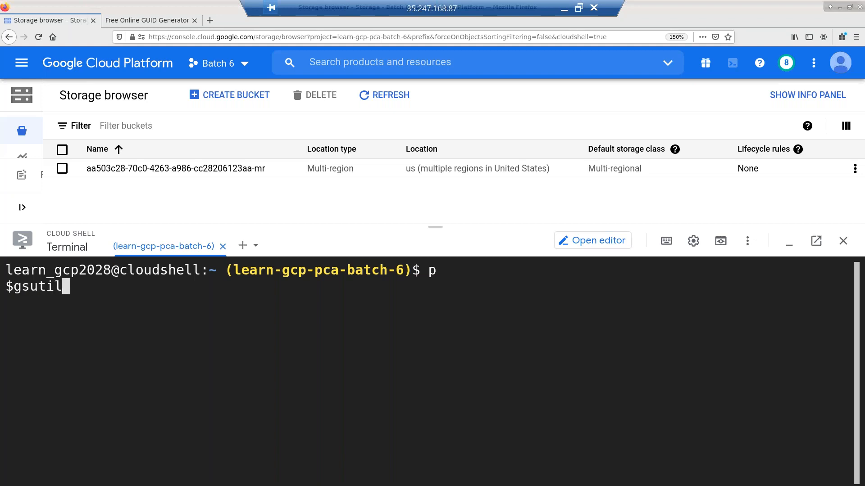
type("mb gs:")
type("//")
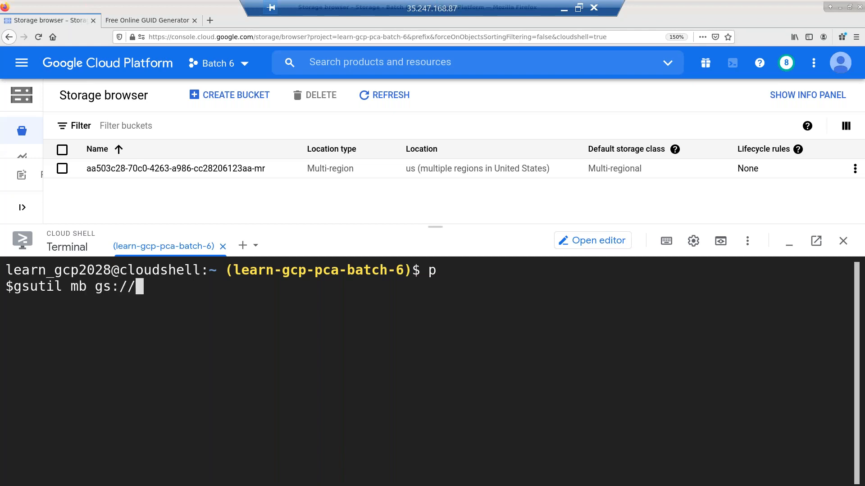
key("ctrl+v")
type("-dfa")
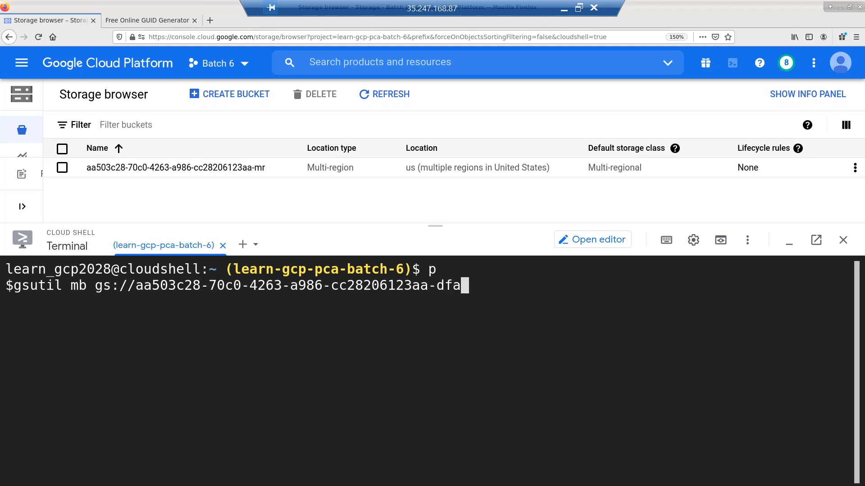
key("BackSpace")
key("BackSpace")
type("eault")
key("BackSpace")
key("BackSpace")
key("BackSpace")
key("BackSpace")
type("fault-values")
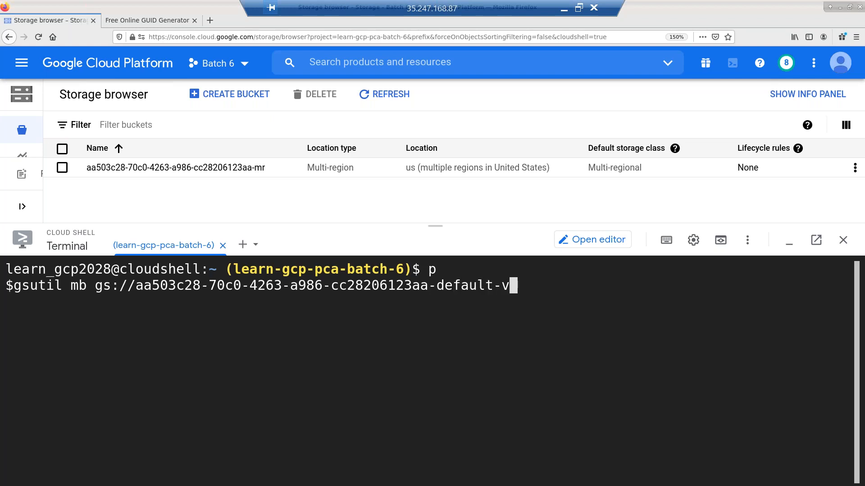
key("Return")
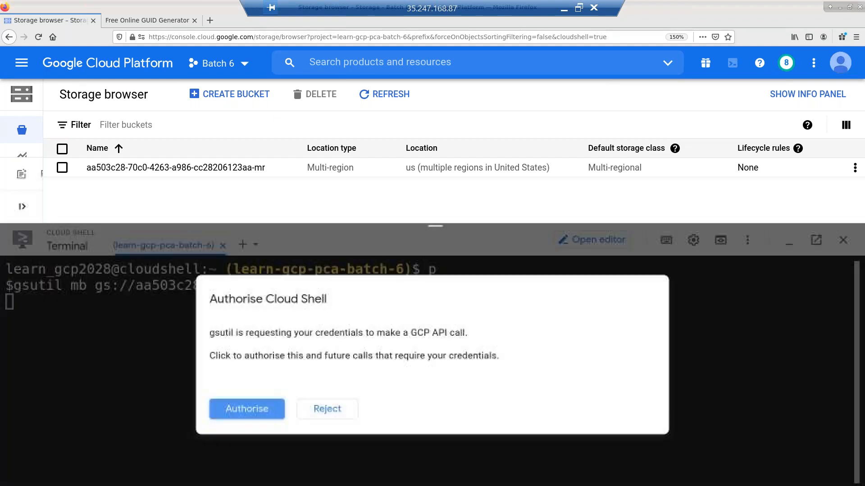
left_click(271, 416)
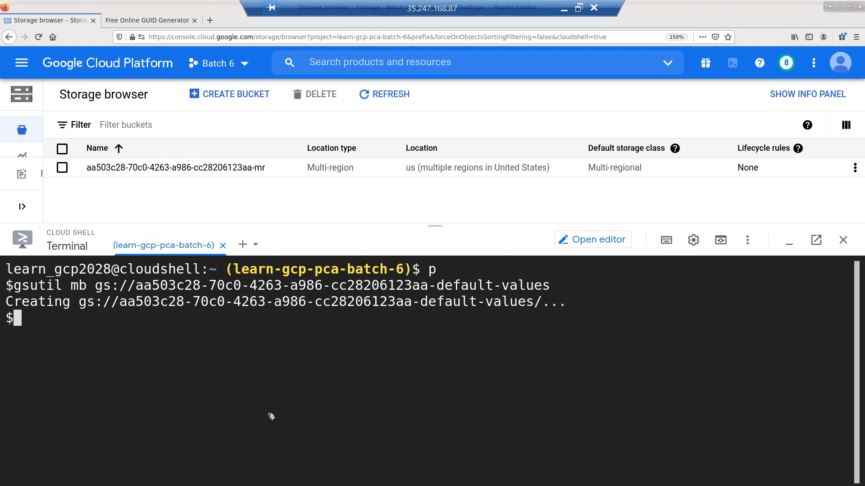
left_click(385, 95)
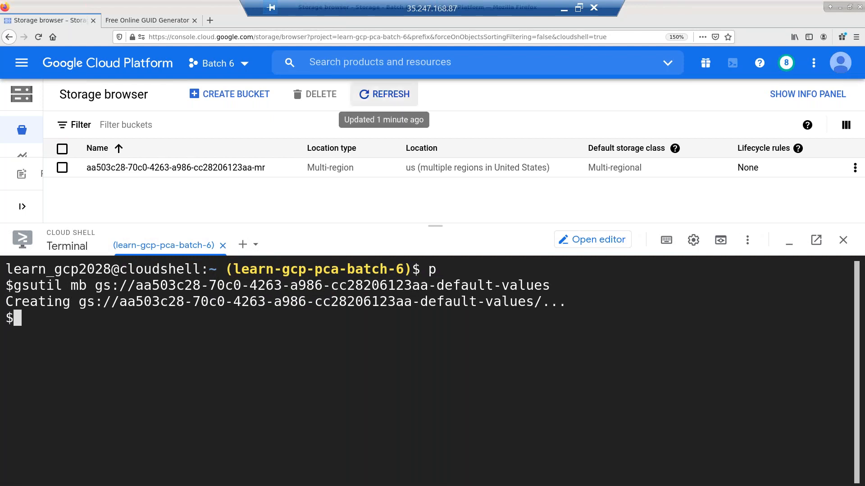
left_click_drag(437, 254, 437, 319)
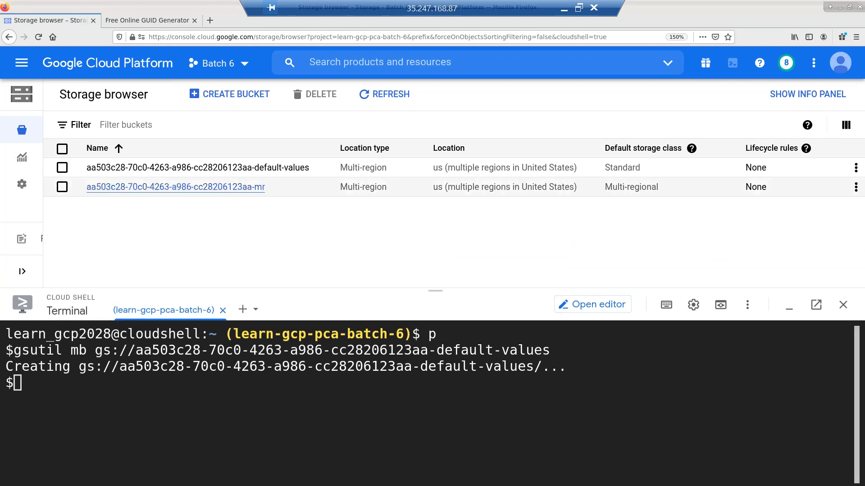
- Delete the -default-values bucket by pasting its name into the confirmation field
left_click(62, 168)
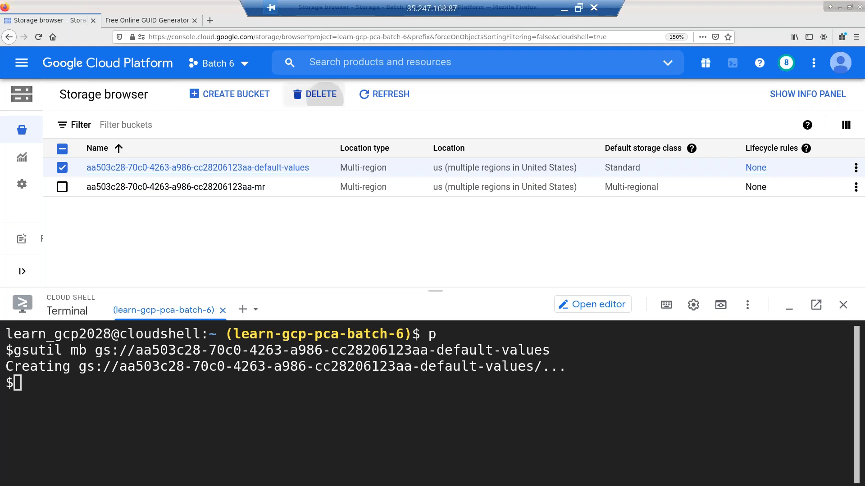
left_click(324, 103)
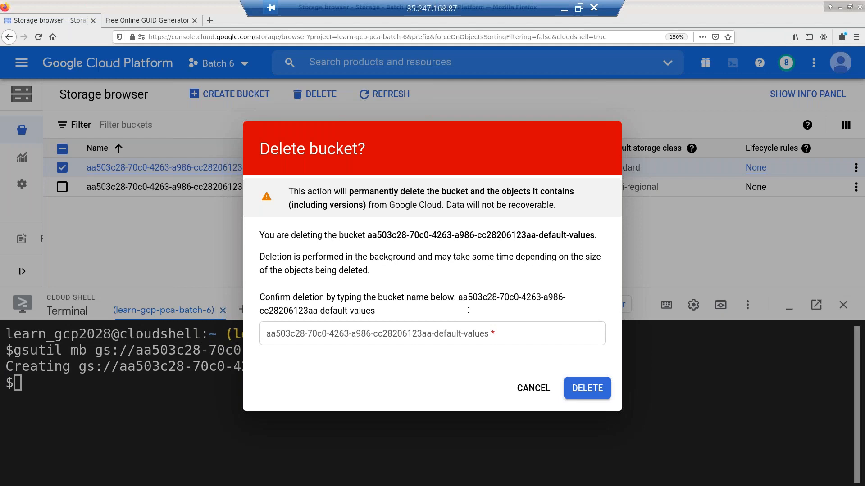
left_click_drag(458, 298, 469, 310)
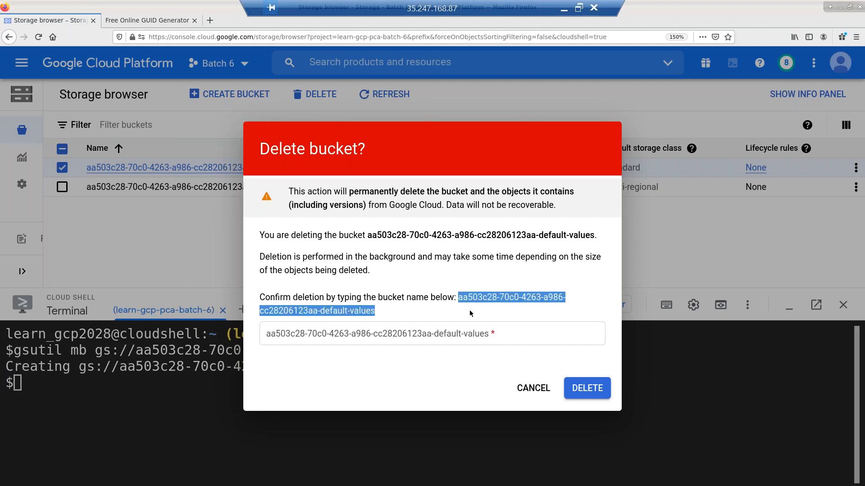
left_click(456, 340)
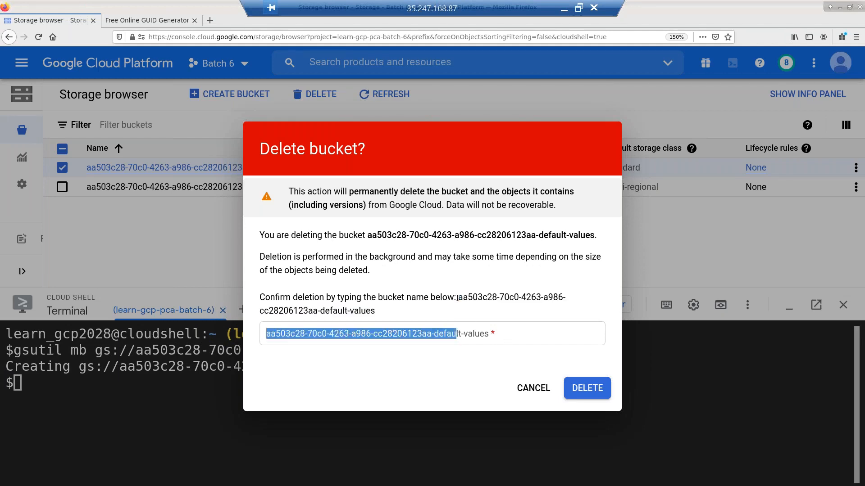
left_click_drag(458, 297, 461, 315)
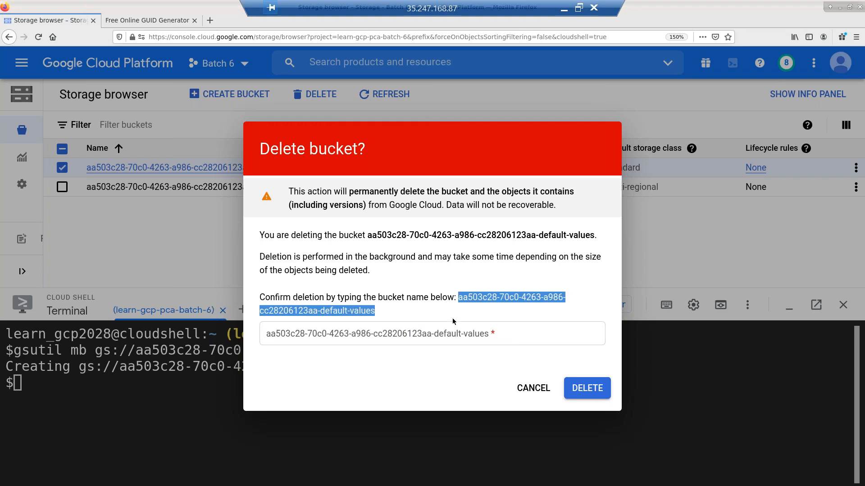
left_click(443, 332)
key("ctrl+v")
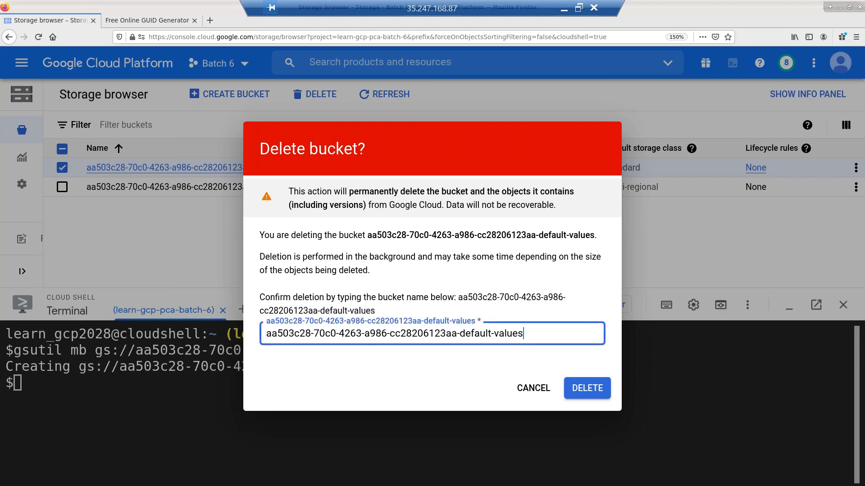
left_click(582, 392)
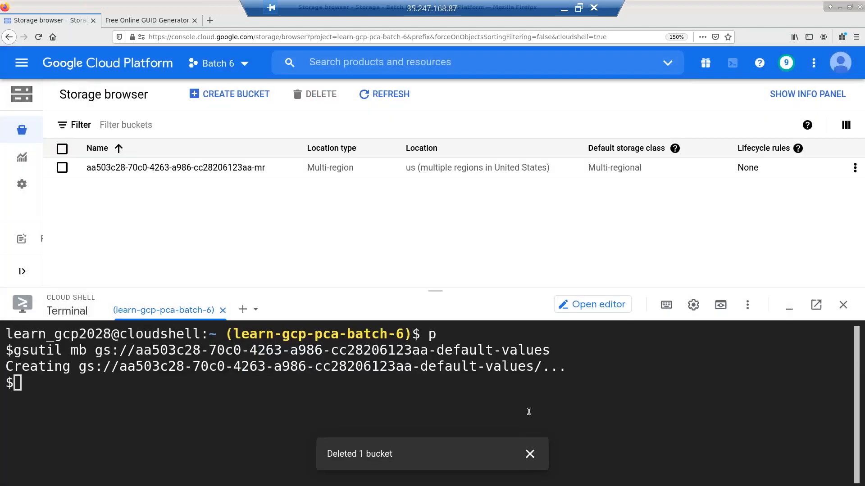
- Edit the recalled gsutil mb command to use -c multi_regional -l asia
key("ctrl+l")
key("Up")
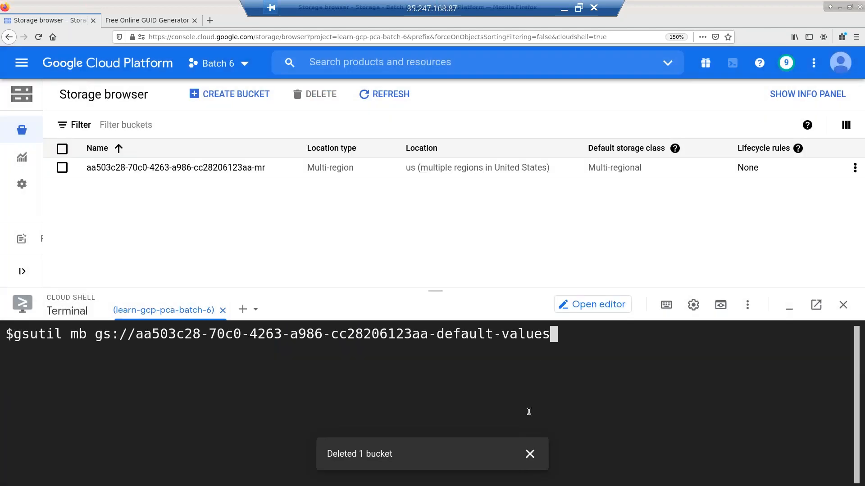
key("BackSpace")
key("BackSpace")
key("BackSpace")
key("BackSpace")
key("BackSpace")
key("BackSpace")
key("BackSpace")
key("BackSpace")
key("BackSpace")
key("BackSpace")
key("BackSpace")
key("BackSpace")
key("BackSpace")
key("BackSpace")
key("BackSpace")
key("Home")
key("Right")
key("Right")
key("Right")
key("Right")
key("Right")
key("Right")
key("Right")
key("Right")
key("Right")
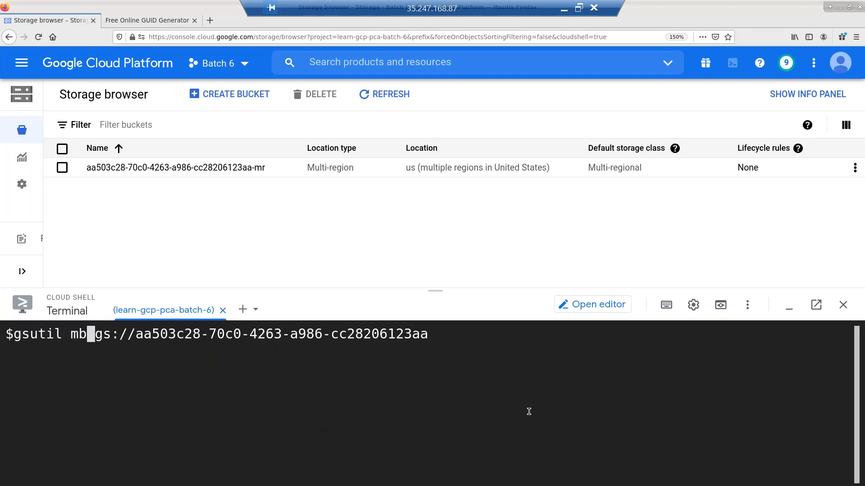
type("-c")
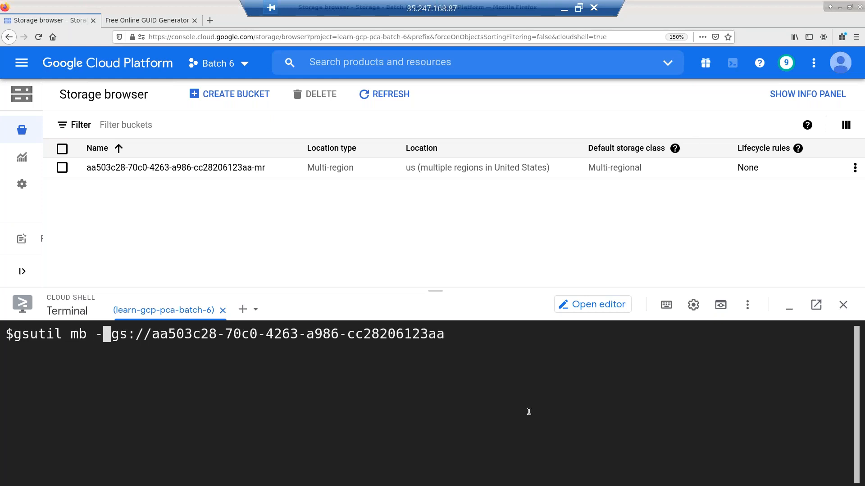
type(" m")
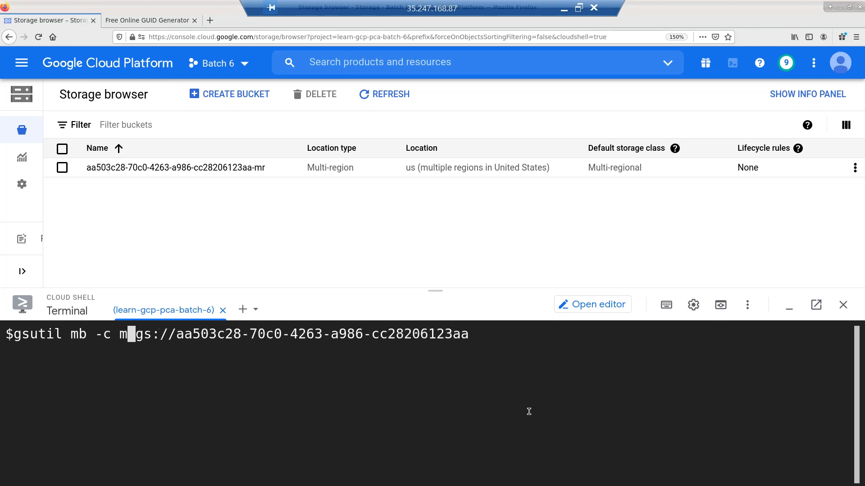
type("ulti")
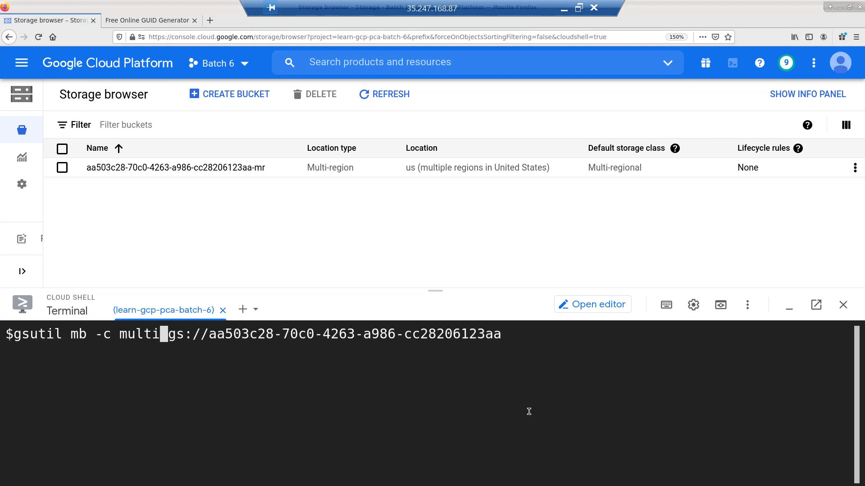
type("_regional")
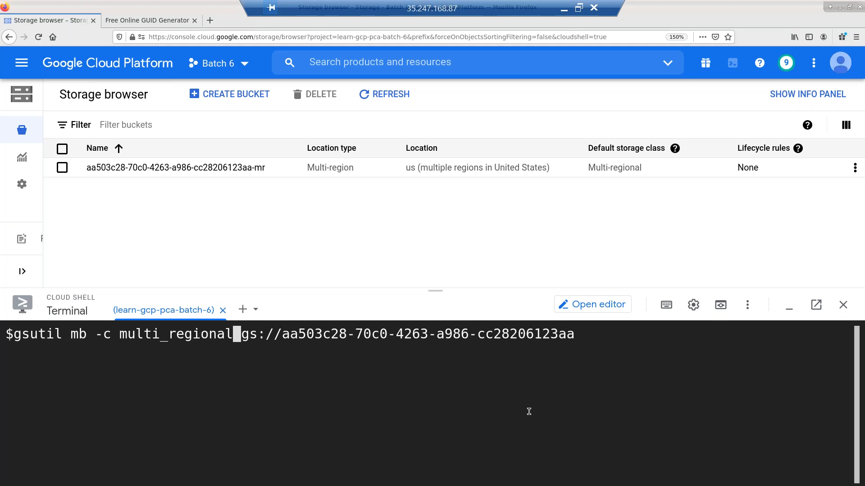
type("-l ")
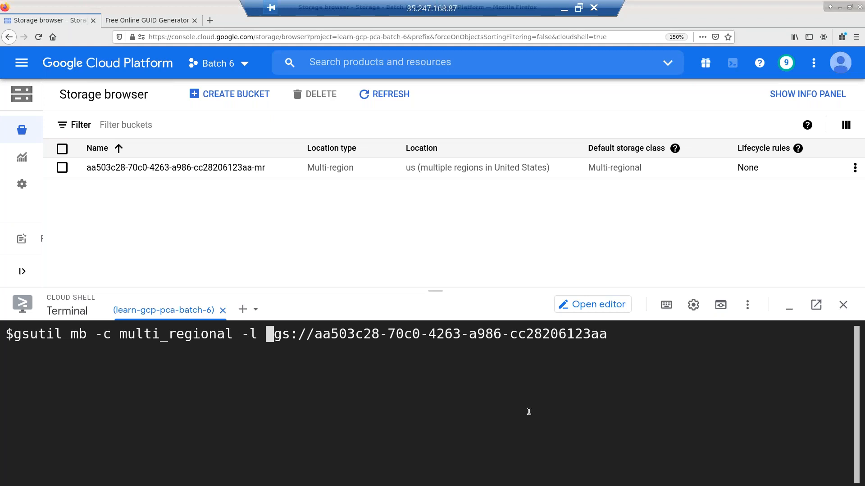
type("us")
key("BackSpace")
key("BackSpace")
type("emea")
key("BackSpace")
key("BackSpace")
key("BackSpace")
key("BackSpace")
type("asia")
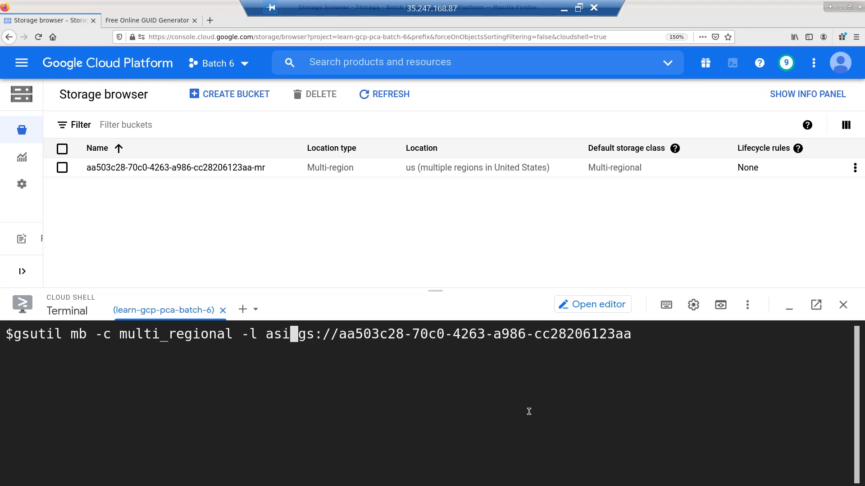
- Give the bucket name the suffix -cli-mr and run the command
key("End")
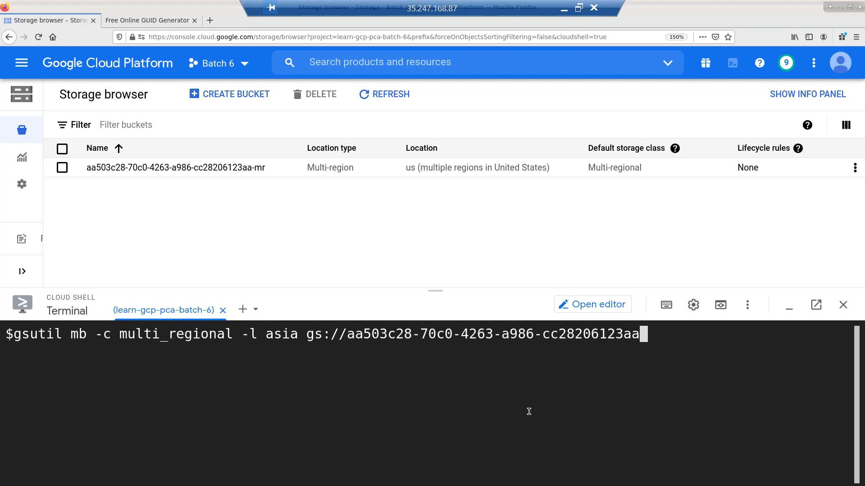
type("-r")
key("Left")
type("m")
key("Left")
type("-")
key("Left")
type("cli")
key("End")
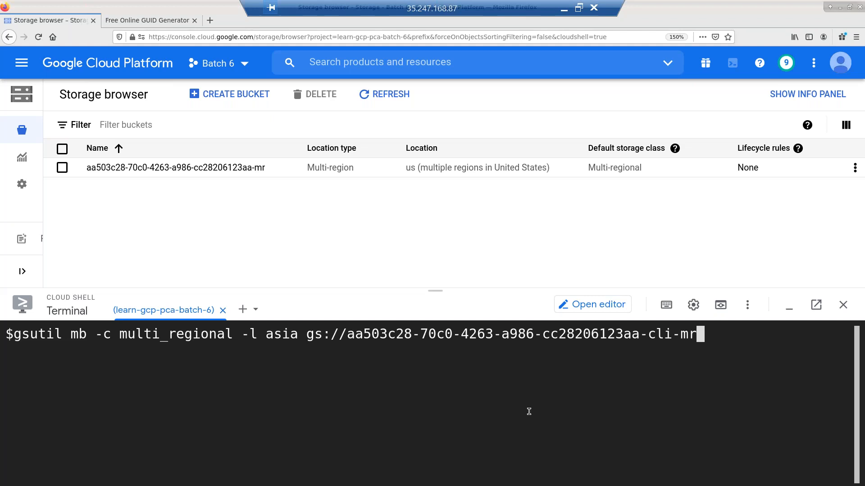
key("Return")
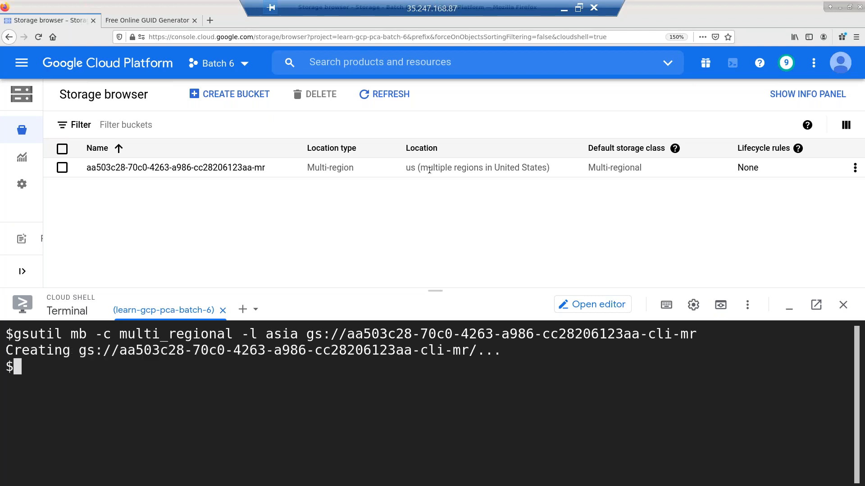
- Refresh the list and delete the us multi-region -mr bucket
left_click(384, 94)
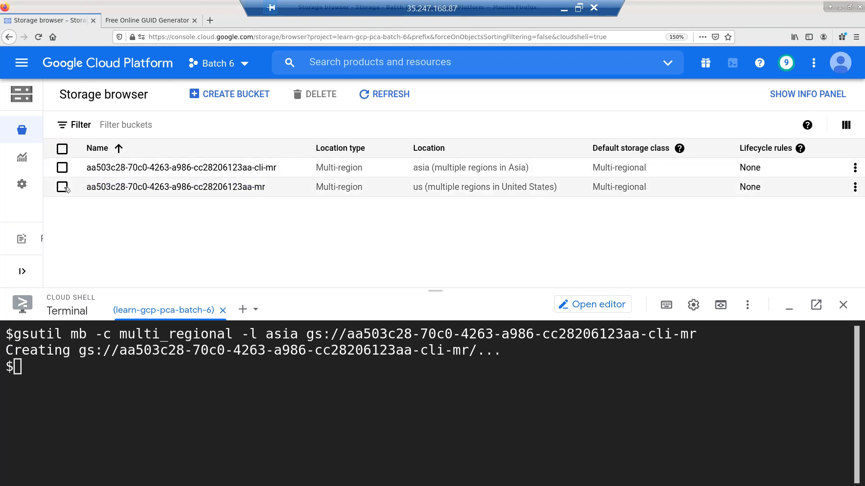
left_click(100, 188)
left_click(315, 95)
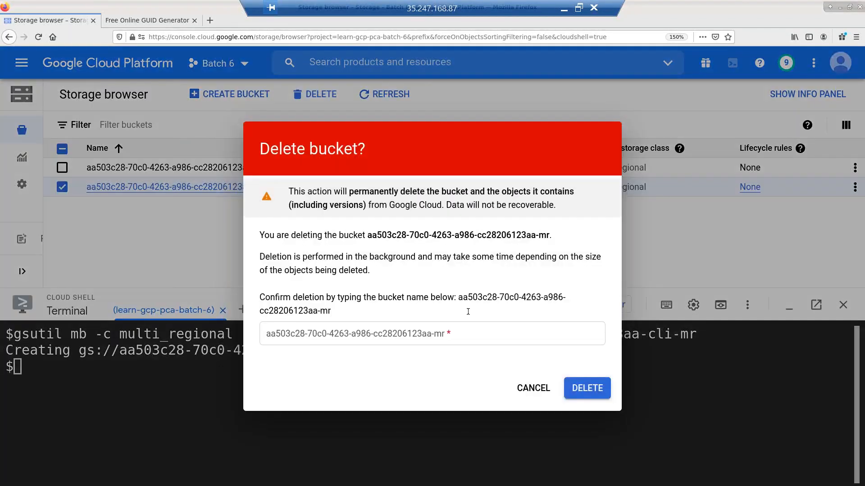
left_click_drag(458, 297, 470, 315)
key("ctrl+c")
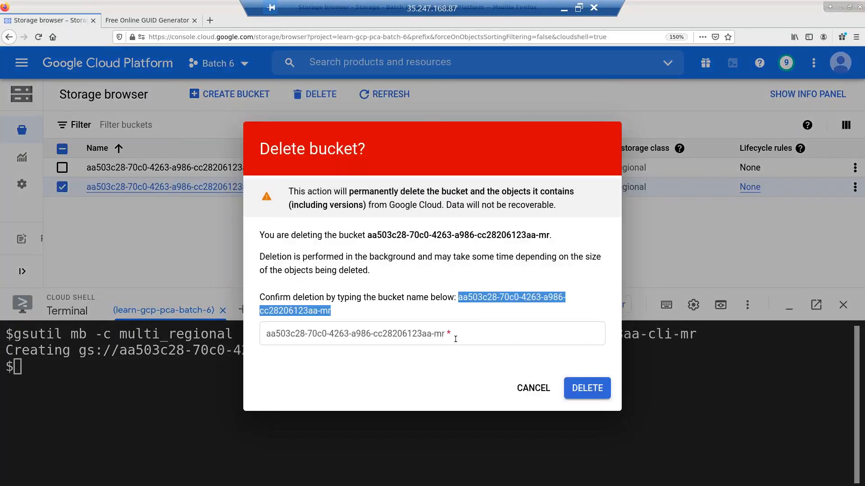
left_click(456, 340)
key("ctrl+v")
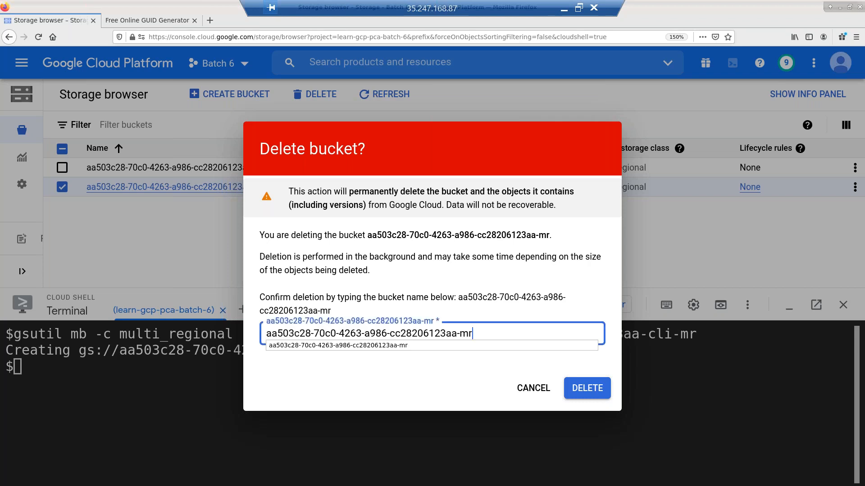
key("Return")
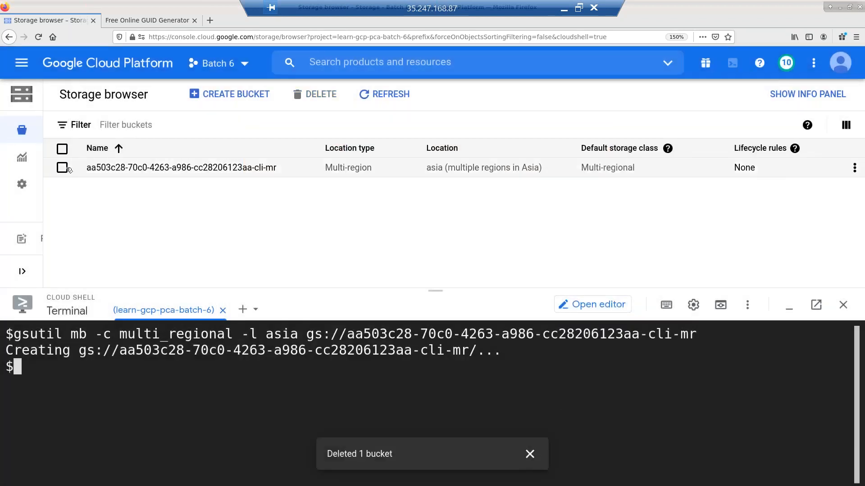
- Delete the asia -cli-mr bucket, confirming with its pasted name
left_click(64, 168)
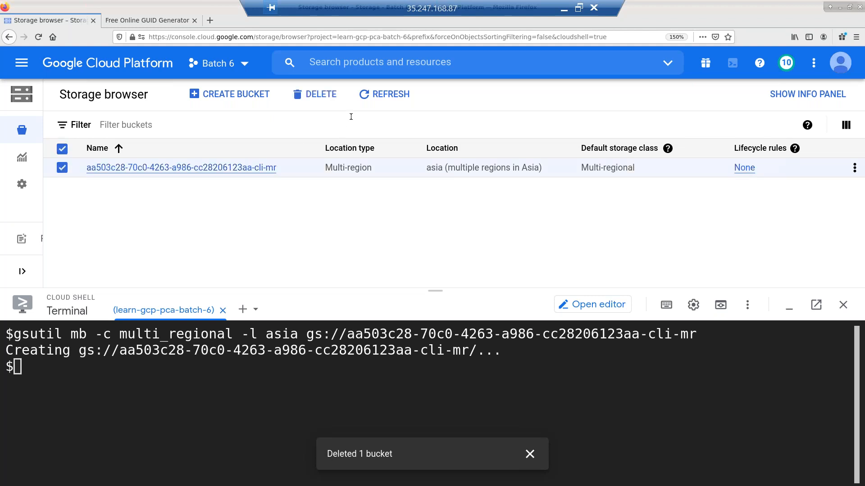
left_click(315, 94)
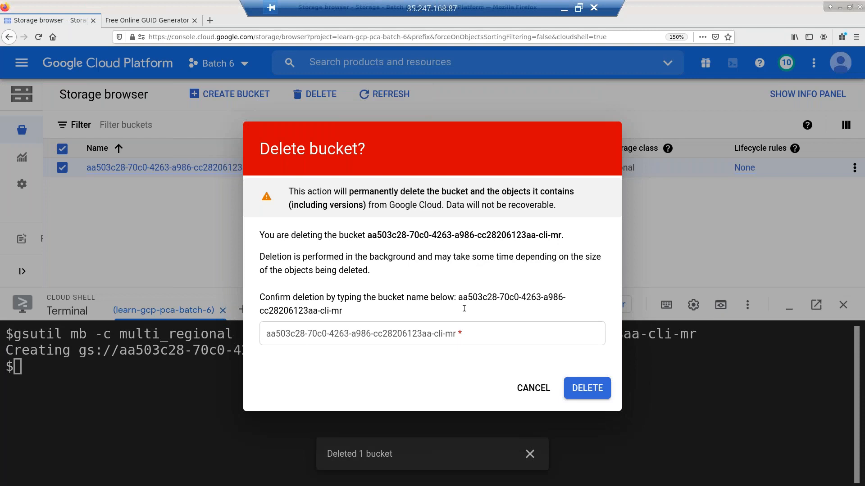
double_click(464, 308)
key("ctrl+c")
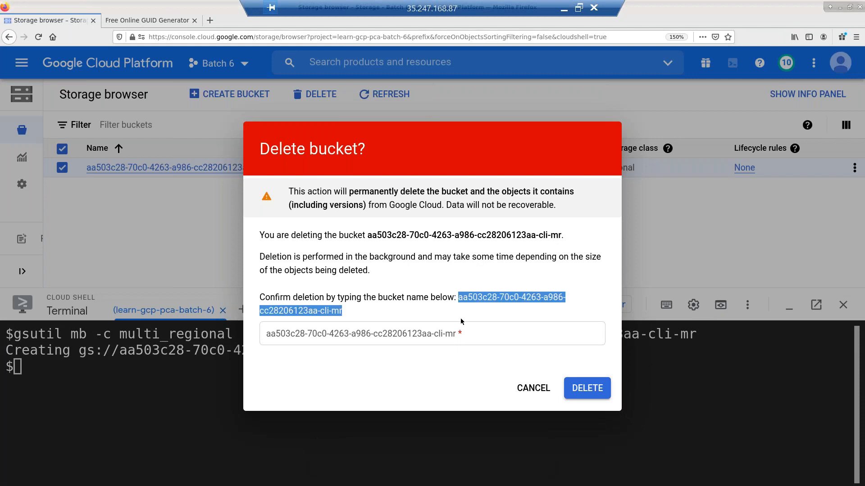
left_click(468, 340)
key("ctrl+v")
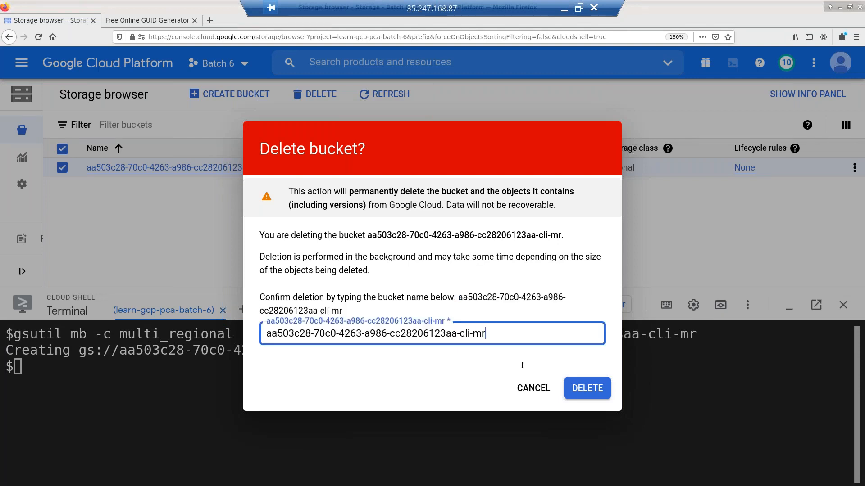
left_click(587, 389)
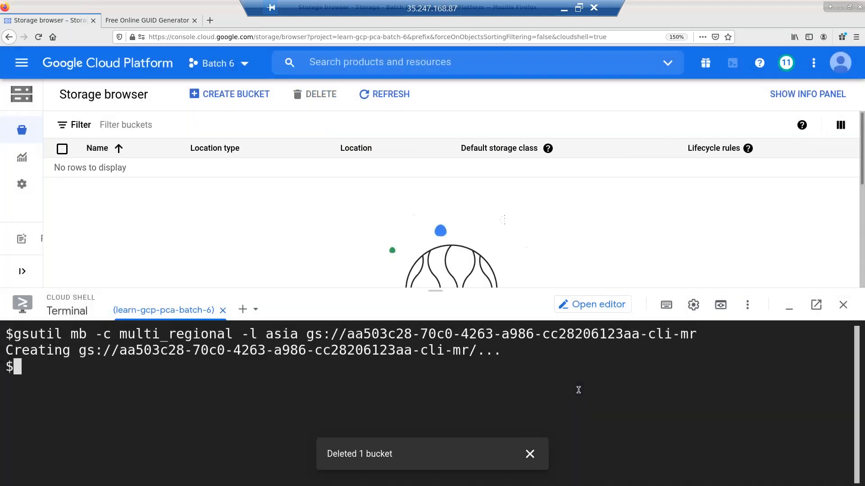
- Rerun the gsutil mb command without cli to create the asia multi-regional -mr bucket
left_click(578, 390)
key("ctrl+l")
key("Up")
key("Left")
key("Left")
key("Left")
key("Left")
key("Left")
key("Left")
key("Delete")
key("Delete")
key("Delete")
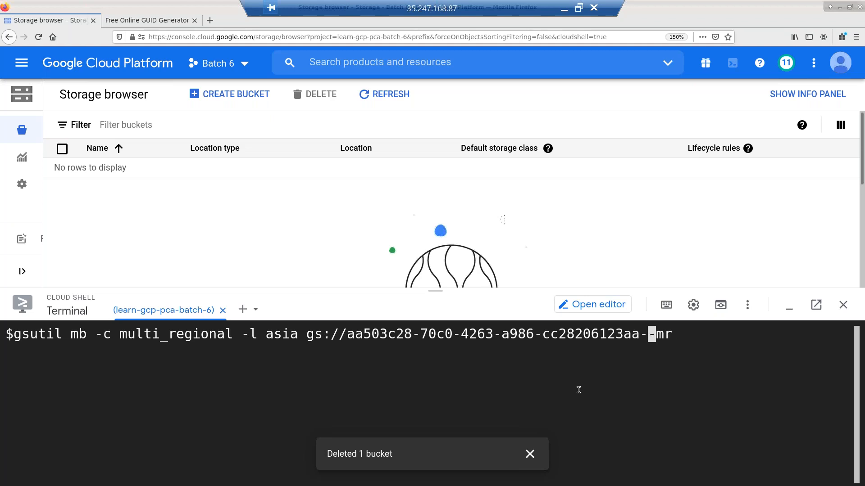
key("Delete")
key("End")
key("Return")
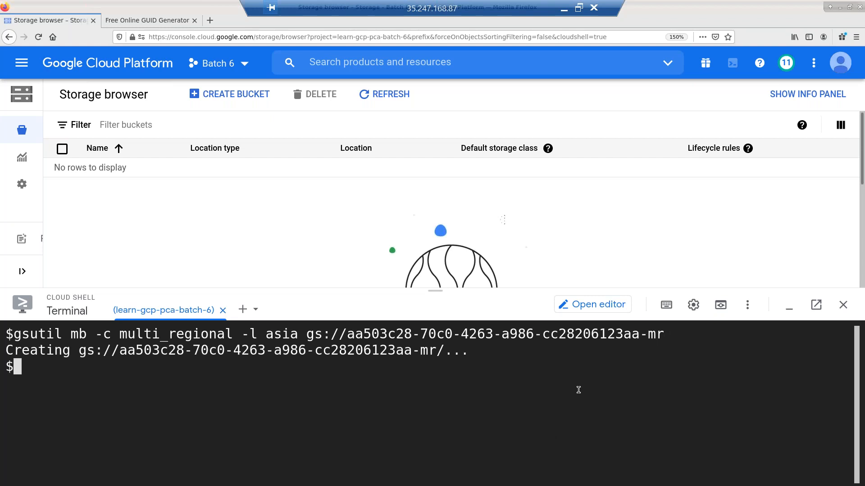
left_click(384, 95)
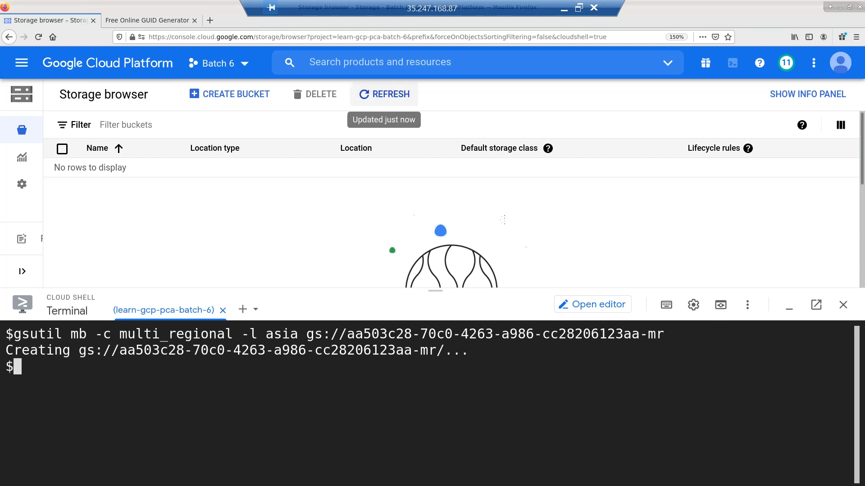
- Create a -r bucket with -c regional -l asia-southeast1 via gsutil mb
left_click_drag(435, 292, 431, 201)
key("Return")
key("Return")
key("Up")
key("BackSpace")
key("BackSpace")
type("r")
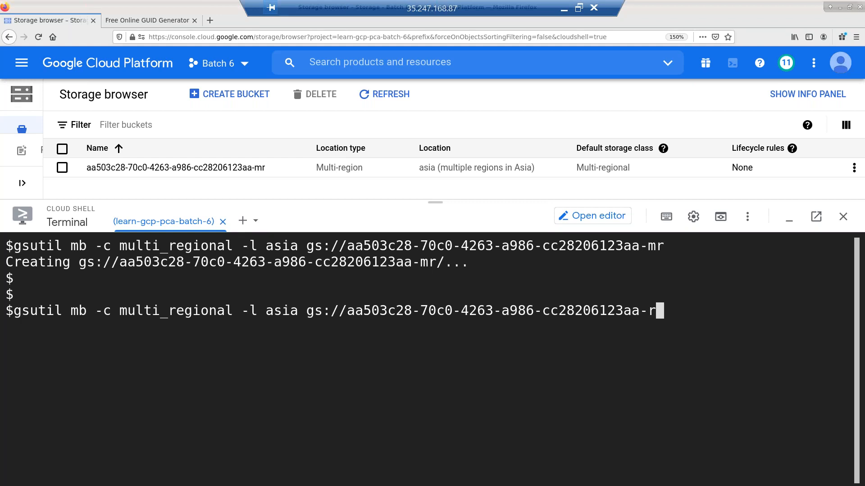
key("Left")
key("Left")
key("Left")
key("Left")
key("Left")
key("Left")
key("Left")
key("Left")
key("Left")
key("Left")
key("Left")
key("Left")
key("Left")
key("Left")
key("Left")
key("Left")
key("Left")
key("Left")
key("Left")
key("ctrl+Left")
key("ctrl+Left")
key("ctrl+Left")
key("ctrl+Left")
key("ctrl+Left")
key("ctrl+Left")
key("BackSpace")
key("BackSpace")
key("BackSpace")
key("BackSpace")
key("BackSpace")
key("BackSpace")
key("Right")
key("Right")
key("Right")
key("Right")
key("Right")
key("Right")
key("Right")
key("Right")
key("Right")
key("Right")
key("Right")
key("Right")
key("Right")
key("Right")
key("Right")
key("Right")
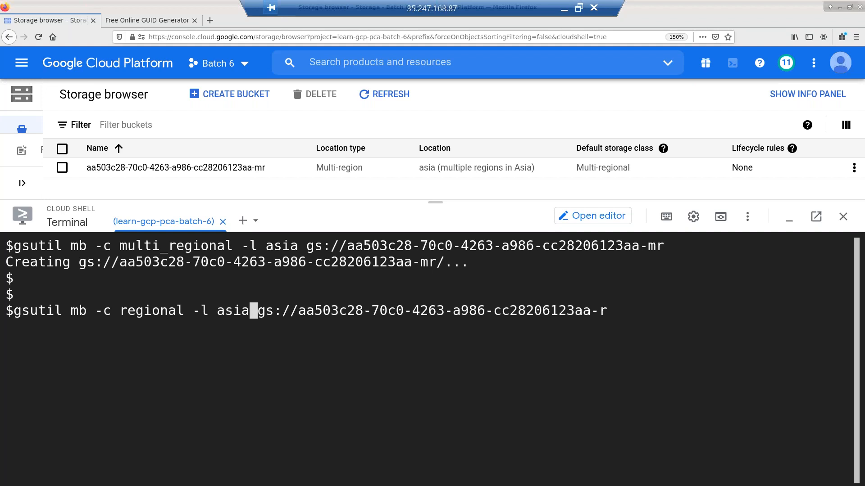
type("-ssou")
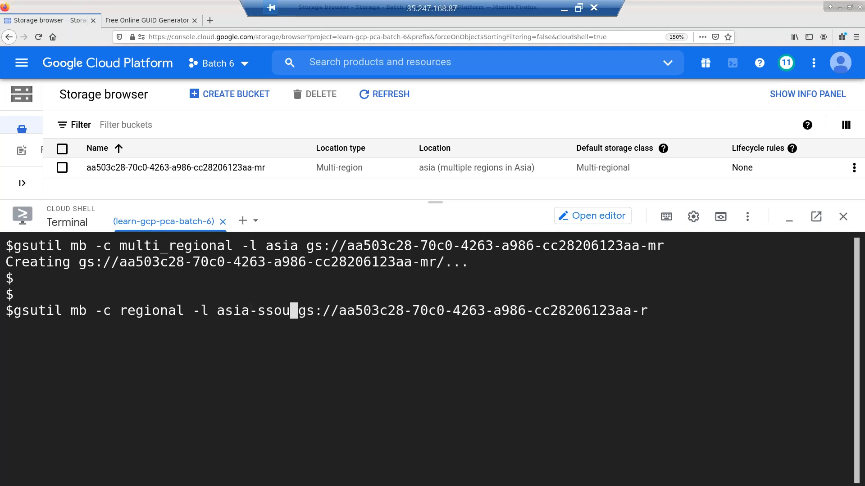
key("BackSpace")
key("BackSpace")
key("BackSpace")
type("outh")
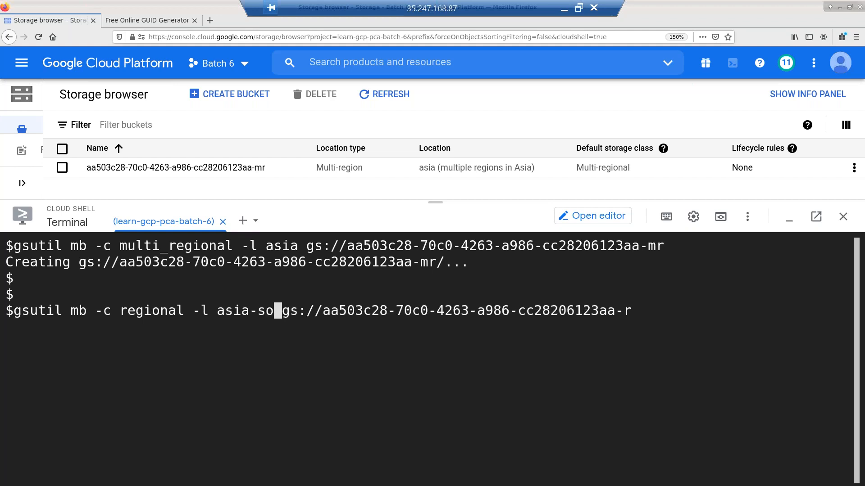
type("east1")
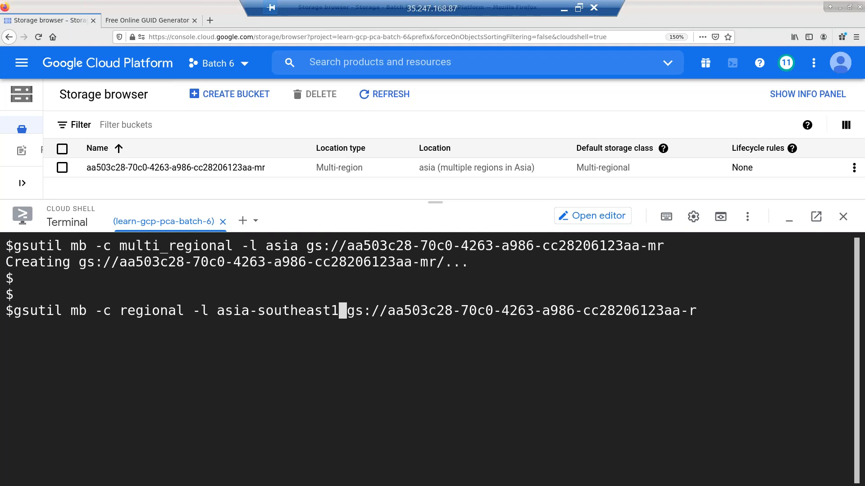
key("End")
key("Return")
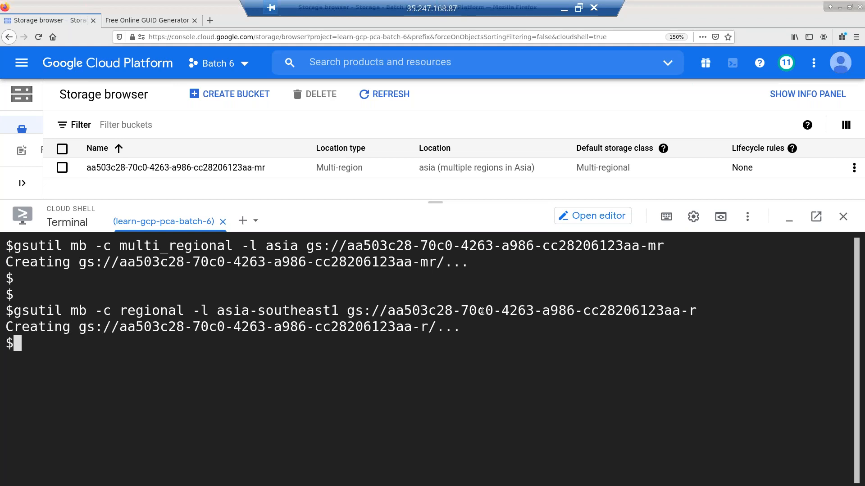
- Refresh the Storage browser to show the -mr and -r buckets
left_click(363, 94)
left_click_drag(438, 202, 455, 278)
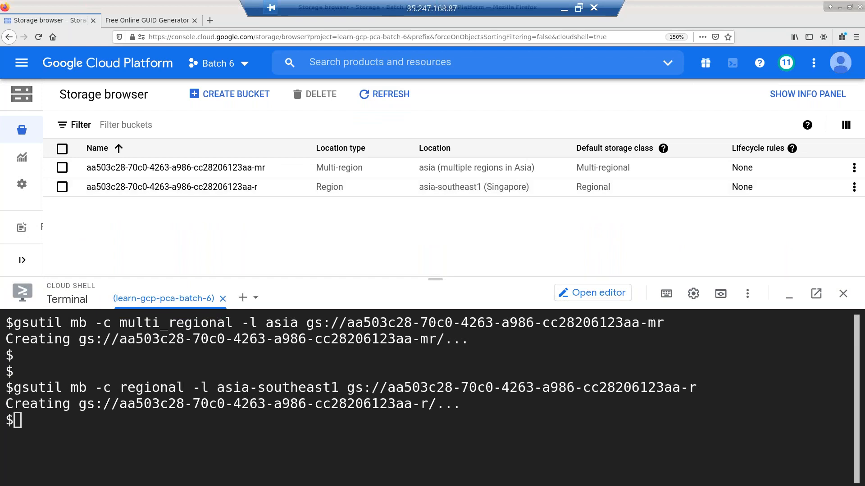
left_click_drag(435, 279, 445, 212)
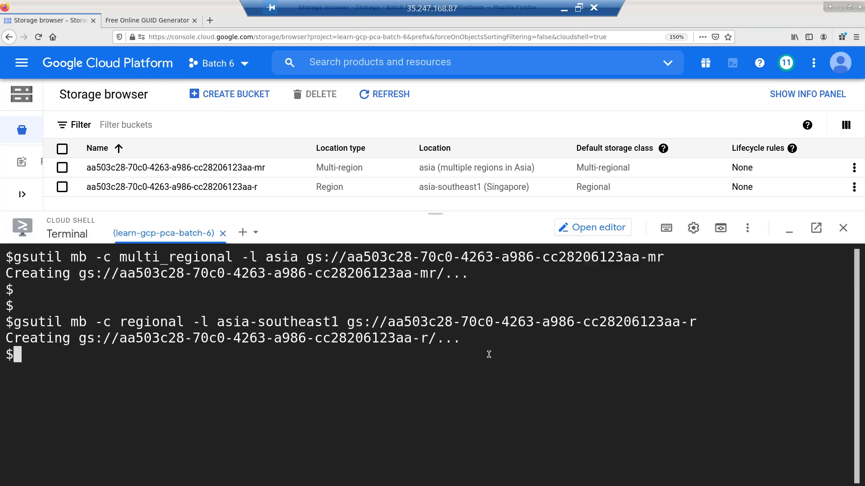
- Recall the earlier multi-region gsutil mb command and change its storage class to nearline
key("ctrl+l")
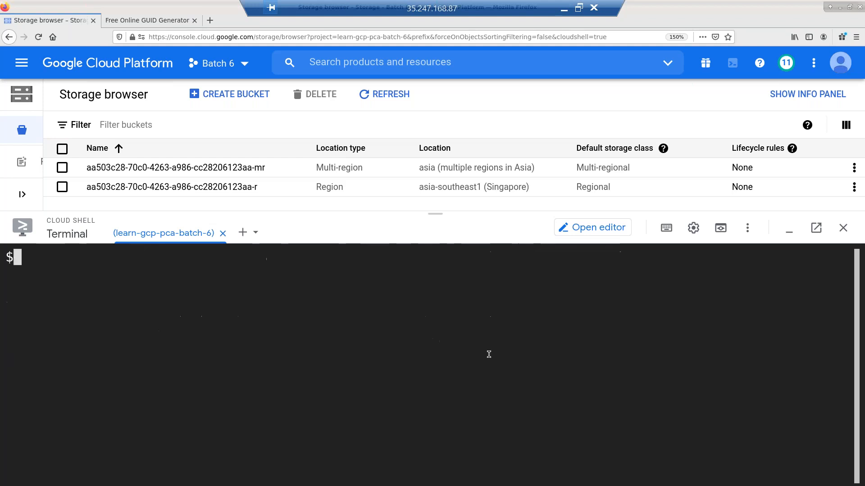
type("gsutil mb -c regional -l asia-southeast1 gs://aa503c28-70c0-4263-a986-cc28206123aa-r")
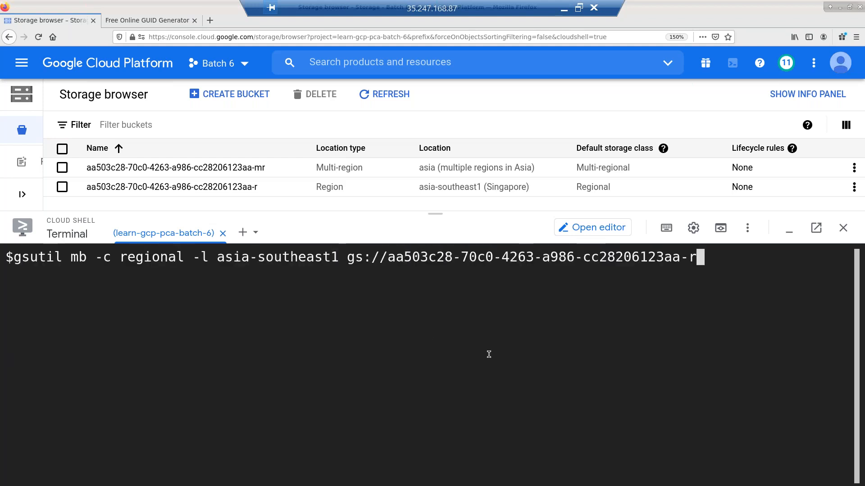
key("Up")
key("Home")
key("Right")
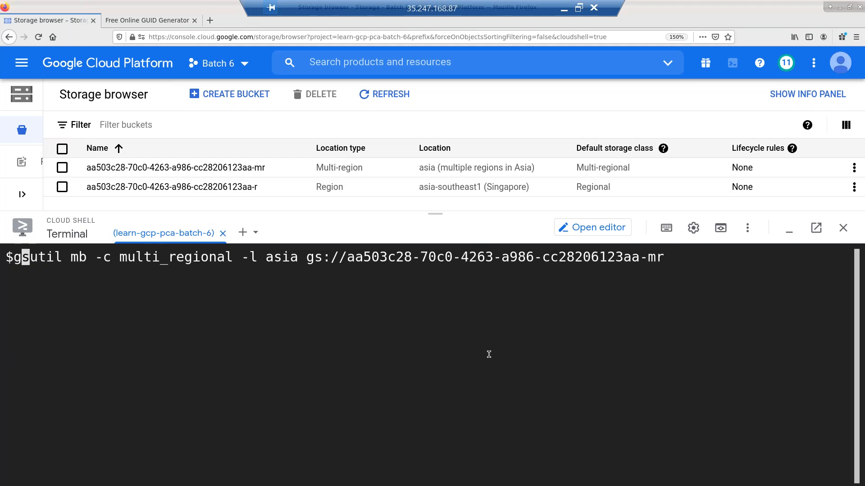
key("Right")
key("Right")
key("Right")
key("Right")
key("Right")
key("Right")
key("Right")
key("Right")
key("Right")
key("Right")
key("Right")
key("Right")
key("Right")
key("Right")
key("Right")
key("Right")
key("Left")
key("Left")
key("Left")
key("Left")
key("Delete")
key("Delete")
key("Delete")
key("Delete")
key("Delete")
key("Delete")
key("Delete")
key("Delete")
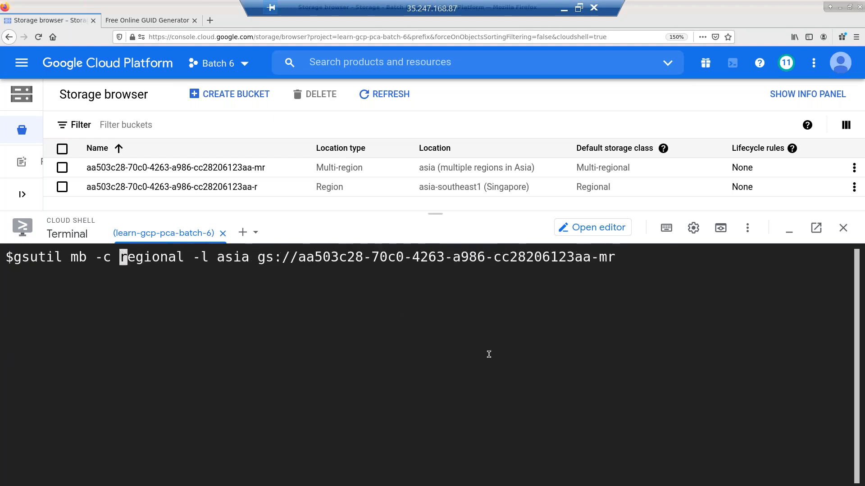
key("Delete")
key("Delete")
key("Delete")
key("Delete")
key("Delete")
key("Delete")
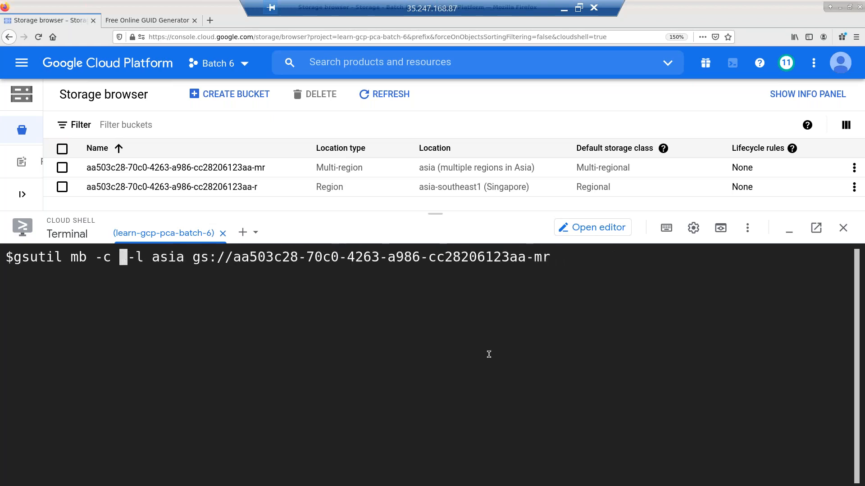
type("nearline")
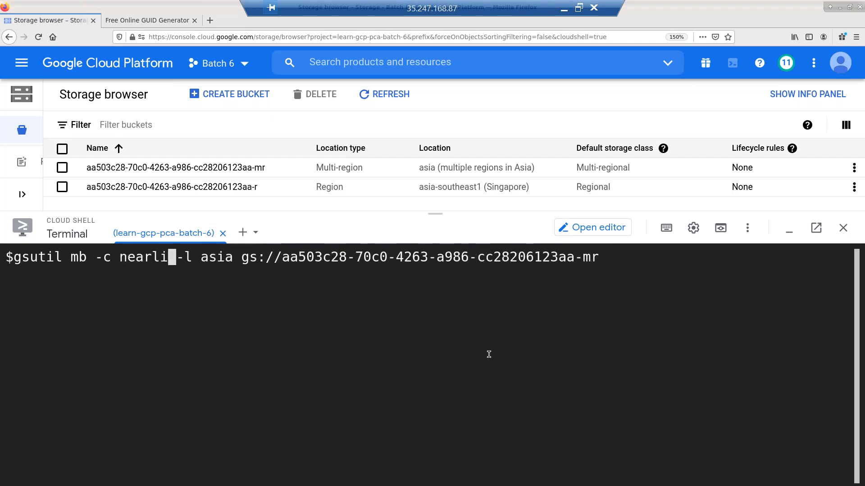
- Change the bucket name suffix to -mr-nl and run the command to create the asia Nearline bucket
key("End")
key("BackSpace")
key("BackSpace")
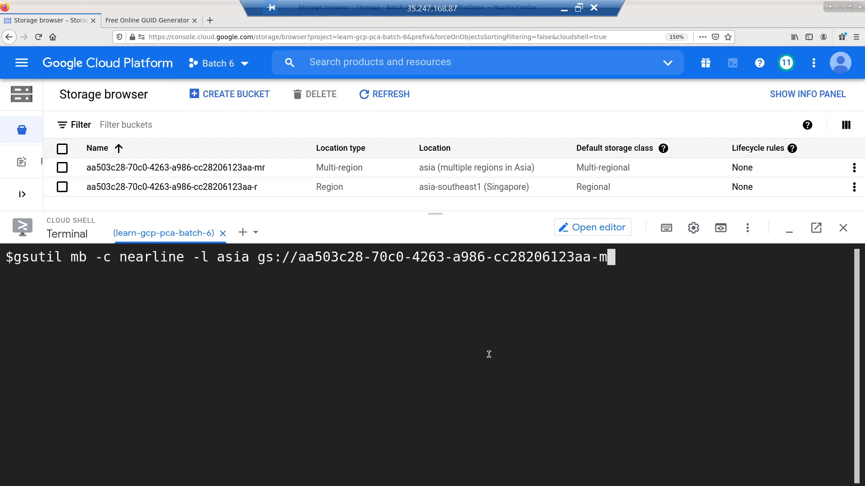
type("mr-nl")
key("Left")
key("Left")
key("Left")
key("Left")
key("Left")
key("Left")
key("Left")
key("Left")
key("Left")
key("Left")
key("Left")
key("Left")
key("Left")
key("Left")
key("Left")
key("Left")
key("Left")
key("Left")
key("Left")
key("Left")
key("Left")
key("Left")
key("Left")
key("Left")
key("Left")
key("Left")
key("Left")
key("Left")
key("Left")
key("Left")
key("Left")
key("Left")
key("Left")
key("Left")
key("Left")
key("Left")
key("Left")
key("Left")
key("Left")
key("Left")
key("Right")
key("Right")
key("Right")
key("Right")
key("Right")
key("Right")
key("Right")
key("End")
key("Left")
key("Return")
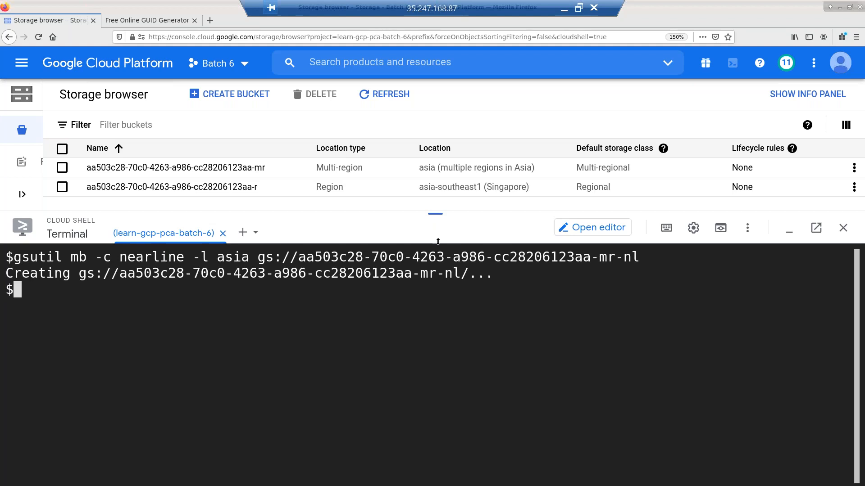
left_click_drag(441, 269, 441, 299)
- Refresh the bucket list, then recall the mb command and change its location to asia-southeast1
left_click(385, 94)
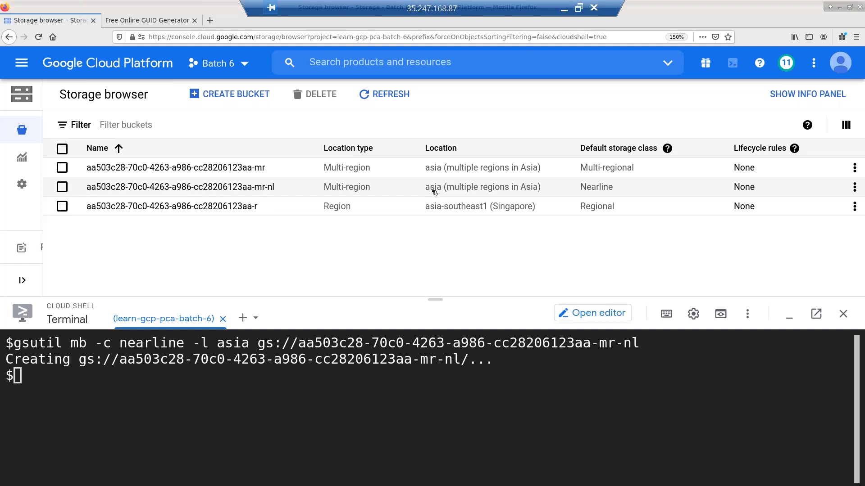
left_click_drag(438, 286, 437, 229)
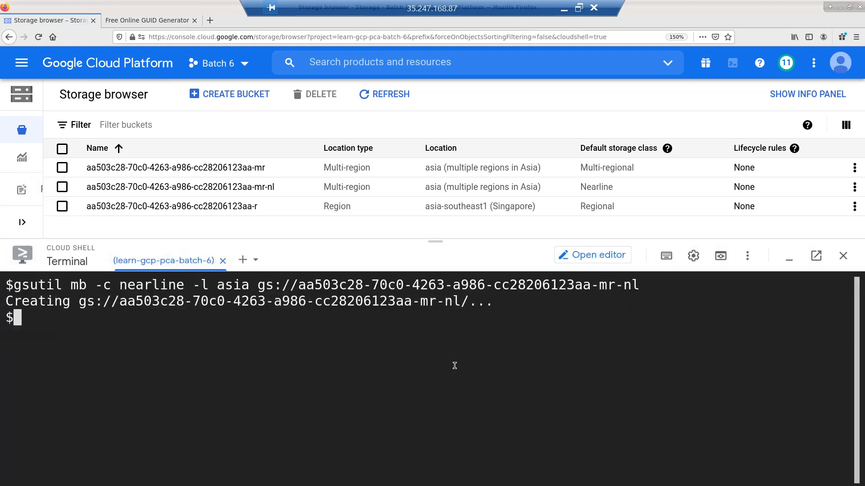
key("Return")
key("Return")
key("Up")
key("Left")
key("Left")
key("Left")
key("Left")
key("Left")
key("Left")
key("Left")
key("Left")
key("Left")
key("Left")
key("Left")
key("Left")
key("Left")
key("Left")
key("Left")
key("Left")
key("Left")
key("Left")
key("Left")
key("Left")
key("Left")
key("Left")
key("Left")
key("Left")
key("Left")
key("Left")
key("Left")
key("Left")
key("Left")
key("Left")
key("Left")
key("Left")
key("Left")
key("Left")
key("Left")
key("Left")
key("Left")
key("Left")
key("Left")
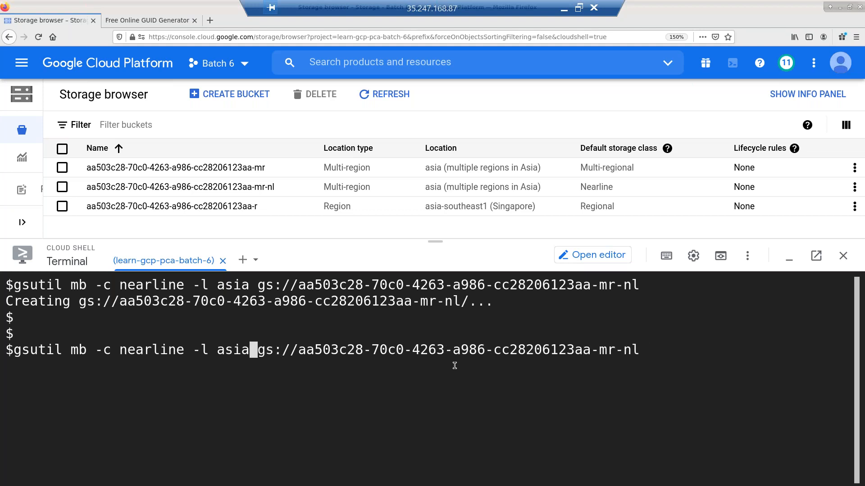
type("-south")
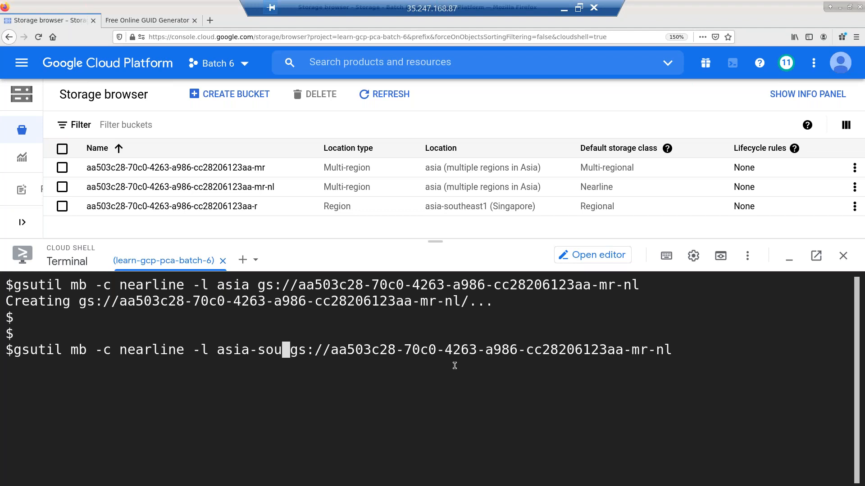
type("east1")
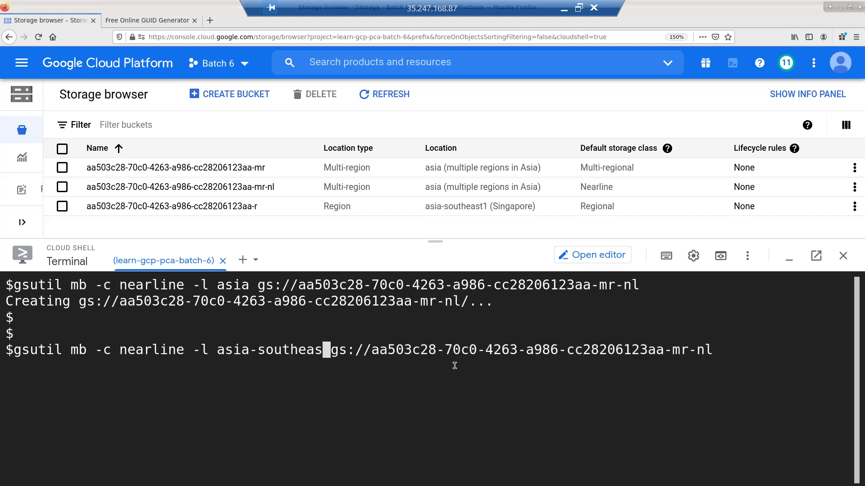
- Change the suffix to -r-nl, create the regional Nearline bucket, and refresh the list
key("End")
key("Left")
key("Left")
key("Left")
key("Left")
key("BackSpace")
key("End")
key("Return")
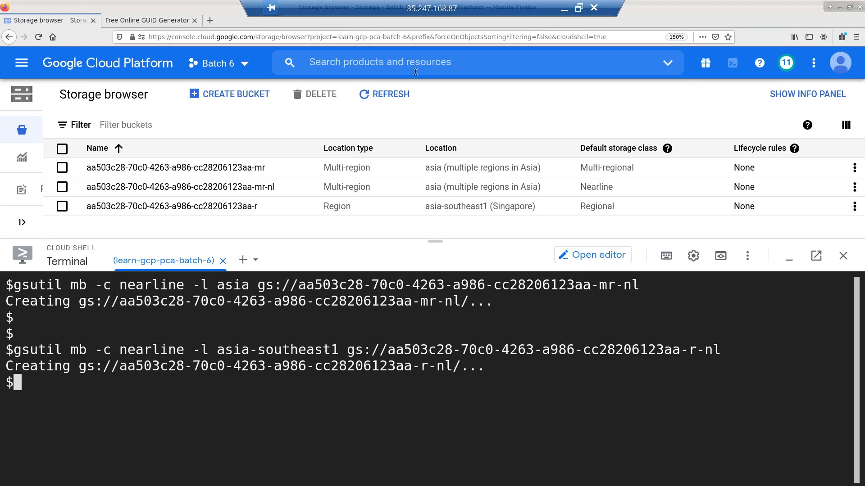
left_click(385, 94)
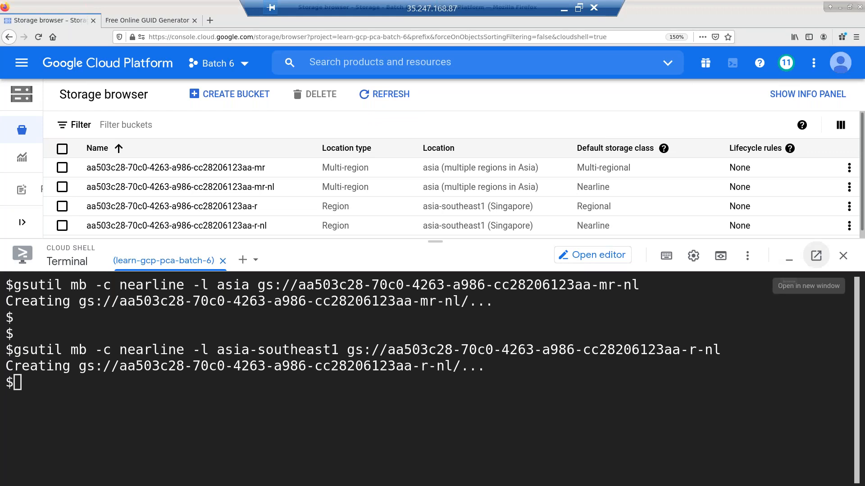
left_click(816, 256)
- Sort the four buckets by the Default storage class column
left_click(622, 150)
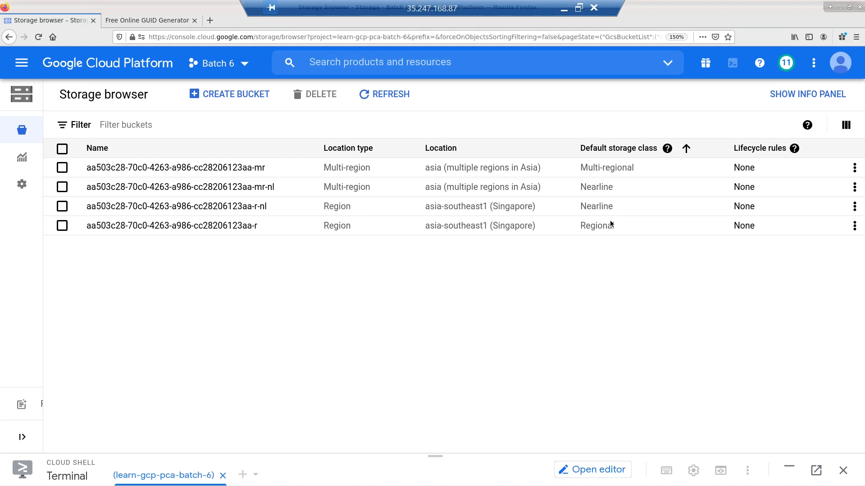
- Delete the -mr-nl bucket, confirming with its pasted name after removing the leading space
left_click(62, 186)
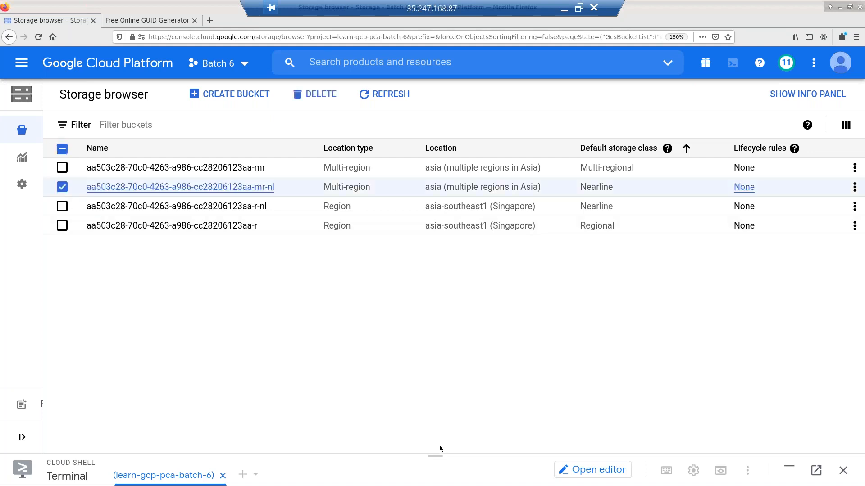
left_click(318, 97)
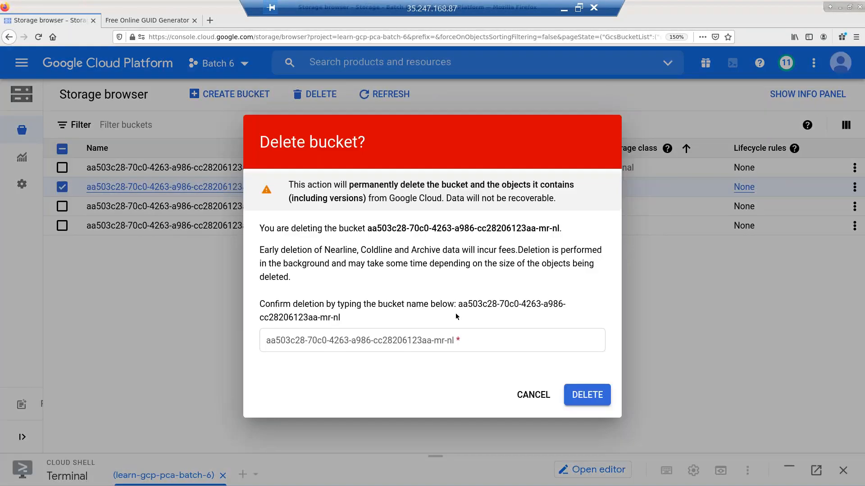
left_click_drag(455, 313, 457, 304)
key("ctrl+c")
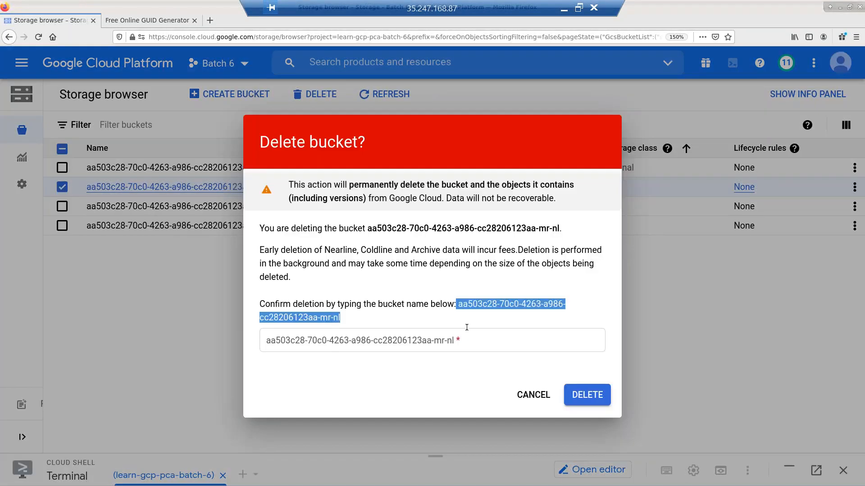
left_click(459, 342)
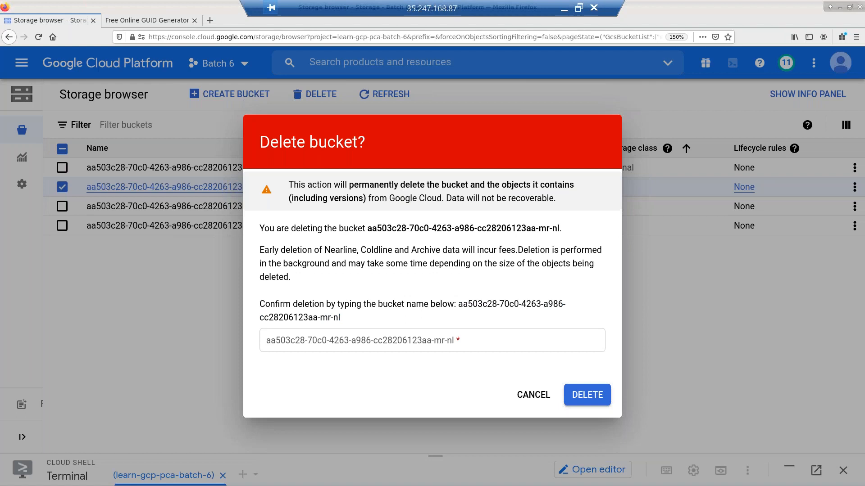
key("ctrl+v")
left_click(589, 402)
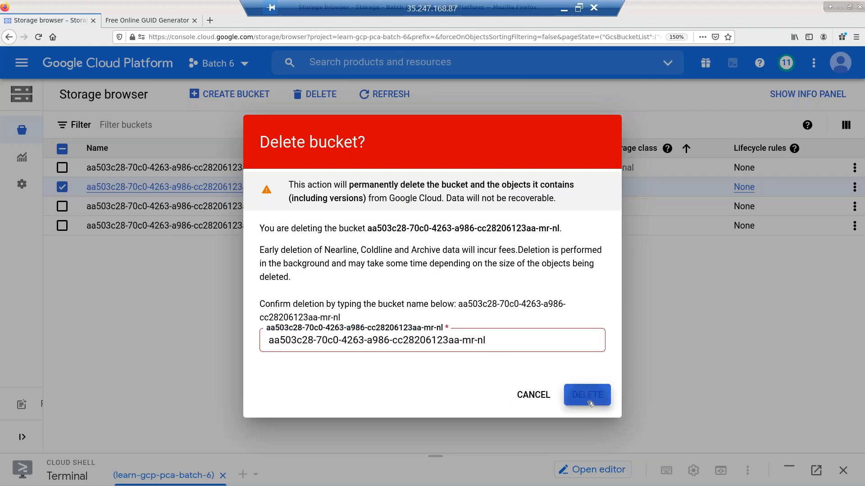
key("Home")
key("Delete")
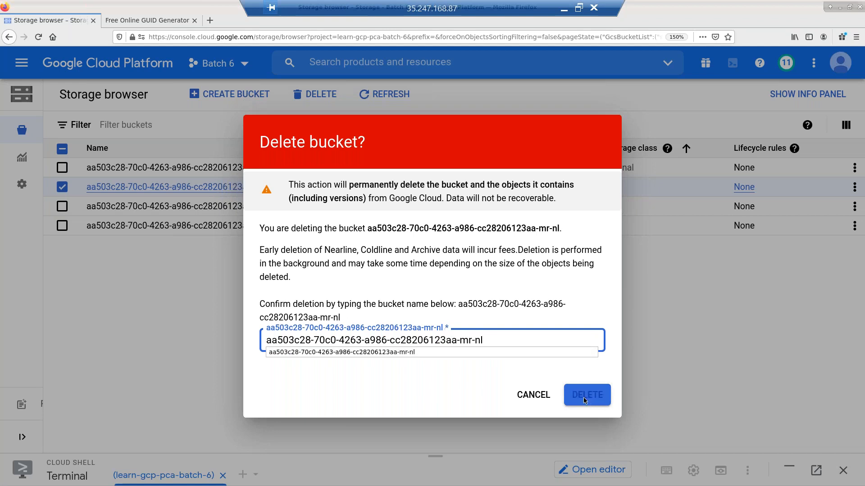
left_click(584, 399)
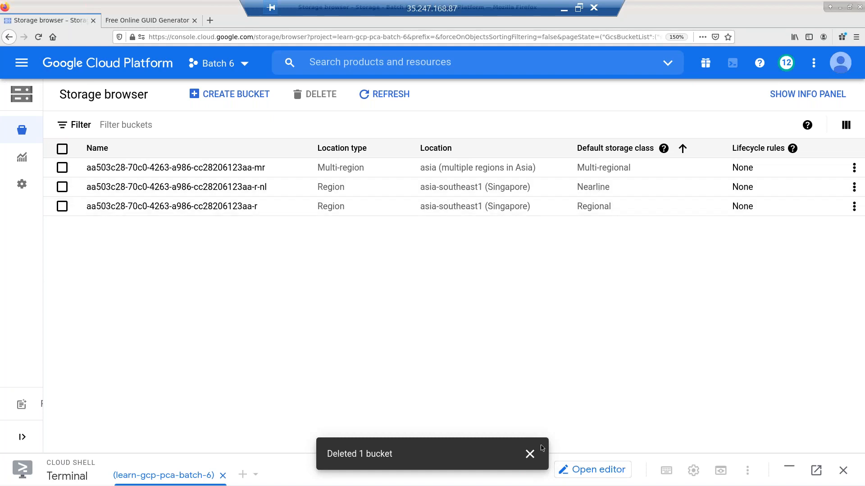
- Reopen Cloud Shell, recall the Nearline mb command, and change the bucket suffix to -r-cl
left_click(530, 454)
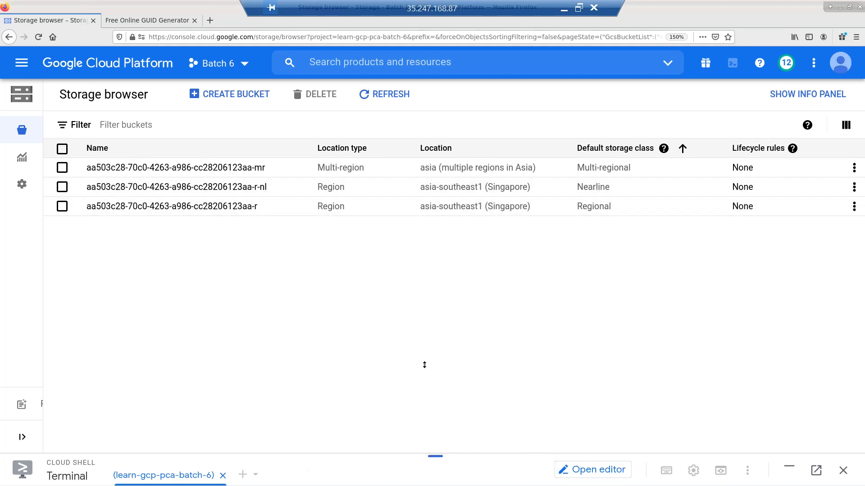
left_click_drag(402, 228, 402, 216)
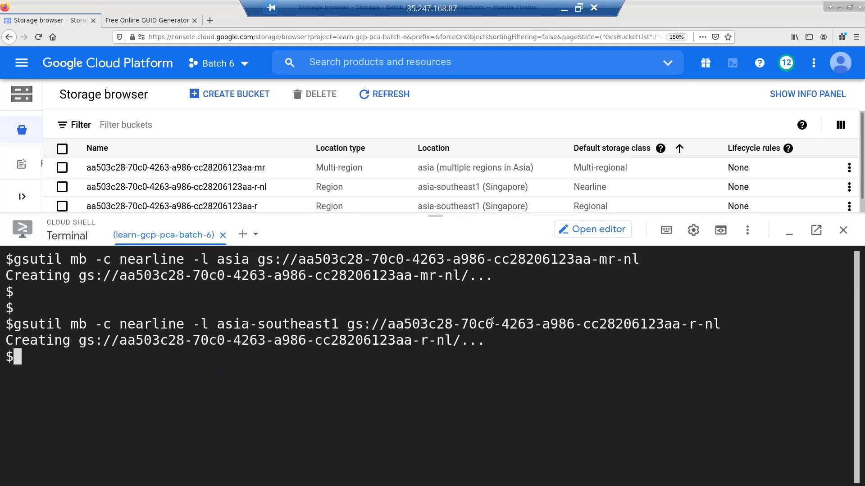
key("ctrl+l")
key("Up")
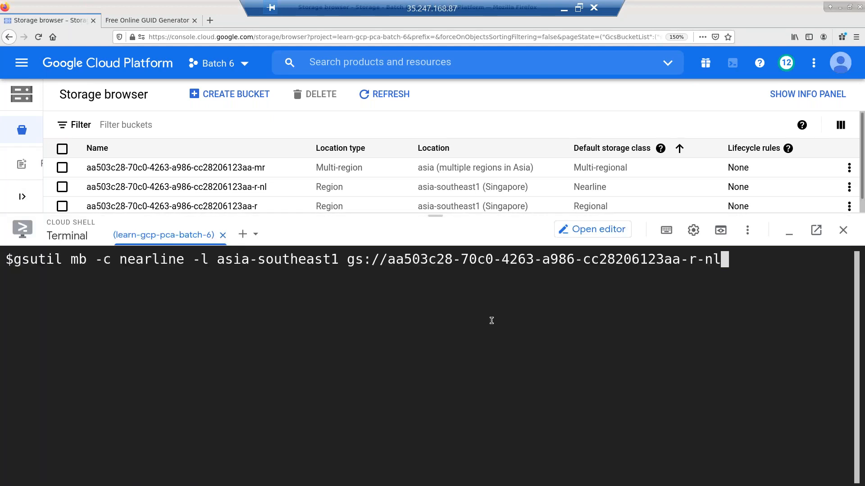
key("Left")
key("Left")
key("Left")
key("Left")
key("Left")
key("Left")
key("Left")
key("Left")
key("Left")
key("Left")
key("Left")
key("Right")
key("Right")
key("Right")
key("Right")
key("Right")
key("Right")
key("Right")
key("Right")
key("Right")
key("Right")
key("Right")
key("Left")
key("Left")
key("Delete")
type("c")
- Change the storage class to coldline, create the bucket, and refresh the bucket list
key("Home")
key("Right")
key("ctrl+Right")
key("ctrl+Right")
key("Right")
key("Right")
key("Right")
key("Right")
key("Delete")
key("Delete")
key("Delete")
key("Delete")
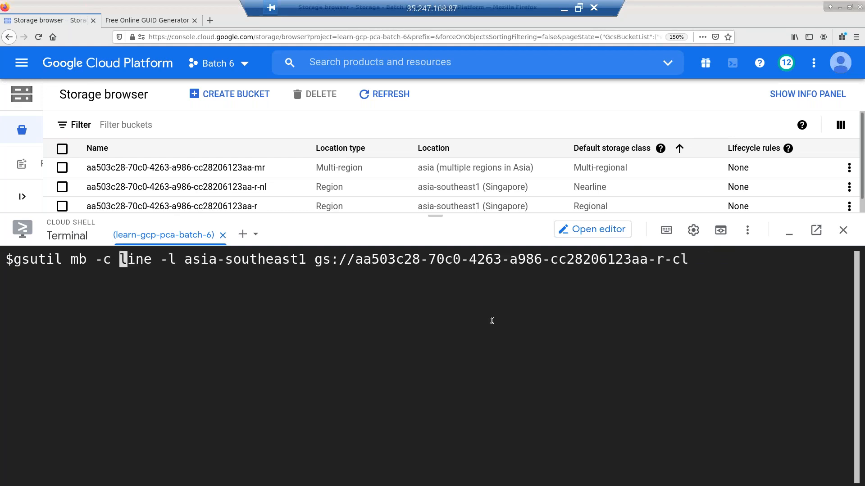
type("cold")
key("End")
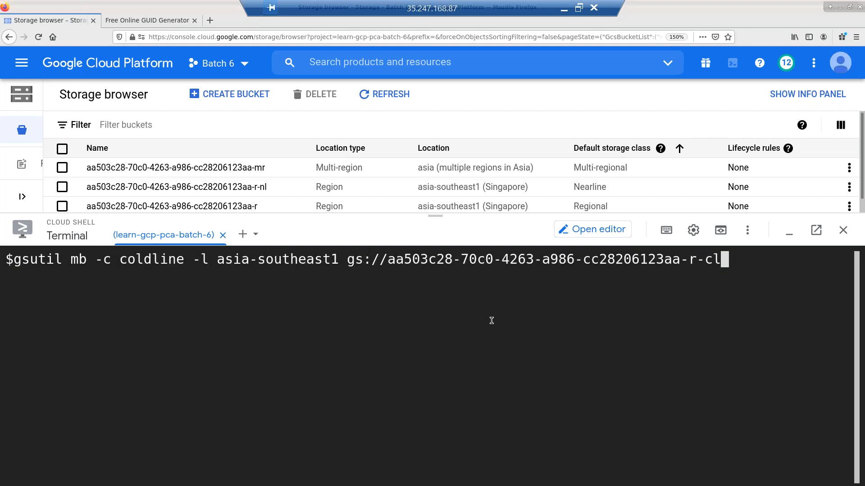
key("Return")
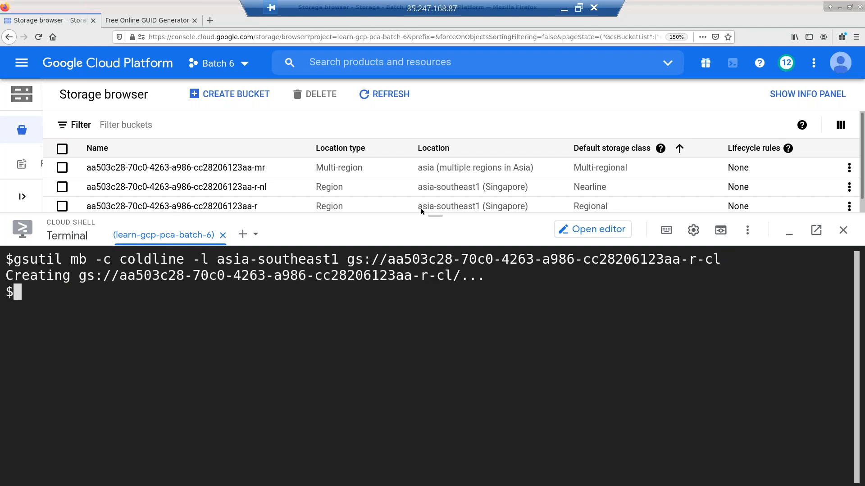
left_click_drag(436, 224, 444, 288)
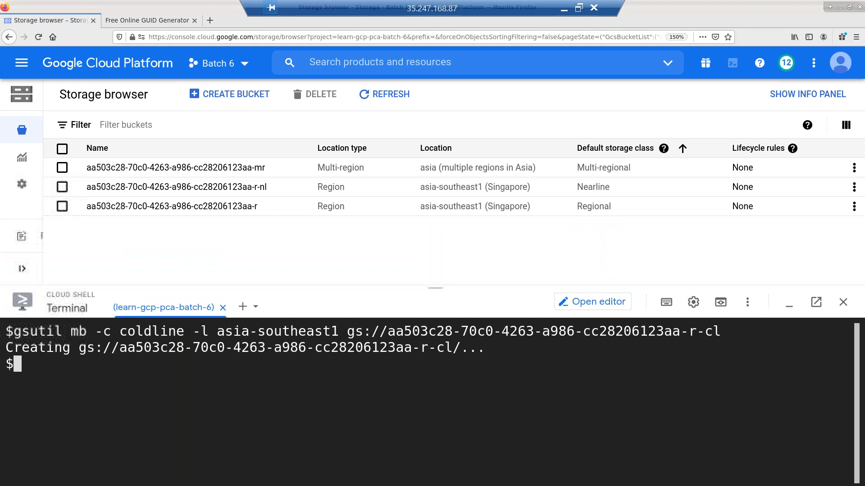
left_click(391, 95)
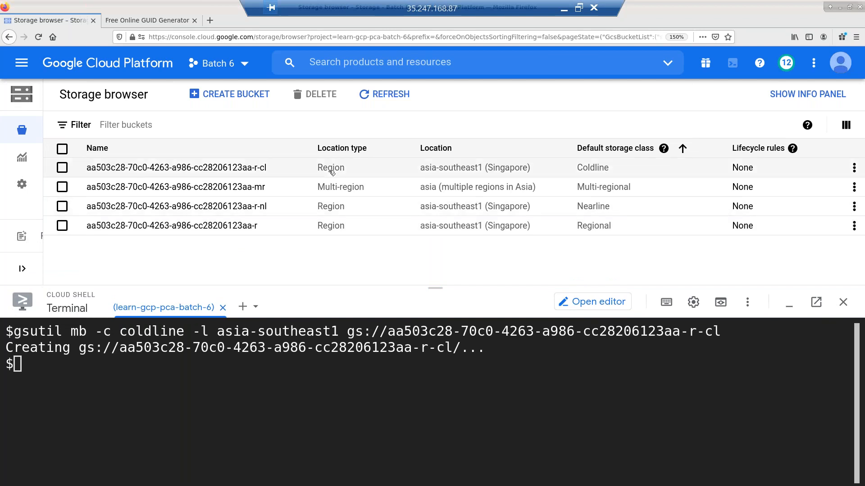
left_click(453, 372)
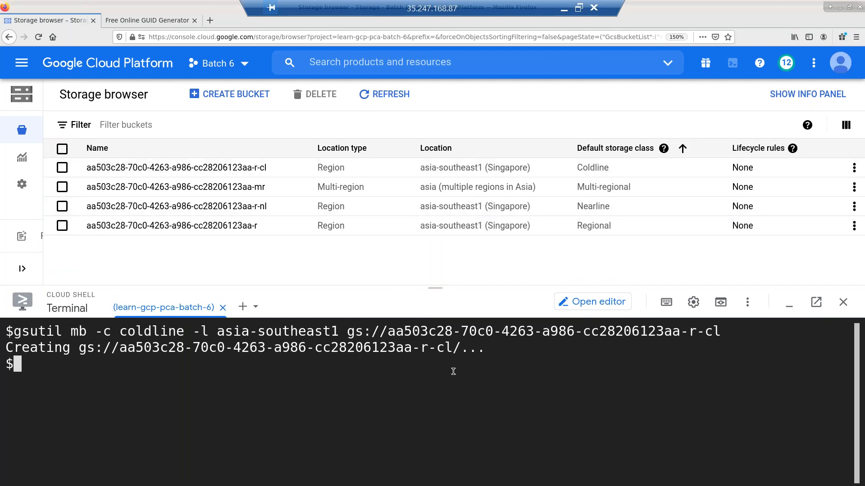
- Recall the Coldline mb command and change the bucket suffix to -r-ar
key("Return")
key("Return")
key("Up")
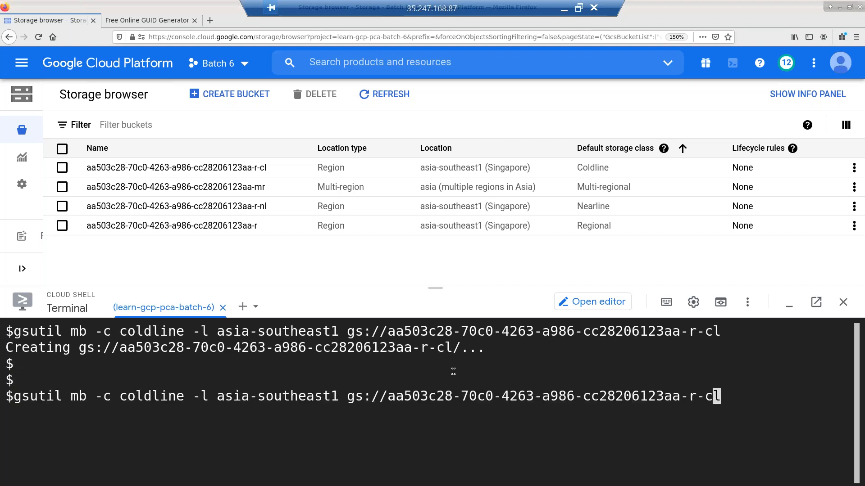
key("BackSpace")
key("BackSpace")
type("ar")
- Change the storage class to archive, create the bucket, and refresh the list
key("Left")
key("Left")
key("Left")
key("Left")
key("Left")
key("Left")
key("Left")
key("Left")
key("Left")
key("Left")
key("Left")
key("Left")
key("Left")
key("Left")
key("Left")
key("Left")
key("Left")
key("Left")
key("Left")
key("Left")
key("Left")
key("Right")
key("Right")
key("BackSpace")
key("BackSpace")
key("BackSpace")
key("BackSpace")
key("BackSpace")
key("BackSpace")
key("BackSpace")
key("BackSpace")
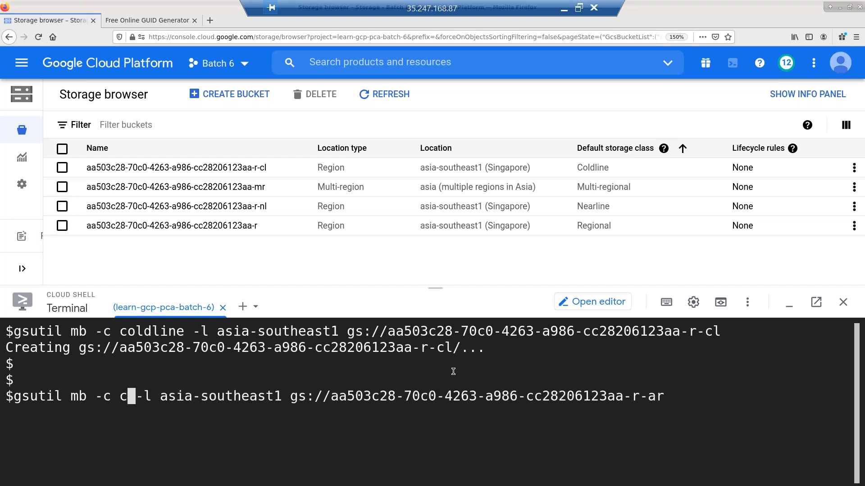
type("archove")
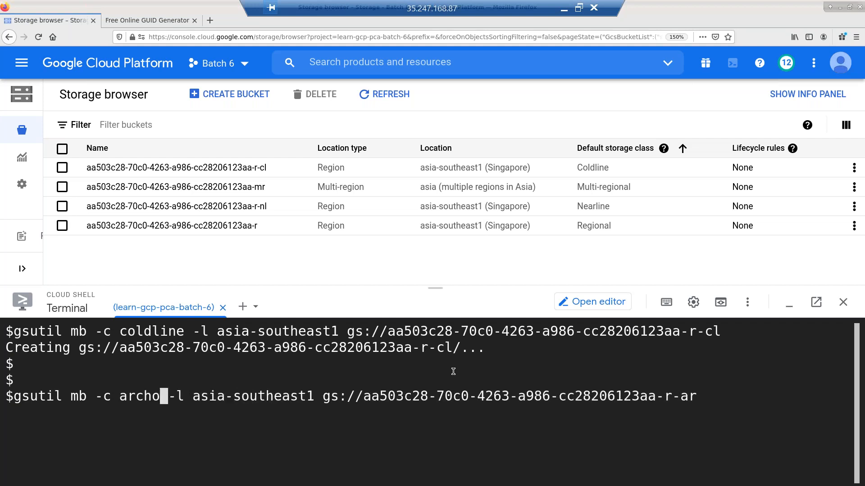
key("BackSpace")
key("BackSpace")
key("BackSpace")
type("ive")
key("Return")
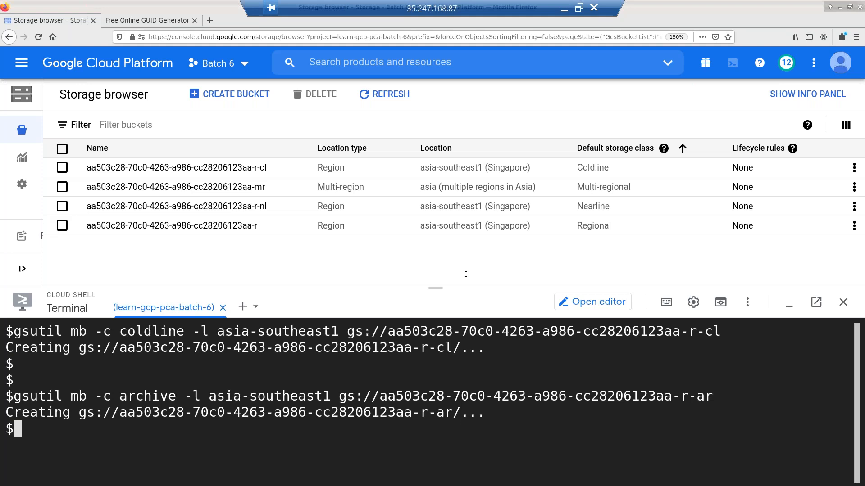
left_click(389, 96)
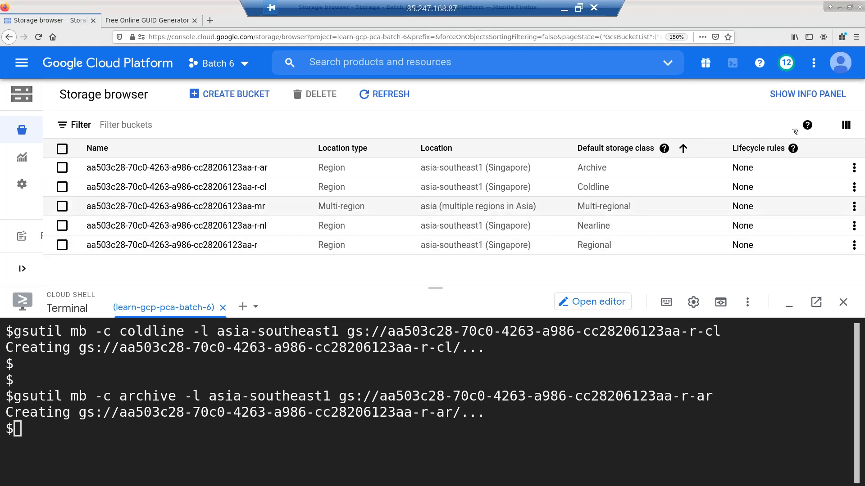
left_click(846, 125)
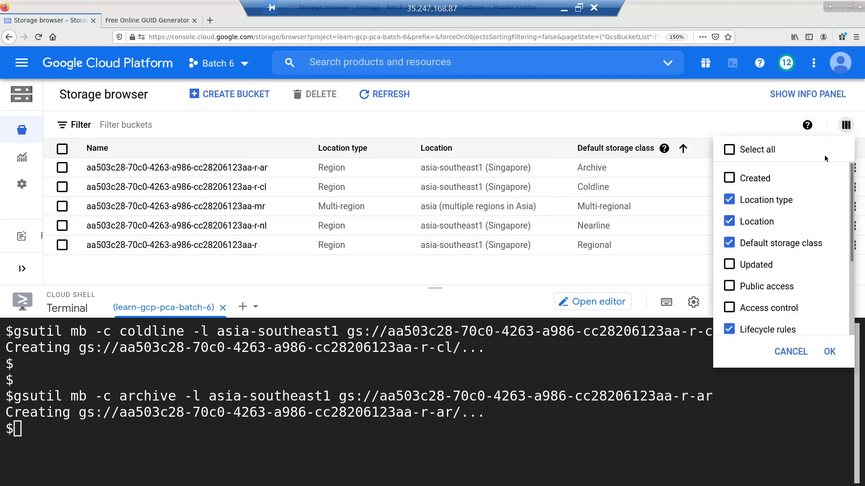
- Show the Created column sorted oldest first, then enlarge Cloud Shell and clear it
left_click(760, 180)
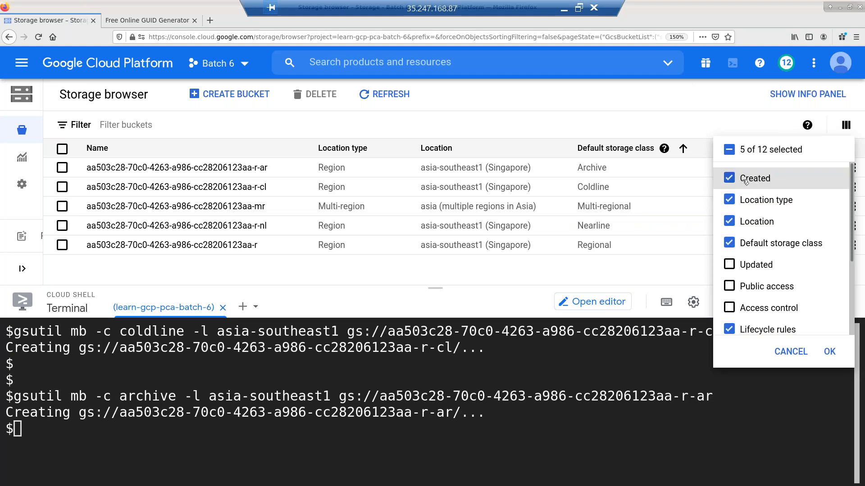
left_click(829, 352)
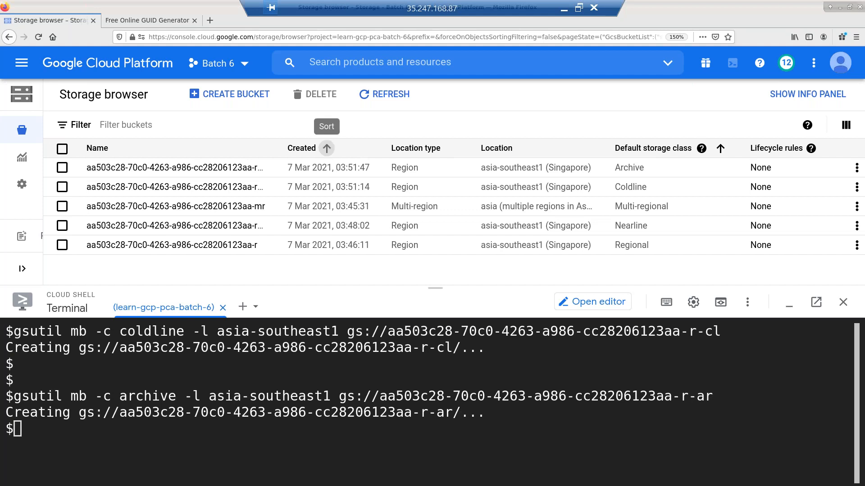
left_click(326, 148)
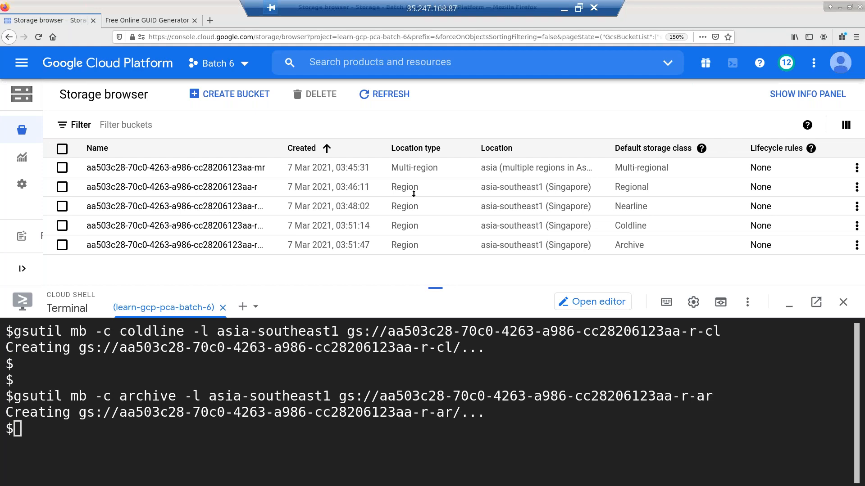
left_click_drag(413, 194, 414, 109)
key("ctrl+l")
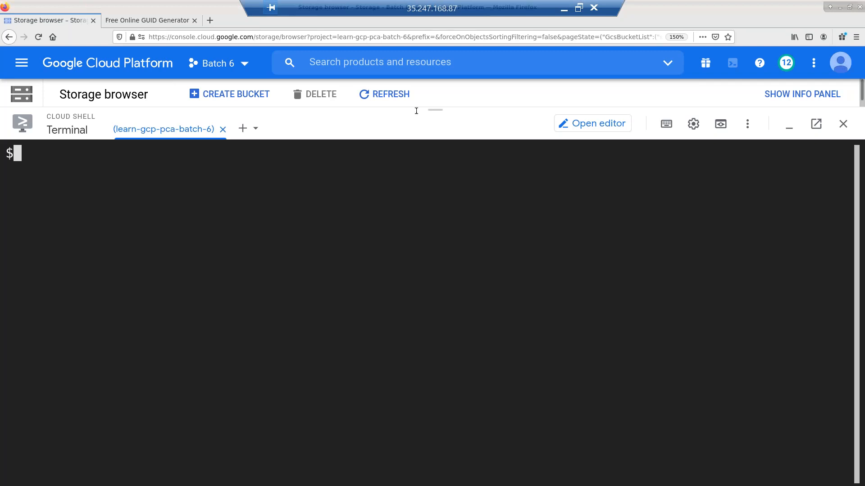
- Open the AsterNovi flower image from the Mod 4 bookmarks and copy its URL
left_click(210, 20)
left_click(118, 52)
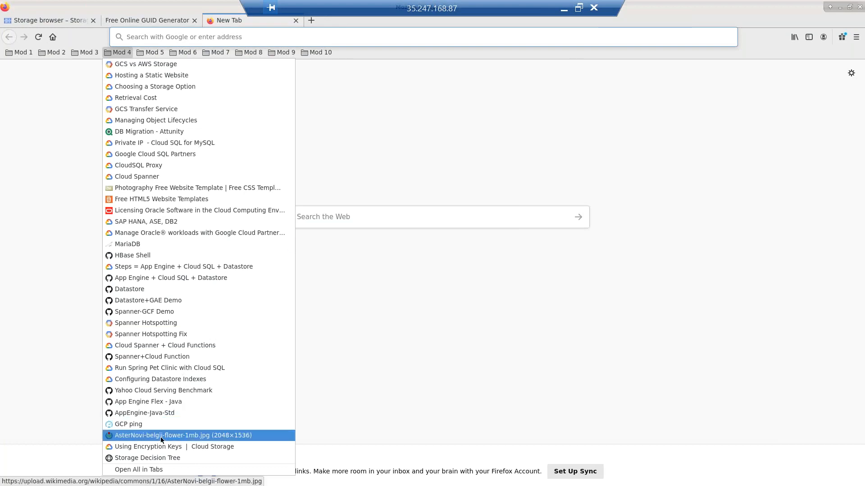
left_click(160, 437)
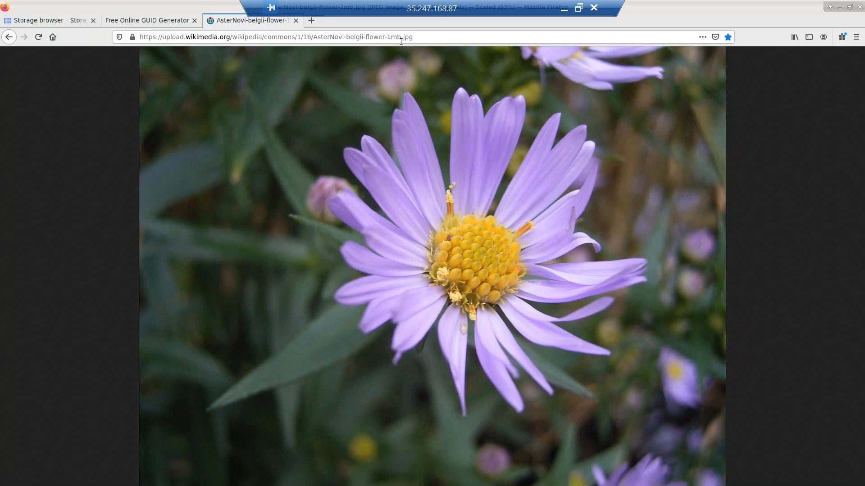
left_click(405, 42)
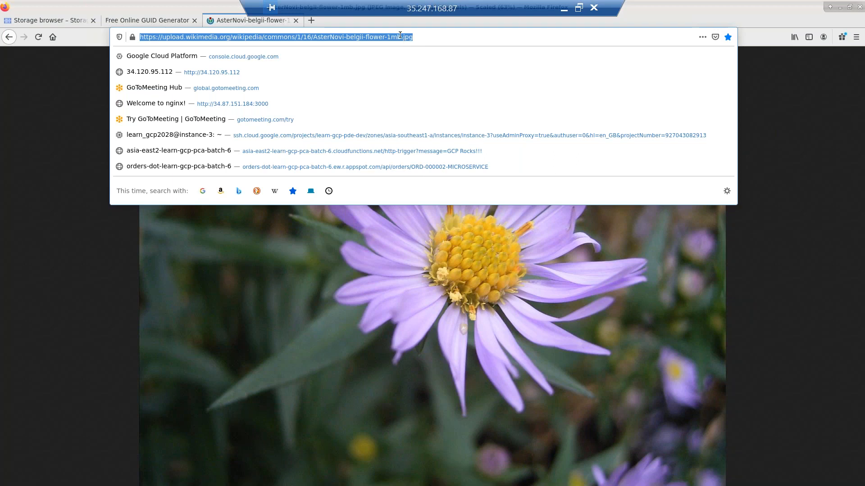
left_click(400, 35)
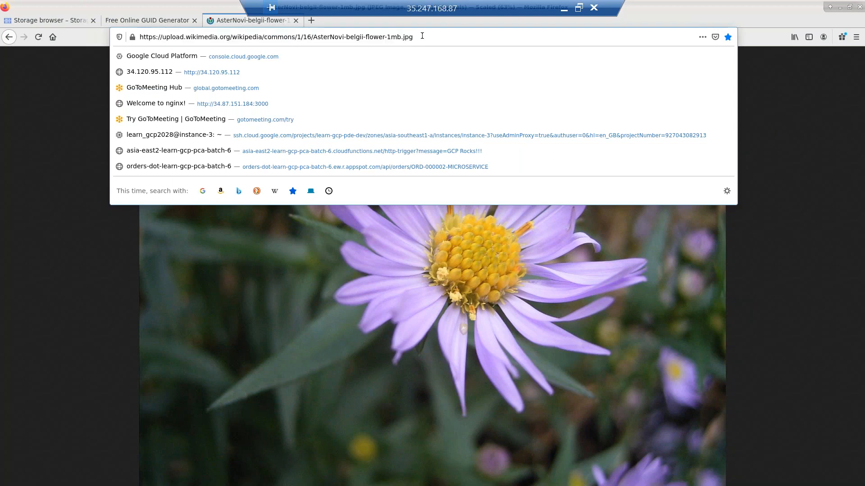
key("ctrl+a")
key("ctrl+c")
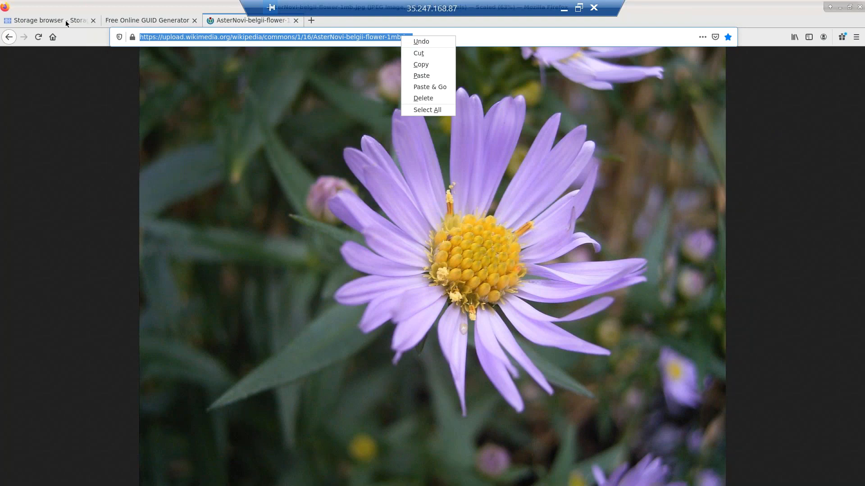
left_click(59, 22)
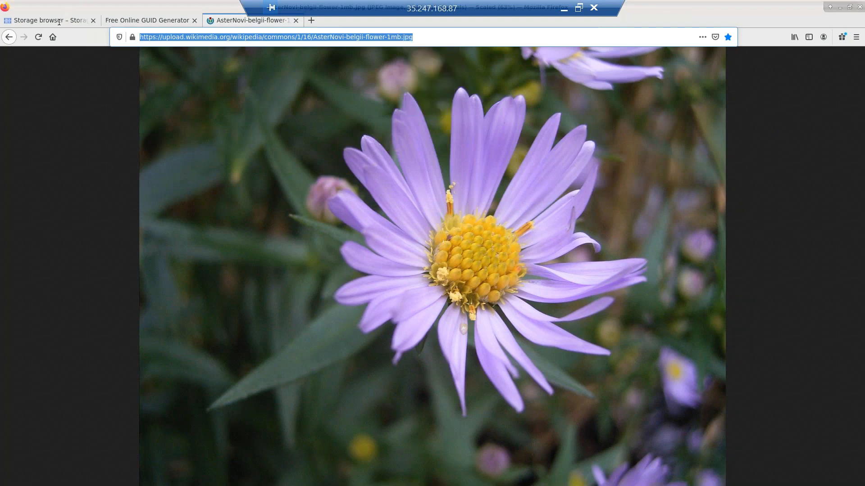
left_click(63, 22)
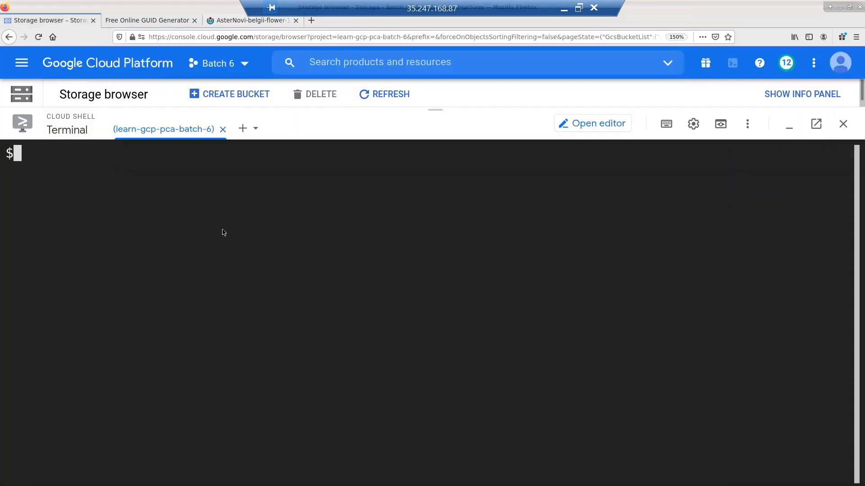
- Download the flower image into Cloud Shell with wget and list the home directory
type("wget")
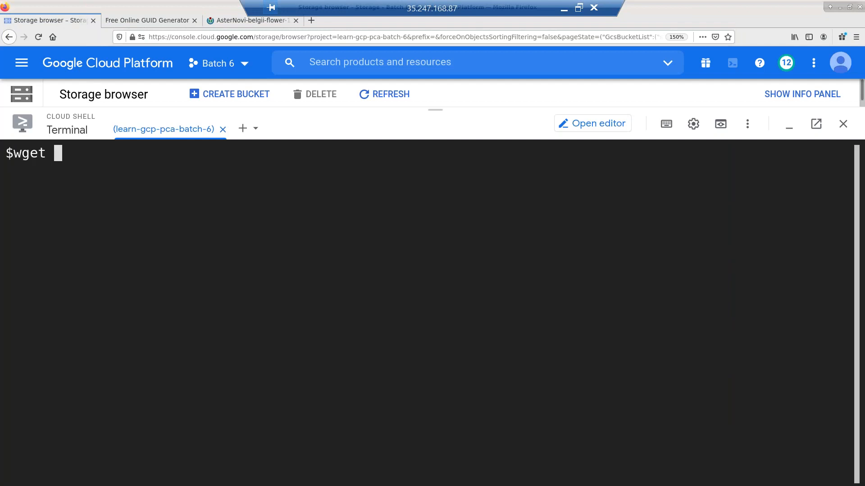
key("ctrl+v")
key("Return")
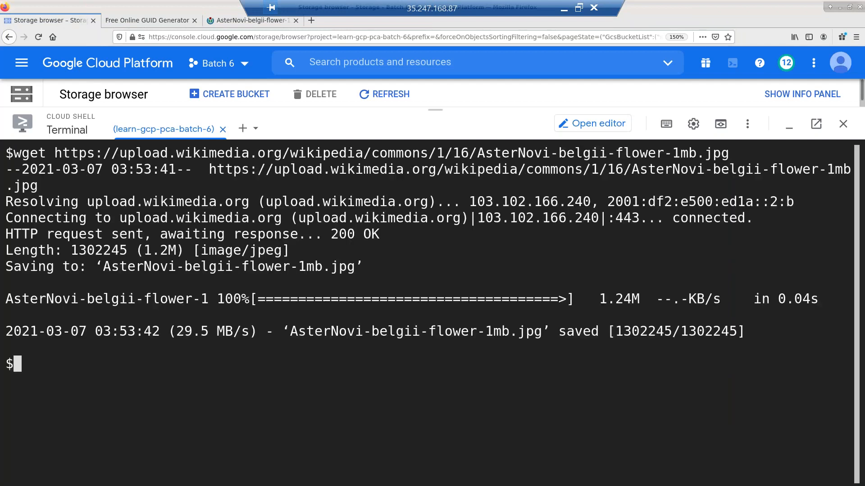
key("ctrl+l")
type("ls")
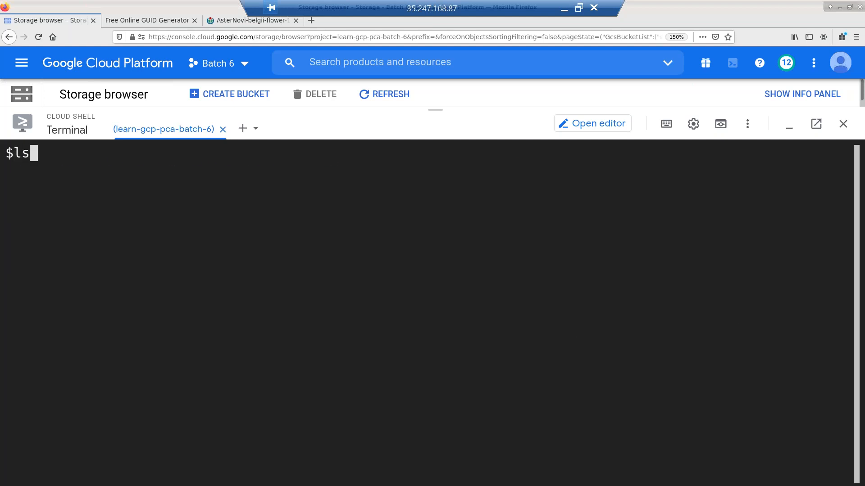
key("Return")
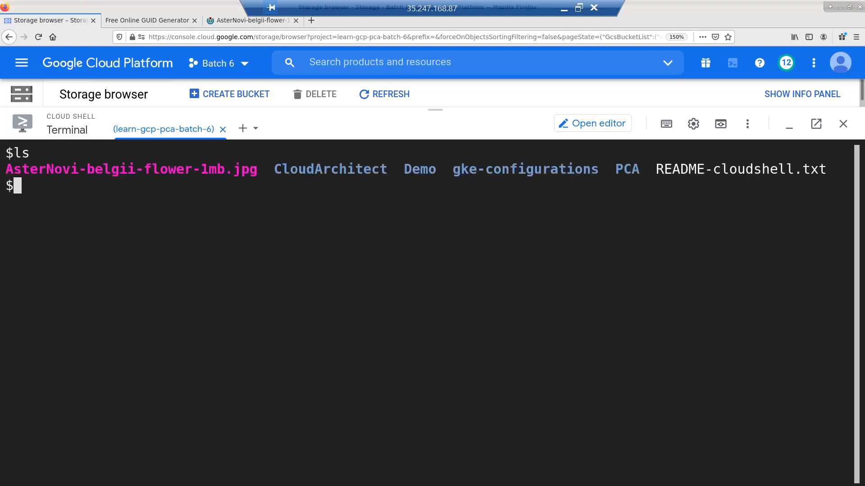
- Rename AsterNovi-belgii-flower-1mb.jpg to image.jpg, confirm with ls, and run gsutil ls
type("mv A")
key("Tab")
type("imag")
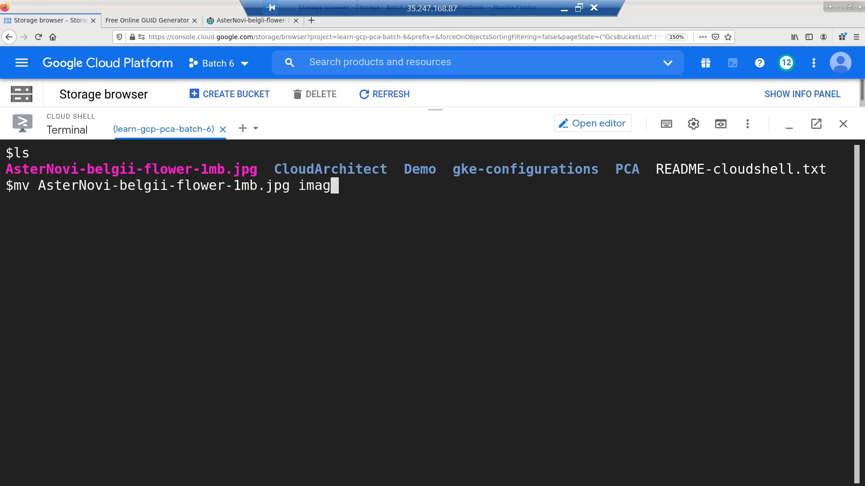
type("e.jp")
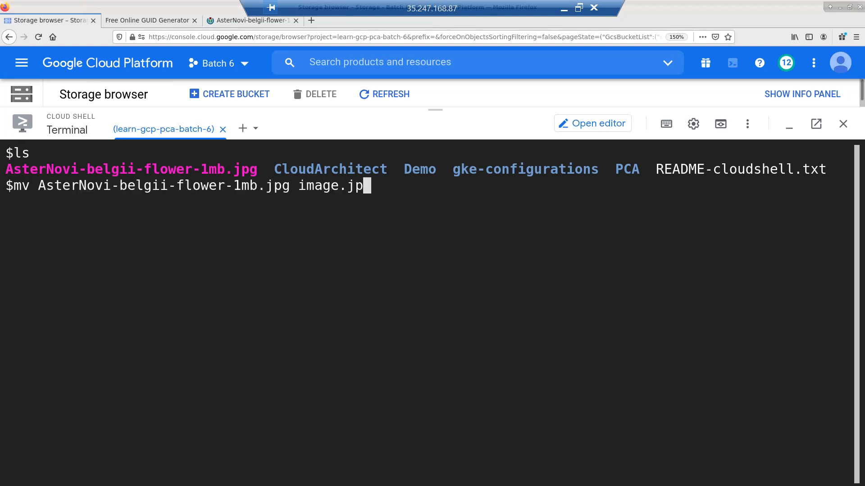
type("g")
key("Return")
key("ctrl+l")
type("ls")
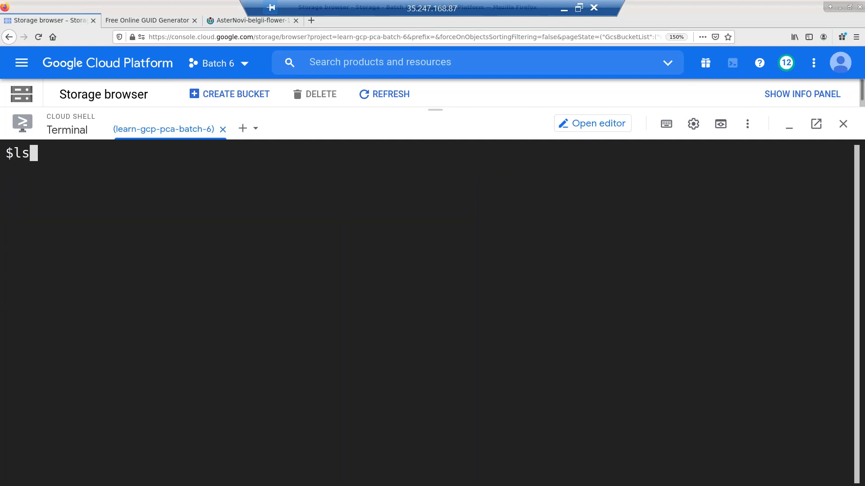
key("Return")
key("Return")
key("Return")
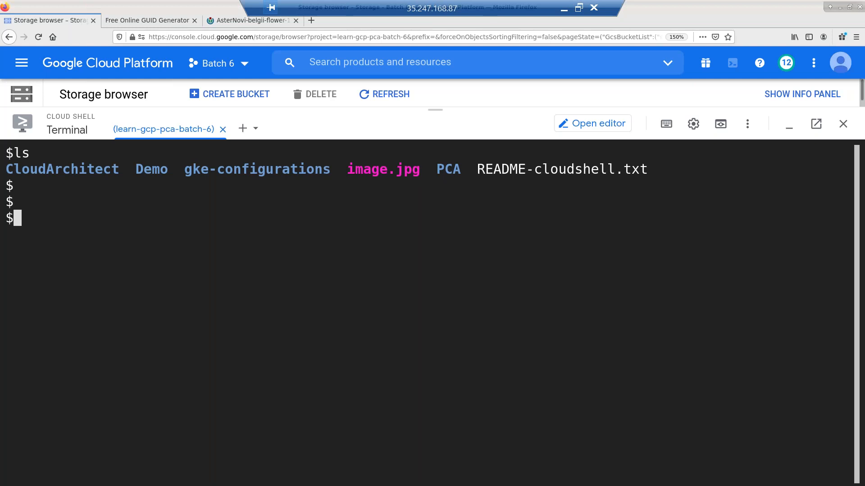
type("gsutil ls")
key("Return")
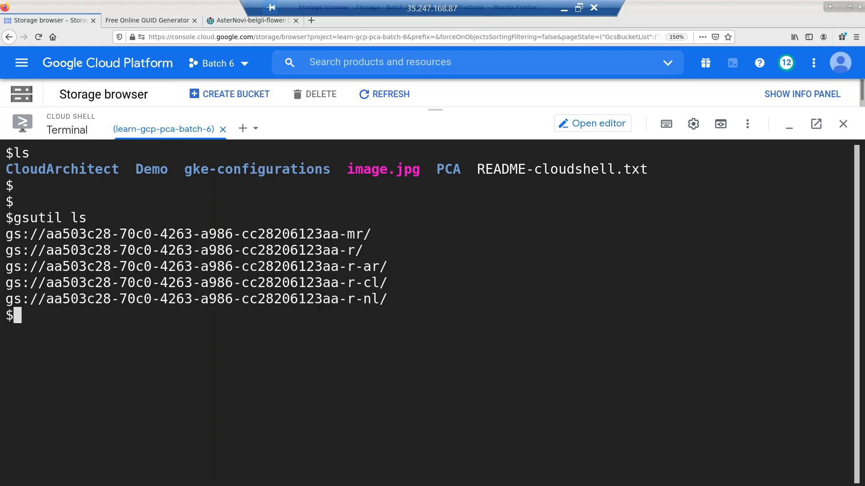
- Build a gsutil cp command copying image.jpg to the multi-region bucket's address
key("Return")
key("Return")
type("gsutil cp")
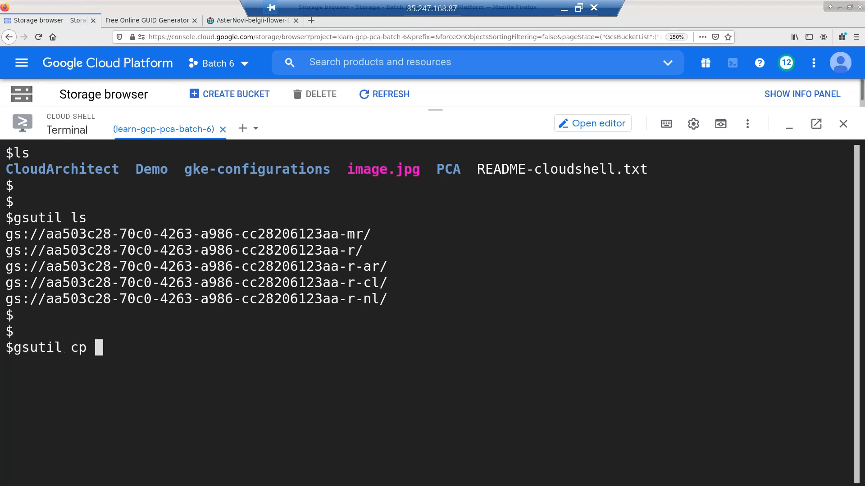
double_click(222, 234)
triple_click(221, 233)
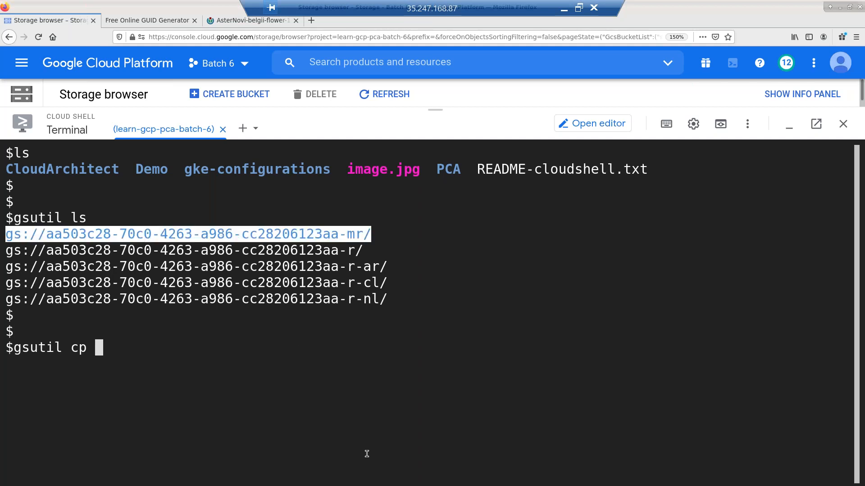
type("images")
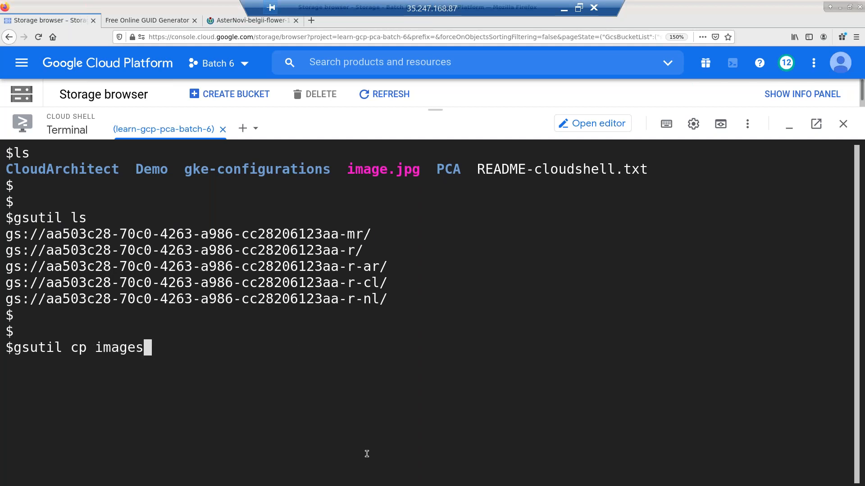
key("BackSpace")
type(".")
key("Tab")
type("j")
key("BackSpace")
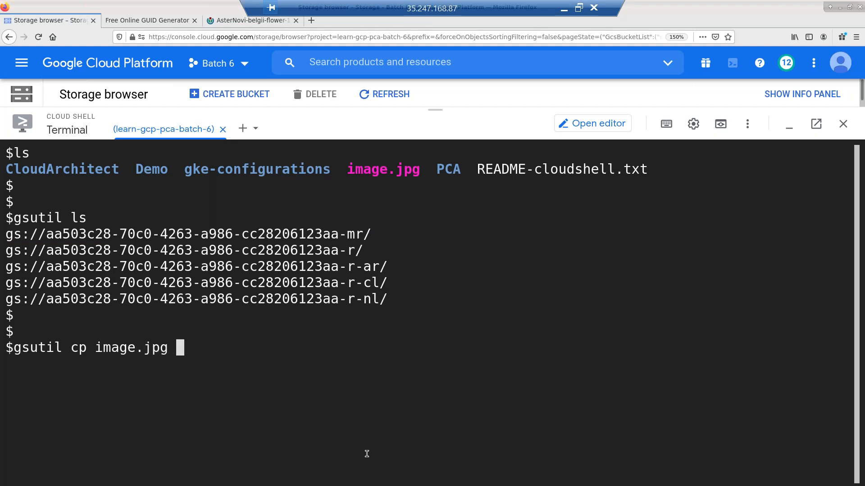
type("gs://aa503c28-70c0-4263-a986-cc28206123aa-mr/")
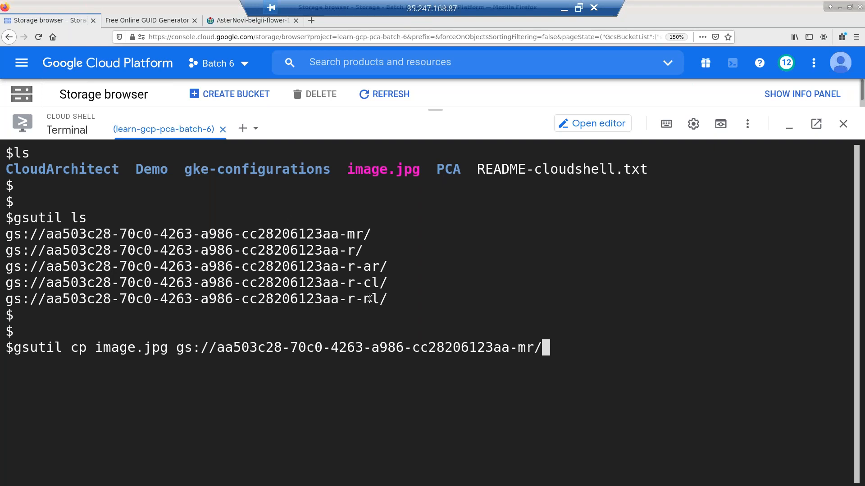
- Replace the mr suffix with a * wildcard, run the failing copy, then recall it
key("Left")
key("BackSpace")
key("BackSpace")
type("*")
key("End")
key("Return")
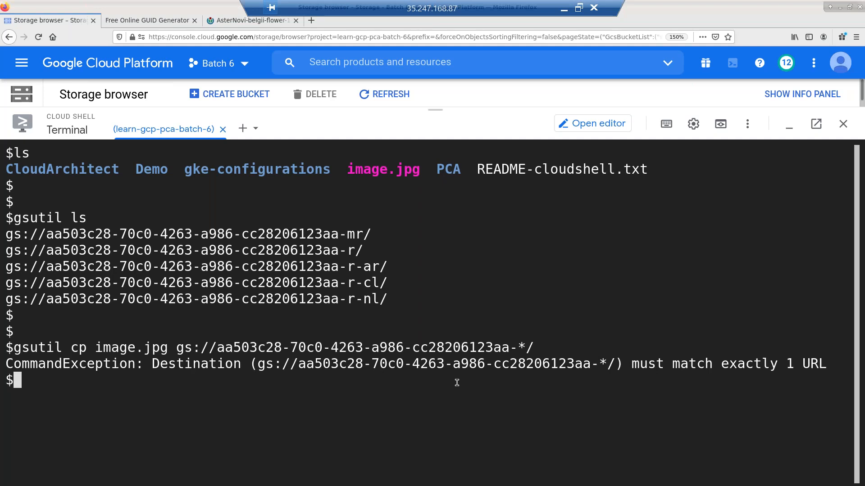
key("ctrl+l")
key("Up")
key("Left")
key("Left")
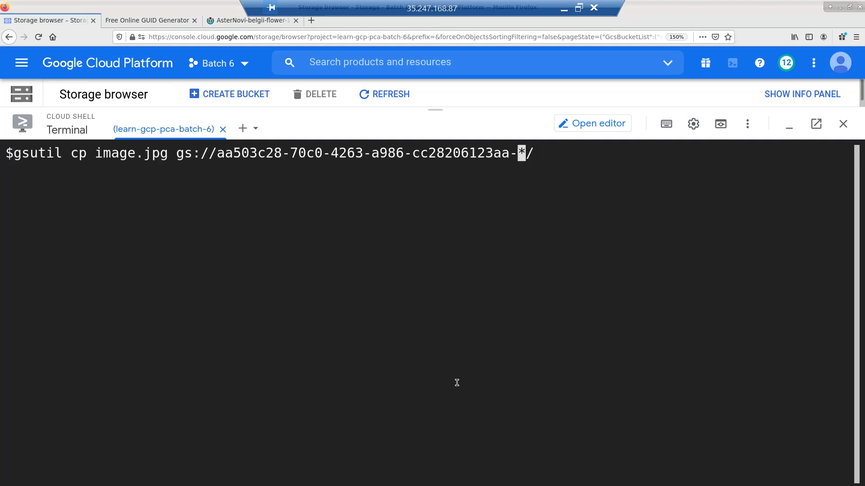
- List the buckets, then copy image.jpg into the -mr and -r buckets with gsutil cp
key("Up")
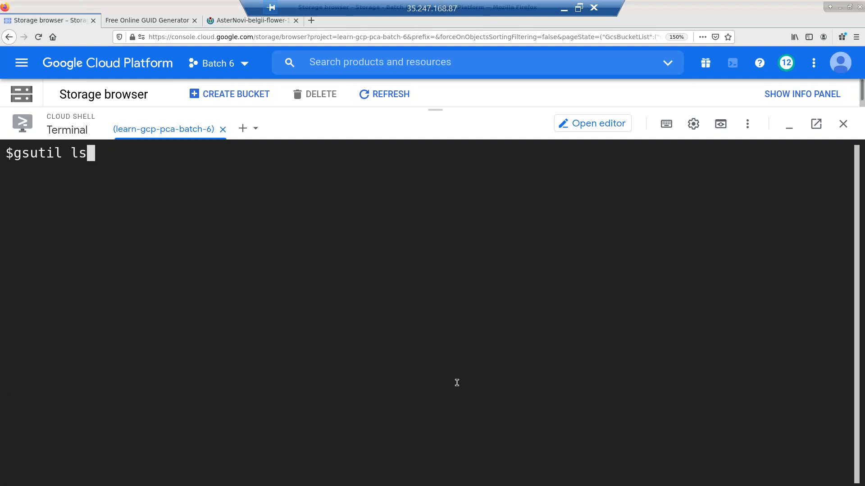
key("Return")
key("Return")
key("Return")
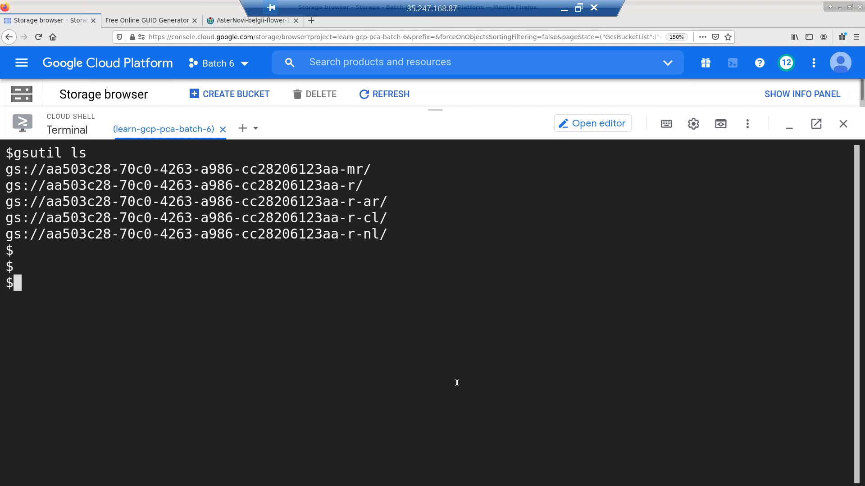
key("Up")
key("Up")
key("BackSpace")
key("BackSpace")
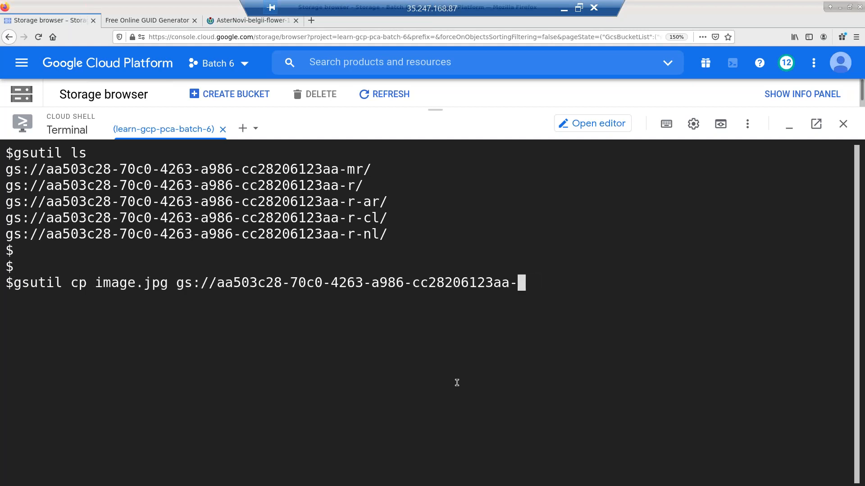
type("mr")
key("Return")
key("Return")
key("Return")
key("Up")
key("BackSpace")
key("BackSpace")
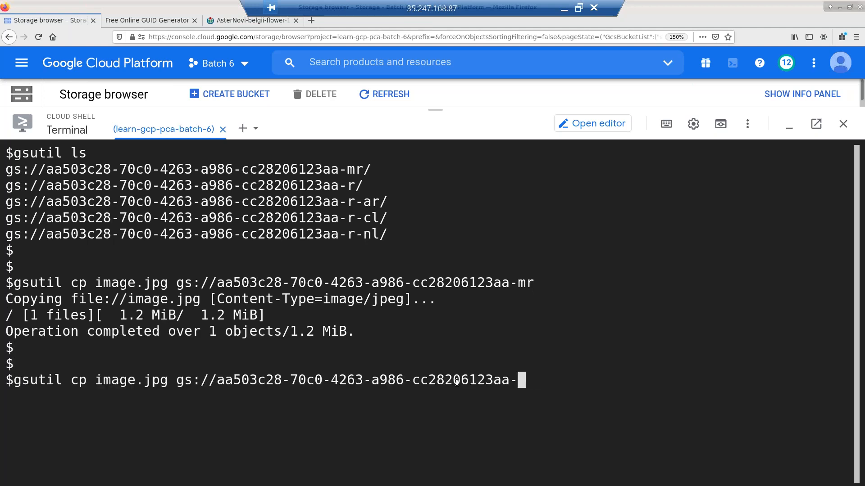
type("r")
key("Return")
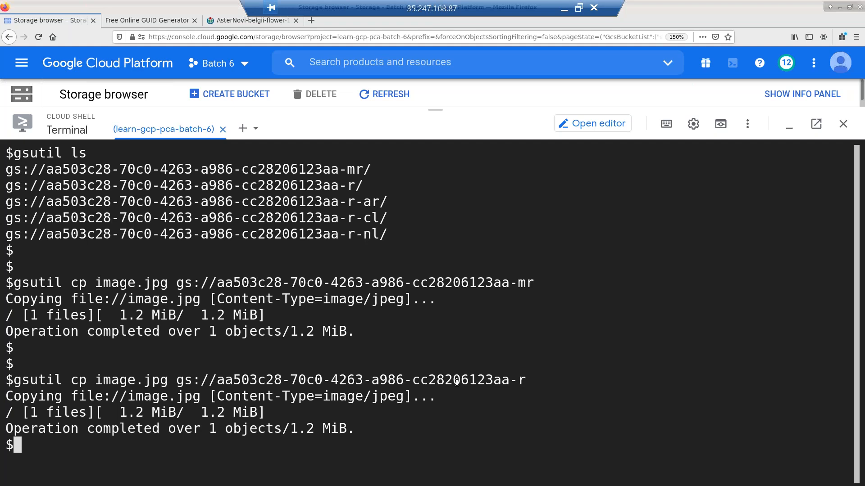
- Copy image.jpg into the -r-ar, -r-nl and -r-cl buckets
key("Up")
type("-")
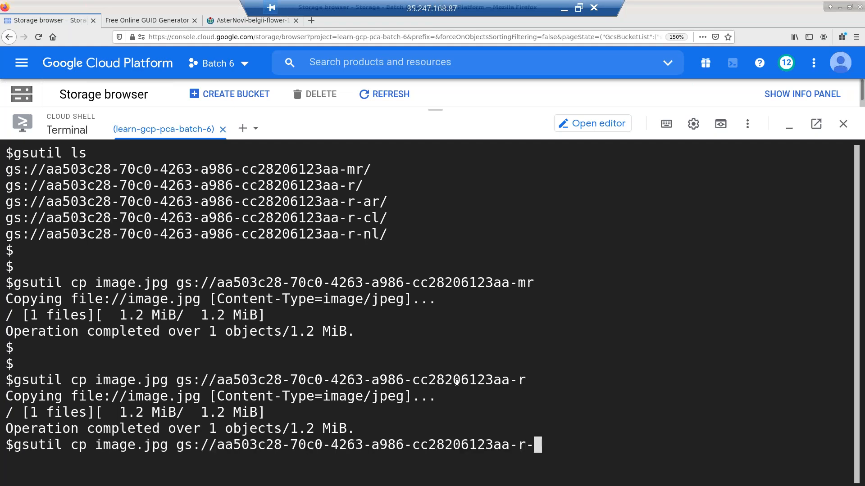
type("ar")
key("Return")
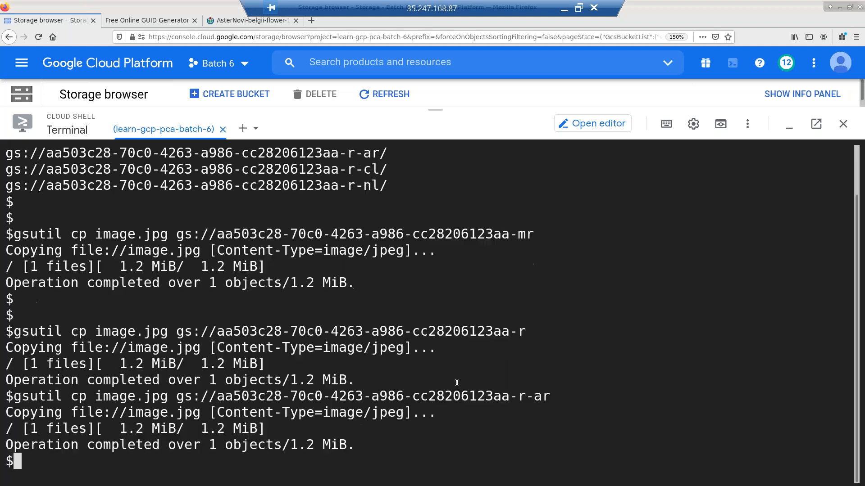
key("ctrl+l")
key("Up")
key("BackSpace")
key("BackSpace")
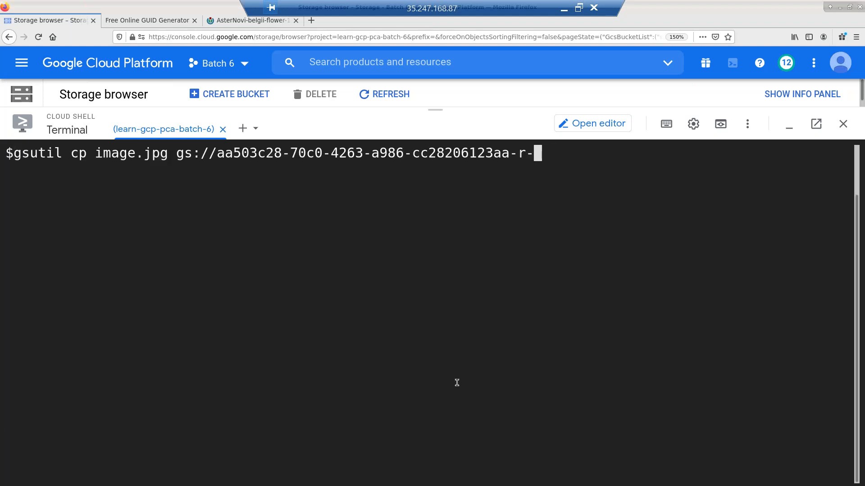
type("nl")
key("Return")
key("Return")
key("Return")
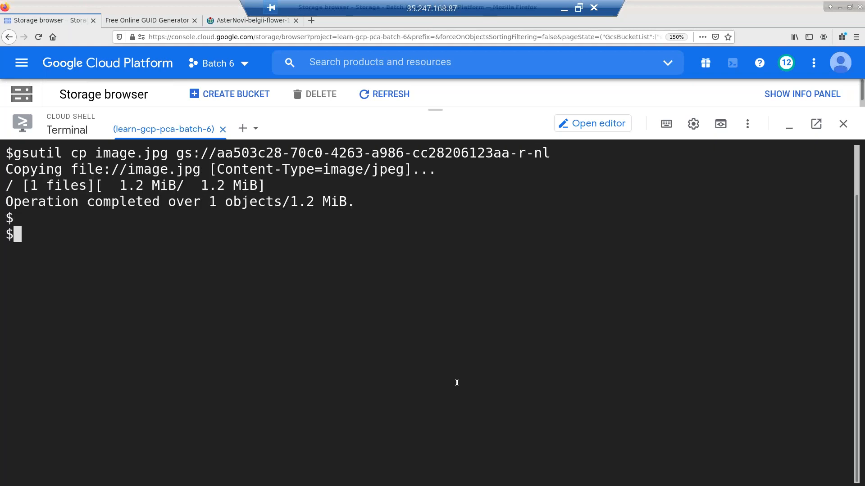
key("Up")
key("BackSpace")
key("BackSpace")
type("cl")
key("Return")
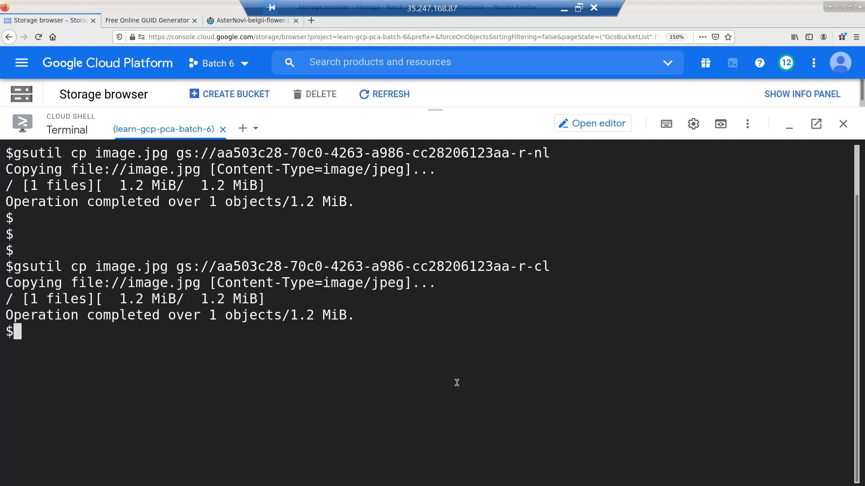
- Clear the terminal and list the Cloud Shell home folder with ls
key("ctrl+l")
type("ls")
key("Return")
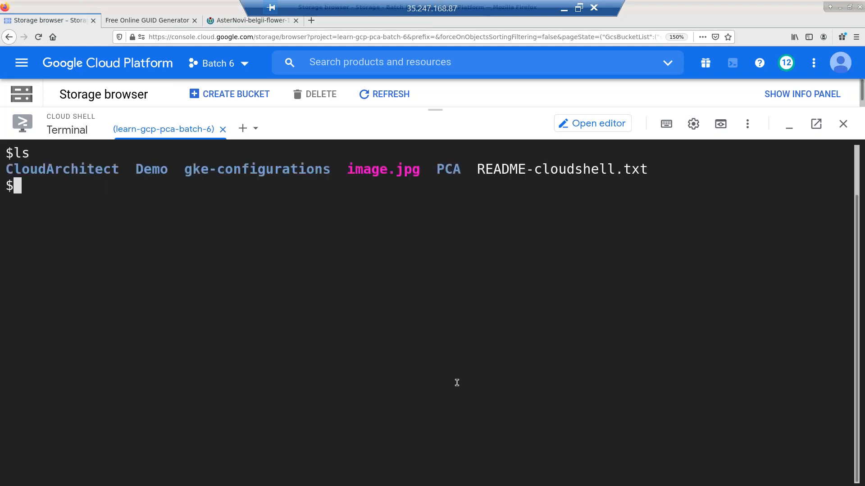
- Clear the terminal and list all buckets with gsutil ls
key("ctrl+l")
key("Up")
key("Up")
key("BackSpace")
key("BackSpace")
key("BackSpace")
key("Up")
key("Up")
key("Return")
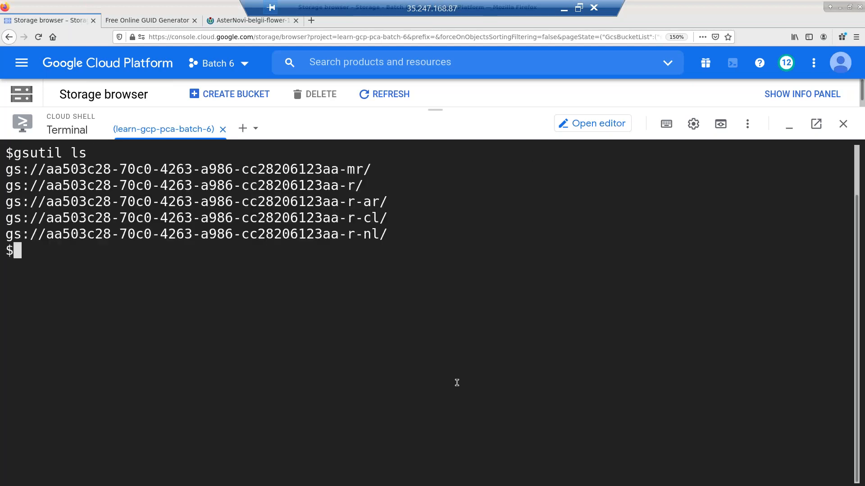
key("Return")
key("Return")
key("Return")
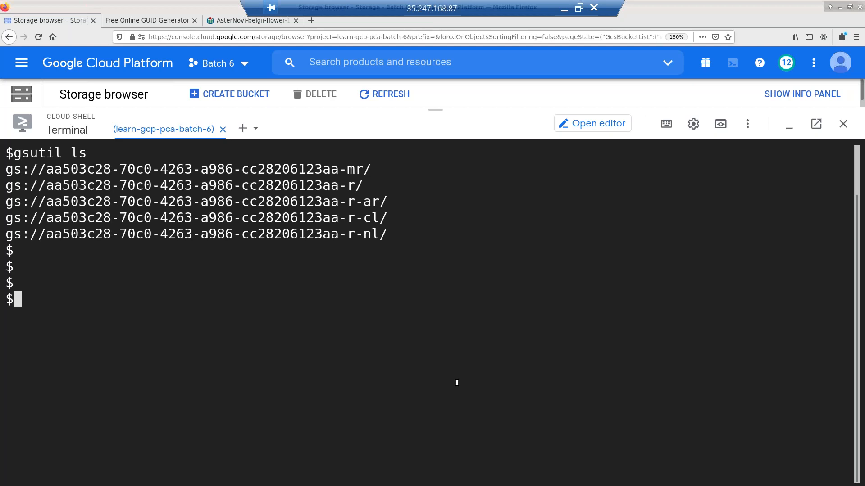
- List the contents of the -mr bucket using its pasted gs:// address
key("Up")
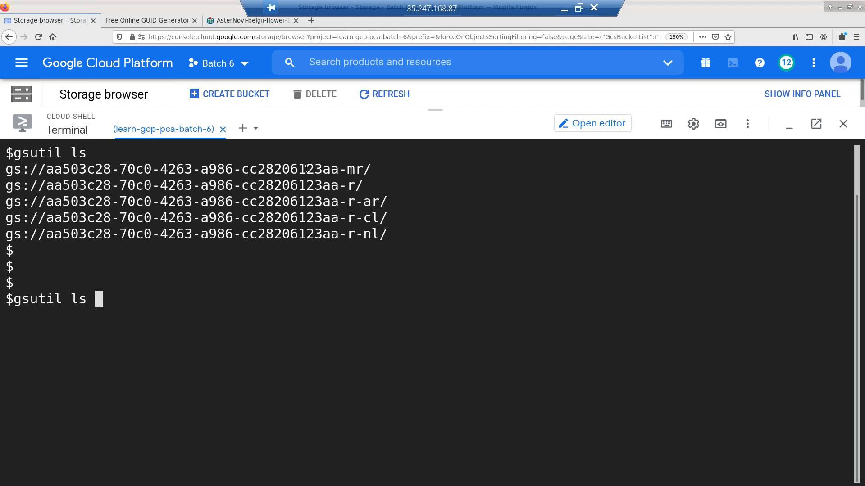
triple_click(306, 169)
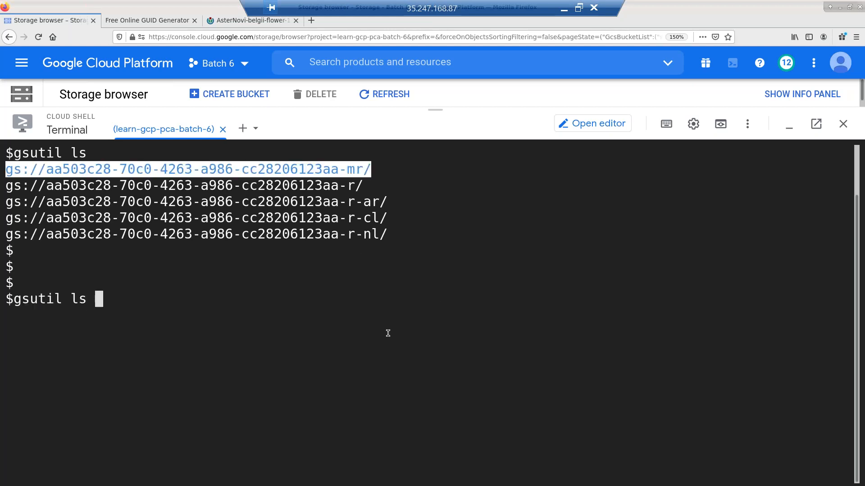
type("gs://aa503c28-70c0-4263-a986-cc28206123aa-mr/")
key("Return")
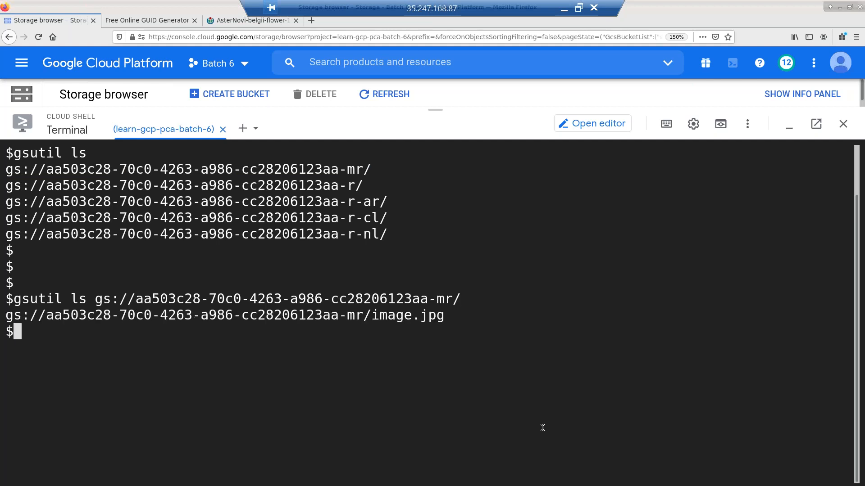
key("Return")
key("Return")
- List every bucket's contents at once with the gs://…-*/ wildcard path
key("Up")
key("Left")
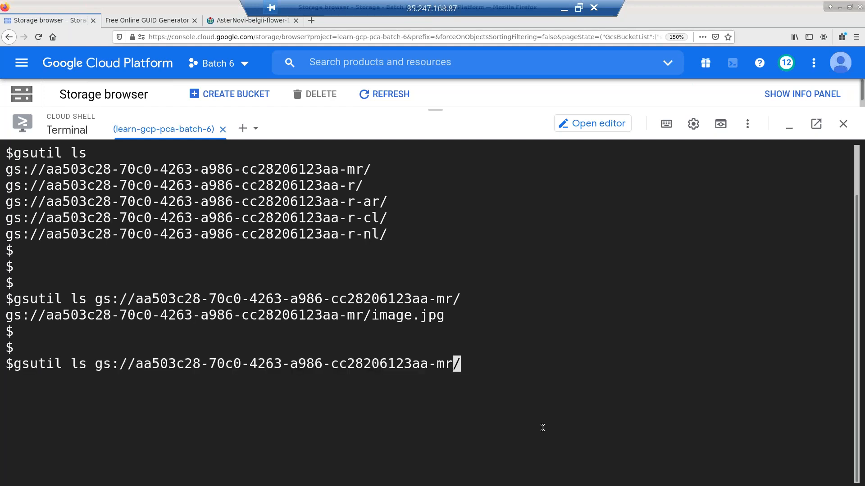
key("BackSpace")
key("BackSpace")
type("*")
key("End")
key("Return")
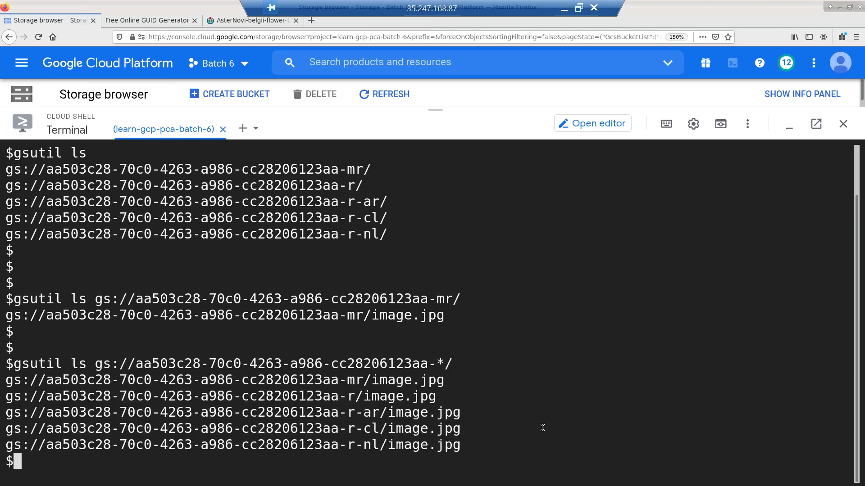
key("ctrl+l")
key("Up")
key("Return")
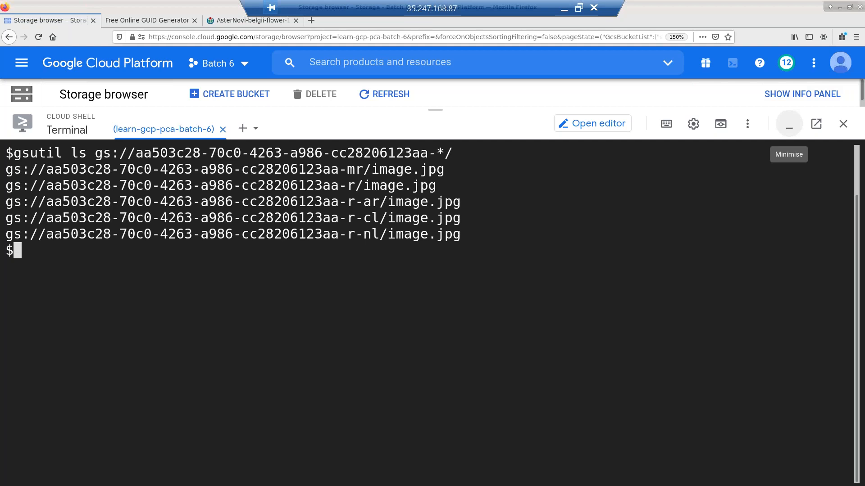
- Minimise Cloud Shell and add a Public entity entry to image.jpg's permissions in the -mr bucket
left_click(789, 125)
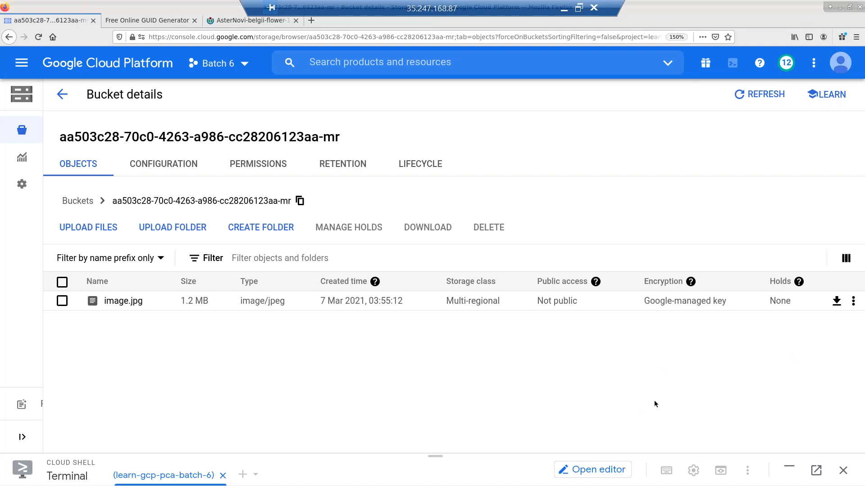
left_click(854, 303)
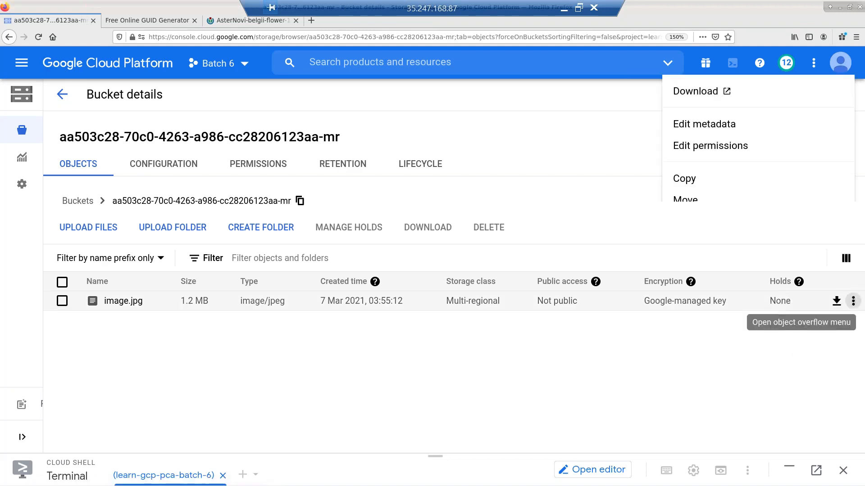
left_click(705, 150)
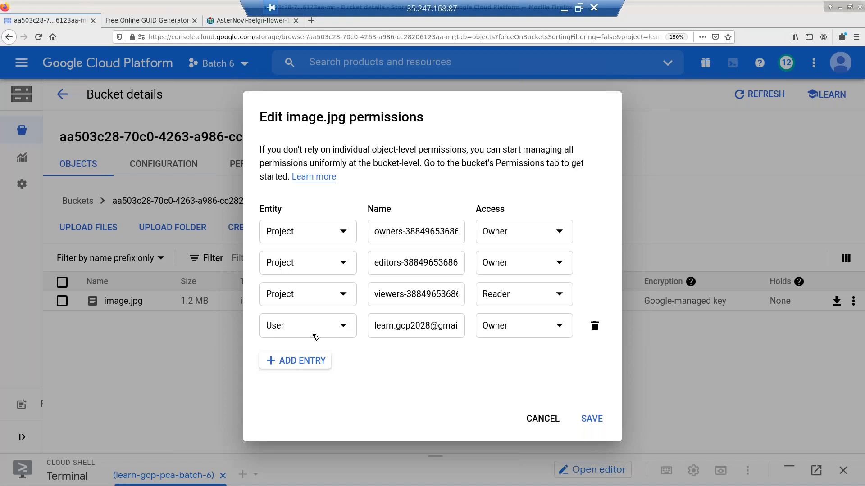
left_click(307, 363)
left_click(308, 341)
key("Down")
key("Down")
key("Down")
key("Down")
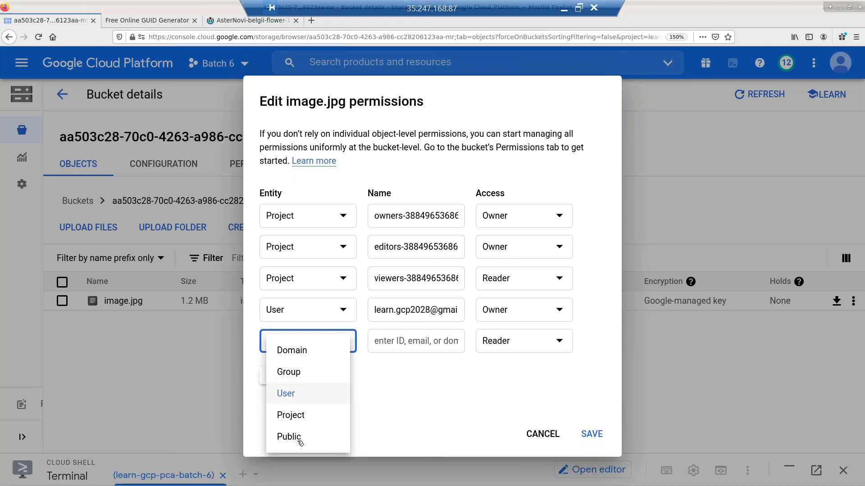
left_click(299, 441)
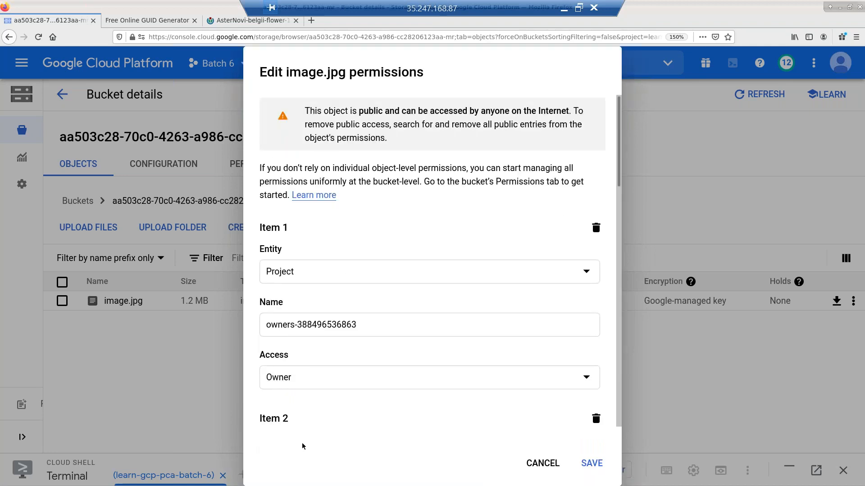
- Discard the unsaved edit, then re-add a new permission entry with entity Public
left_click(523, 464)
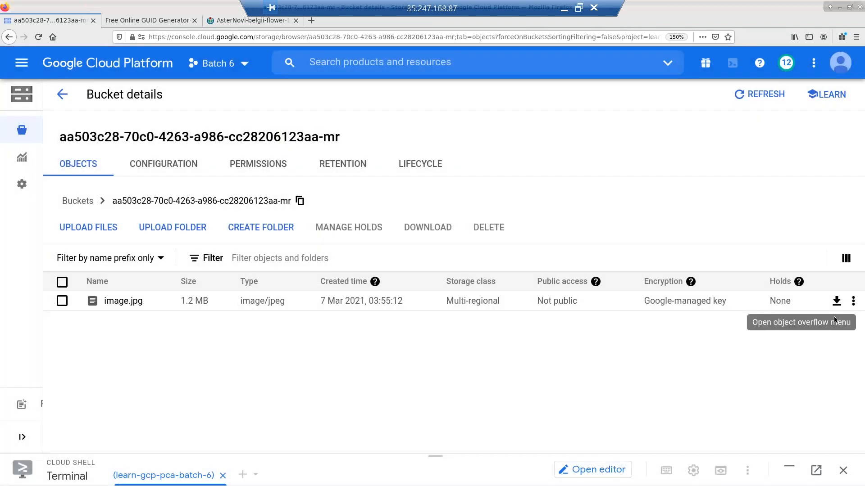
left_click(853, 301)
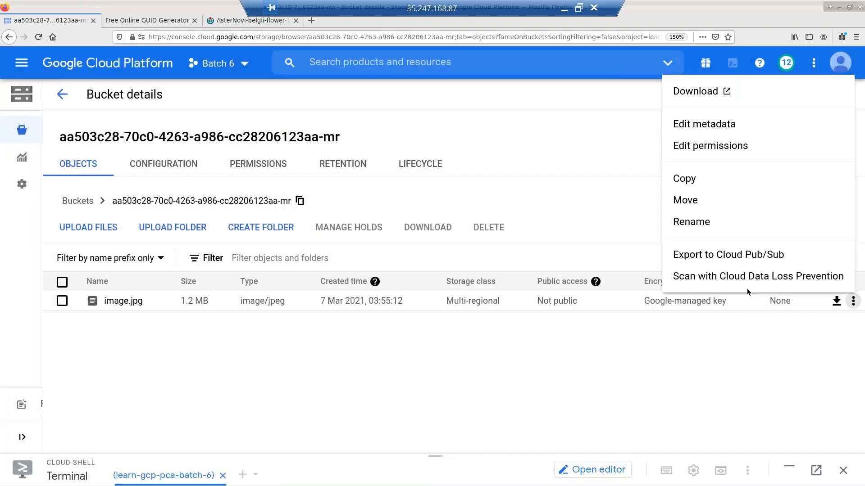
left_click(693, 147)
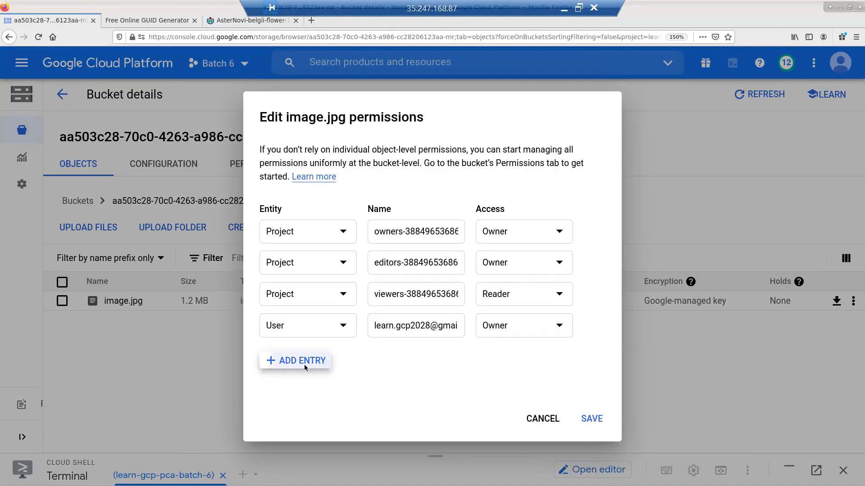
left_click(318, 361)
left_click(343, 340)
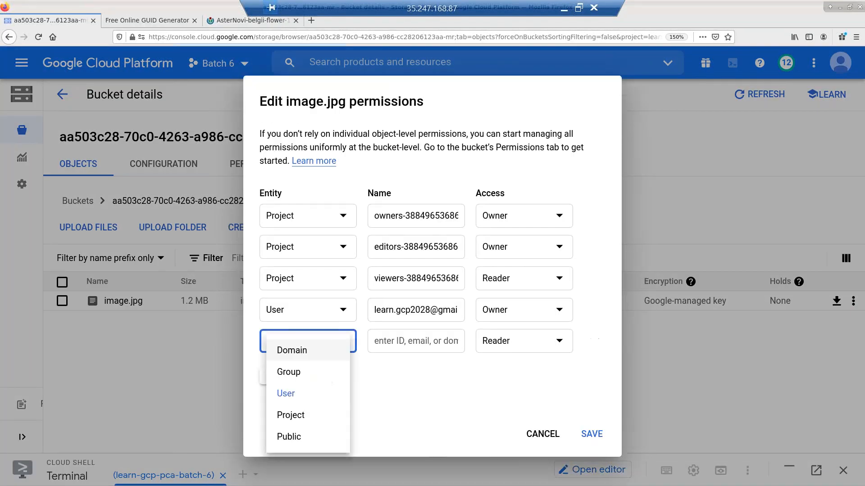
left_click(296, 438)
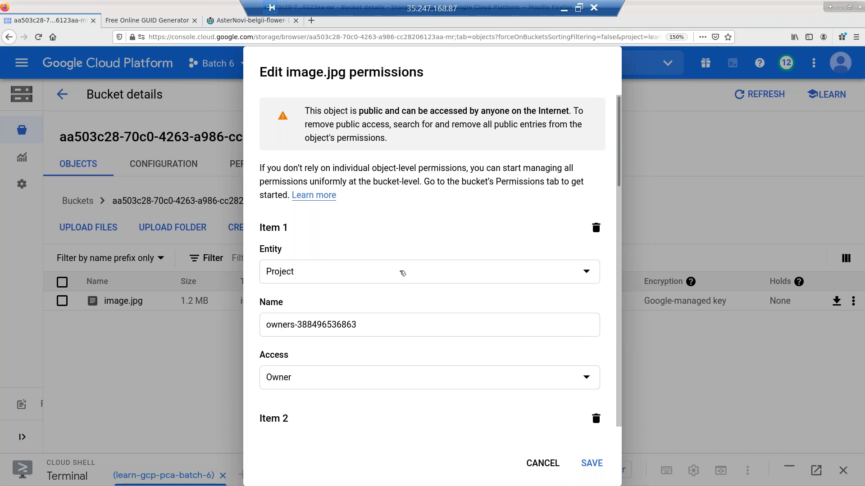
- Give the Public entry name allUsers with Reader access and save
scroll(371, 323, "down", 15)
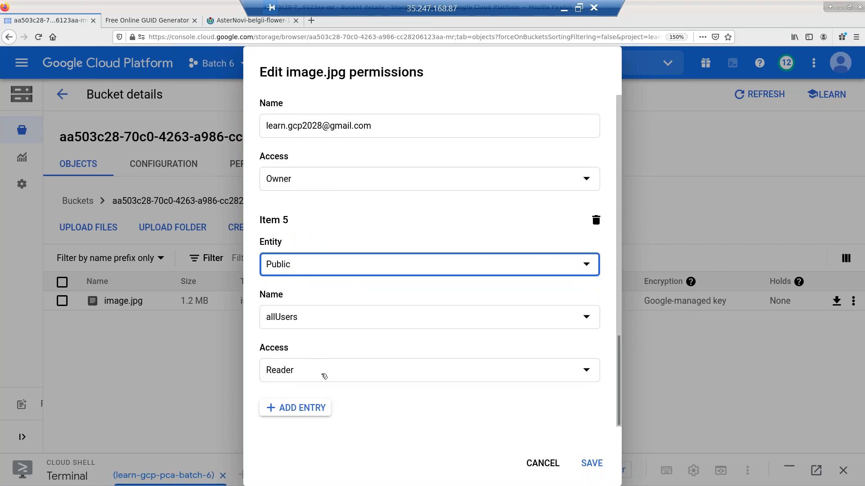
left_click(324, 376)
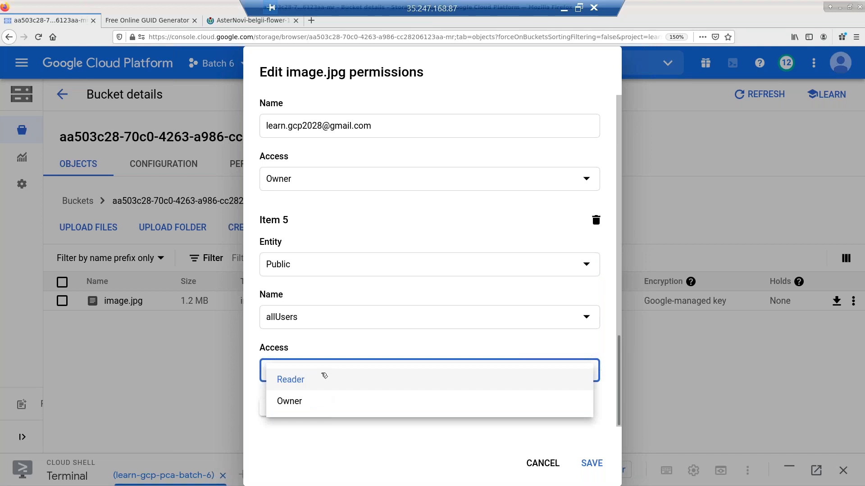
left_click(324, 376)
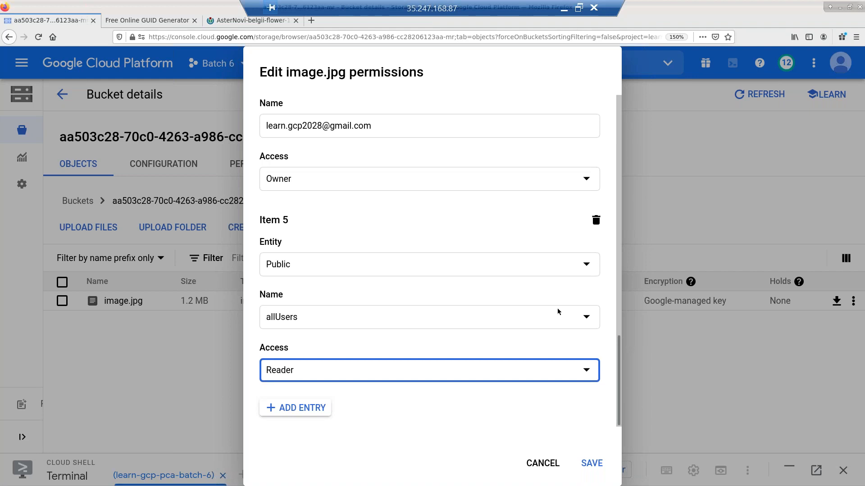
left_click(577, 321)
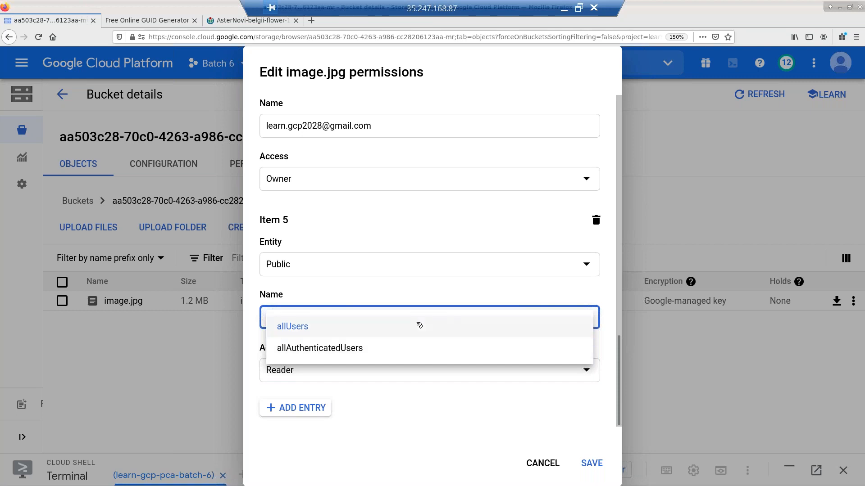
left_click(419, 325)
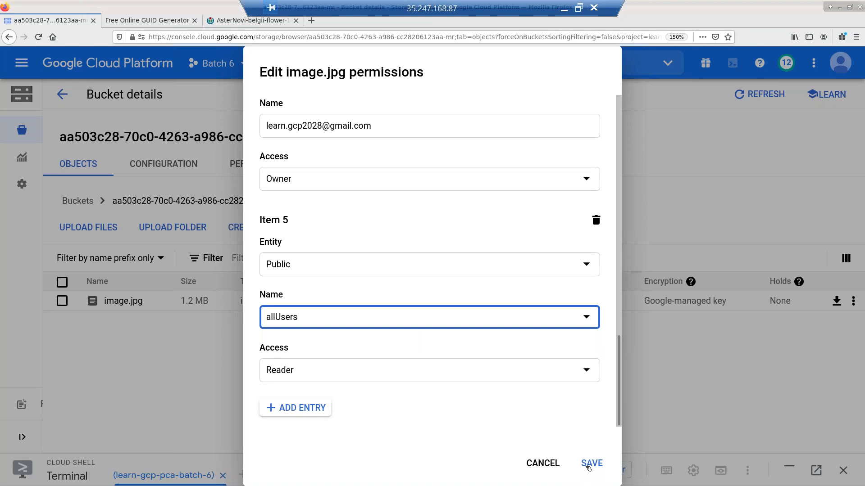
left_click(590, 465)
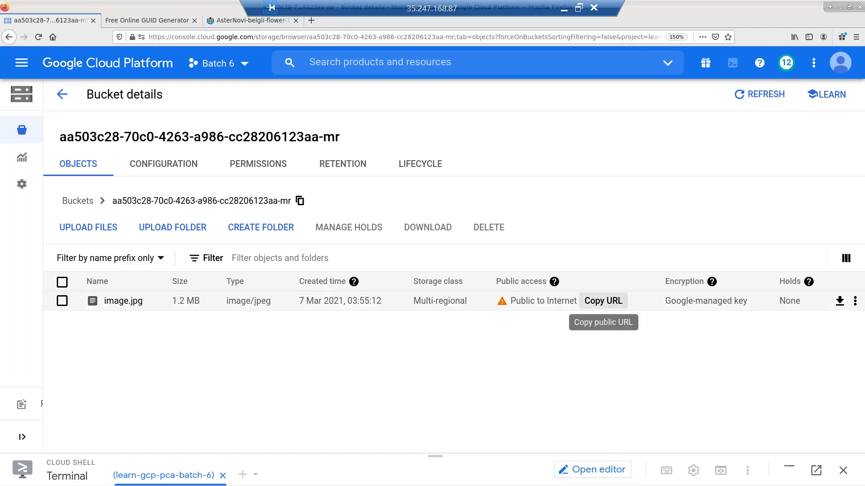
- Copy image.jpg's URL from the 'Public to Internet' link in its row
left_click(603, 301)
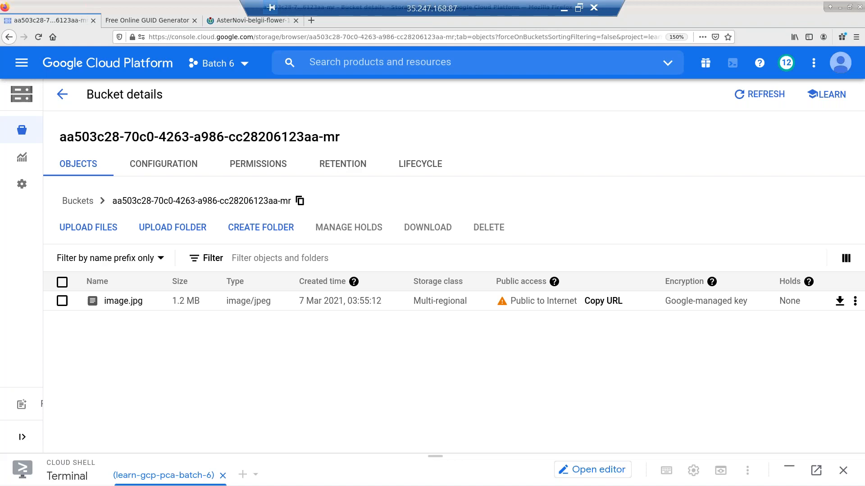
- Return to the bucket list, enlarge and clear Cloud Shell, then run gsutil ls
left_click(61, 94)
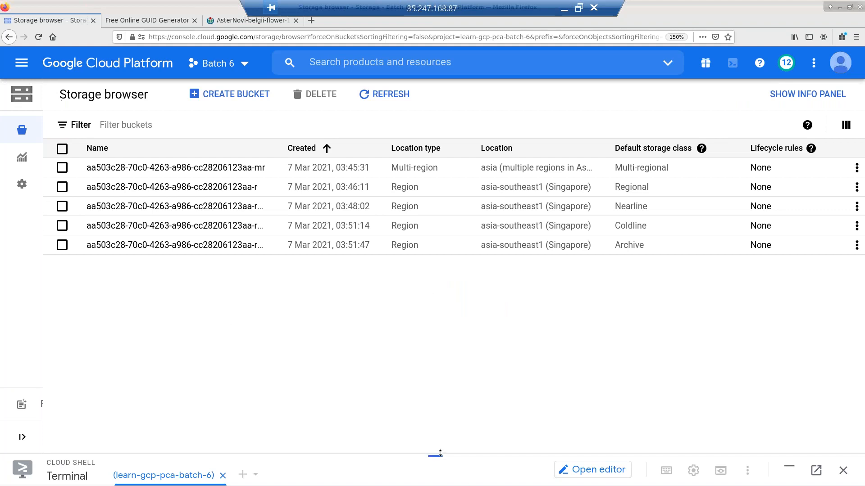
left_click_drag(440, 455, 436, 80)
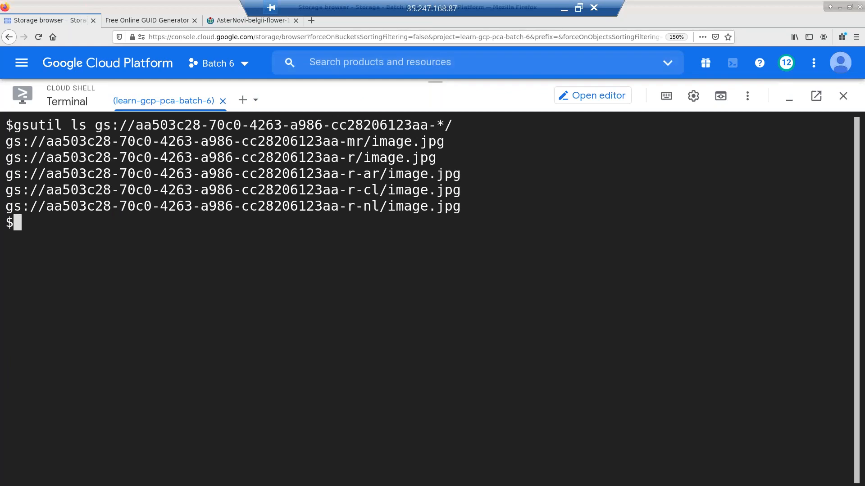
key("ctrl+l")
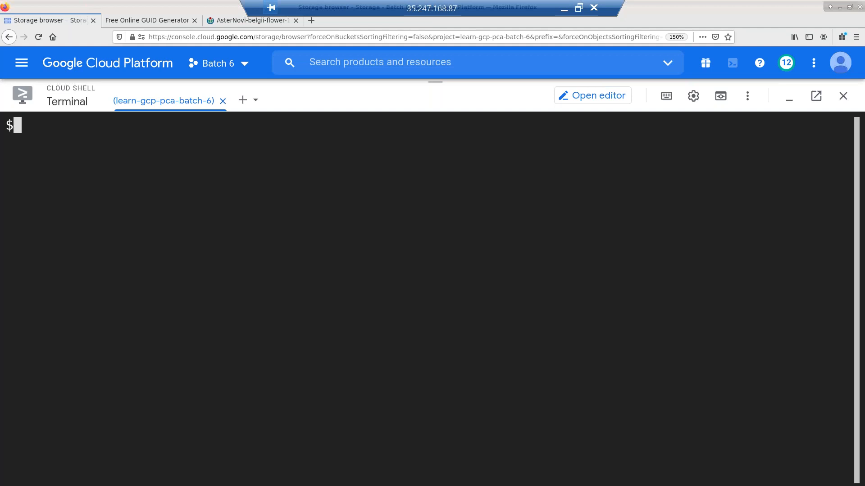
type("gsutil ls")
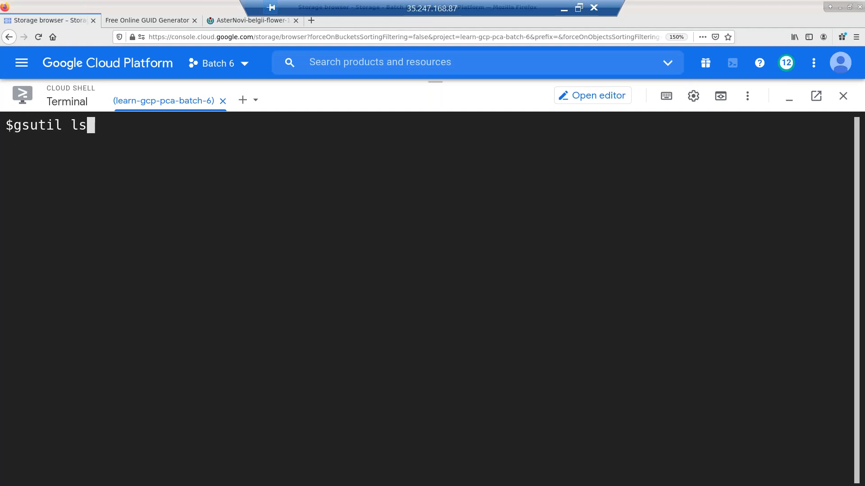
key("Return")
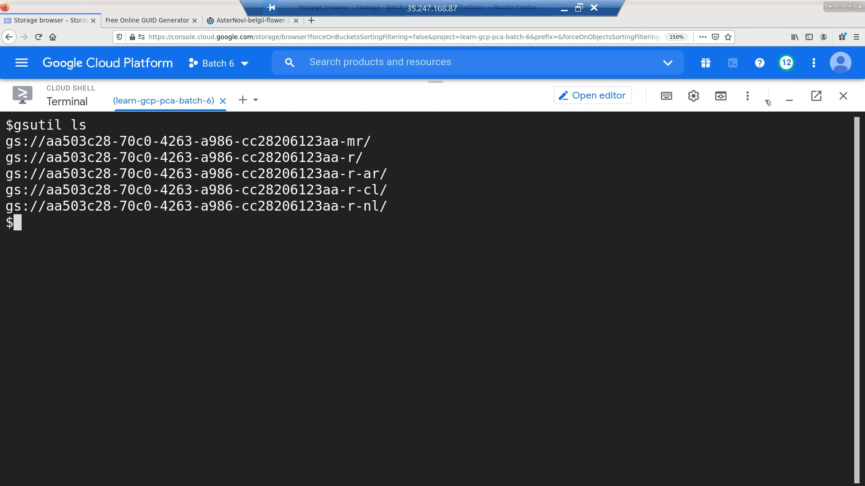
- Minimise Cloud Shell and review the multi-regional bucket's permissions in the info panel
left_click(790, 102)
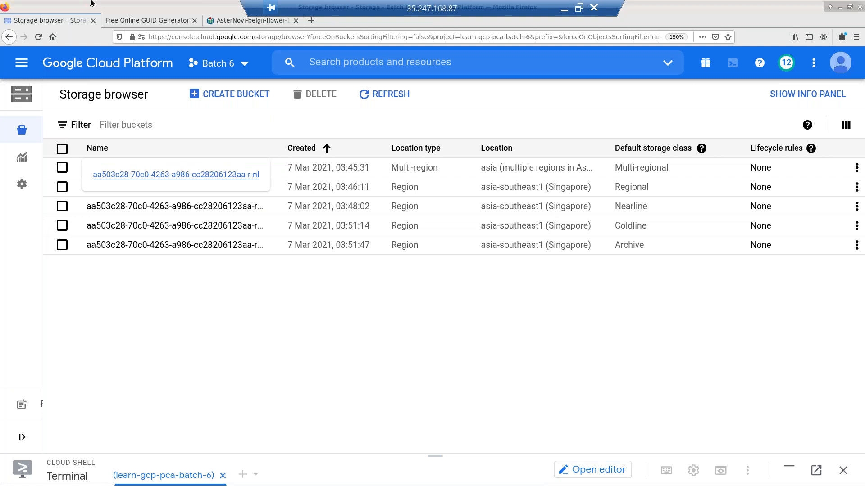
left_click(63, 168)
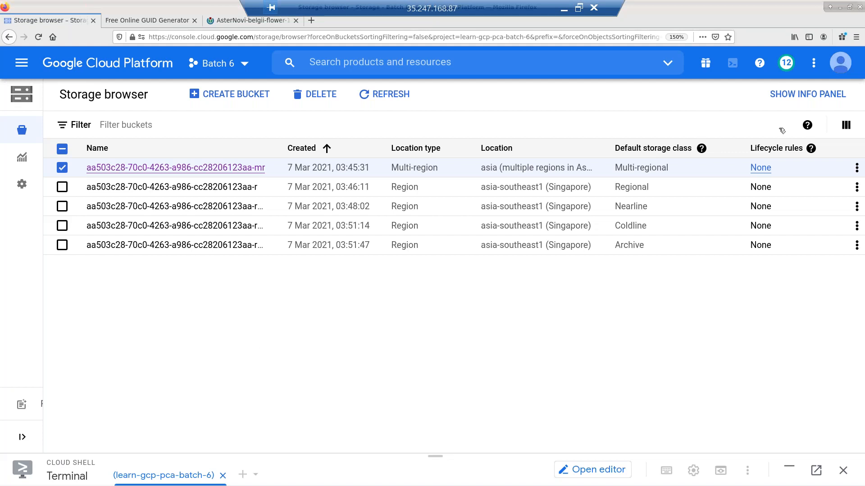
left_click(809, 95)
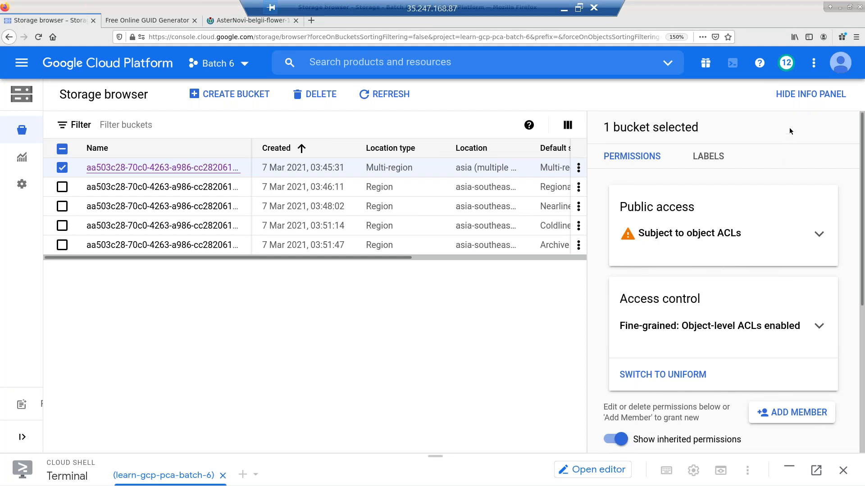
left_click(813, 94)
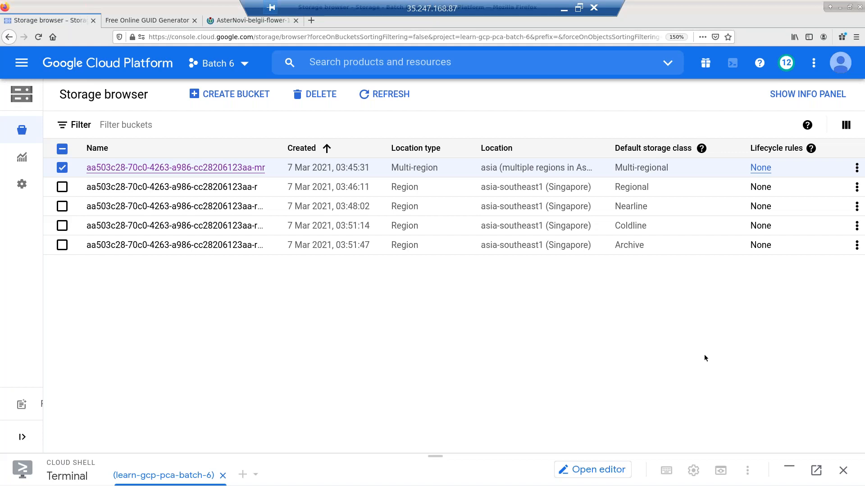
left_click(62, 168)
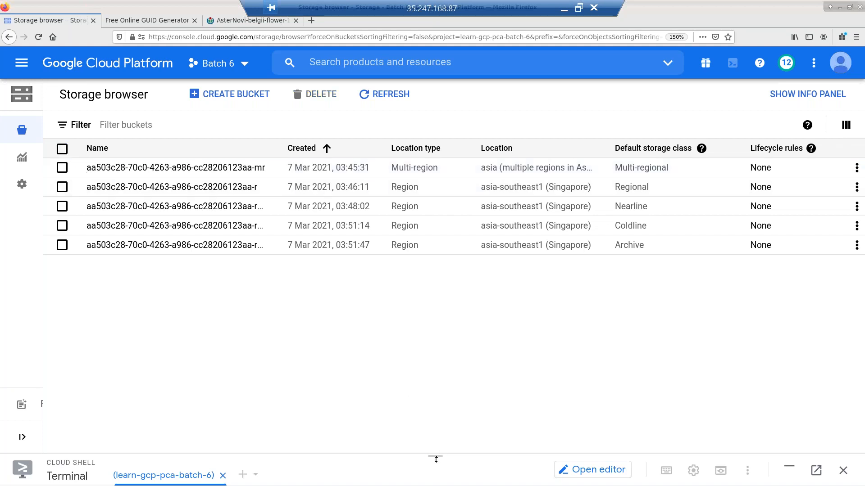
- Run gsutil acl ch -u allusers:R on image.jpg across all buckets using the -* wildcard
left_click_drag(435, 456, 450, 130)
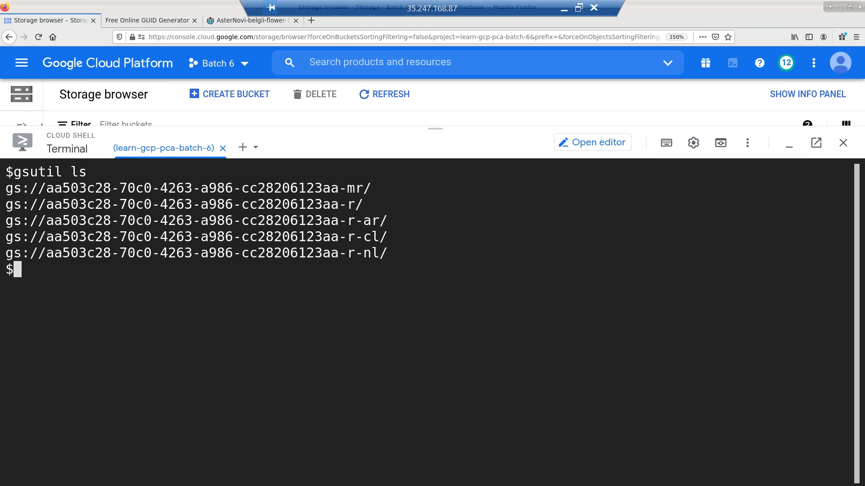
key("Return")
key("Return")
type("gs")
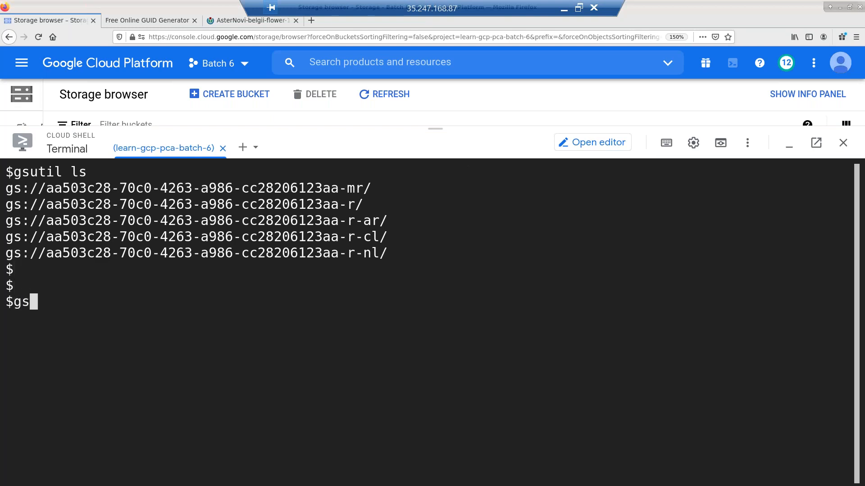
type("util ac")
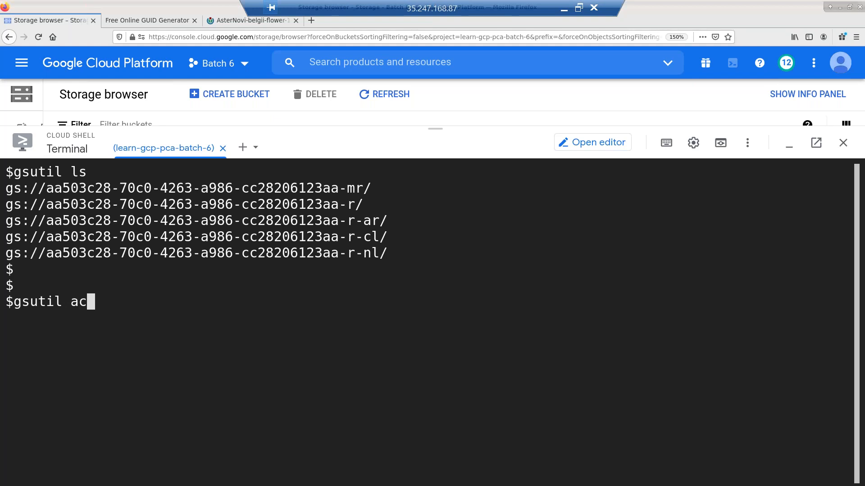
type("l")
type("ch ")
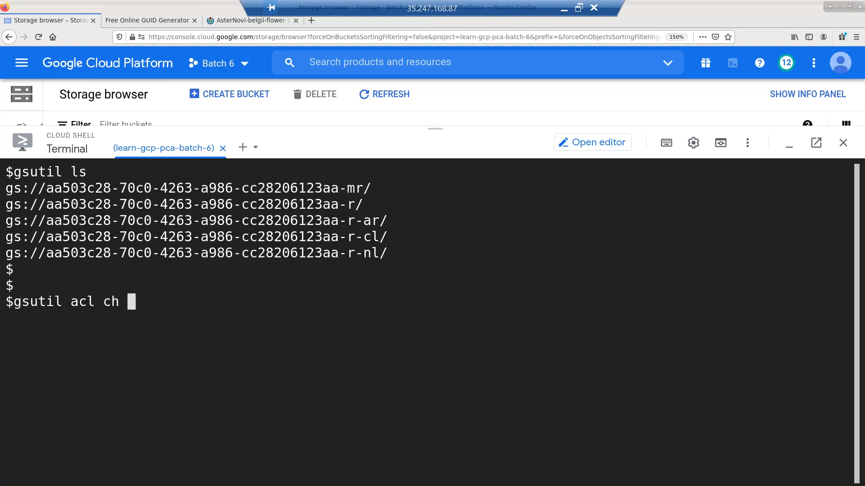
type("-u Alluser")
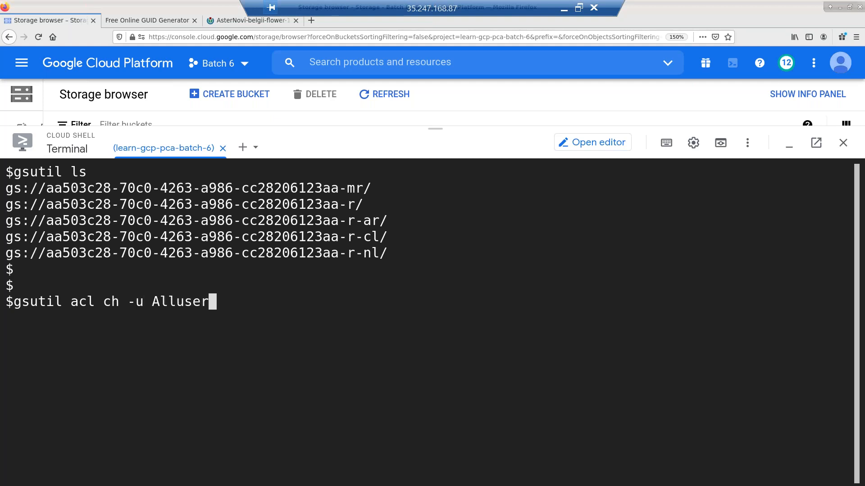
type("s")
key("BackSpace")
key("BackSpace")
key("BackSpace")
key("BackSpace")
key("BackSpace")
key("BackSpace")
key("BackSpace")
key("BackSpace")
type("all")
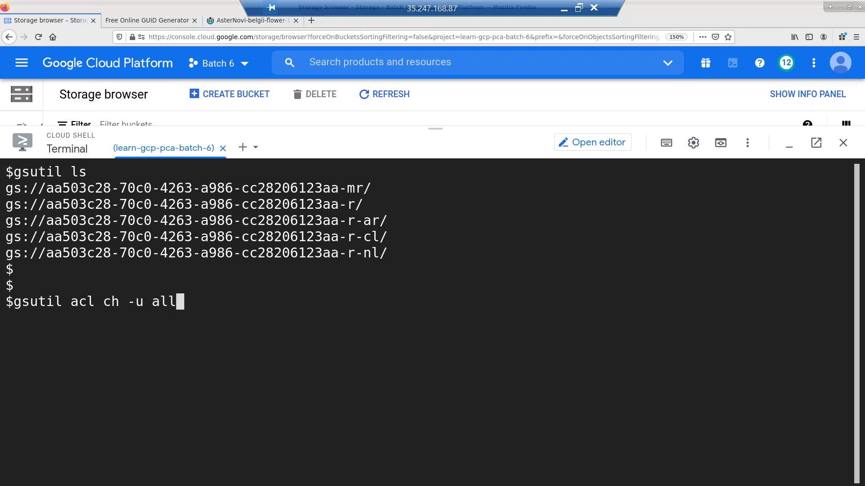
type("users")
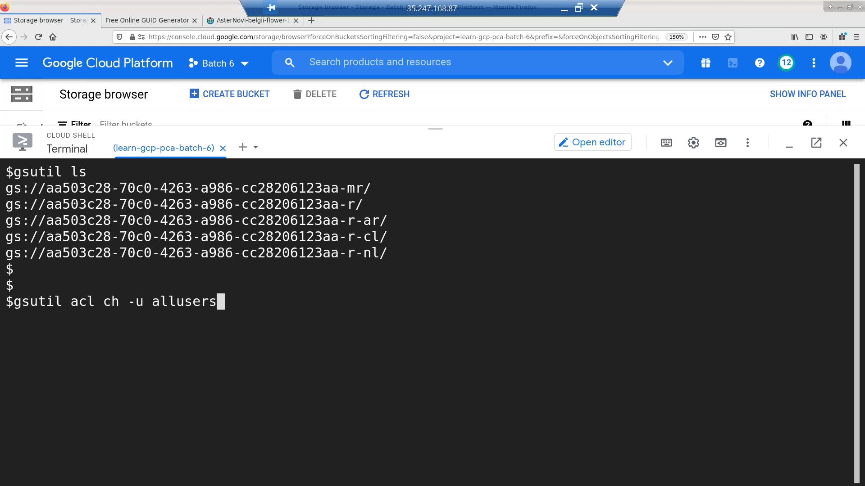
type(":R")
left_click_drag(6, 256, 339, 255)
left_click(345, 325)
key("ctrl+v")
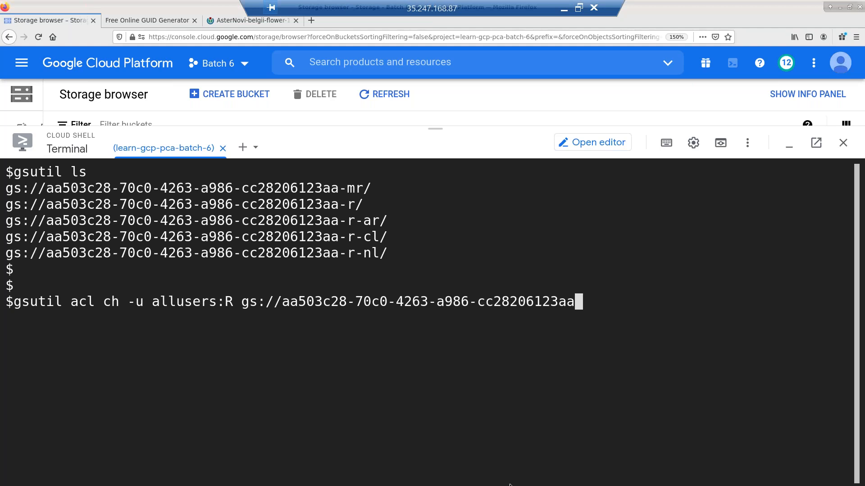
type("-*/imag")
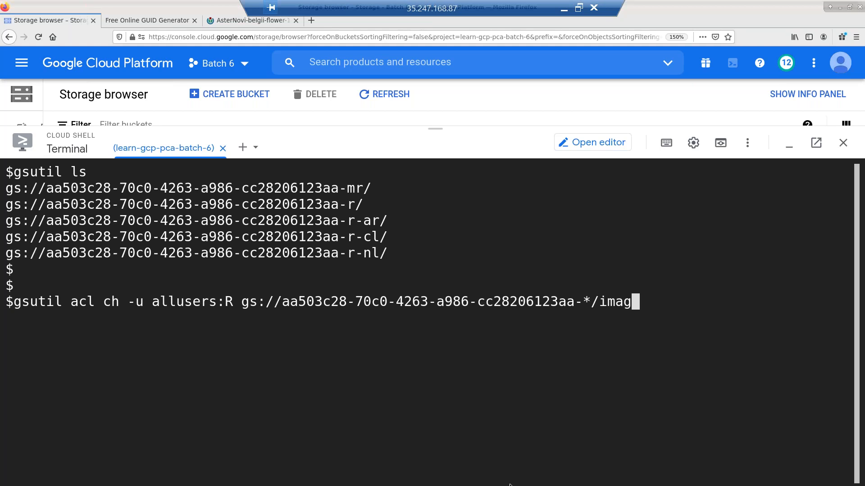
type("e.jpg")
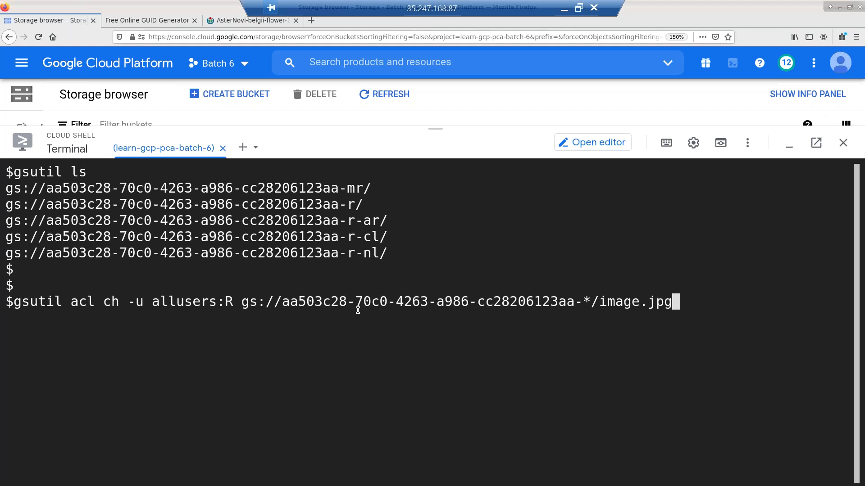
key("Return")
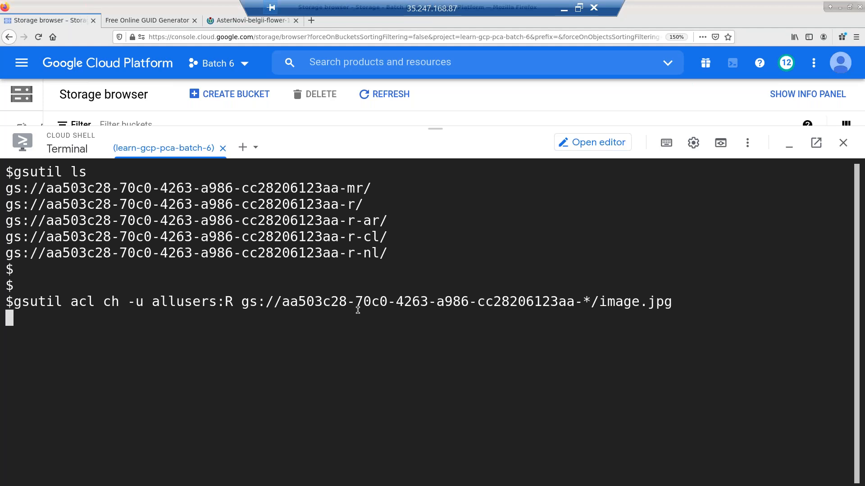
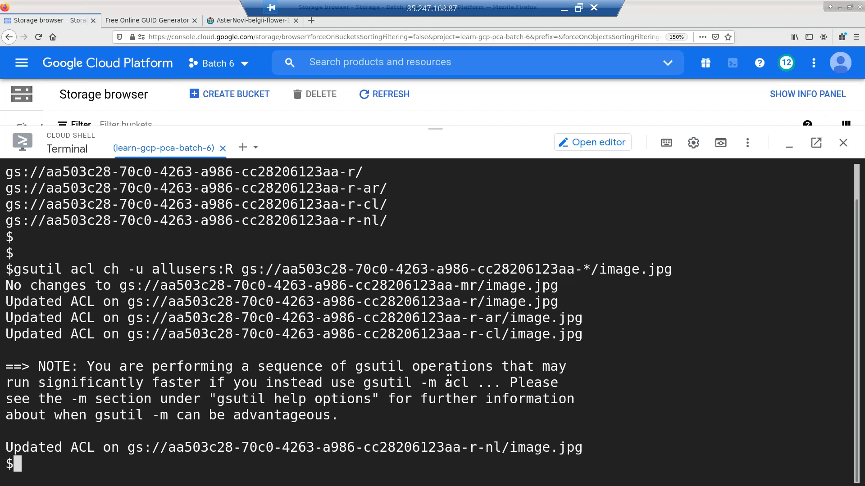
- Exit the full-screen remote desktop and switch to the Examination Cheat Sheet window
left_click(565, 8)
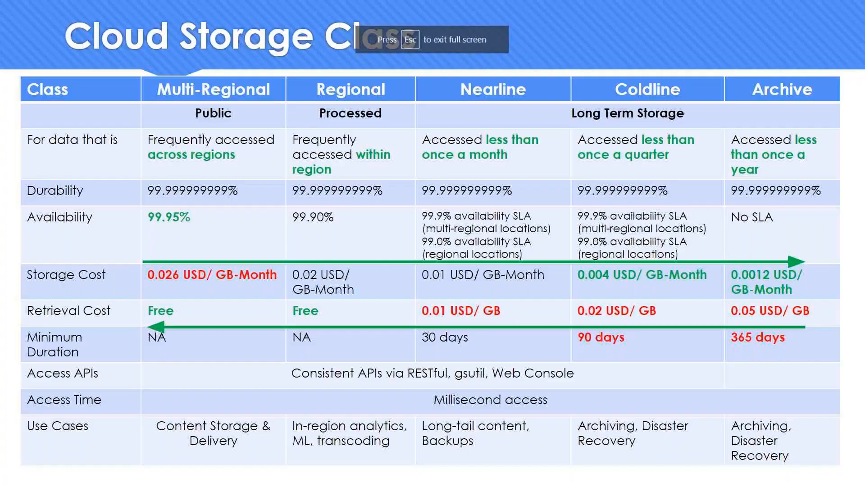
key("alt+Tab")
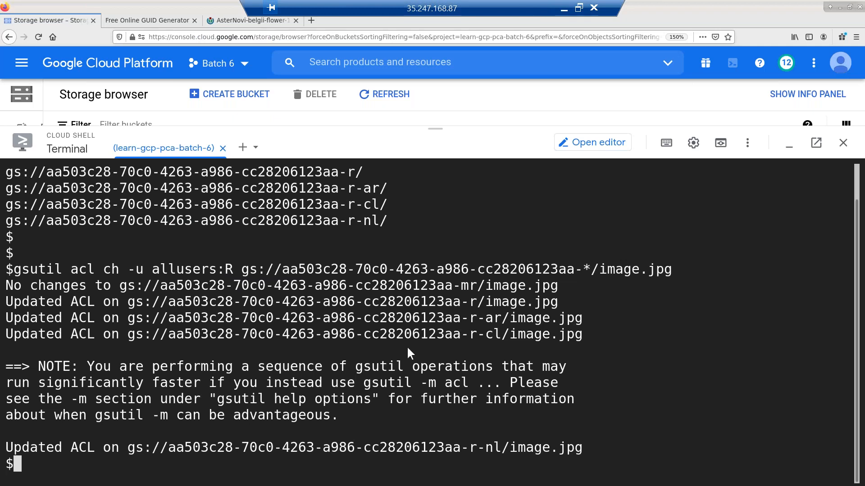
key("alt+Tab")
key("alt+Tab")
key("alt+Tab")
key("alt+Tab")
key("alt+Tab")
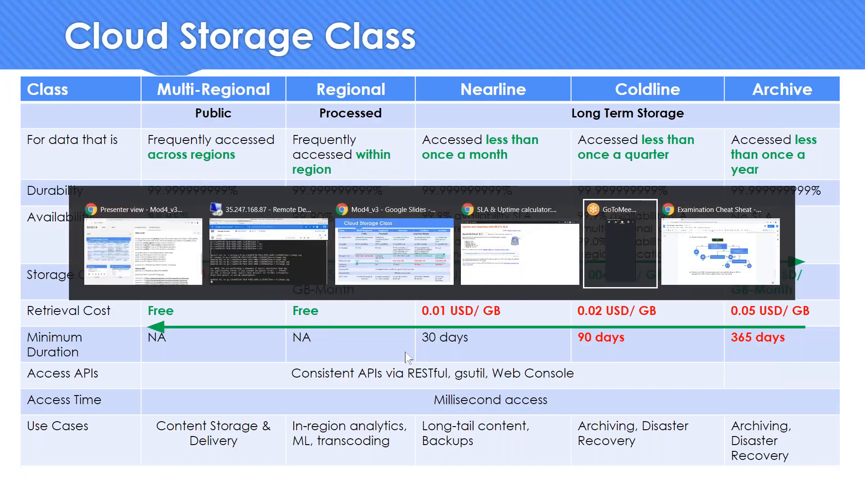
key("alt+Tab")
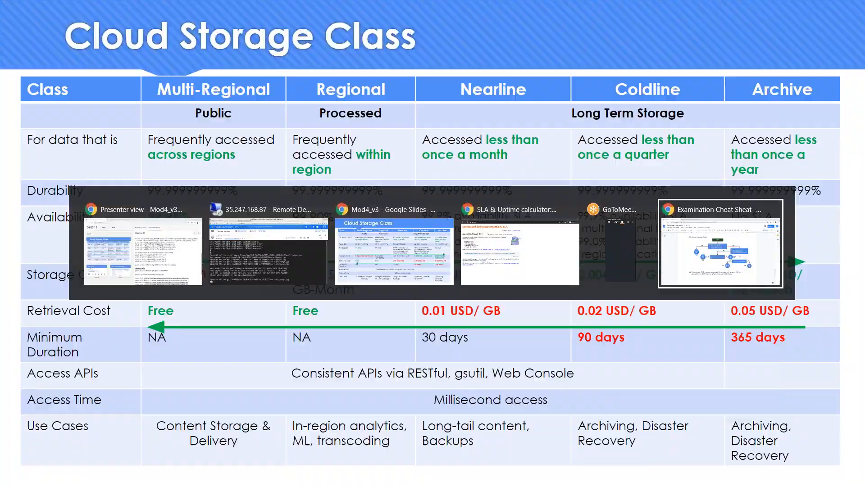
- Start item 27 below item 26 with 'Run gsutil in a multi-threaded fashion'
double_click(530, 407)
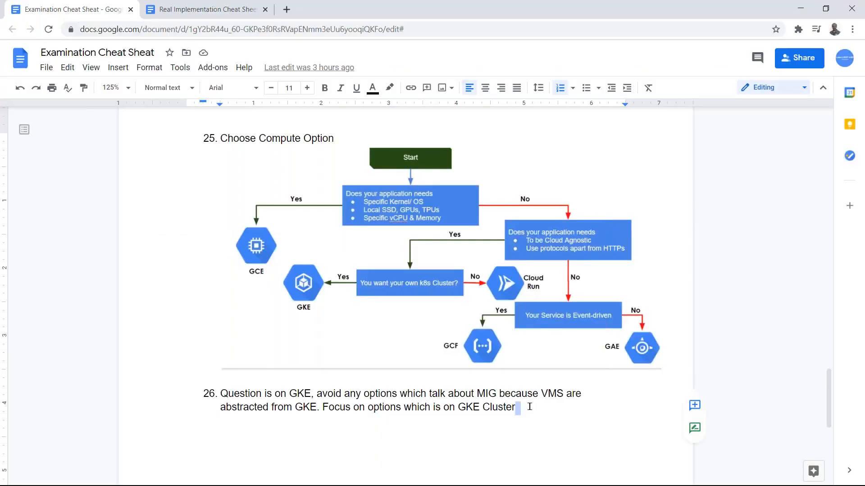
left_click_drag(832, 386, 834, 416)
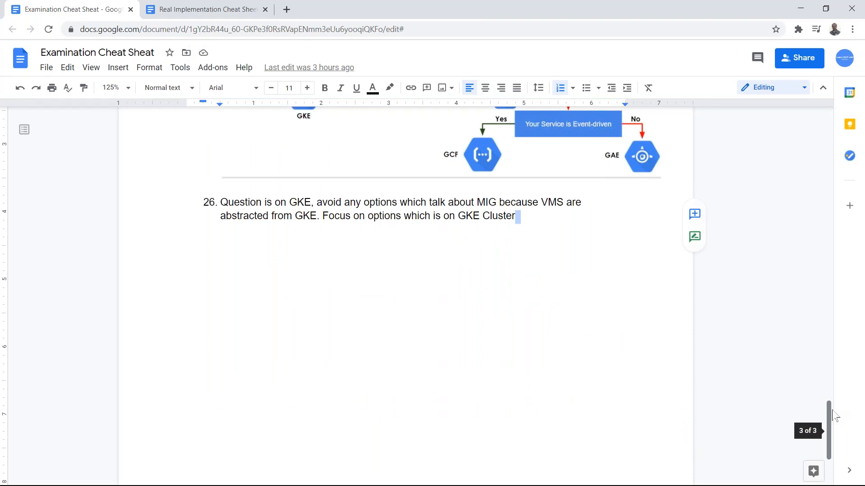
key("Return")
key("Return")
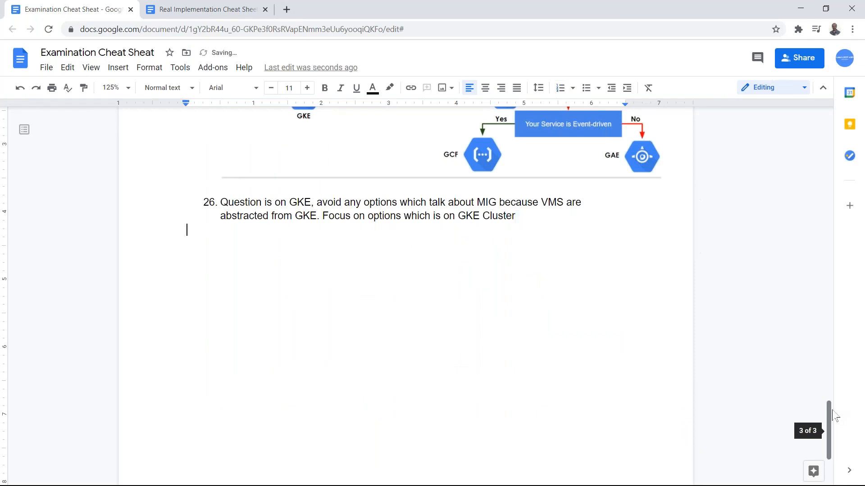
key("ctrl+z")
type("G")
key("BackSpace")
type("Run gus")
key("BackSpace")
key("BackSpace")
type("sutil in a muli")
key("BackSpace")
type("ti-threaded fashion ")
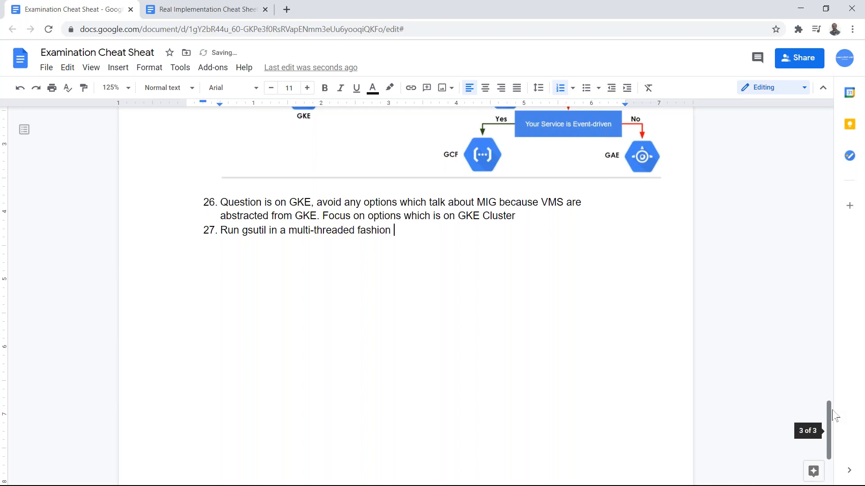
type("then")
- Finish item 27: 'To … use gsutil -m, e.g. gsutil -m cp, gsutil -m acl', then return to Cloud Shell
key("Home")
type("To")
key("End")
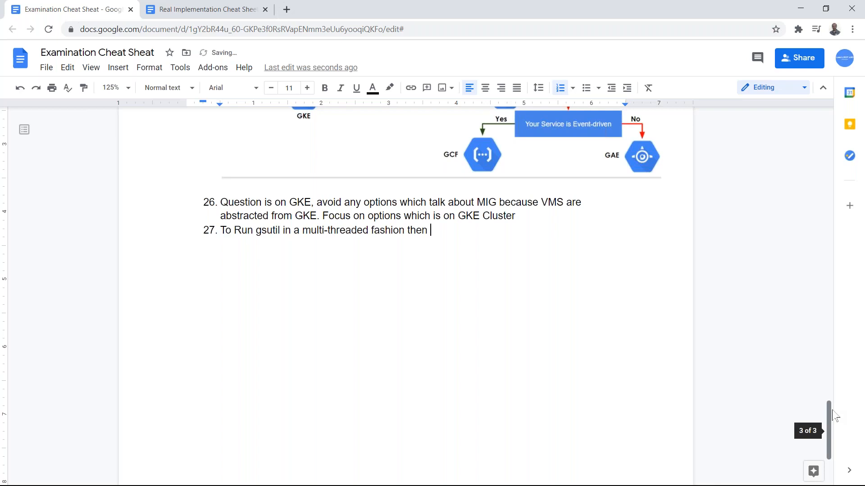
key("BackSpace")
key("BackSpace")
key("BackSpace")
key("BackSpace")
key("BackSpace")
type("use gsutil -m gor")
key("BackSpace")
key("BackSpace")
key("BackSpace")
key("BackSpace")
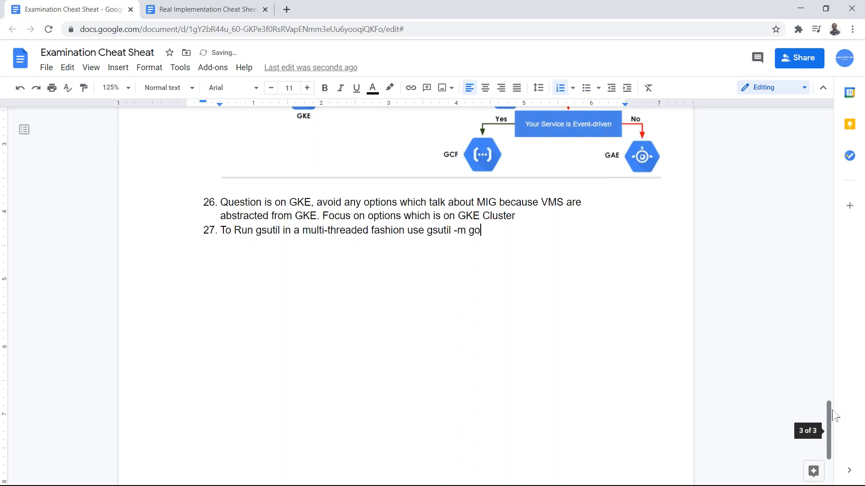
type("for e.g., gu")
key("BackSpace")
type("sutil -m cp")
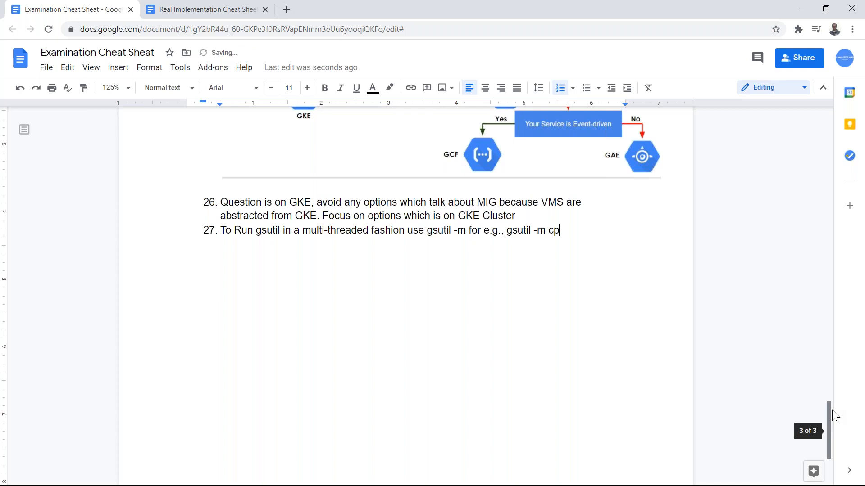
key("BackSpace")
type(", gusu")
key("BackSpace")
key("BackSpace")
key("BackSpace")
type("sutil -m acl")
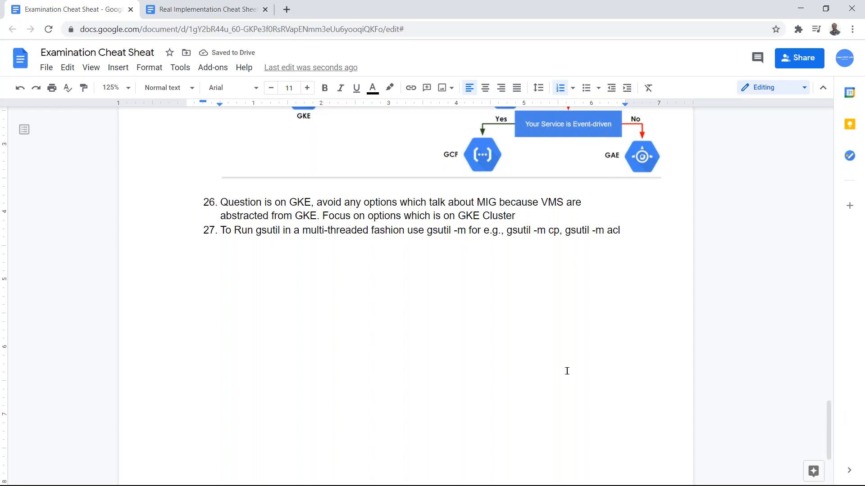
key("alt+Tab")
key("Tab")
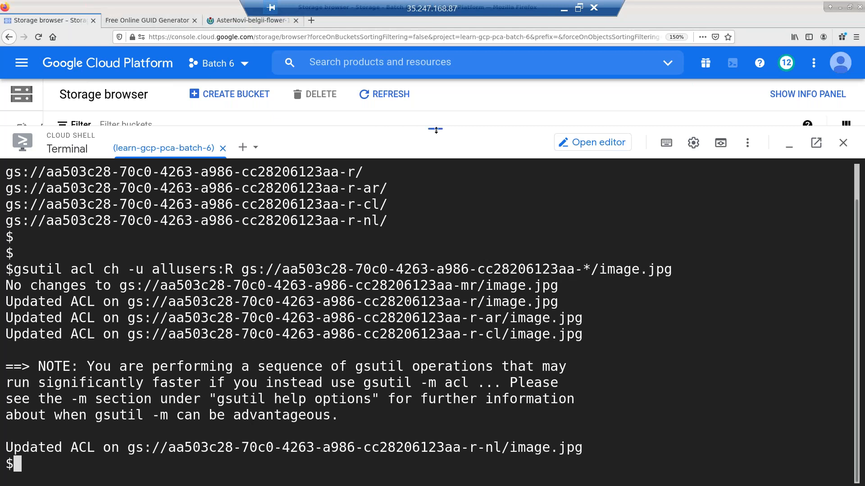
- Copy image.jpg's public URL from the -mr bucket, then enlarge and clear the Cloud Shell terminal
left_click_drag(461, 314, 461, 316)
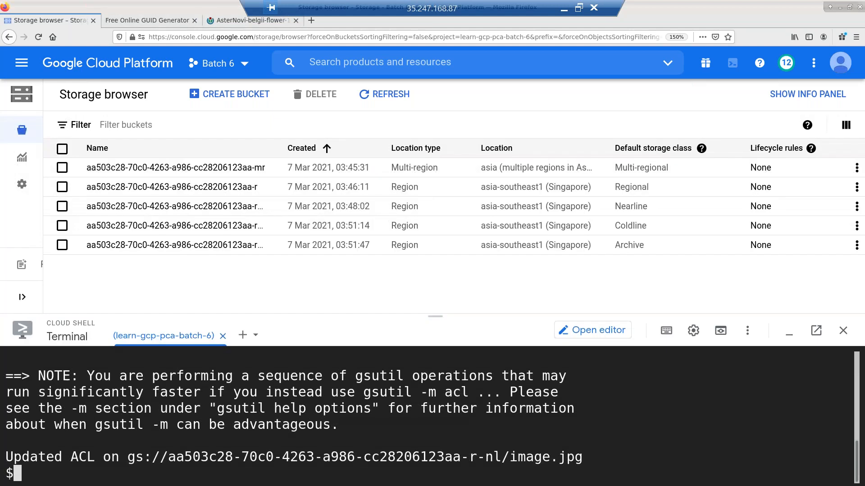
left_click(221, 168)
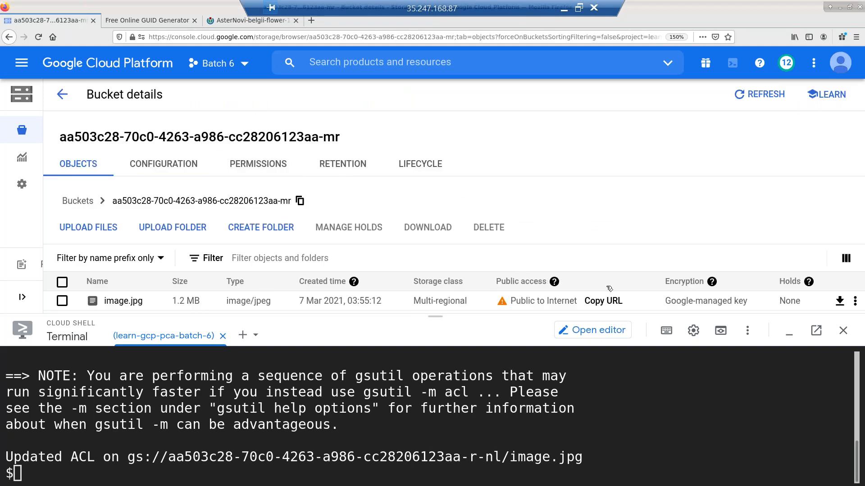
left_click(554, 282)
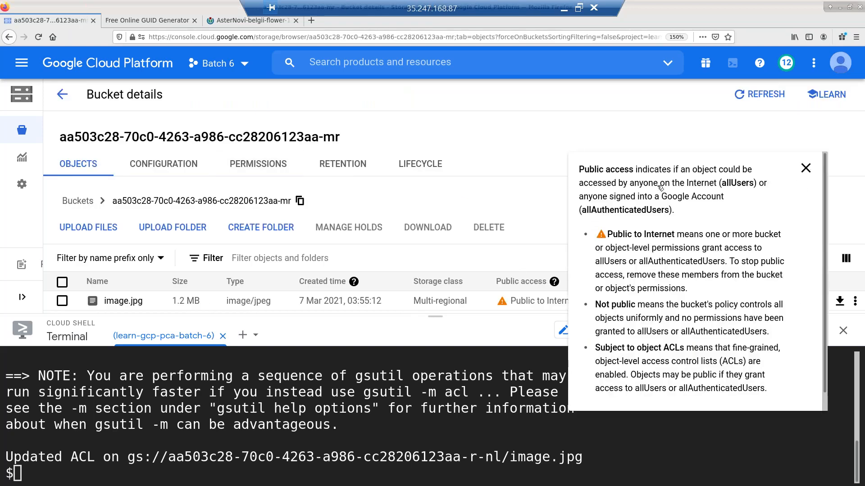
left_click(805, 168)
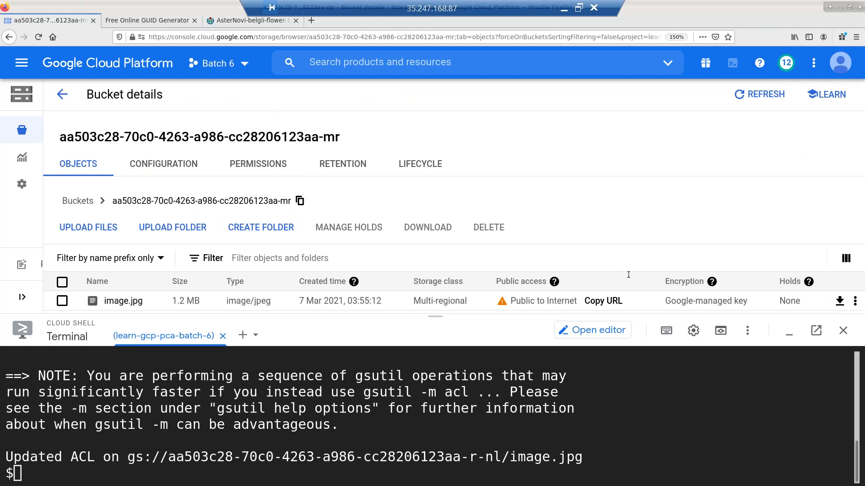
left_click(606, 301)
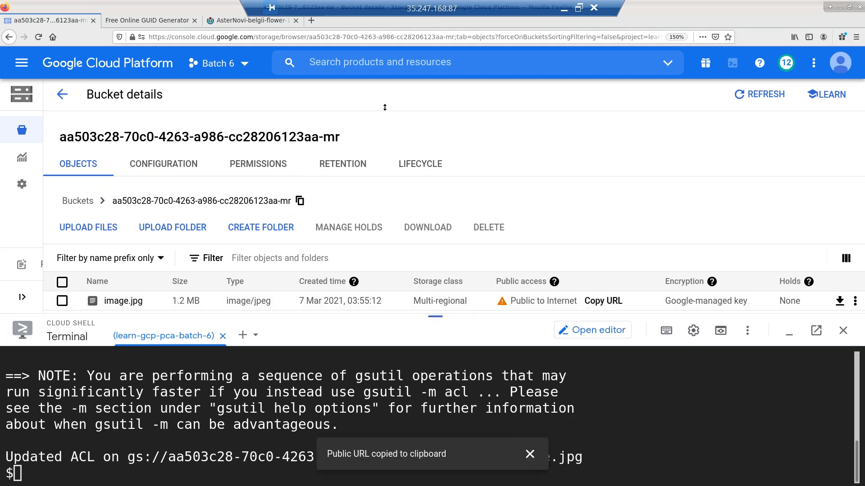
left_click_drag(432, 315, 435, 81)
key("ctrl+l")
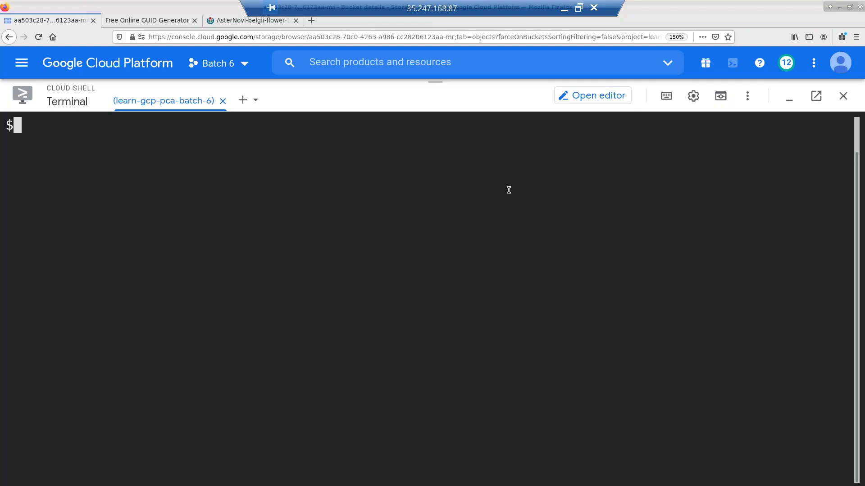
- Time a curl -s -O download of the -mr bucket's image.jpg URL (0.182 s real)
key("ctrl+v")
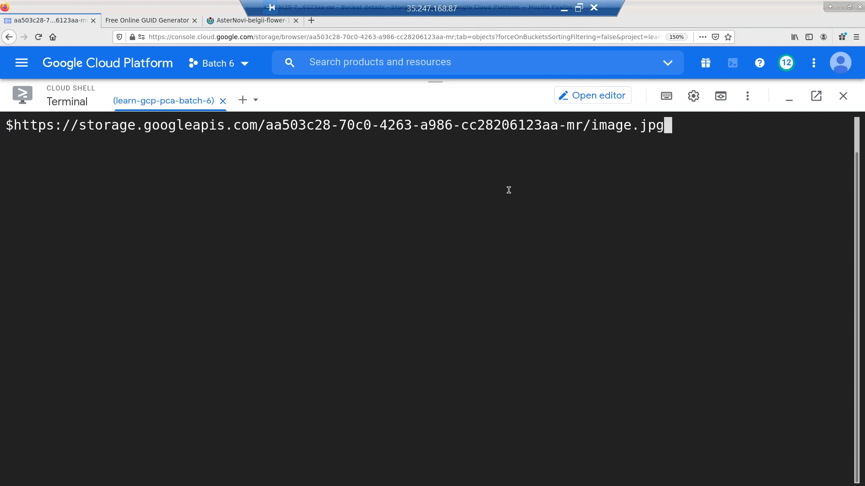
key("Home")
type("time curl ")
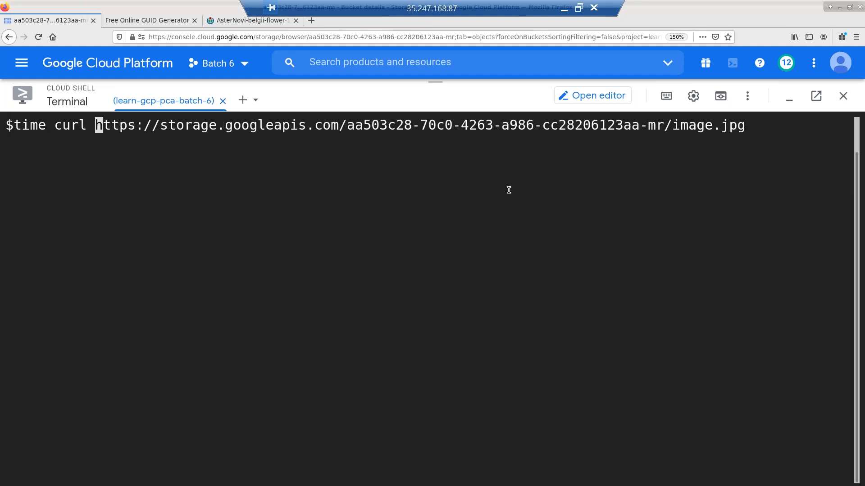
type("-s -O")
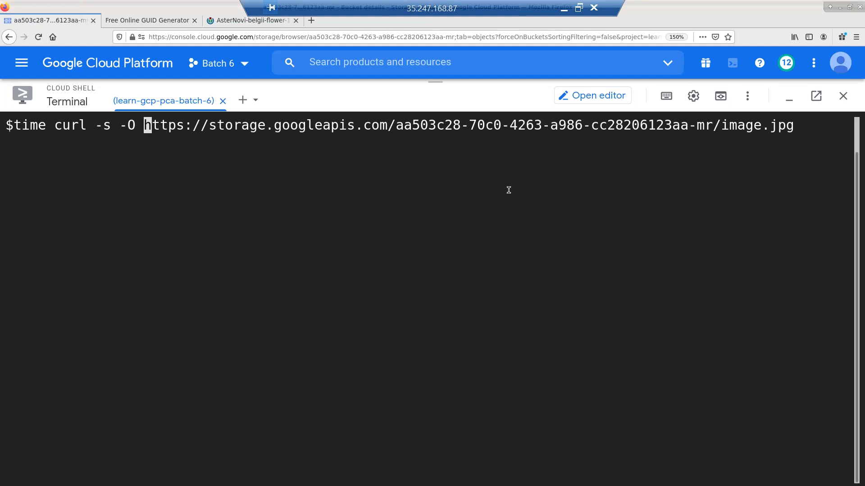
key("BackSpace")
key("BackSpace")
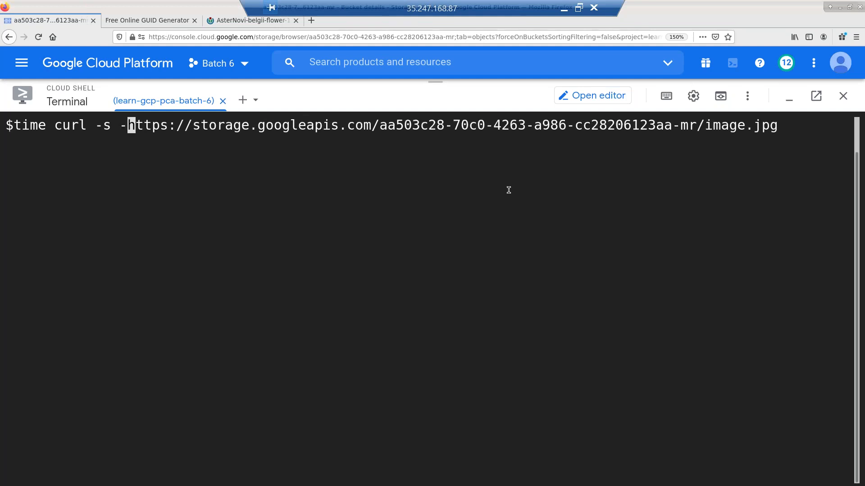
type("O")
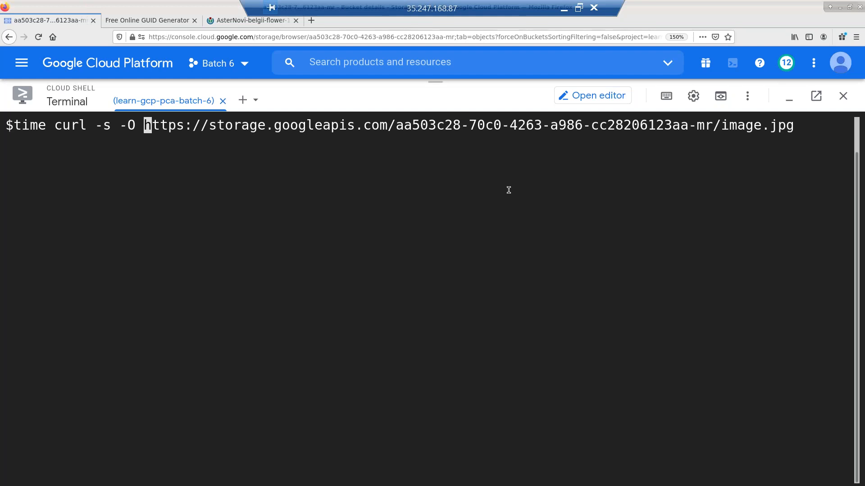
key("Return")
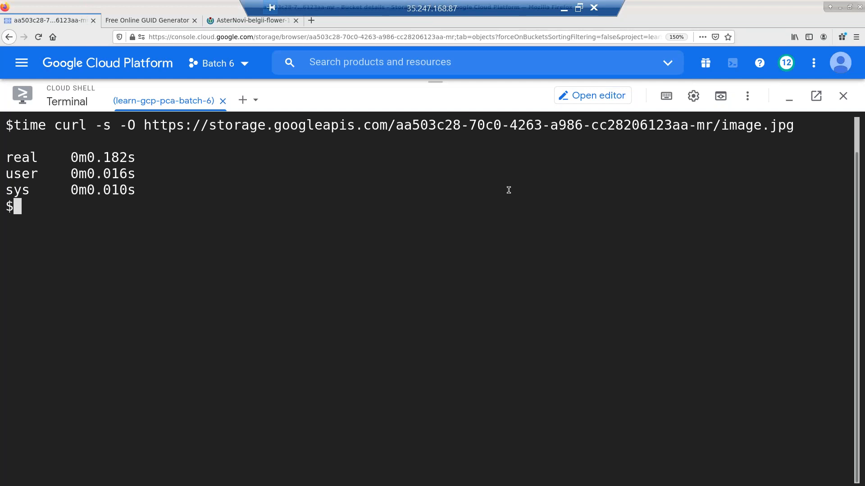
- Rerun the timed download against the -r bucket (0.089 s) and recall it for editing
key("Up")
key("Left")
key("Left")
key("Left")
key("Left")
key("Left")
key("Left")
key("Left")
key("Left")
key("Left")
key("Left")
key("Left")
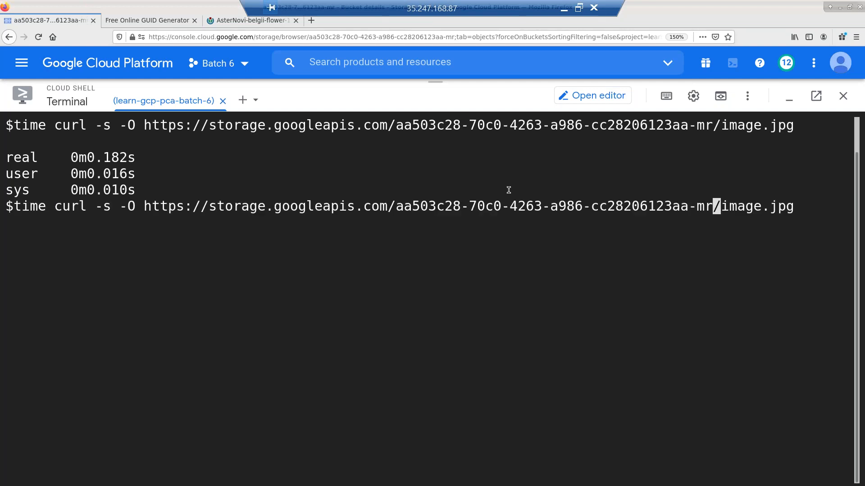
key("BackSpace")
key("End")
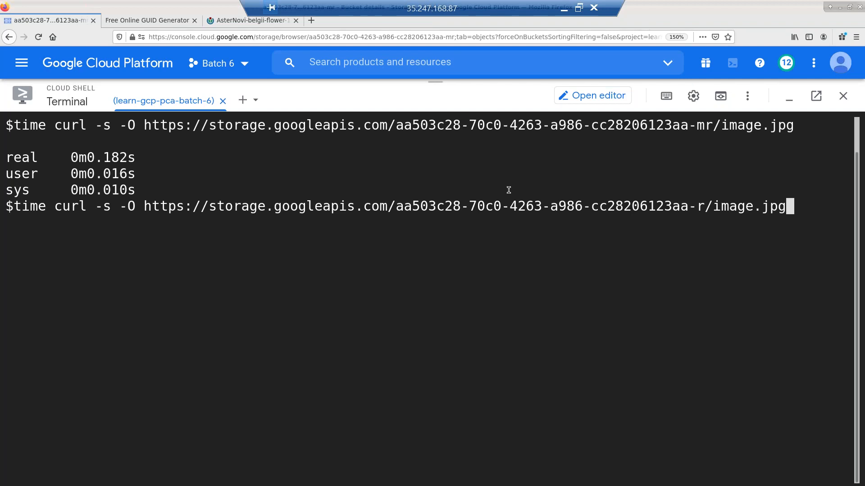
key("Return")
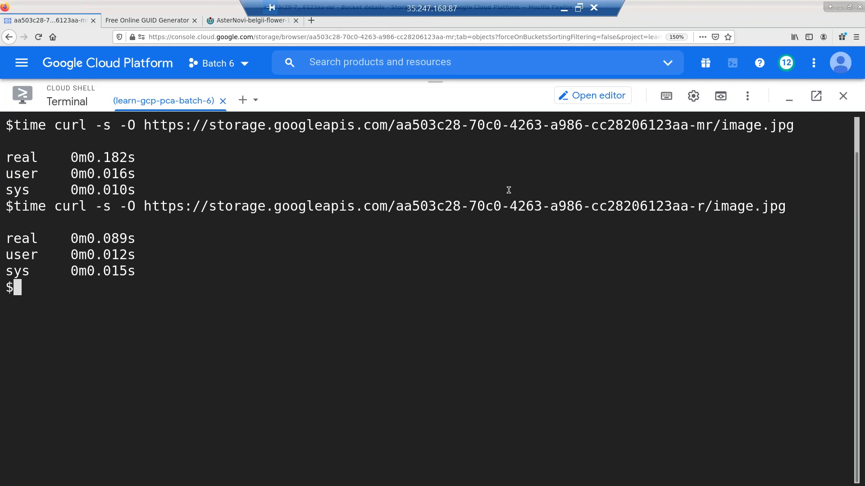
key("Return")
key("Return")
key("Up")
key("Left")
key("Left")
key("Left")
key("Left")
key("Left")
key("Left")
key("Left")
key("Left")
key("Left")
key("Left")
key("Left")
key("Right")
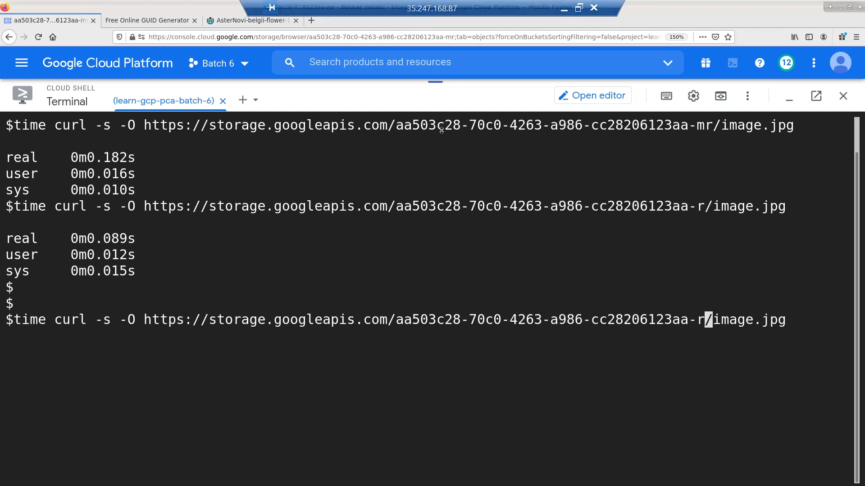
- Back in the bucket list, hide the Created column to show all five bucket names, then re-enlarge Cloud Shell
left_click_drag(455, 200, 455, 204)
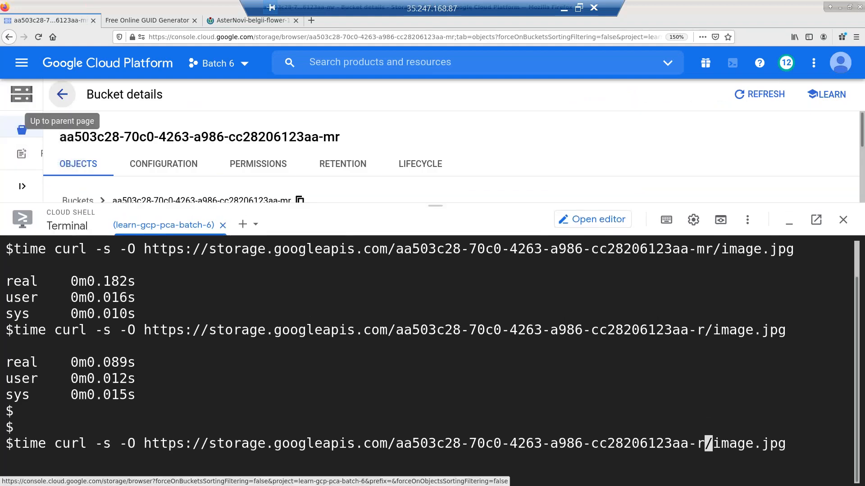
left_click(62, 95)
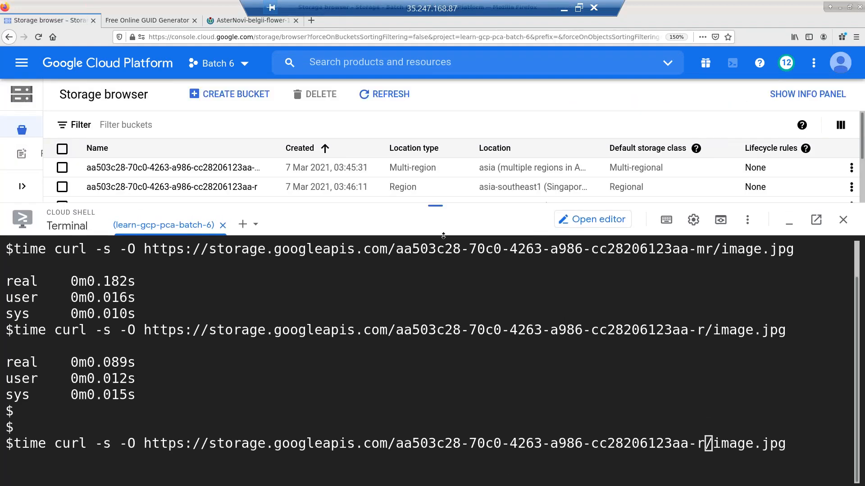
left_click_drag(454, 205, 456, 279)
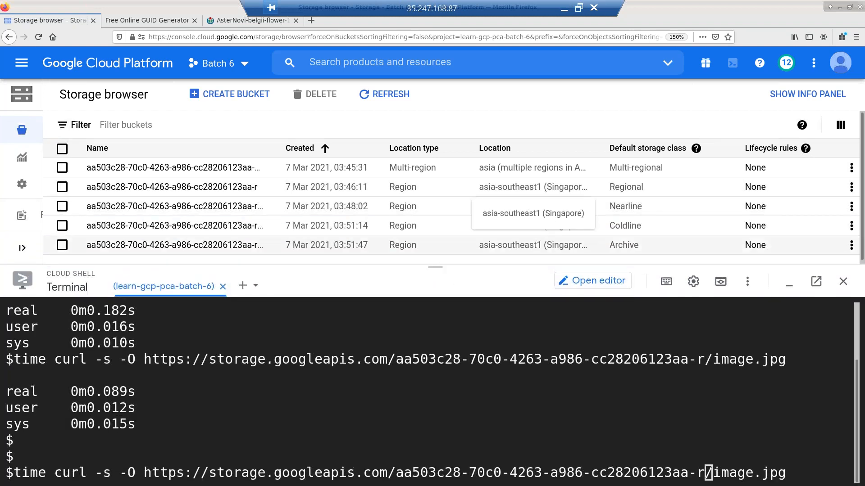
left_click(840, 124)
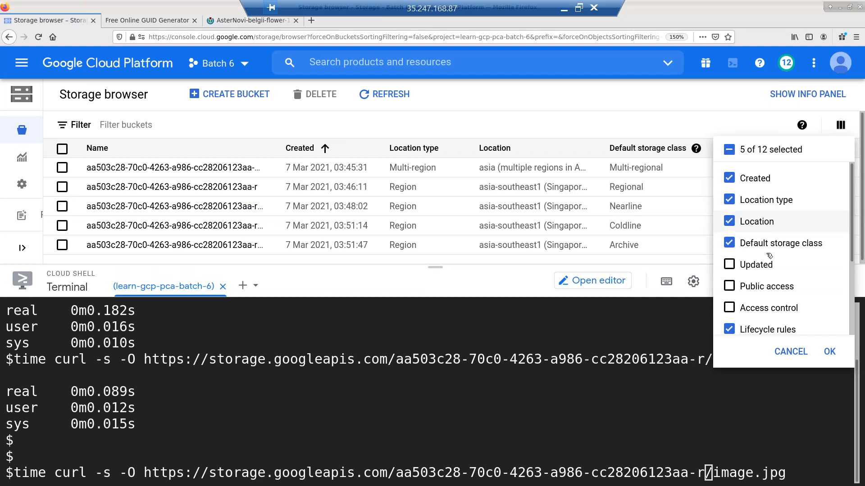
left_click(729, 179)
left_click(831, 351)
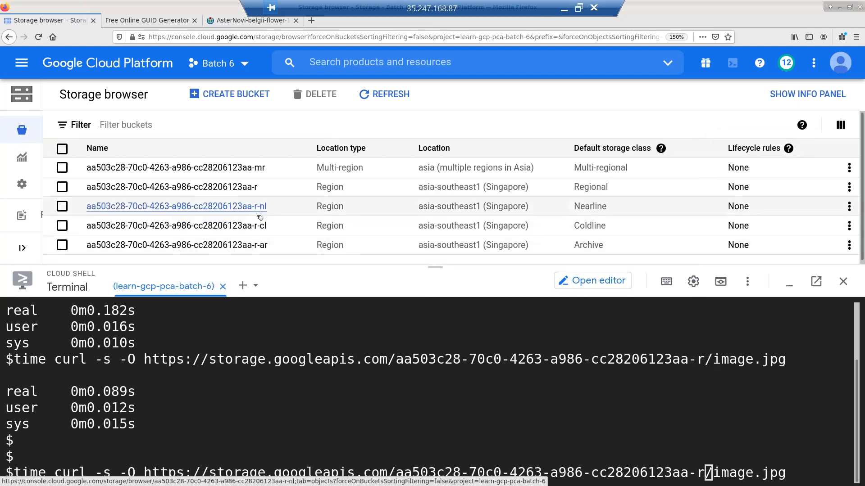
left_click_drag(436, 267, 461, 93)
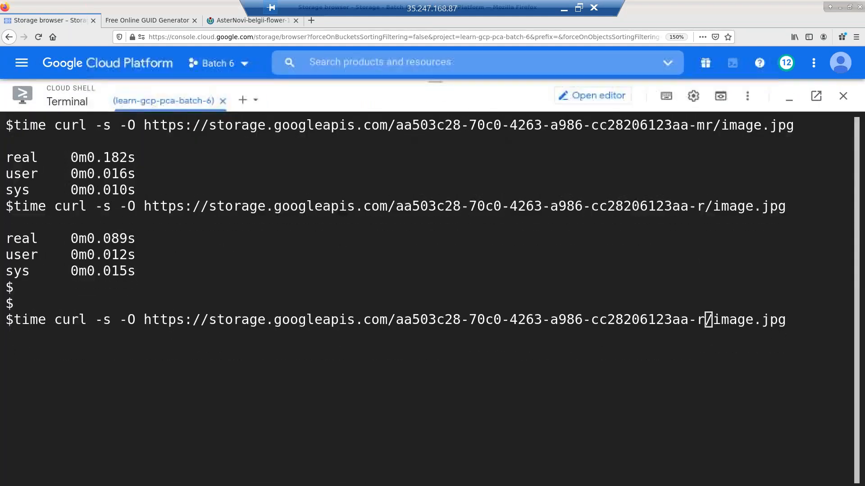
- Change the bucket suffix to -r-nl and time the Nearline download (0.096 s)
type("-")
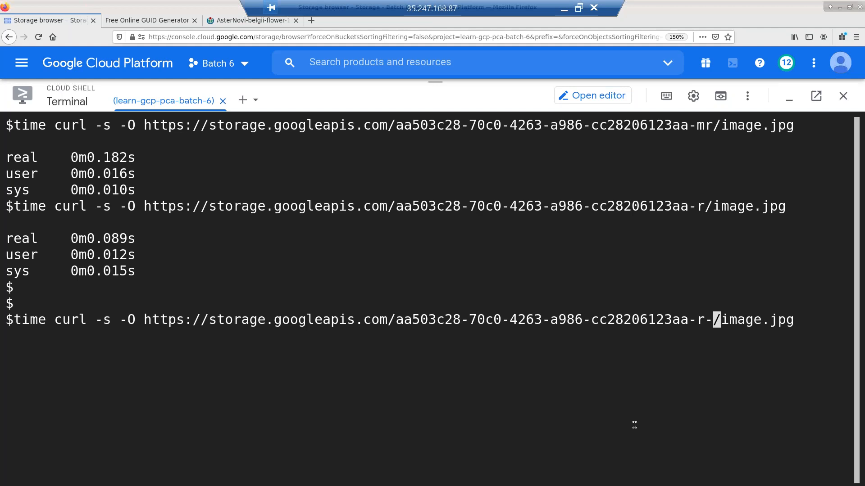
type("nl")
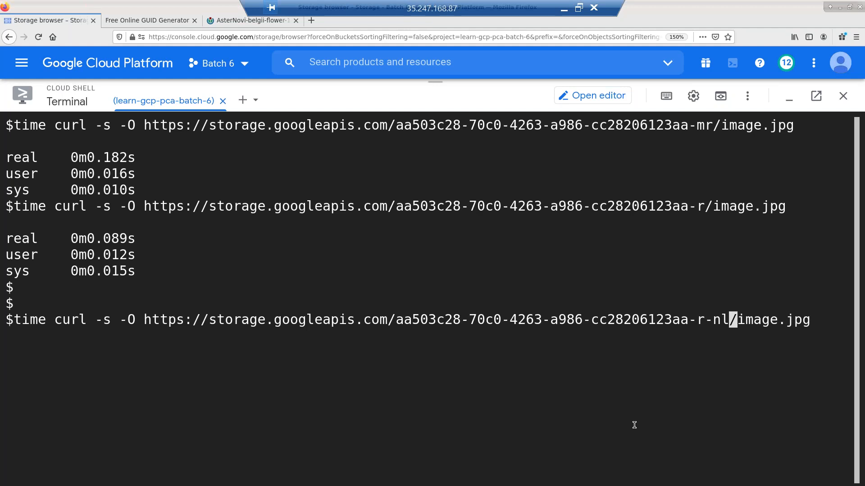
key("End")
key("Return")
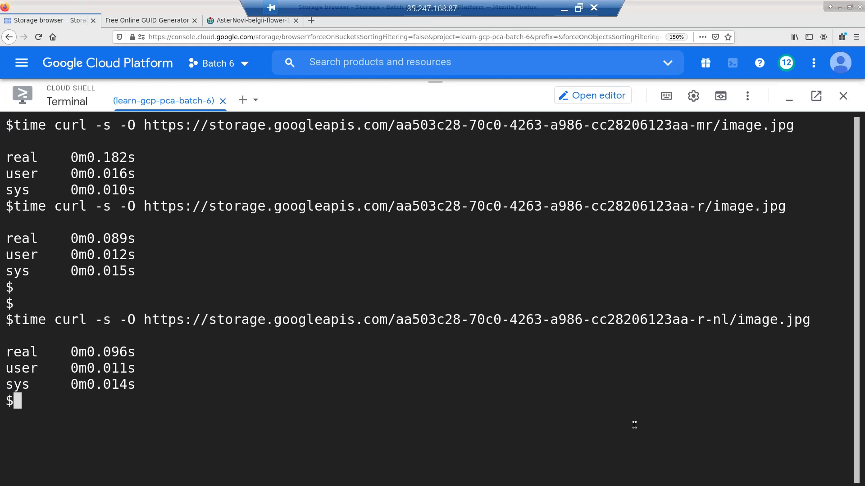
- Switch the suffix to -r-cl, time the Coldline download (0.085 s), and clear the terminal
key("Up")
key("Left")
key("Left")
key("Left")
key("Left")
key("Left")
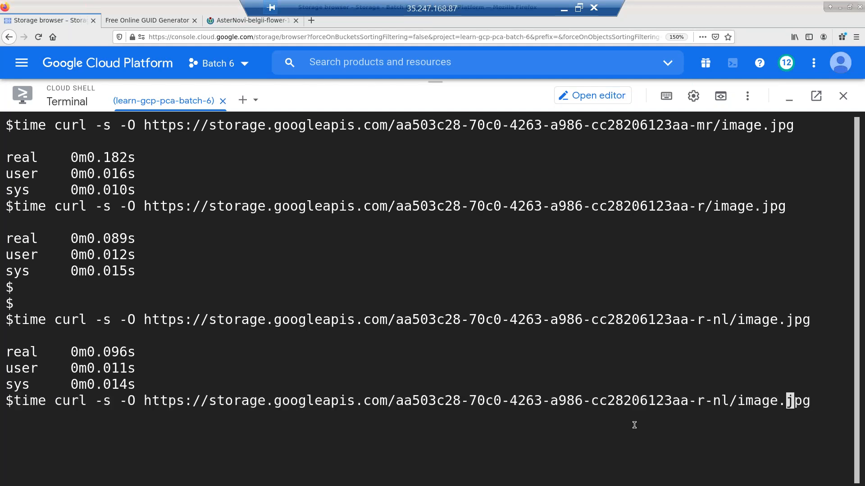
key("Left")
key("Left")
key("Left")
key("Left")
key("Left")
key("Left")
key("Left")
key("Delete")
type("c")
key("End")
key("Return")
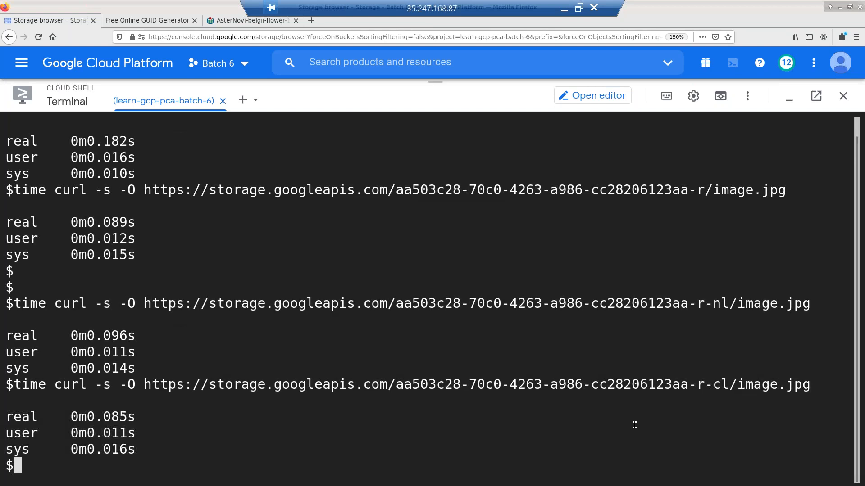
key("Up")
key("Left")
key("Left")
key("Left")
key("Left")
key("Left")
key("Left")
key("Left")
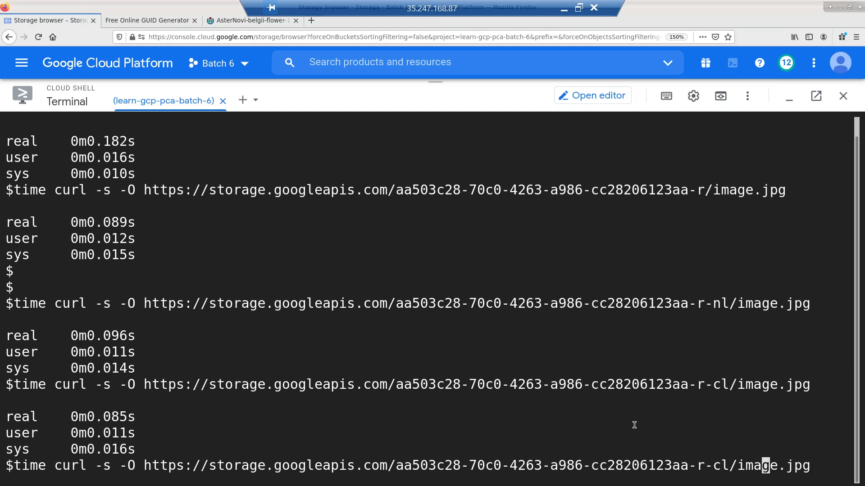
key("ctrl+l")
key("Left")
key("Left")
key("Left")
key("Left")
key("Left")
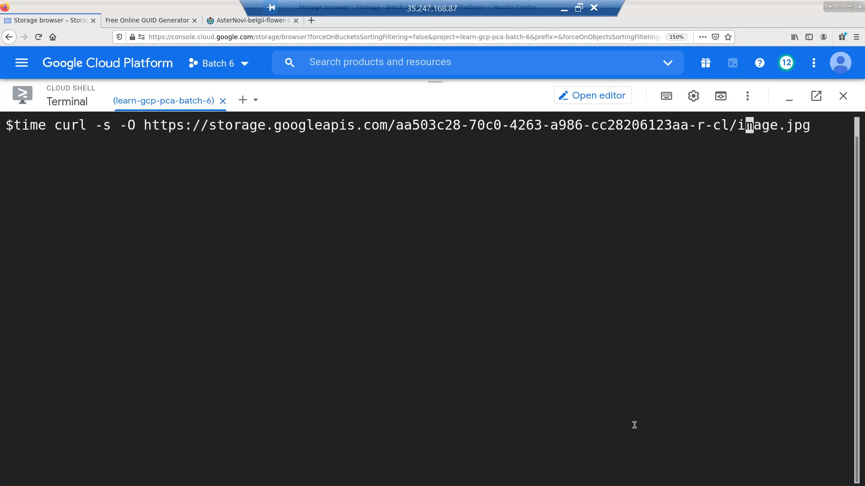
- Change the suffix to -r-ar and time the Archive download three times: 0.093, 0.030, 0.028 s
key("Delete")
key("Delete")
type("ar")
key("Return")
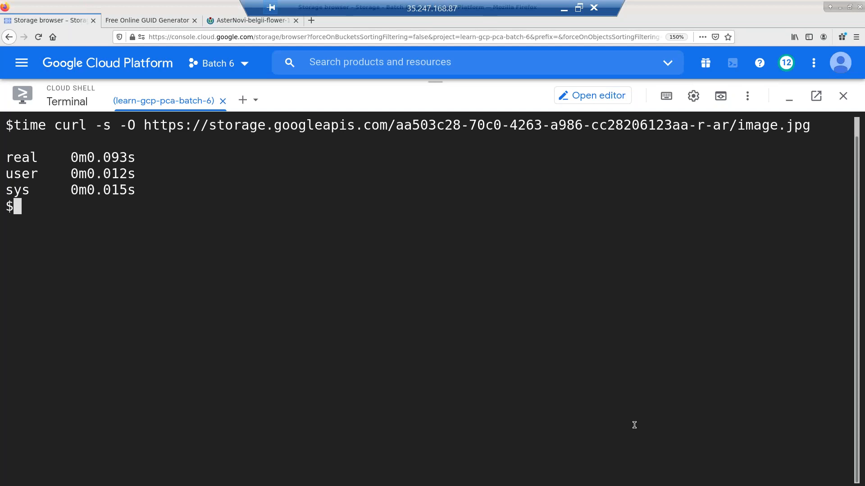
key("Return")
key("Return")
key("Up")
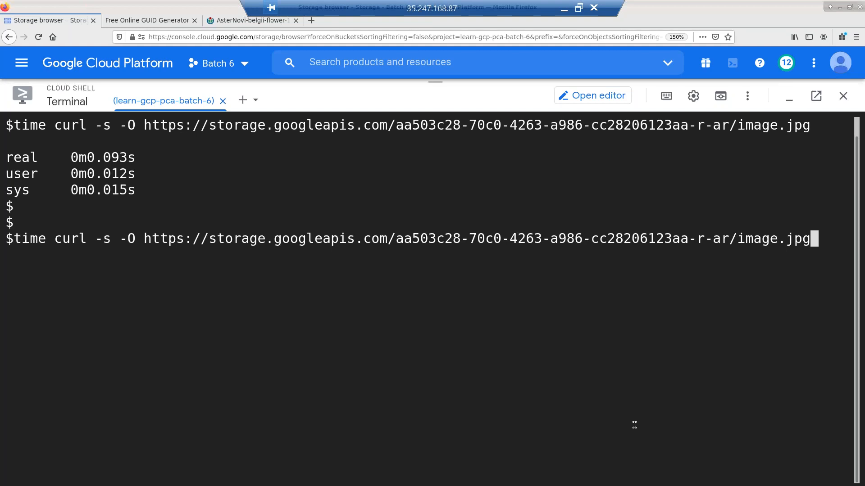
key("Return")
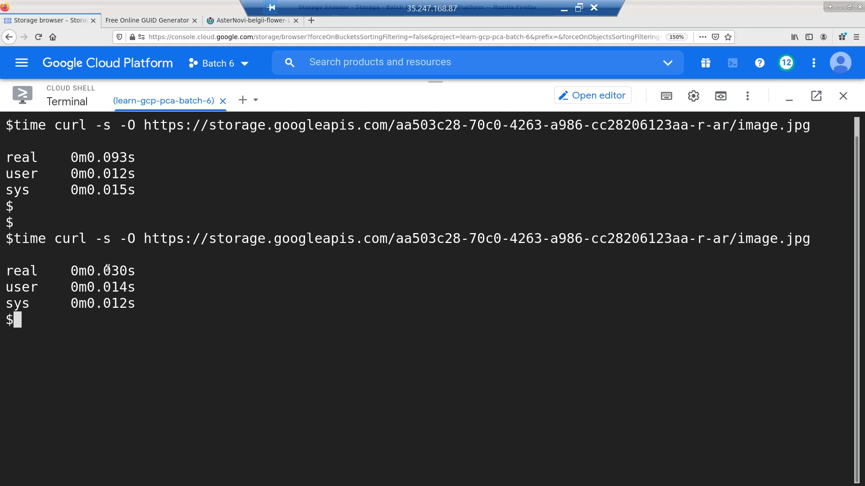
key("Up")
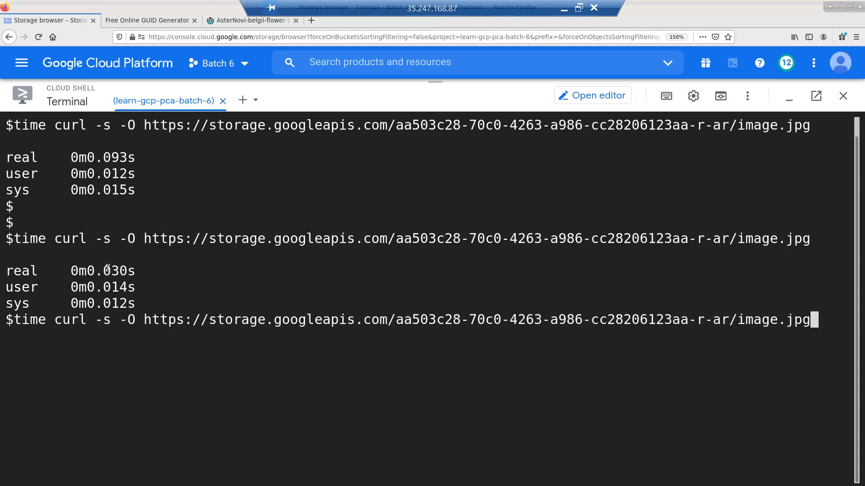
key("Return")
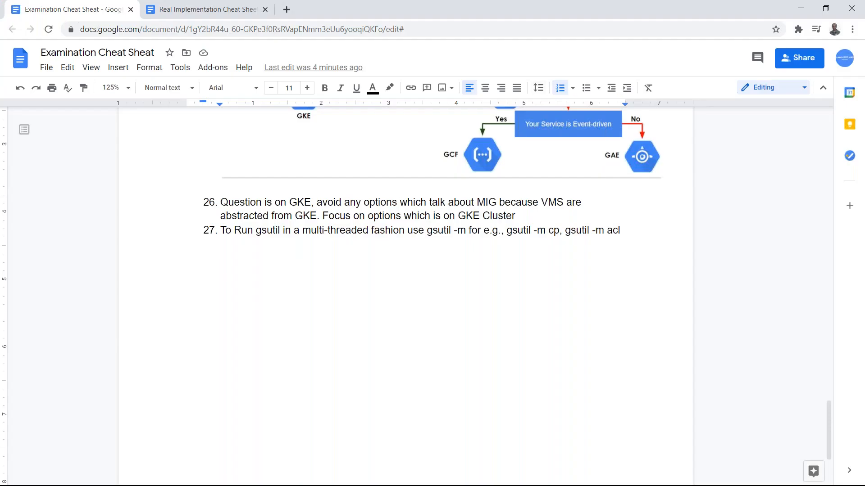
- Review the Cloud Storage Class comparison slide, then return to Cloud Shell and clear it
key("alt+Tab")
key("alt+Tab")
key("alt+Tab")
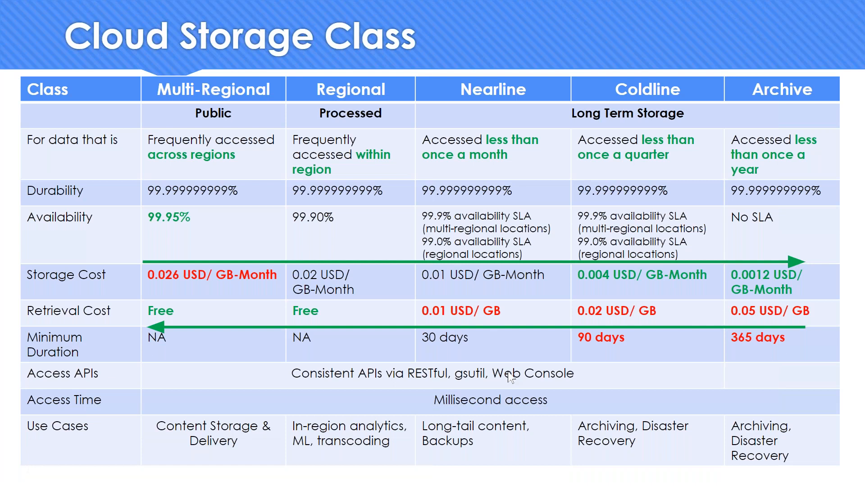
key("alt+Tab")
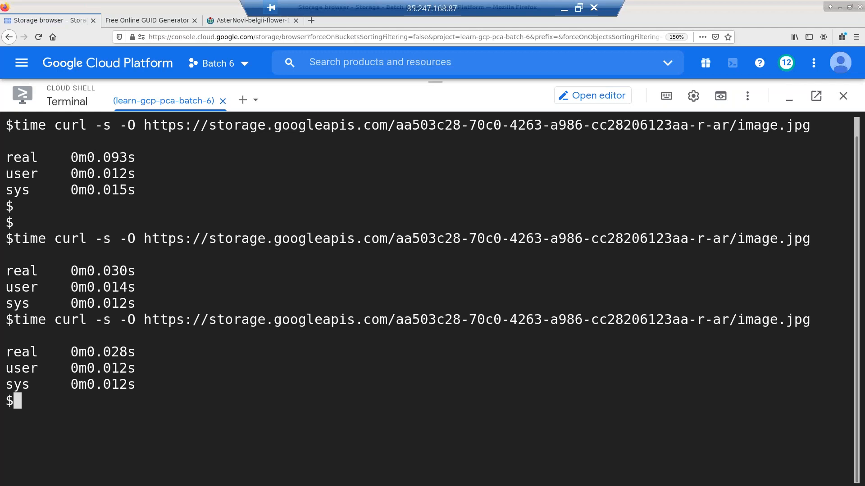
key("ctrl+l")
- Run gsutil ls, then gsutil ls -L, and scroll through the detailed bucket metadata
key("Return")
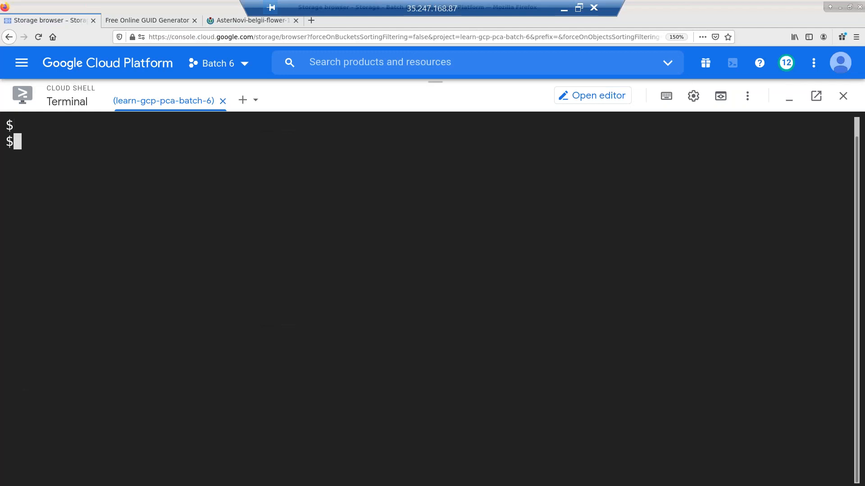
key("Up")
key("Up")
key("Up")
key("Up")
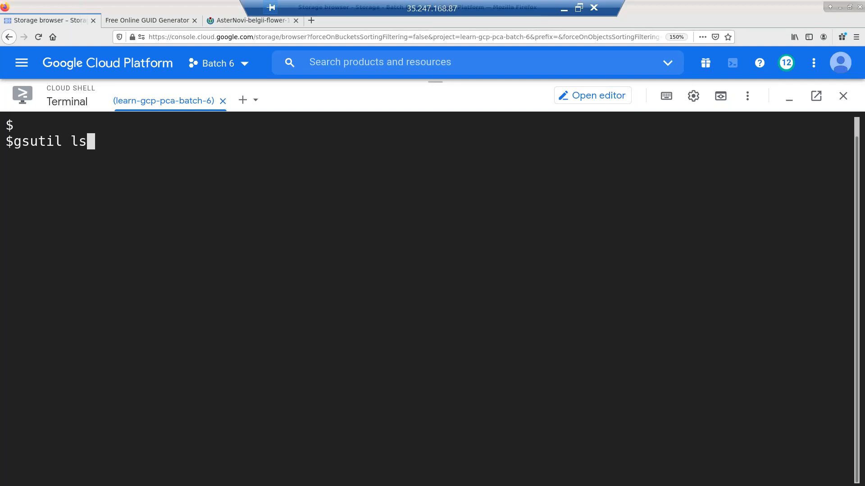
key("Return")
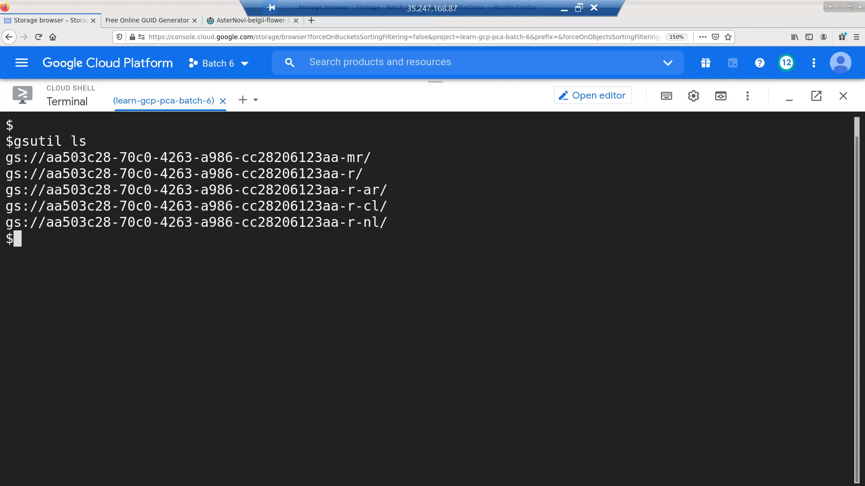
key("Return")
key("Return")
key("Up")
type("-")
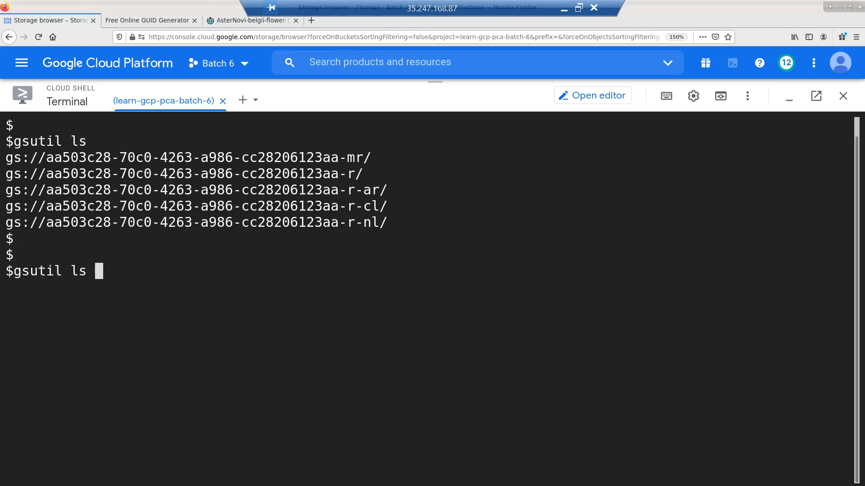
type("L")
key("Return")
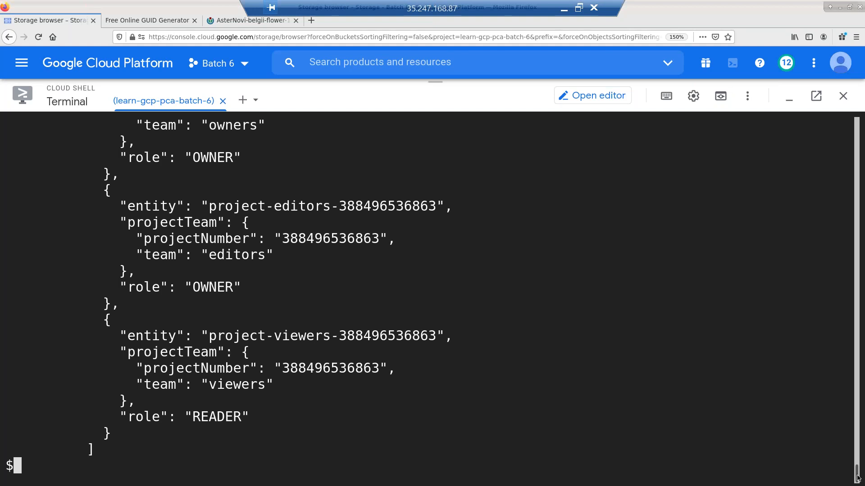
left_click_drag(854, 463, 852, 429)
scroll(450, 347, "up", 1)
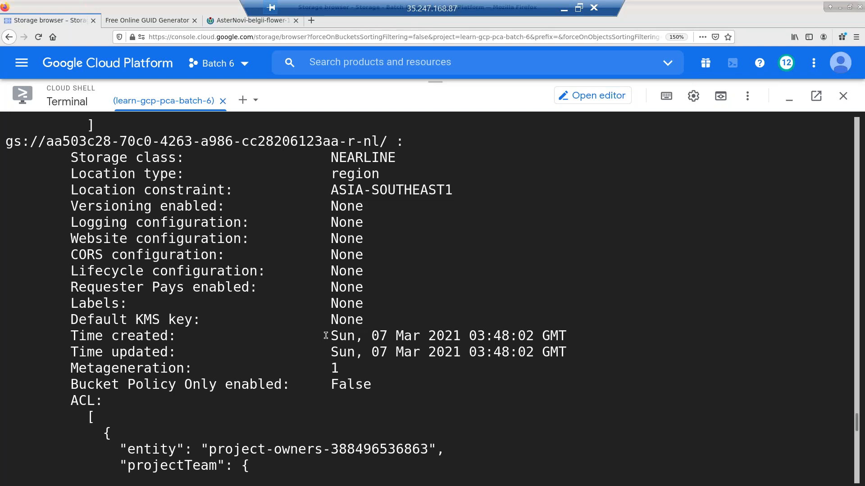
- Clear the terminal and rerun the listing as plain gsutil ls without -L
key("ctrl+l")
key("Up")
key("BackSpace")
key("BackSpace")
key("BackSpace")
key("Return")
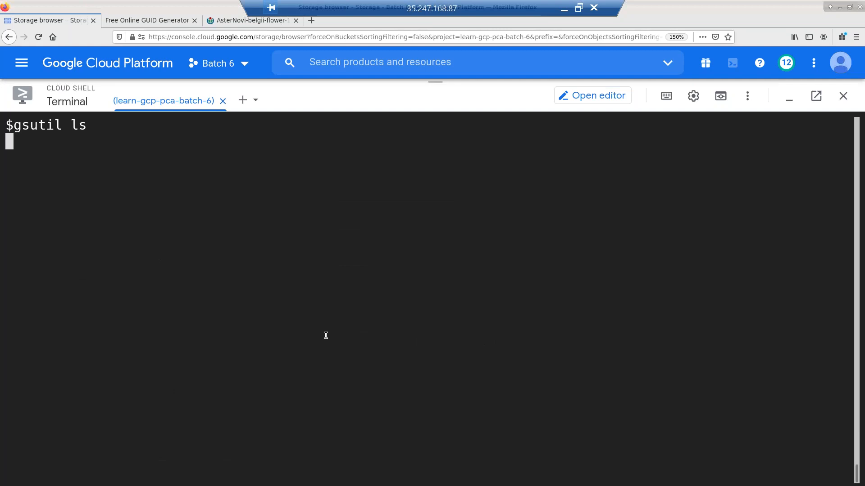
key("Return")
key("Return")
key("Up")
type("-L")
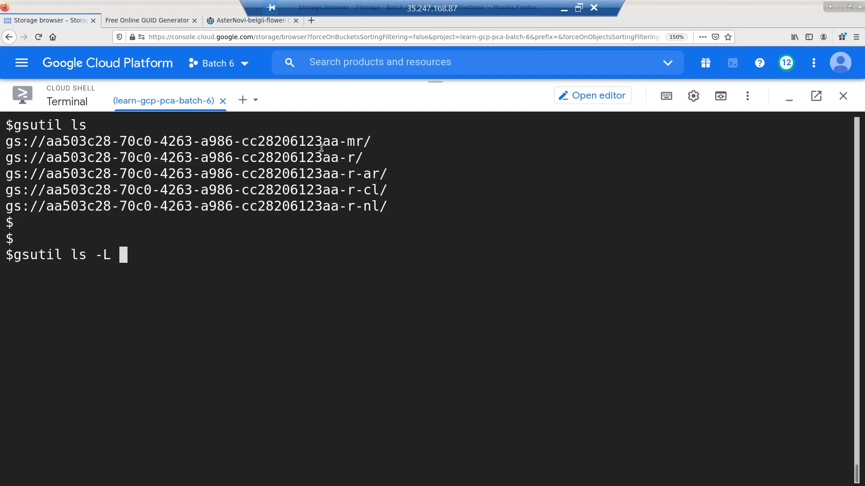
triple_click(313, 155)
middle_click(380, 303)
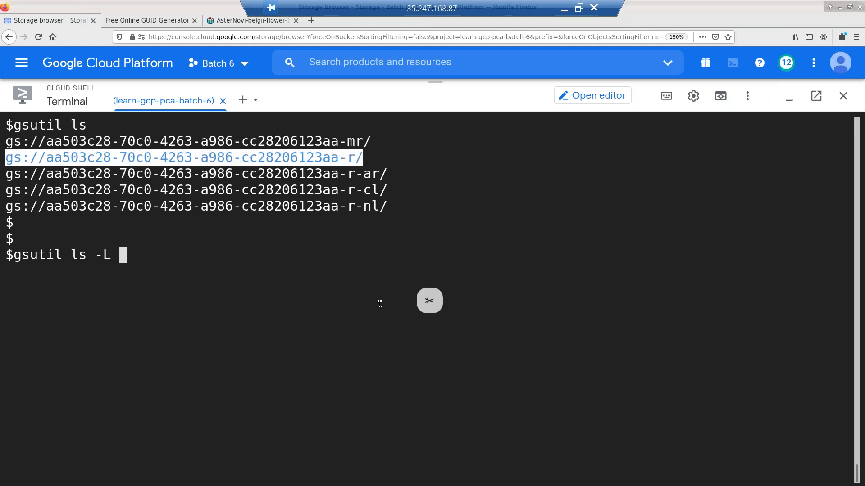
key("Return")
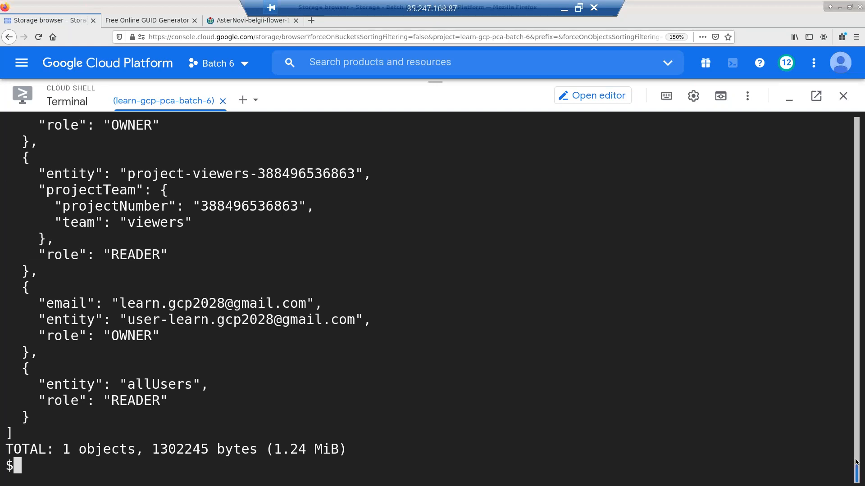
scroll(855, 455, "up", 7)
scroll(853, 440, "up", 5)
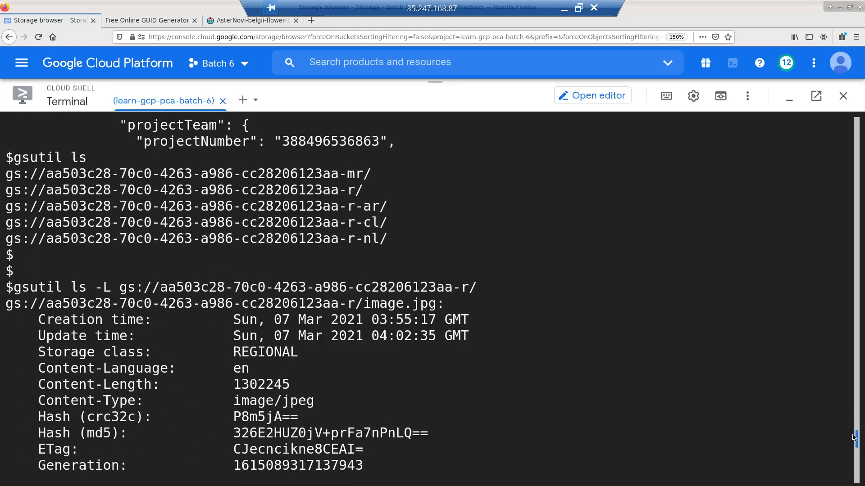
scroll(763, 454, "down", 2)
left_click_drag(763, 453, 761, 454)
left_click_drag(234, 205, 437, 191)
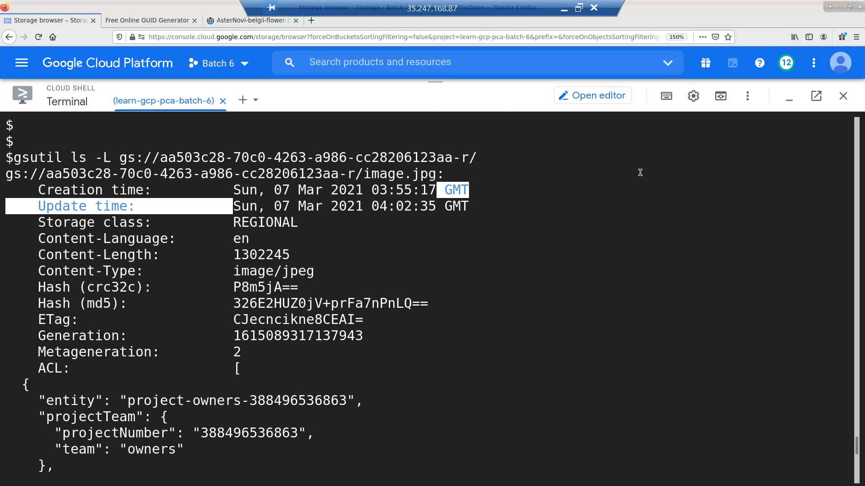
left_click(689, 238)
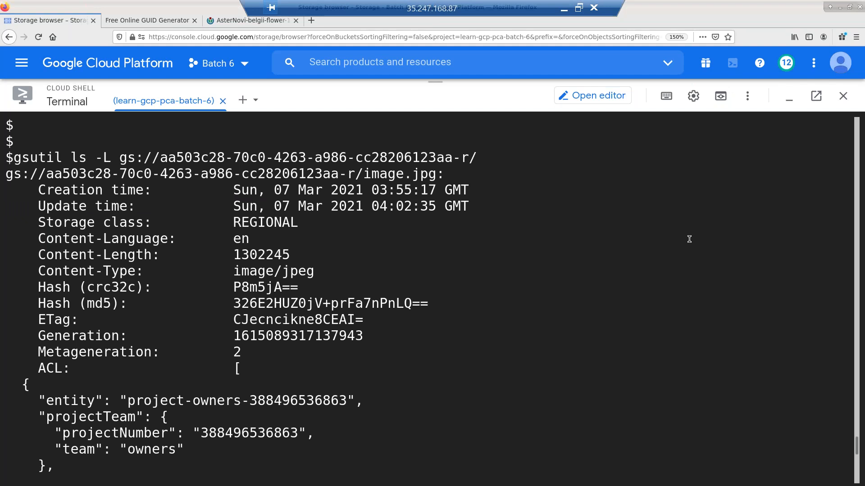
key("ctrl+l")
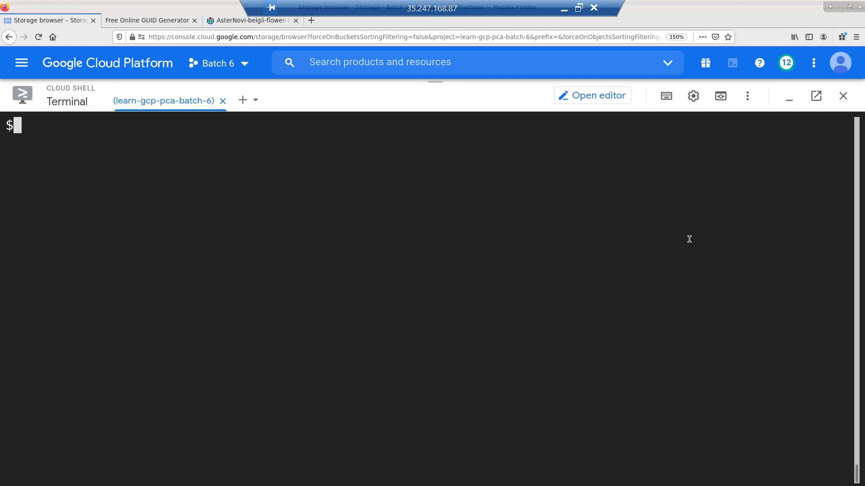
- List the buckets with gsutil ls and begin the command gsutil acl ch -d allUsers
key("Return")
key("Return")
type("gsutil ls")
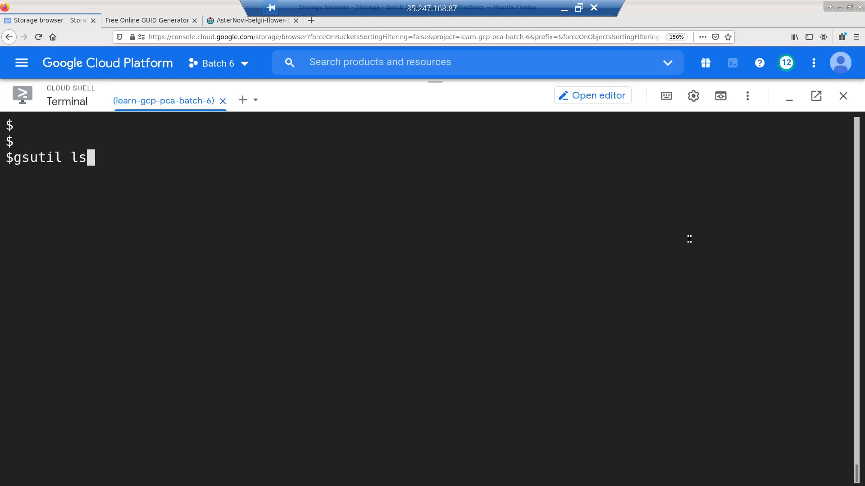
key("Return")
key("Return")
key("Return")
key("Return")
type("gsutil ")
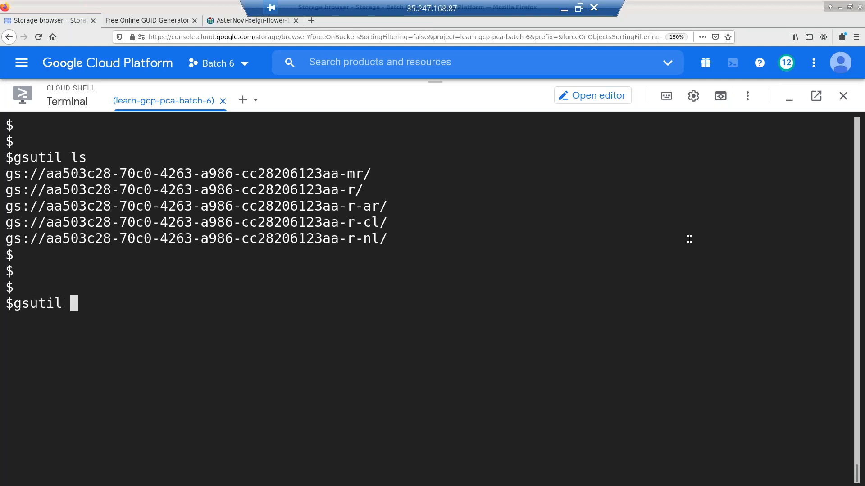
type("acl")
key("BackSpace")
type("ch ")
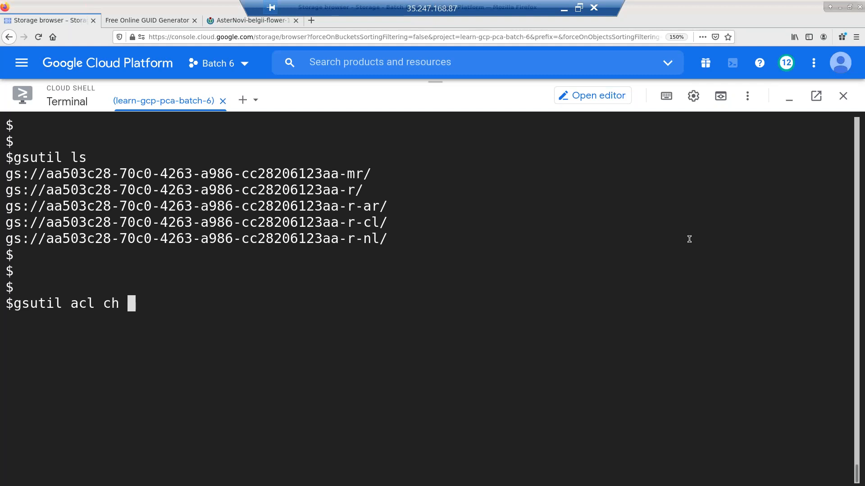
type("-d allu")
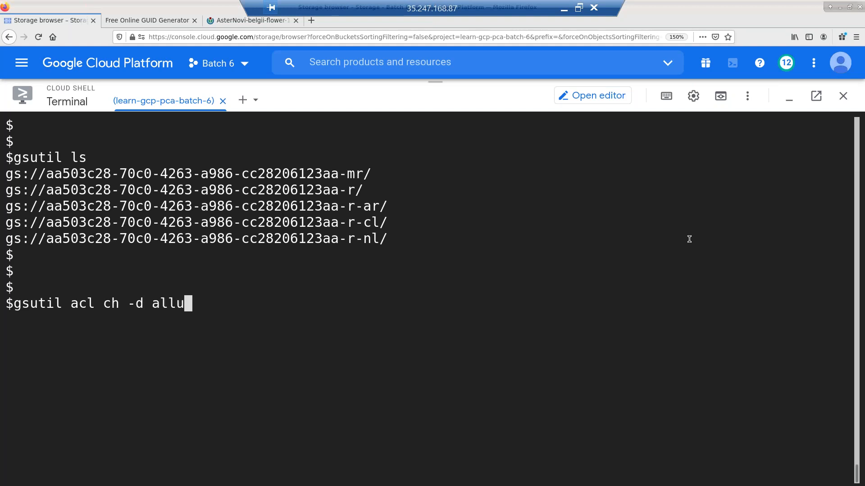
type("sers")
key("BackSpace")
key("BackSpace")
key("BackSpace")
key("BackSpace")
key("BackSpace")
key("BackSpace")
type("LUsErs")
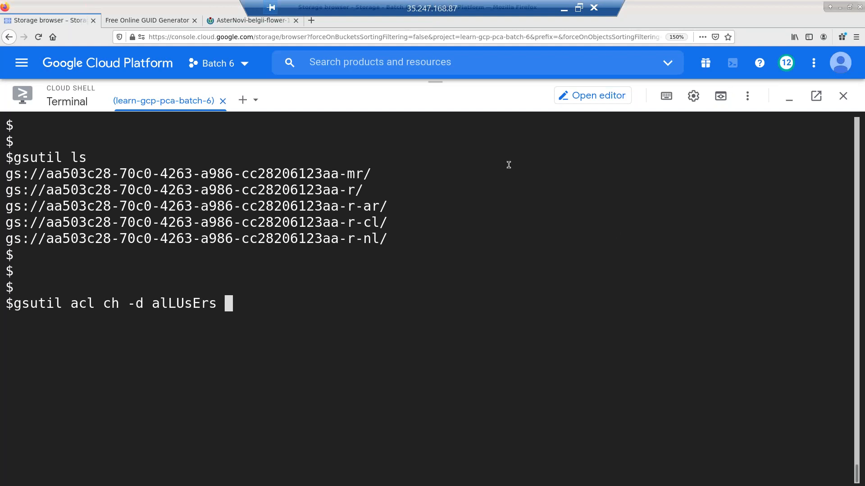
- Target every bucket's image.jpg by pasting the bucket URL with a -* wildcard suffix
double_click(217, 174)
triple_click(242, 194)
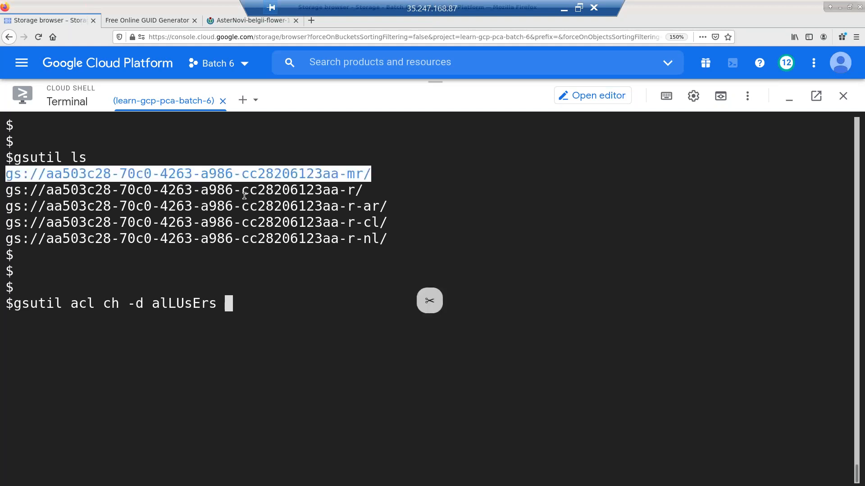
type("gs://aa503c28-70c0-4263-a986-cc28206123aa-mr/")
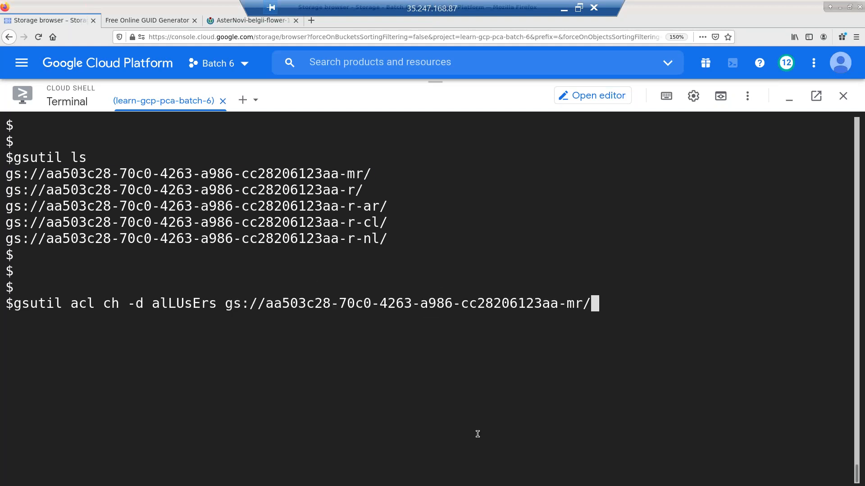
key("Left")
key("Left")
key("Delete")
key("BackSpace")
type("*")
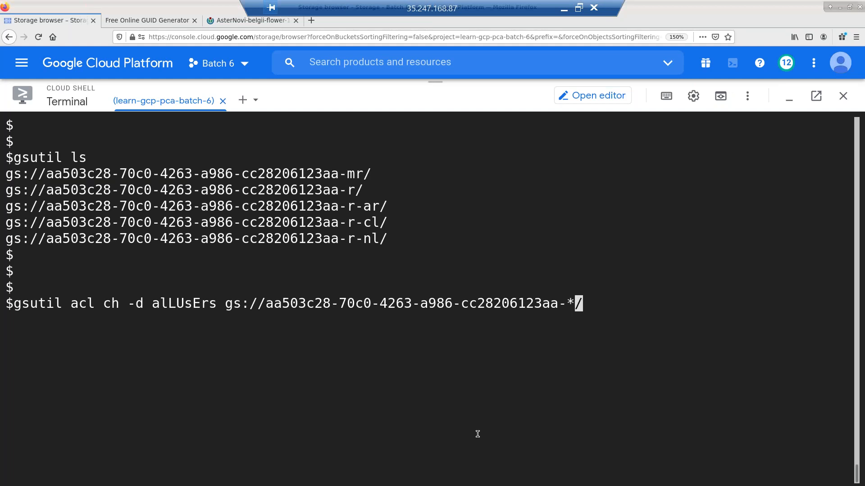
key("Right")
type("imag")
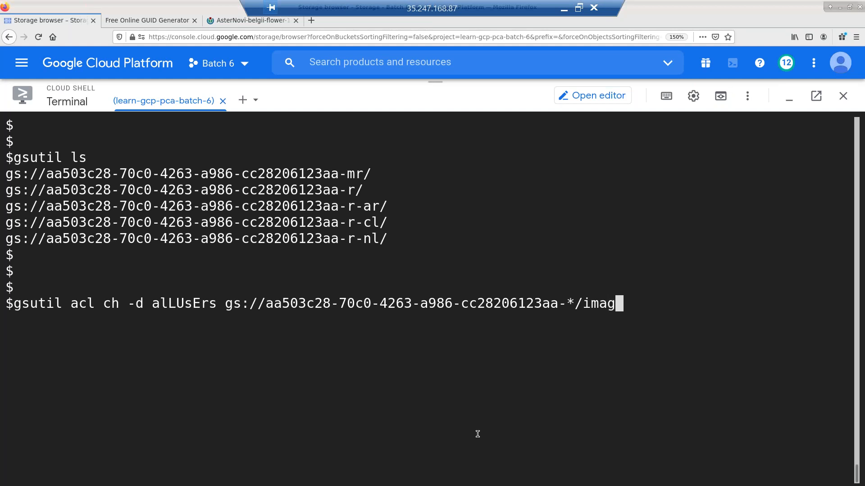
type("e.jpg")
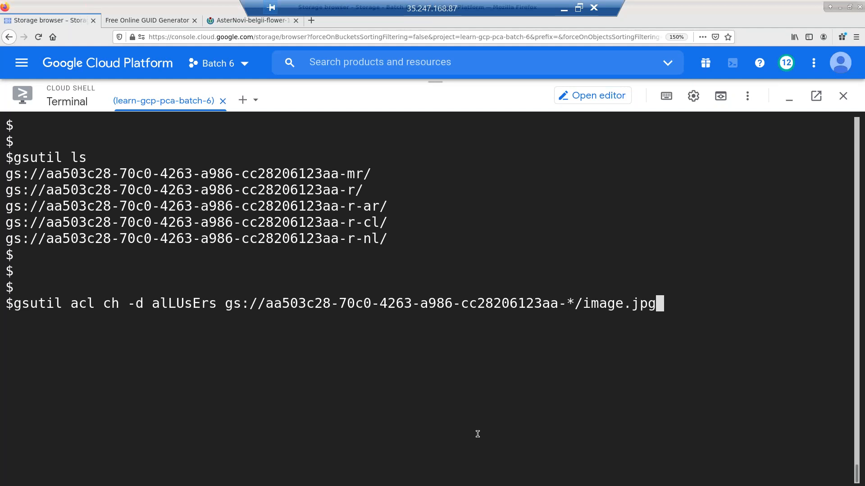
- Add the -m flag and run the command, removing allUsers access from all five images
key("ctrl+l")
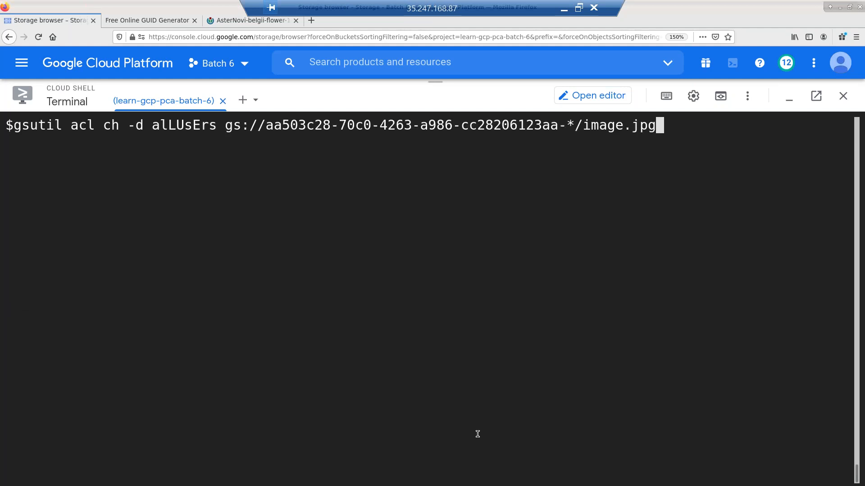
key("ctrl+a")
key("Right")
key("Right")
key("Right")
type("-m")
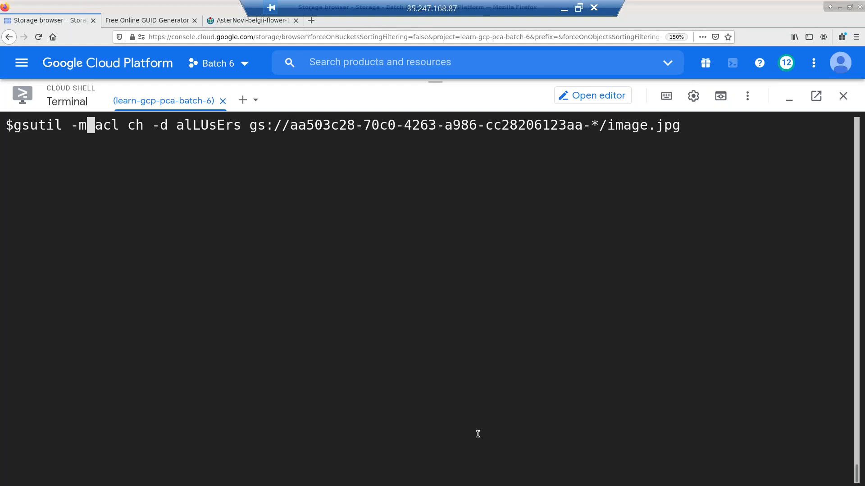
key("End")
key("Return")
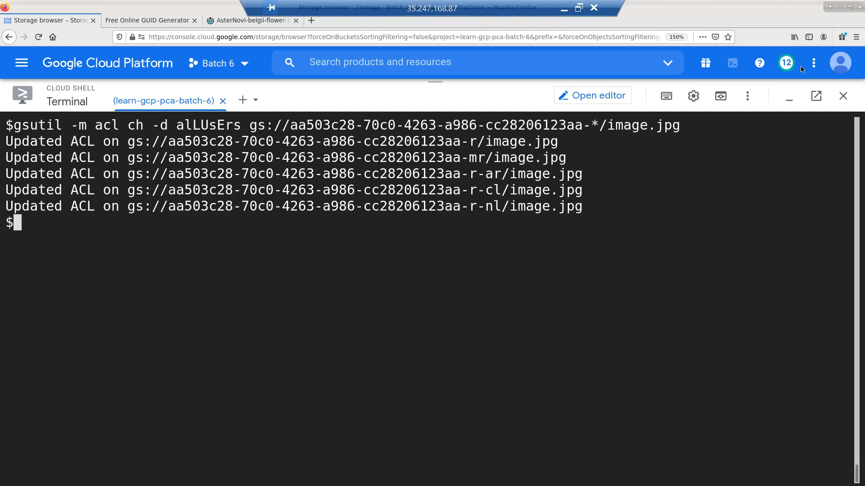
- Verify that image.jpg in the regional -r bucket now shows Not public, then return to the bucket list
left_click(790, 102)
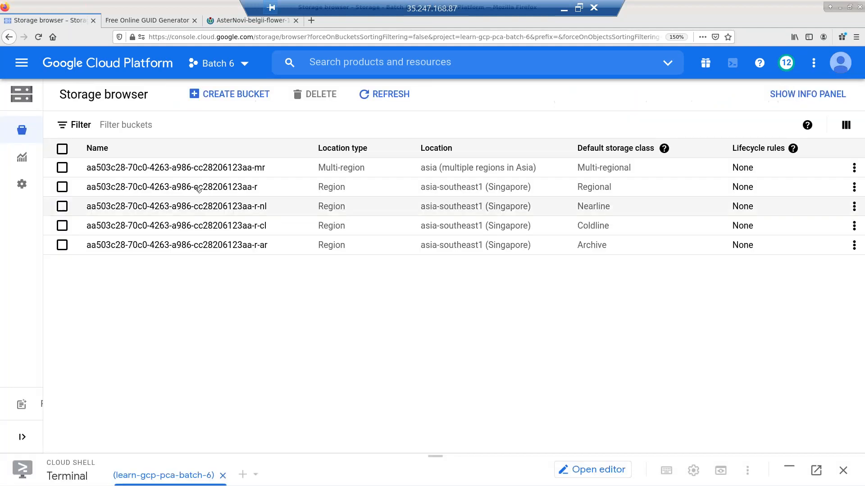
left_click(197, 187)
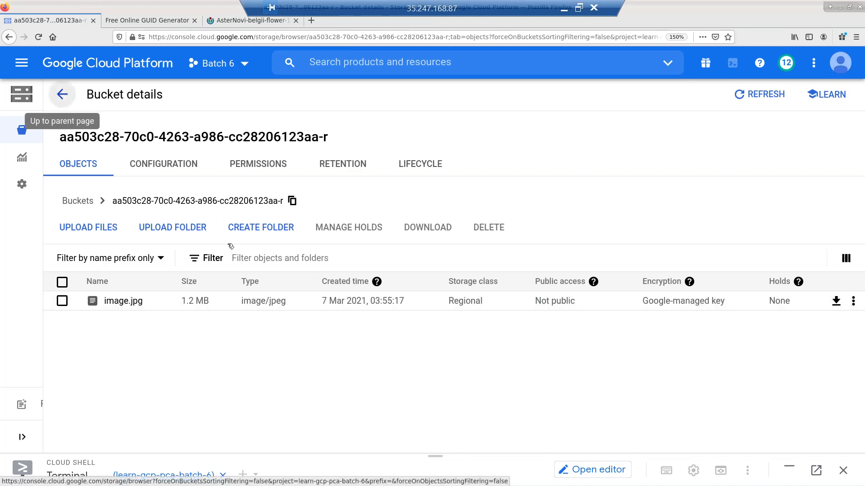
left_click(62, 94)
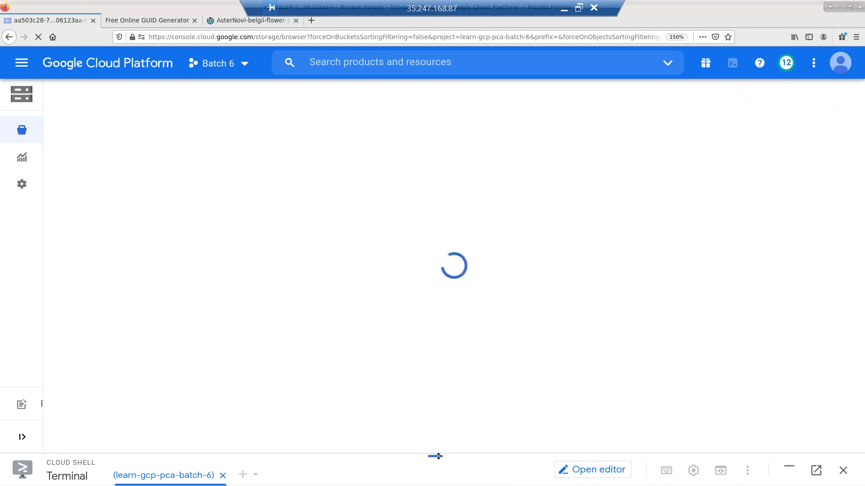
left_click_drag(442, 460, 435, 116)
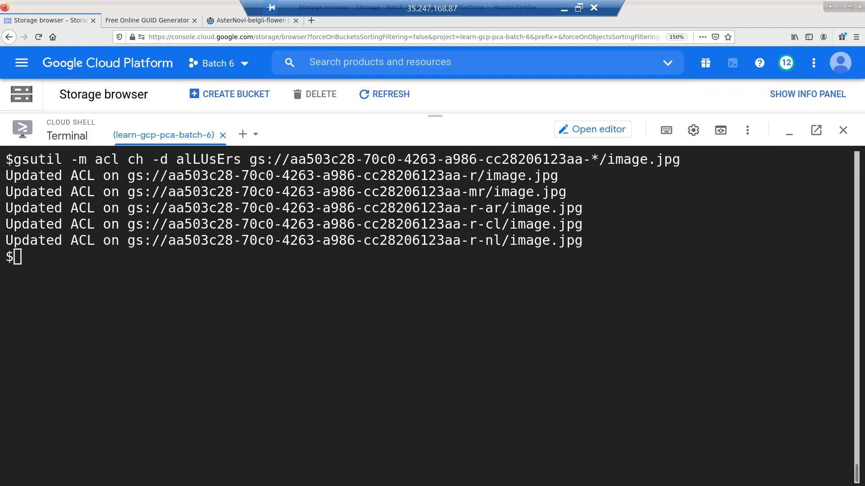
- Delete image.jpg from the multi-regional -mr bucket with gsutil rm
left_click(546, 381)
key("Return")
key("Return")
type("gsutil")
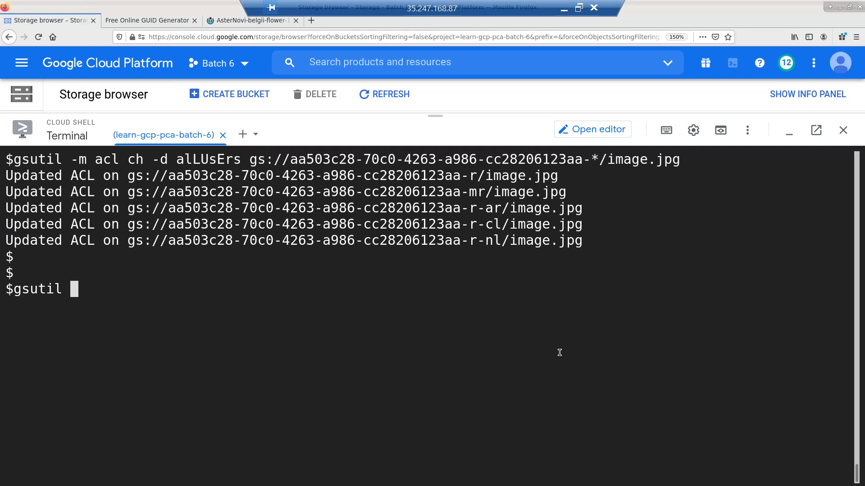
type("r")
key("BackSpace")
type("mb")
key("BackSpace")
key("BackSpace")
type("rb")
key("BackSpace")
type("m")
double_click(364, 201)
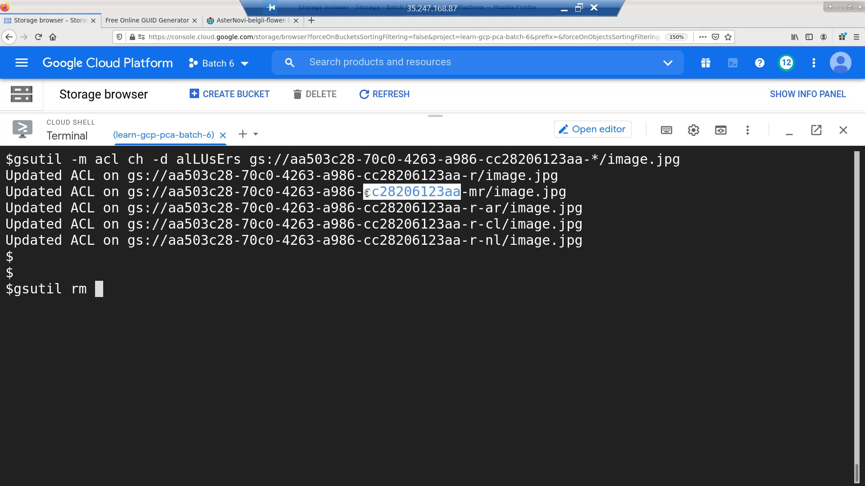
middle_click(315, 362)
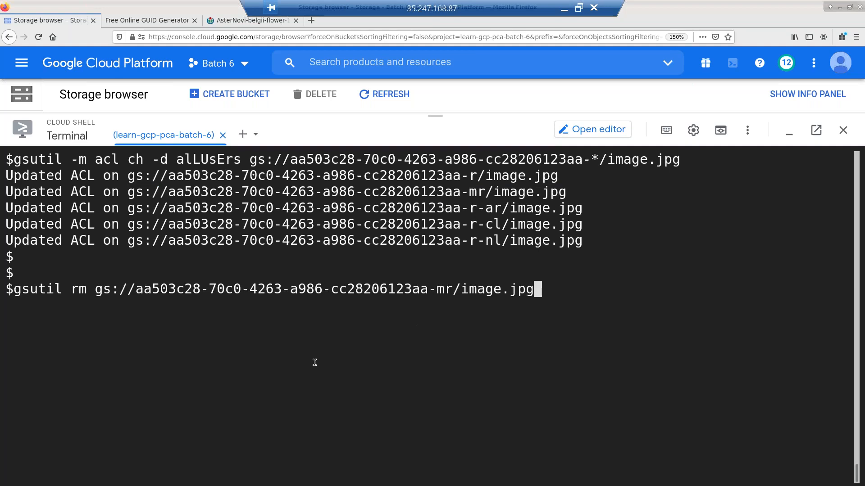
key("Return")
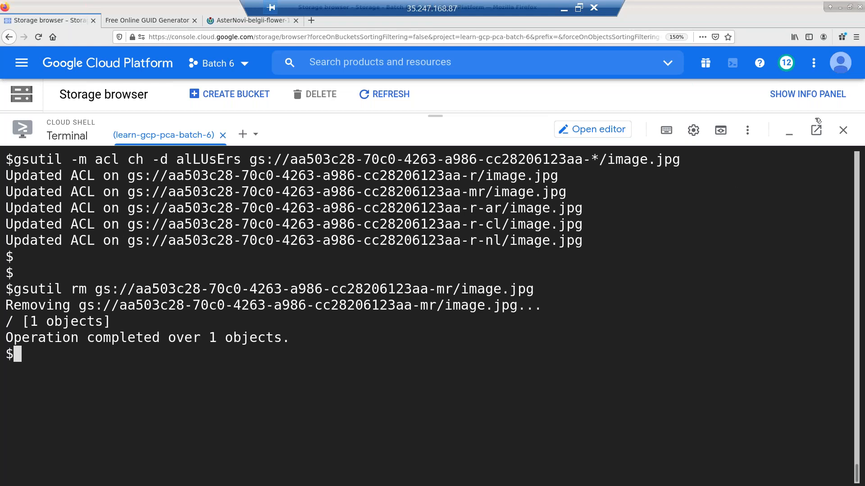
- Confirm in the Storage browser that the -mr bucket is now empty
left_click(789, 132)
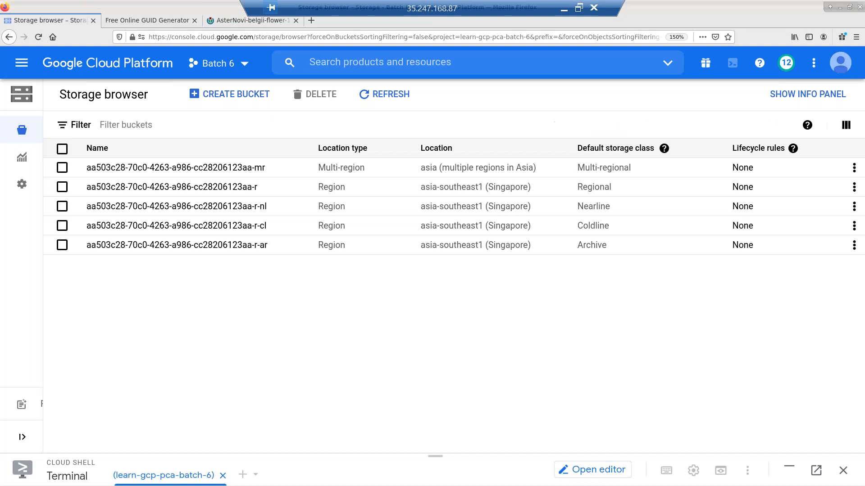
left_click(244, 171)
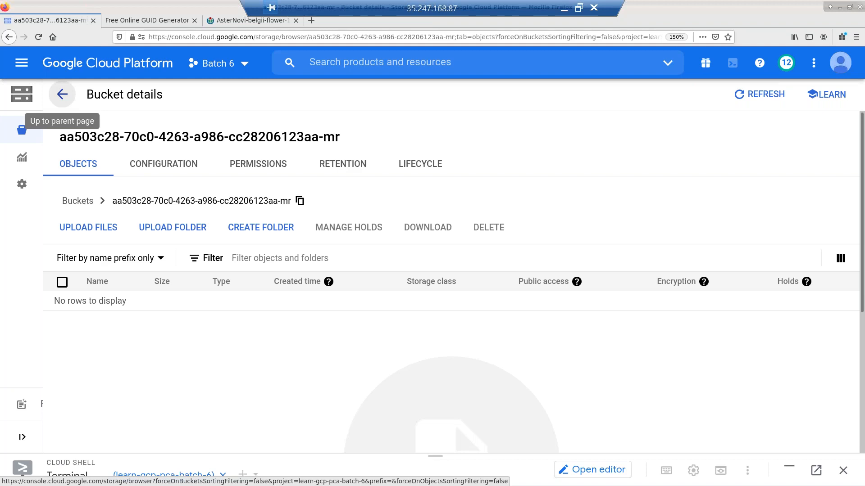
left_click(62, 95)
left_click_drag(437, 453, 443, 133)
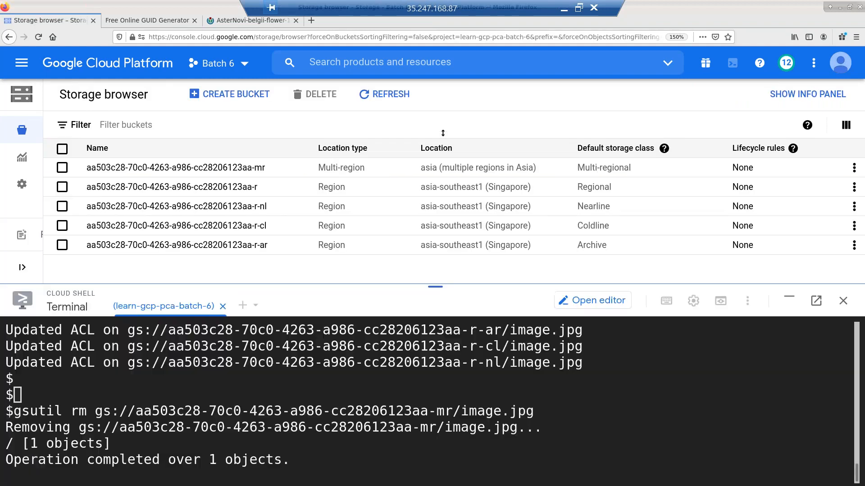
- Remove the empty -mr bucket with gsutil rb and clear the terminal
key("Return")
key("Up")
key("BackSpace")
key("BackSpace")
key("BackSpace")
key("BackSpace")
key("BackSpace")
key("BackSpace")
key("BackSpace")
key("BackSpace")
key("BackSpace")
key("Home")
key("Right")
key("Right")
key("Right")
key("Right")
key("Right")
key("Right")
key("Right")
key("Right")
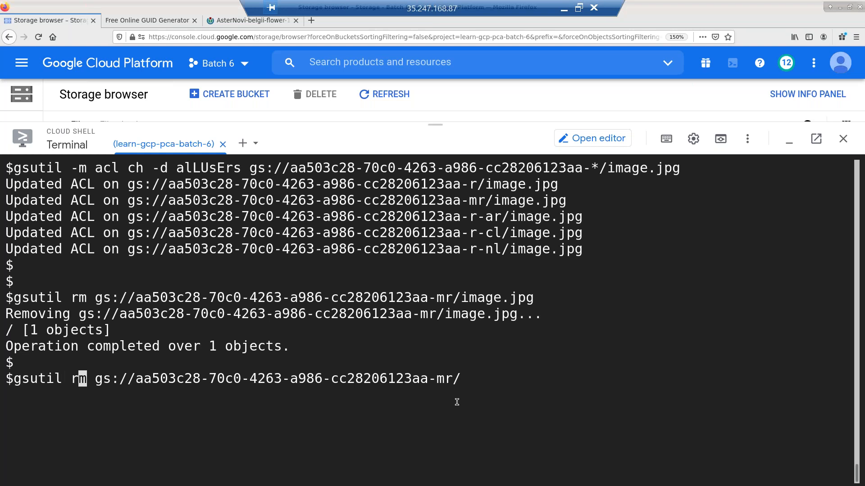
key("Delete")
type("b")
key("End")
key("Return")
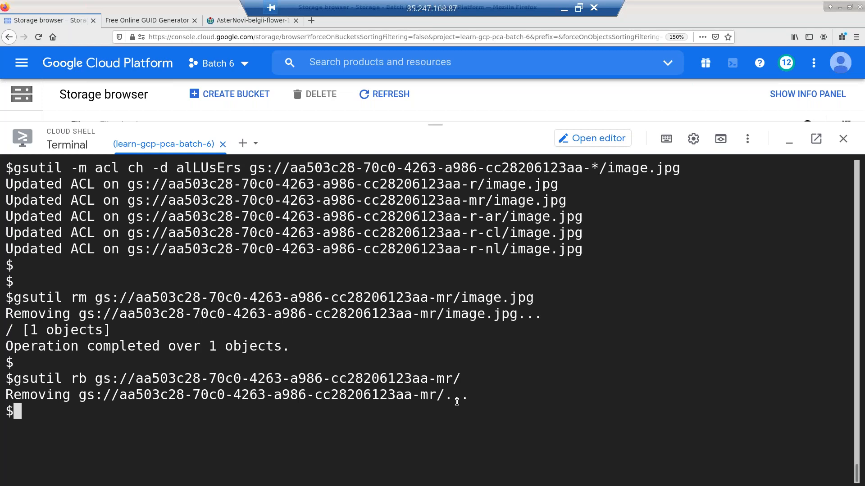
key("ctrl+l")
- List the remaining buckets and try removing the -r bucket with gsutil rb
type("gsutil")
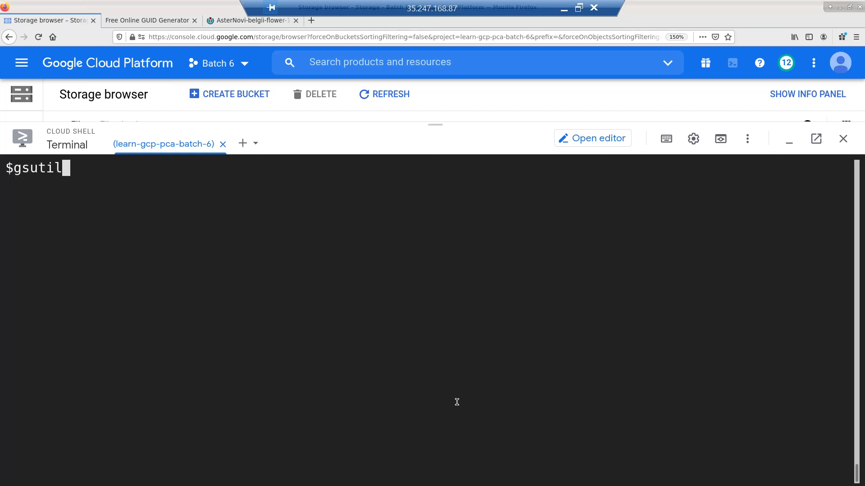
type(" ls")
key("Return")
key("Return")
key("Return")
type("gsuti")
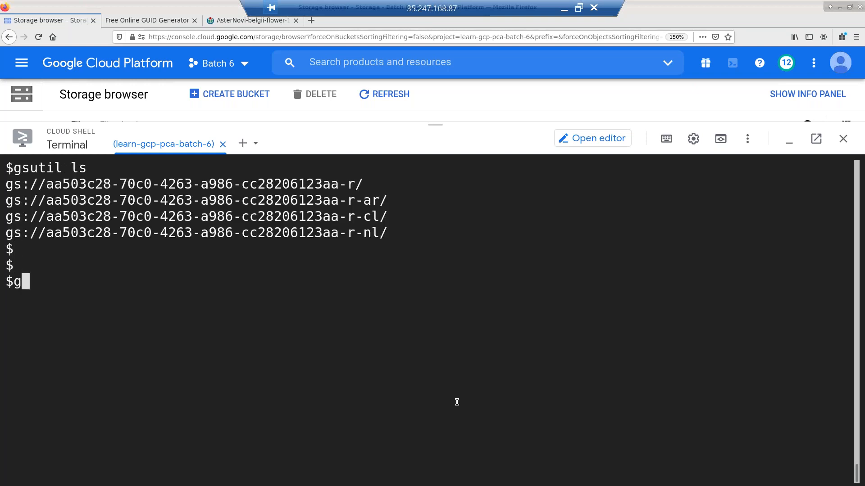
type("l rb")
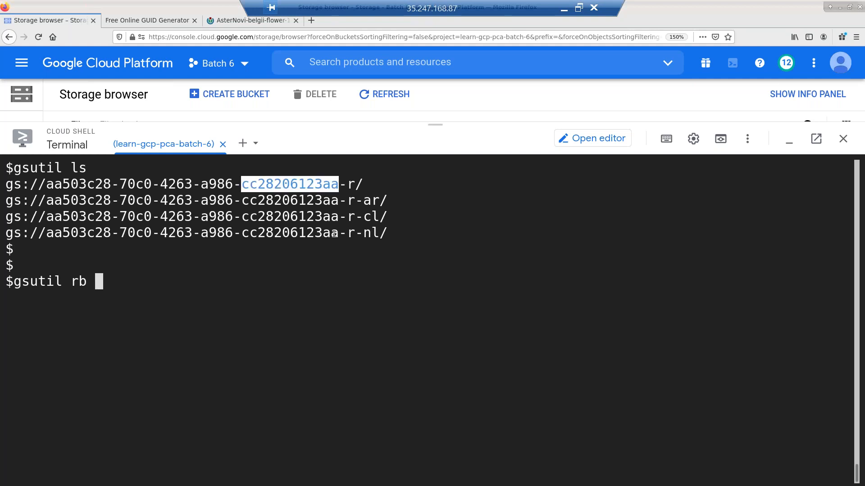
triple_click(301, 184)
type("gs://aa503c28-70c0-4263-a986-cc28206123aa-r/")
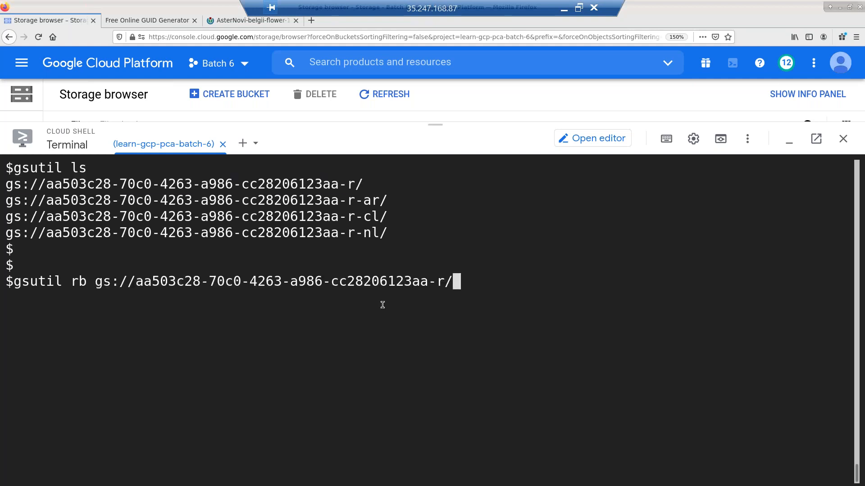
key("Return")
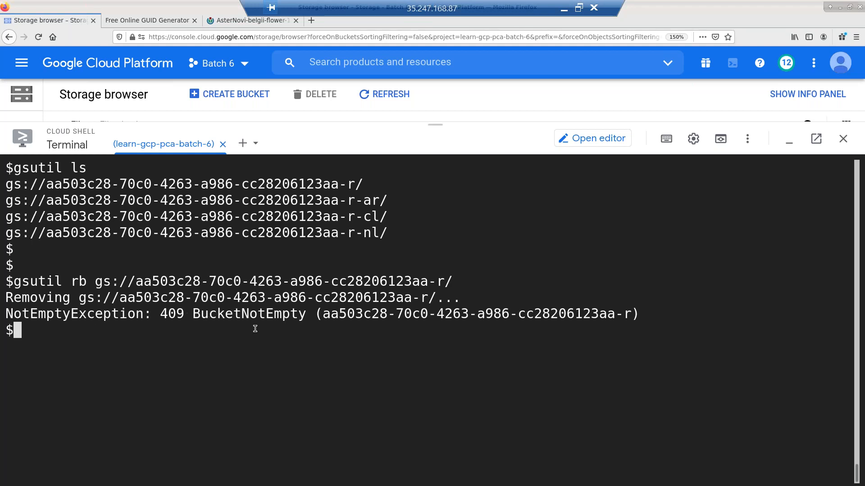
- Delete the -r bucket and its image with gsutil rm -r instead
key("Return")
key("Return")
key("Up")
key("Left")
key("ctrl+Left")
key("ctrl+Left")
key("ctrl+Left")
key("ctrl+Left")
key("ctrl+Left")
key("ctrl+Left")
key("ctrl+Left")
key("ctrl+Left")
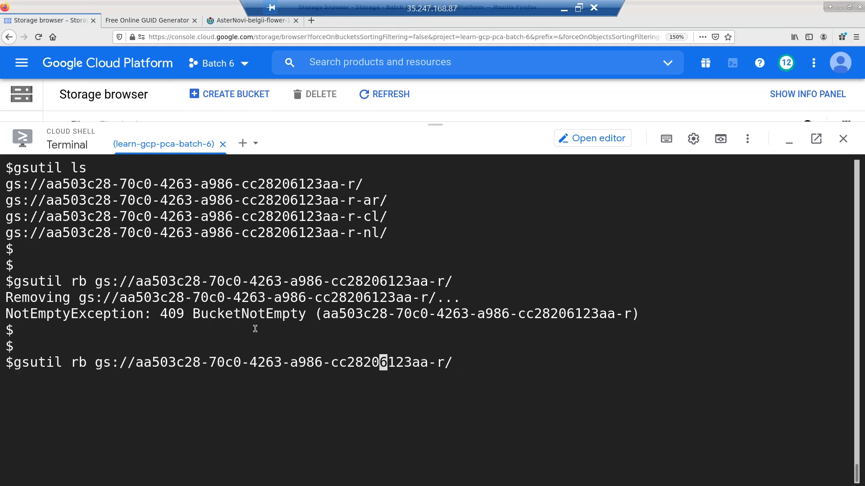
key("Right")
key("Delete")
type("m -r")
key("End")
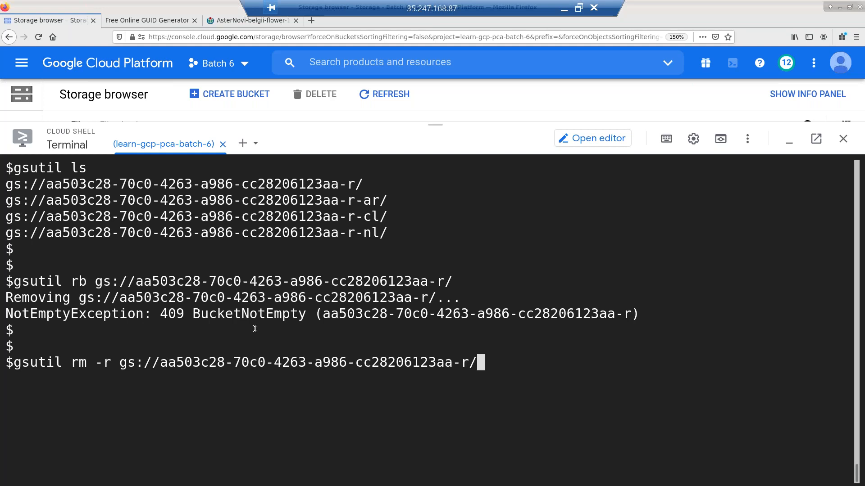
key("Return")
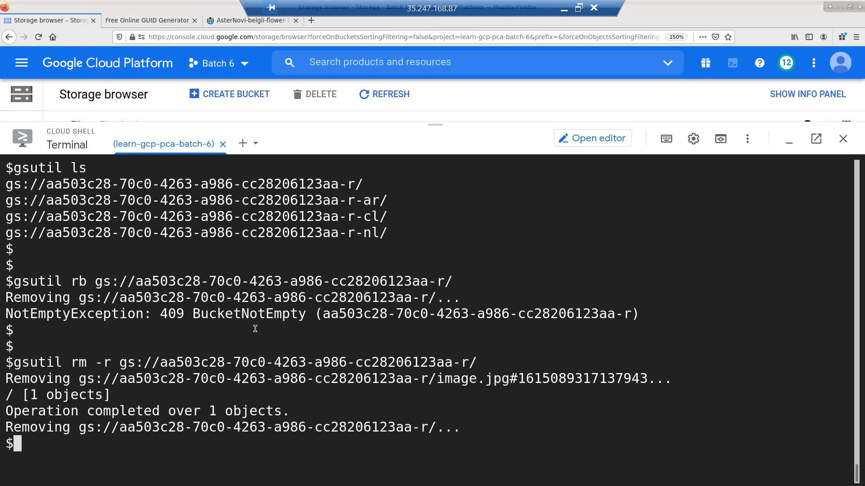
- Refresh the Storage browser bucket list to confirm the -r bucket is gone
left_click_drag(435, 125, 474, 300)
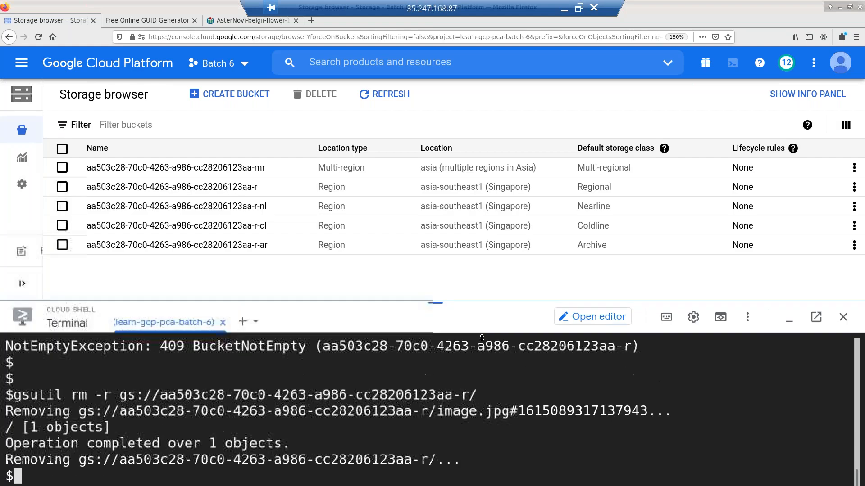
left_click_drag(482, 338, 480, 339)
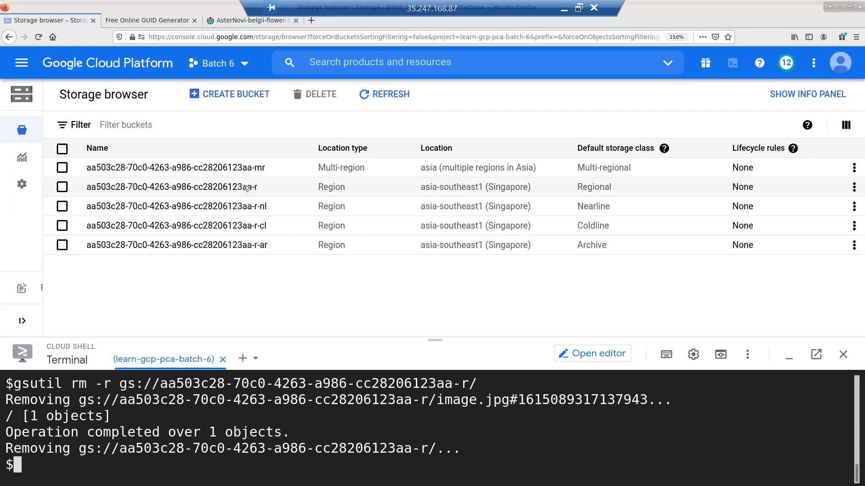
left_click(384, 94)
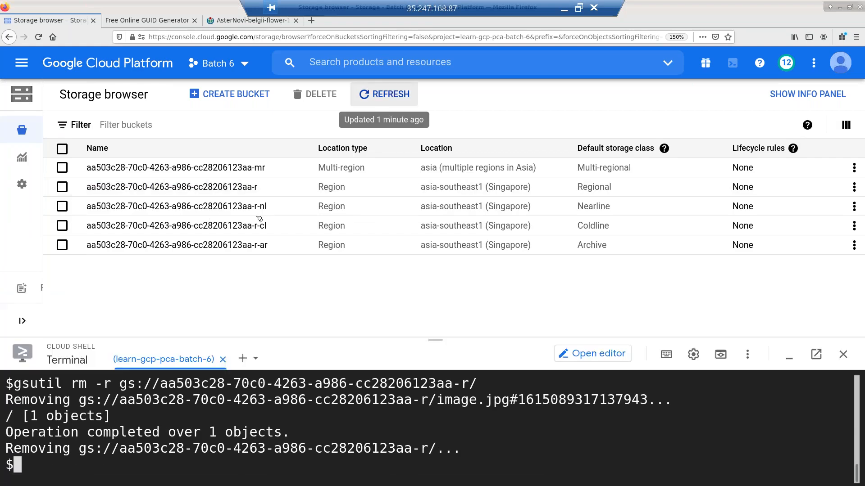
left_click(378, 94)
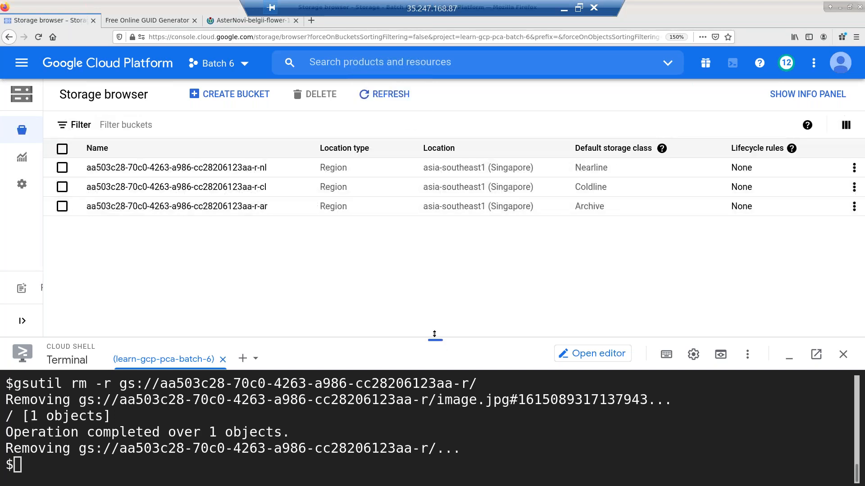
- Delete the -r-nl, -r-cl and -r-ar buckets and images with a wildcard gsutil rm -r
left_click_drag(434, 334, 449, 101)
key("ctrl+l")
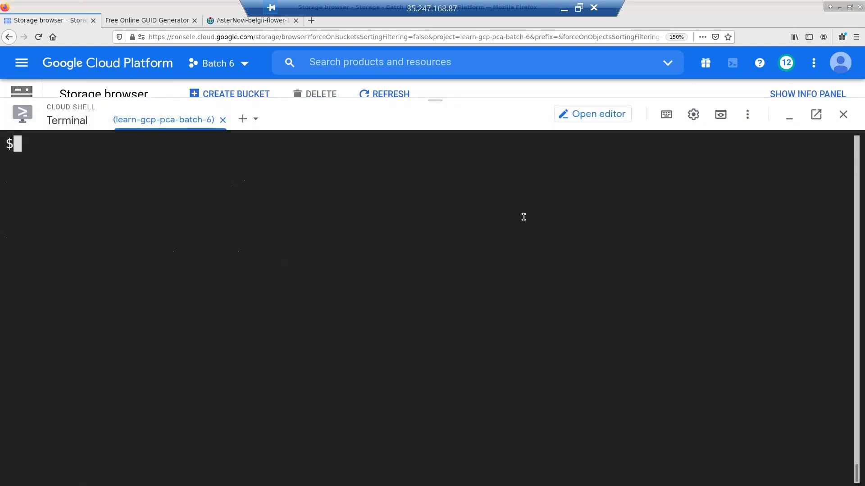
key("Up")
key("Left")
key("BackSpace")
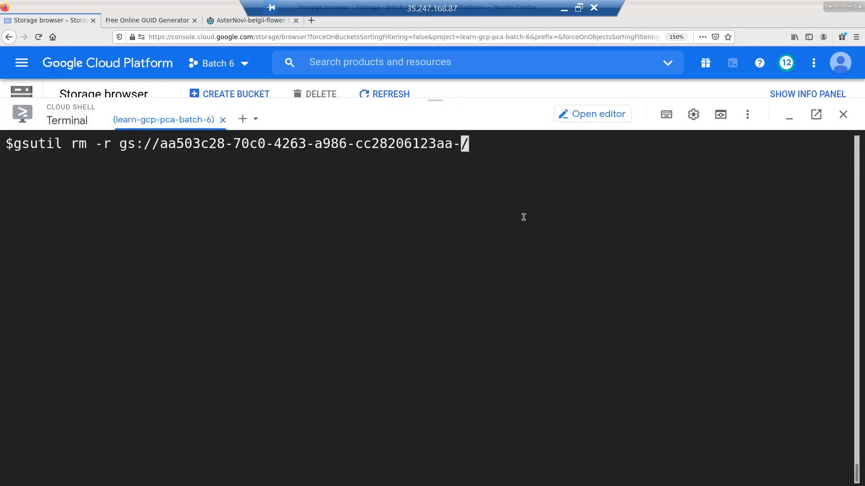
type("*")
key("Right")
key("Return")
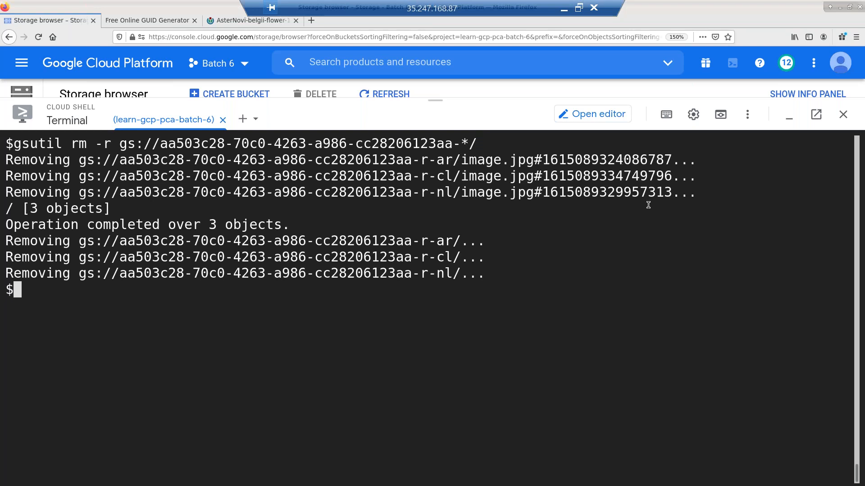
- Confirm no buckets remain via gsutil ls and a refreshed bucket list
key("Return")
key("Return")
type("gsuti")
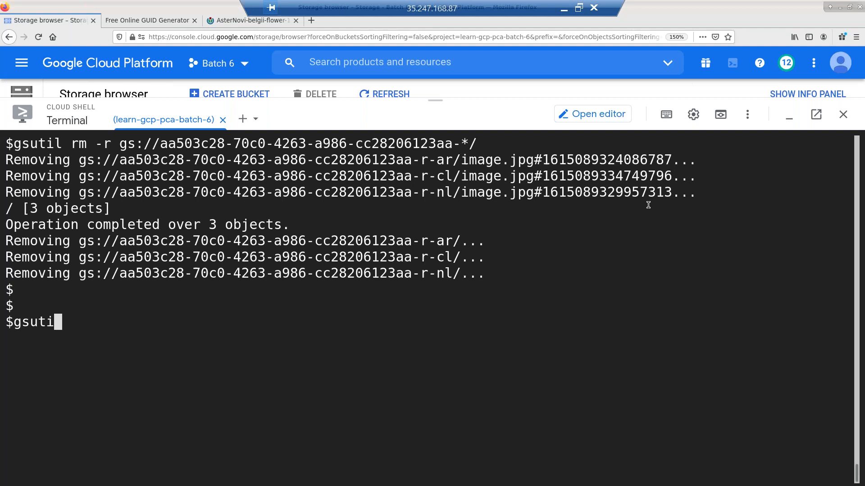
type("l ls")
key("Return")
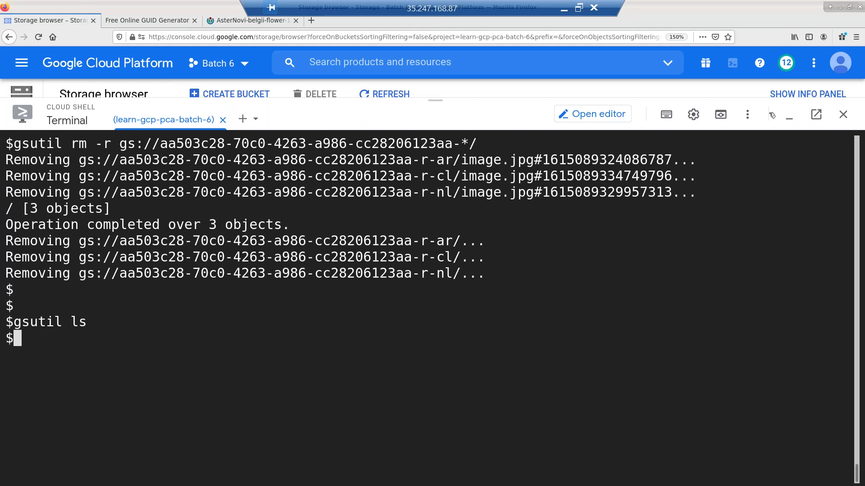
left_click(789, 114)
left_click(393, 94)
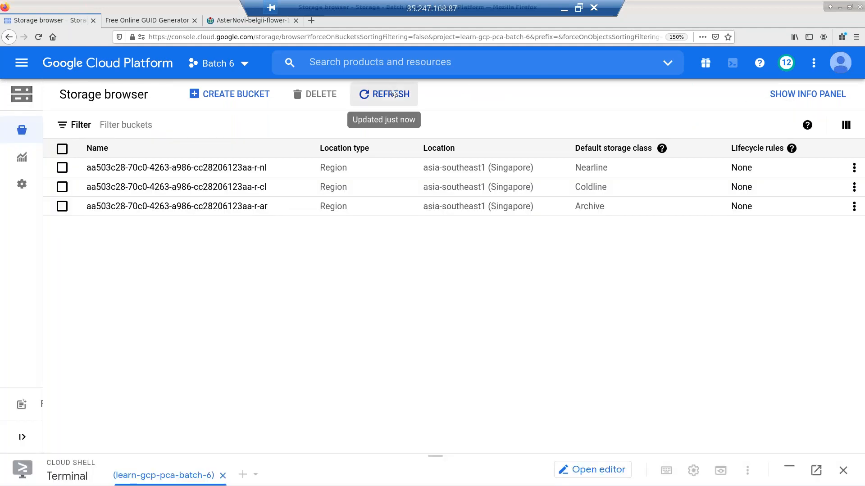